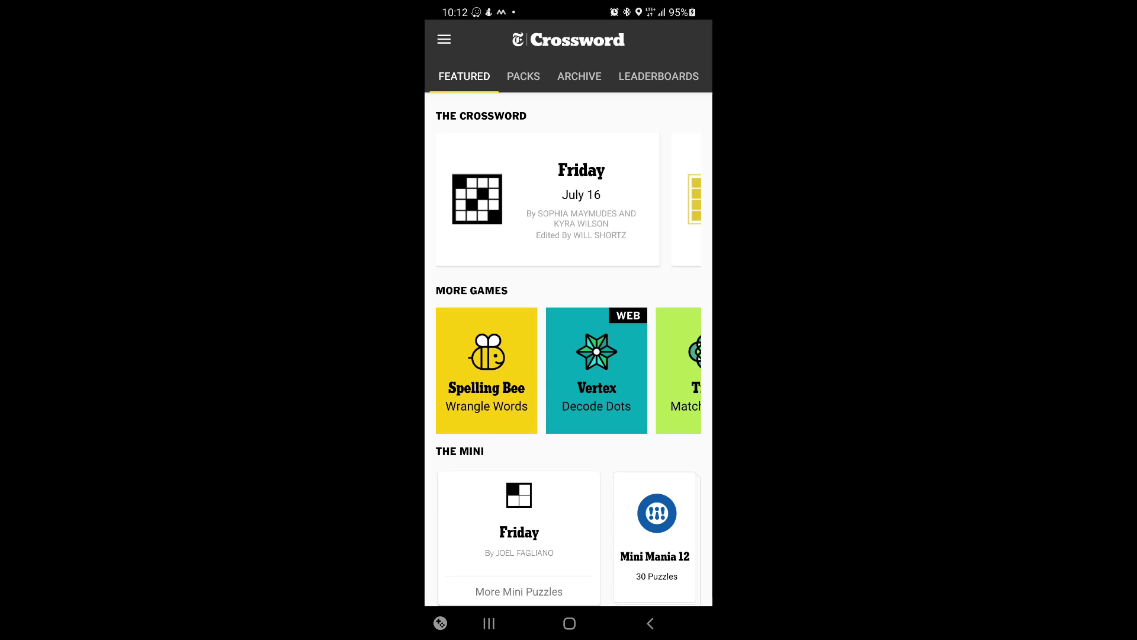
# Open the Friday puzzle and enter PREEN at 9-Across and DECAL at 16-Across
pyautogui.click(548, 199)
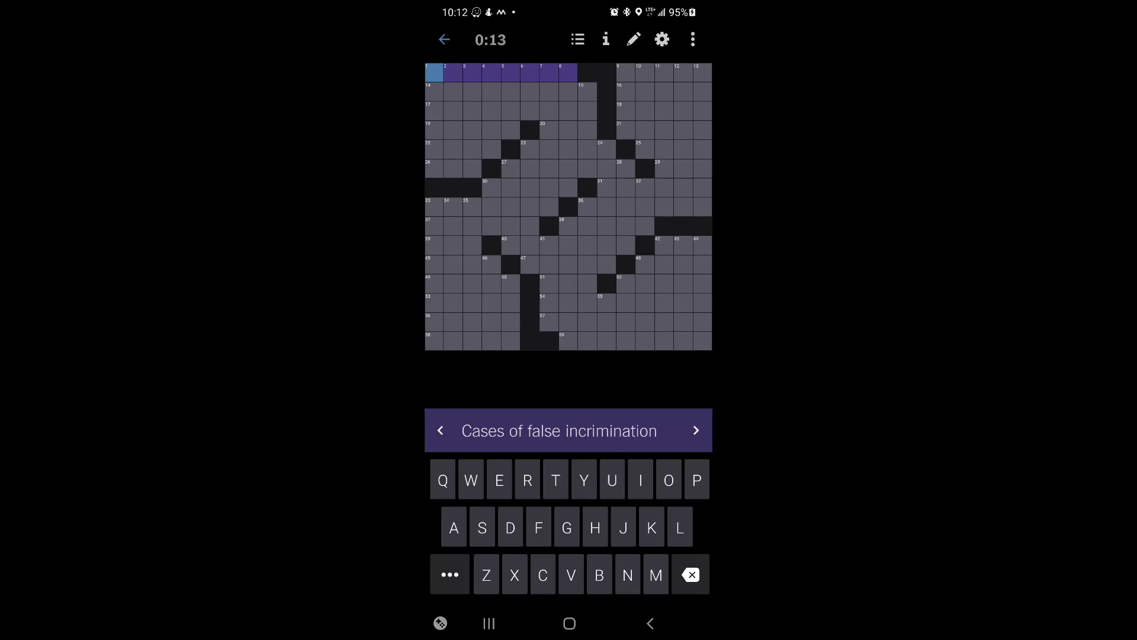
pyautogui.click(626, 72)
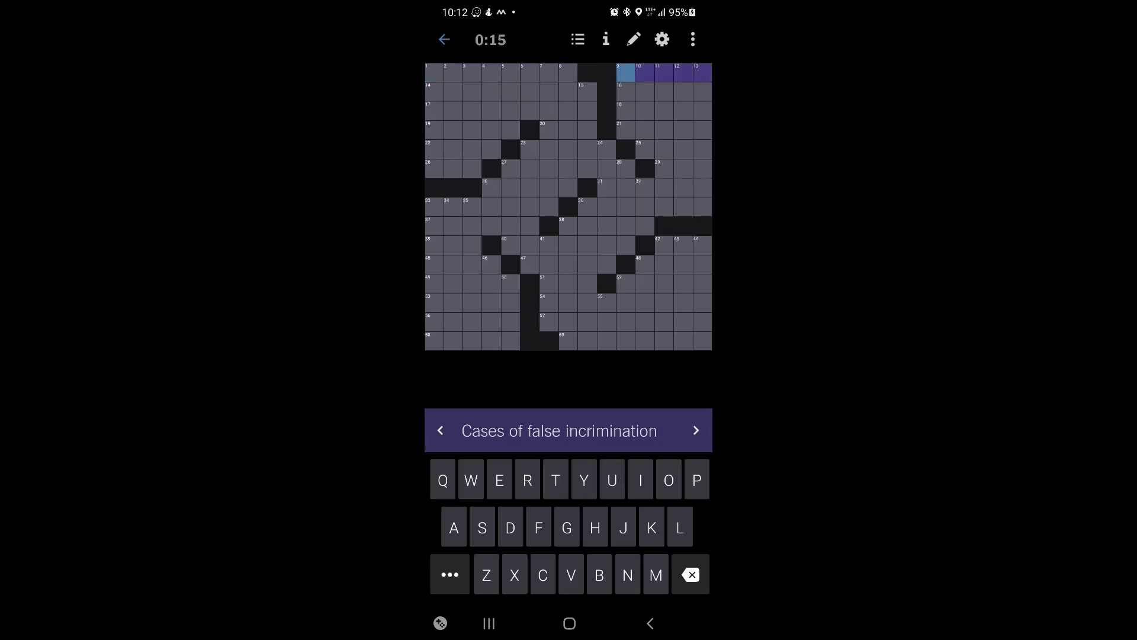
pyautogui.write('PREEN')
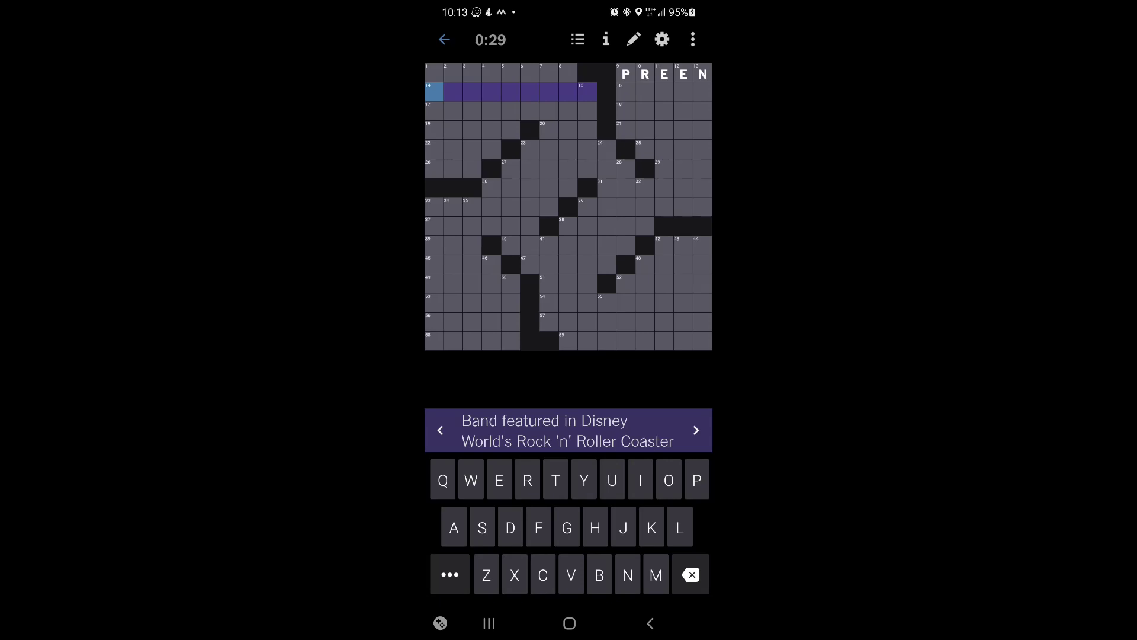
pyautogui.click(695, 431)
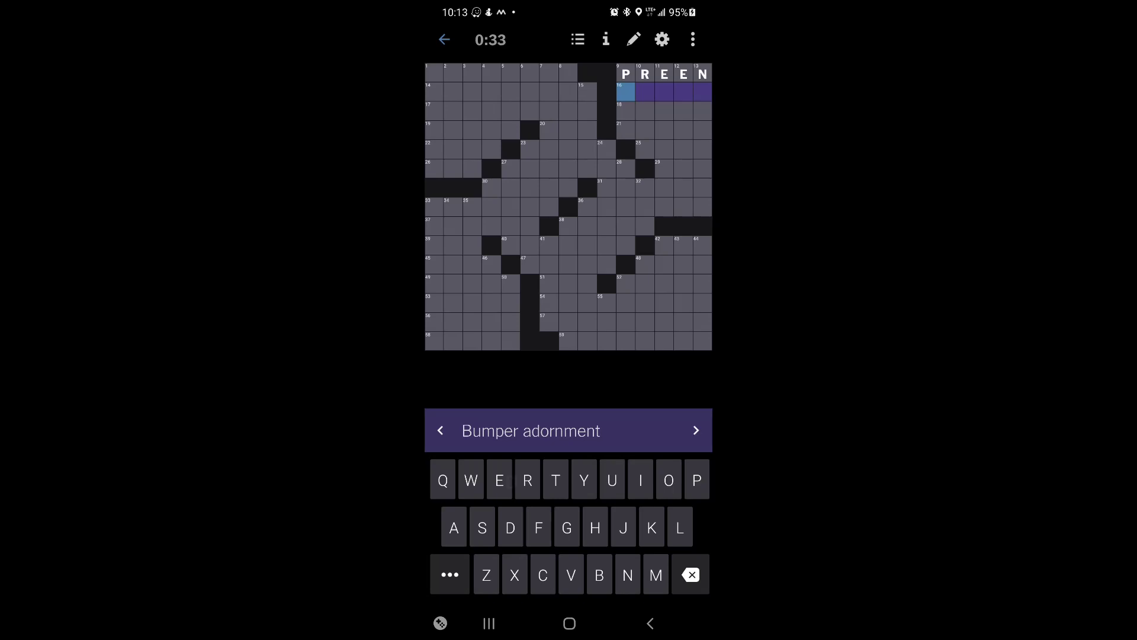
pyautogui.write('DECAL')
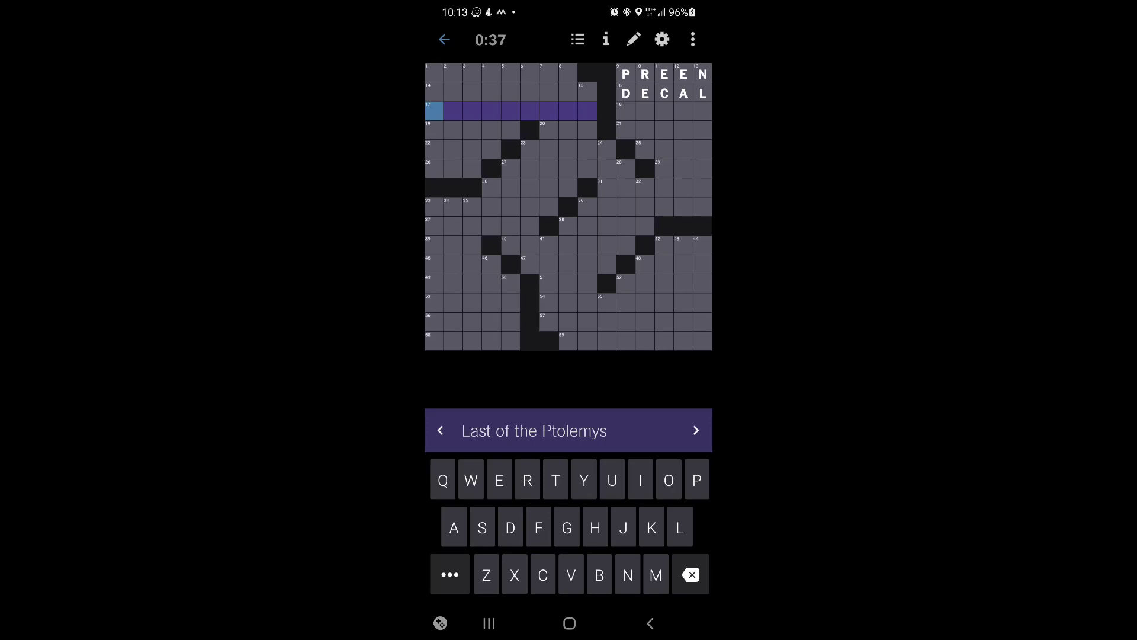
# Erase the wrong TUTAN letters from 17-Across, the Ptolemys clue
pyautogui.click(695, 430)
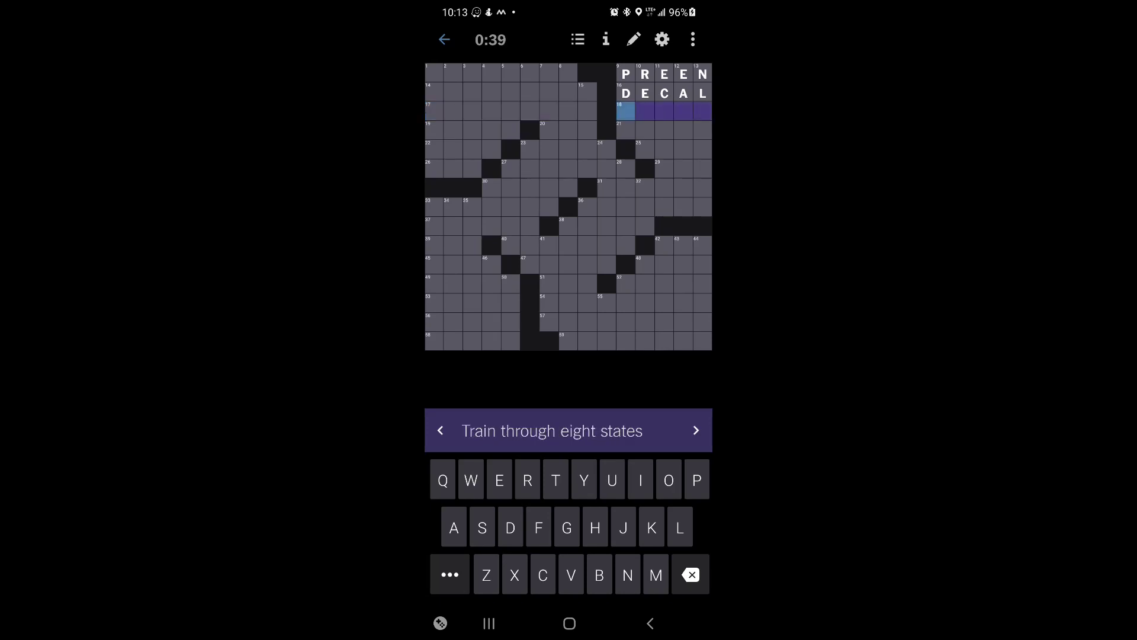
pyautogui.click(440, 430)
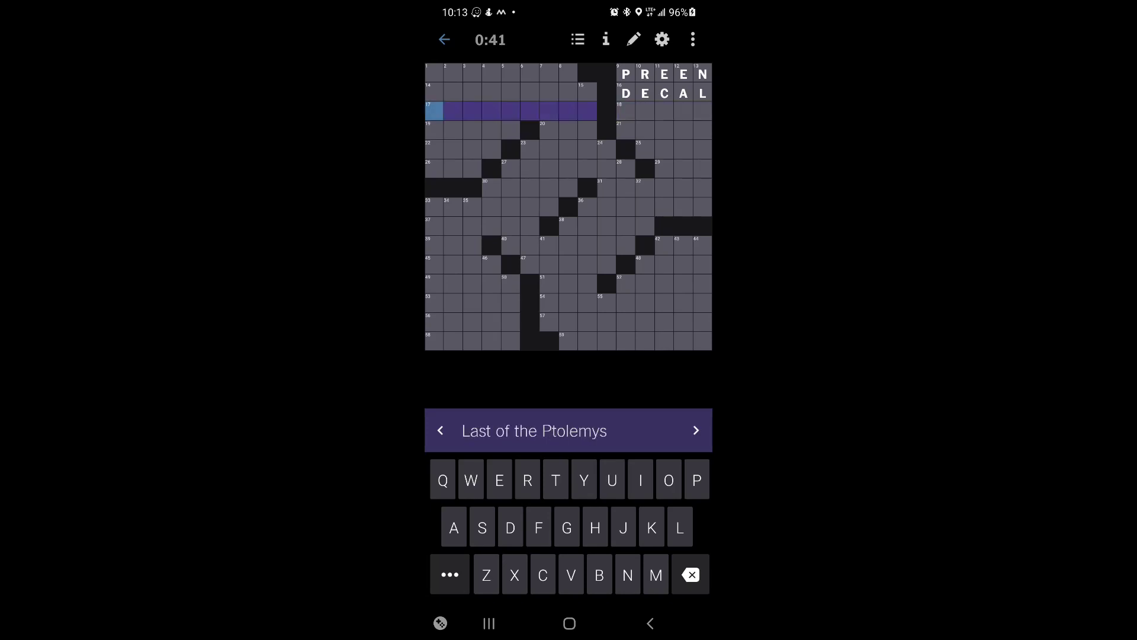
pyautogui.write('TUTA')
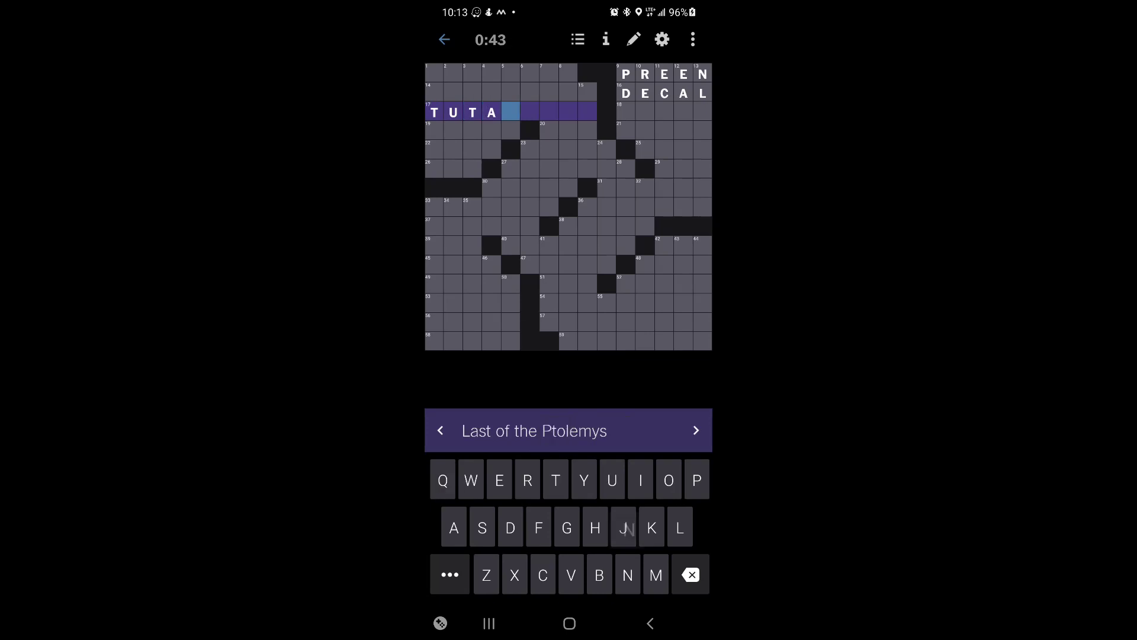
pyautogui.write('N')
pyautogui.press('BackSpace')
pyautogui.press('BackSpace')
pyautogui.press('BackSpace')
pyautogui.press('BackSpace')
pyautogui.press('BackSpace')
pyautogui.click(696, 430)
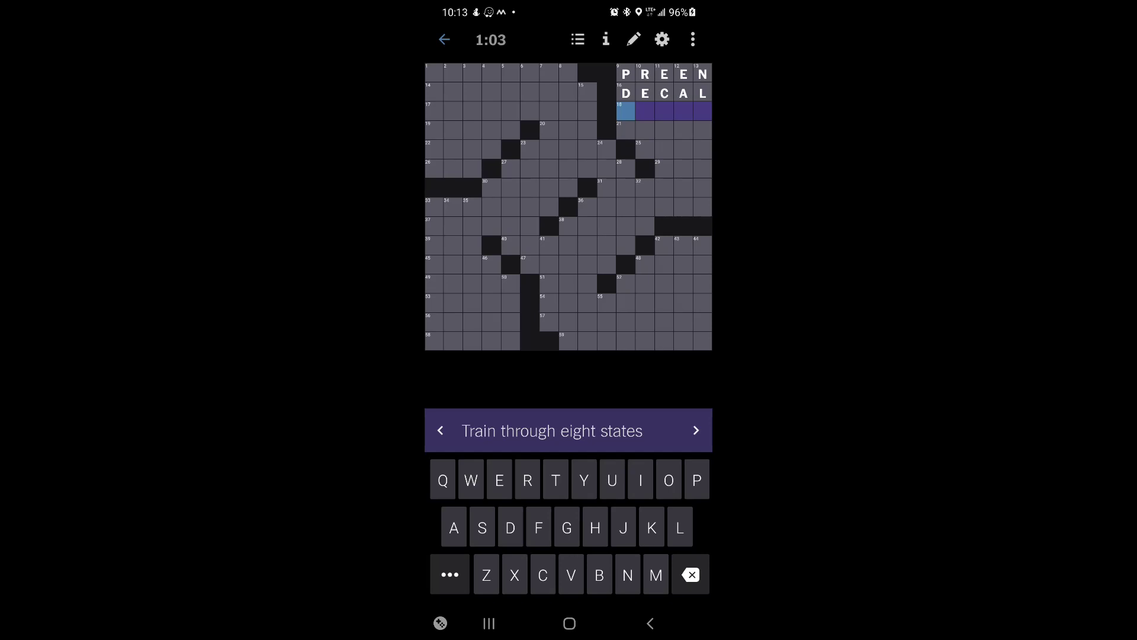
# Enter REEDY for 'Thin in tone' and SADLY for the 'Alas ...' clue
pyautogui.click(695, 430)
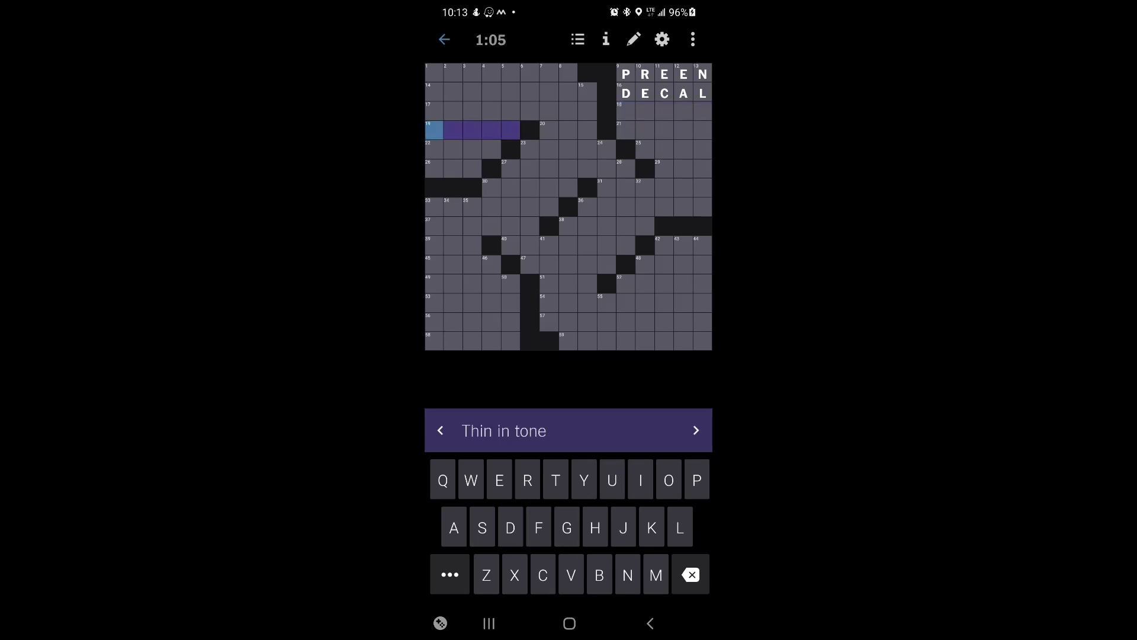
pyautogui.write('REEDY')
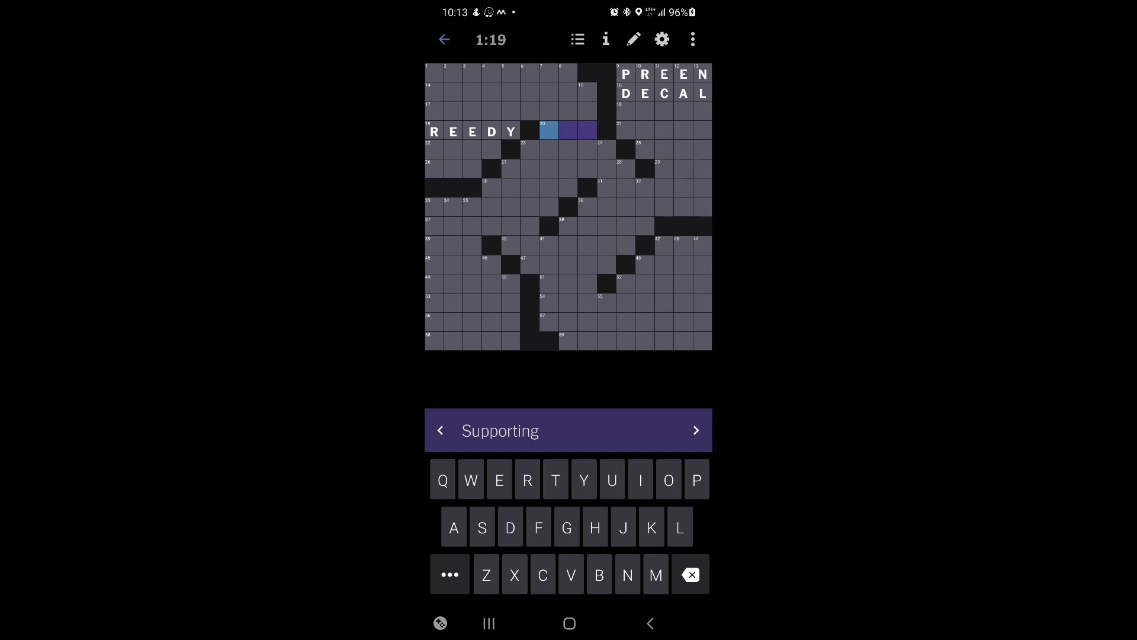
pyautogui.click(696, 430)
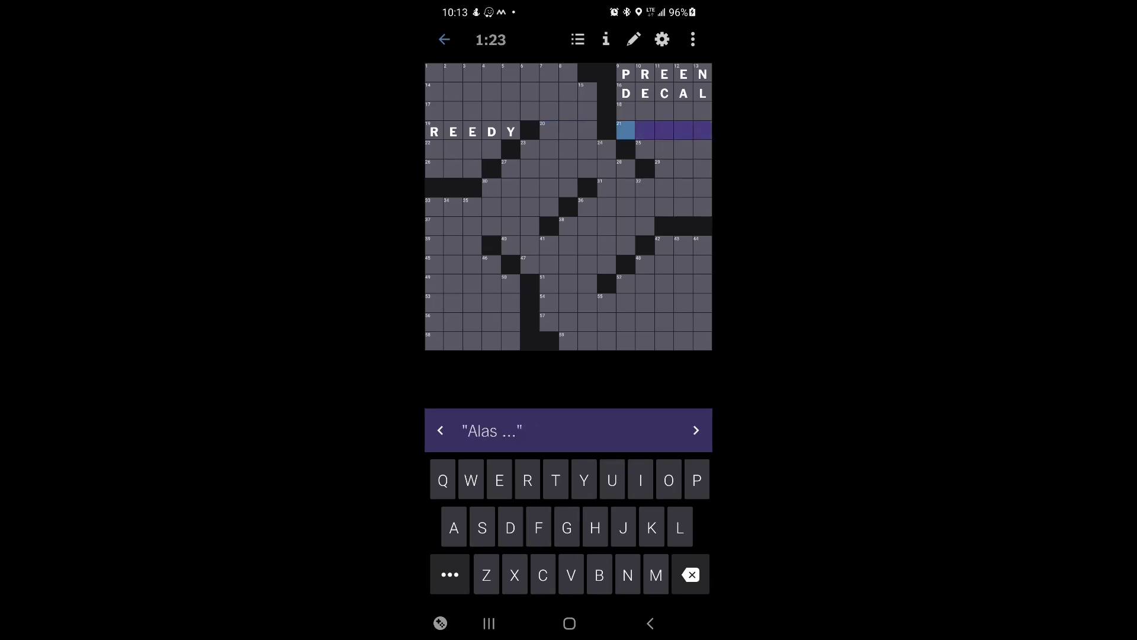
pyautogui.write('sadly')
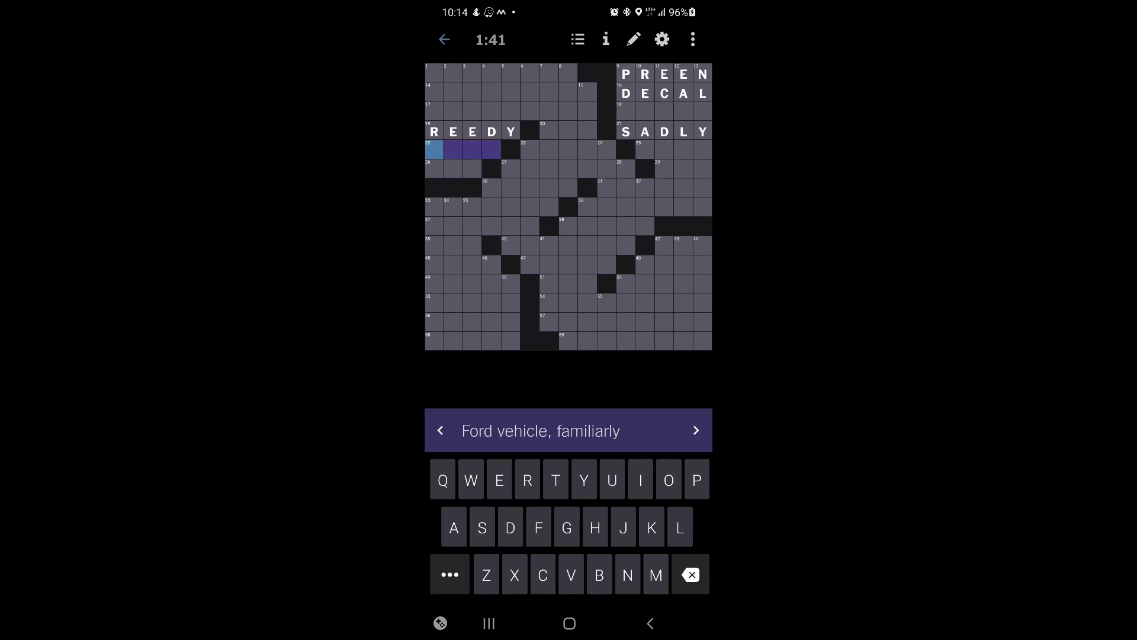
pyautogui.click(696, 430)
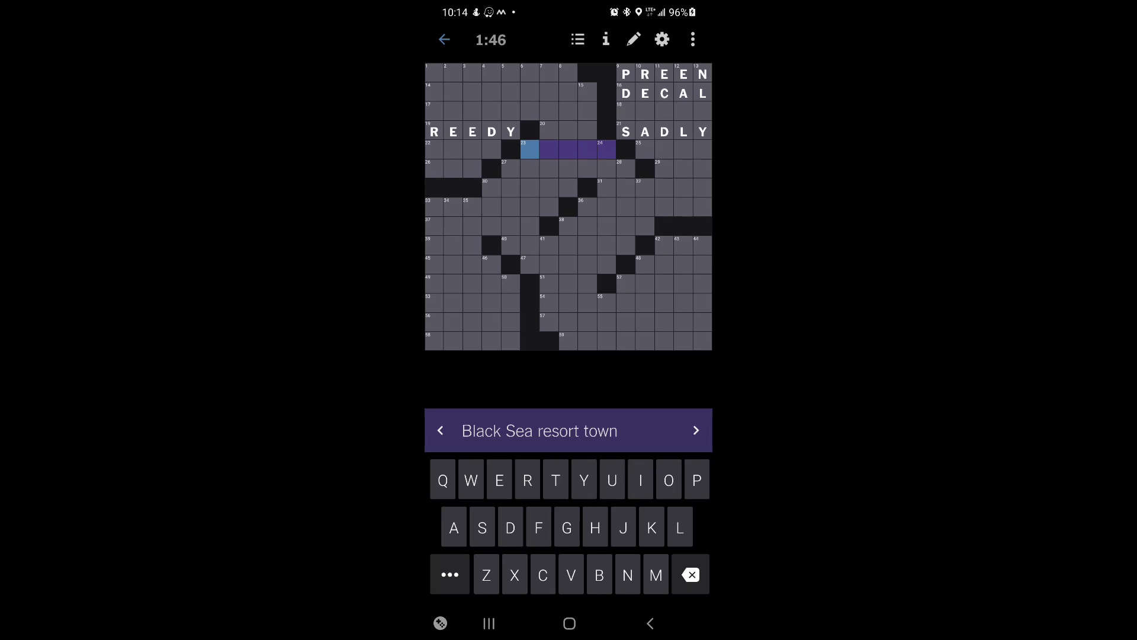
# Fill in THE, NAE and PULLS, deleting the mistaken EQU from 27-Across
pyautogui.click(696, 430)
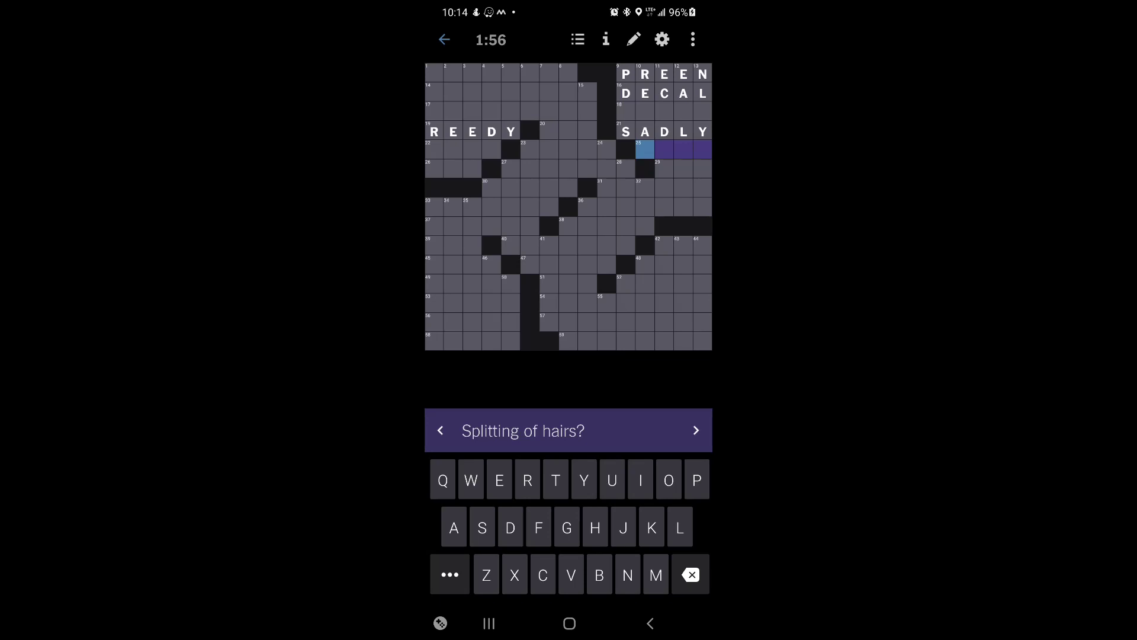
pyautogui.click(696, 430)
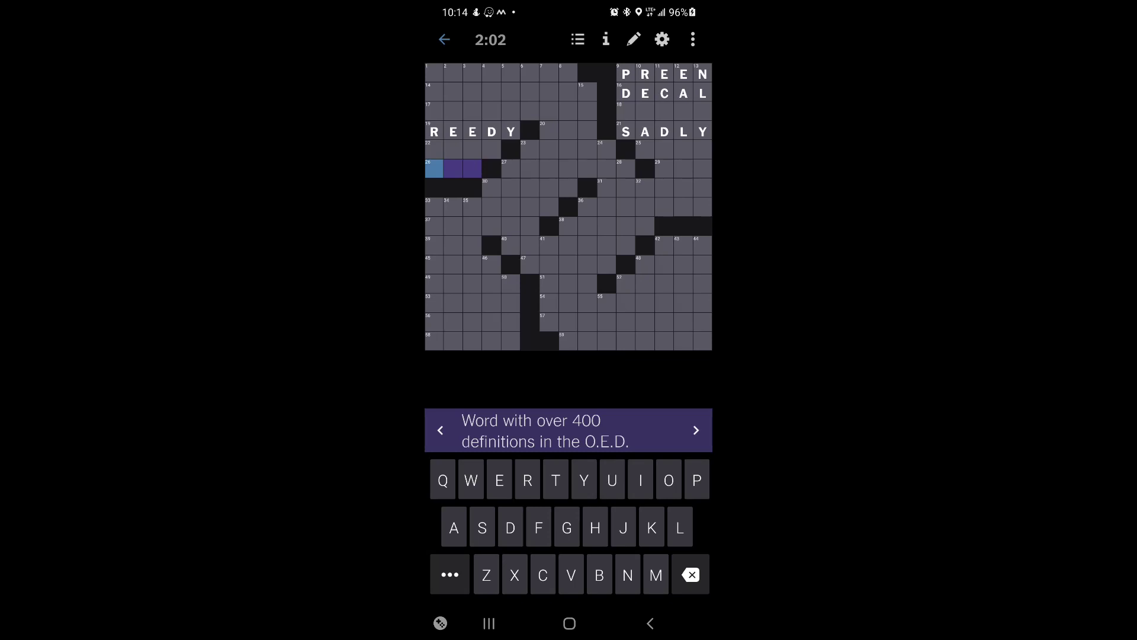
pyautogui.write('THE ')
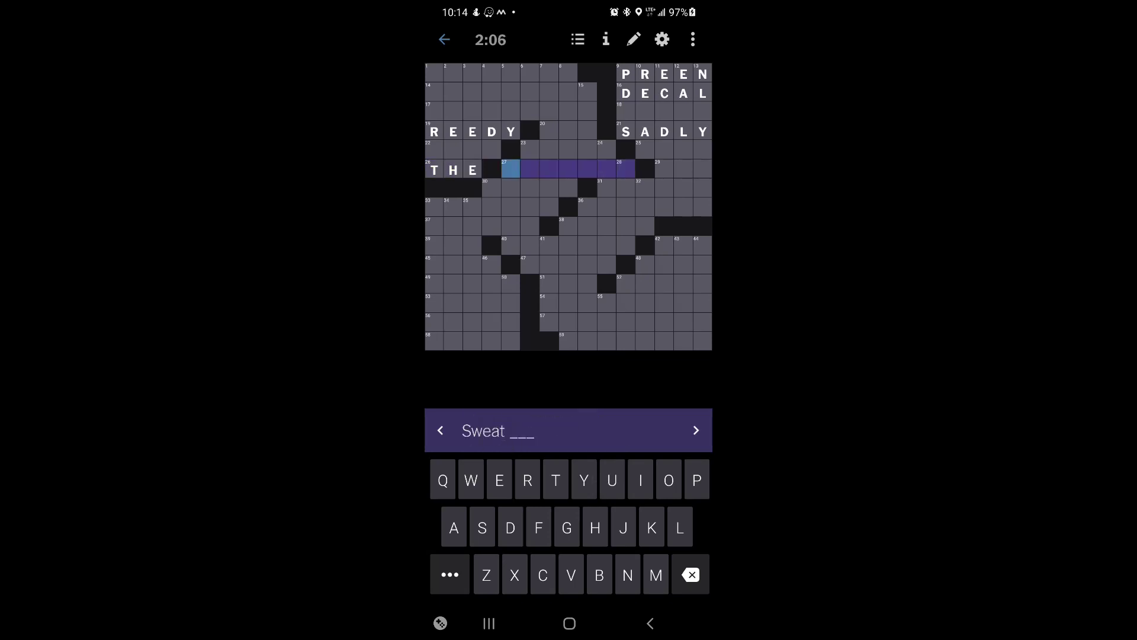
pyautogui.write('EQU')
pyautogui.press('BackSpace')
pyautogui.press('BackSpace')
pyautogui.press('BackSpace')
pyautogui.click(696, 430)
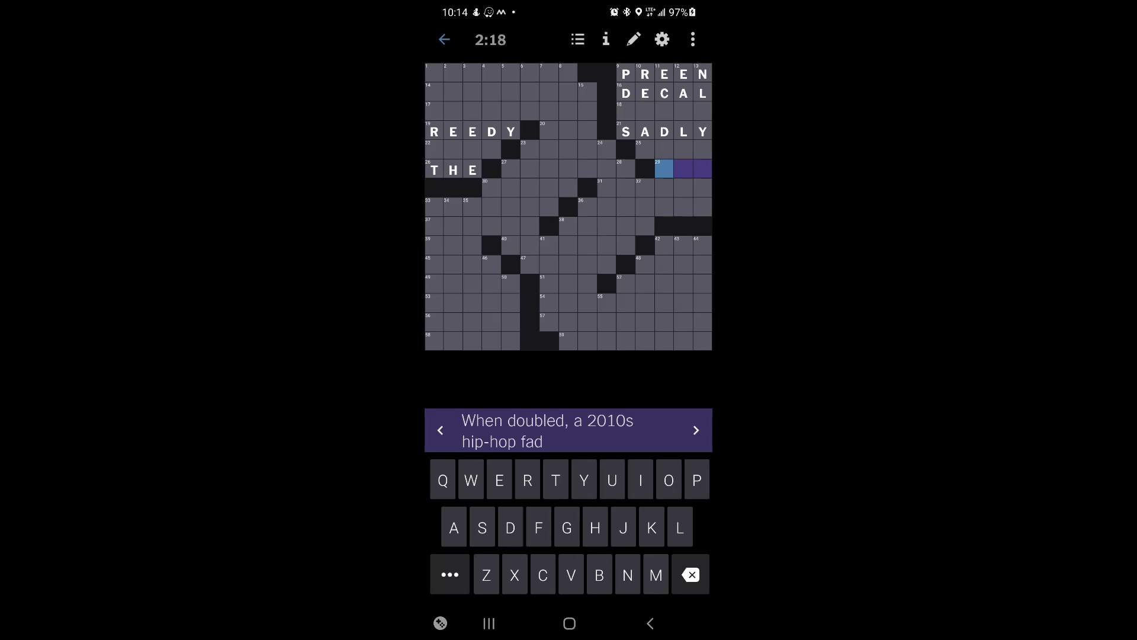
pyautogui.write('NAE')
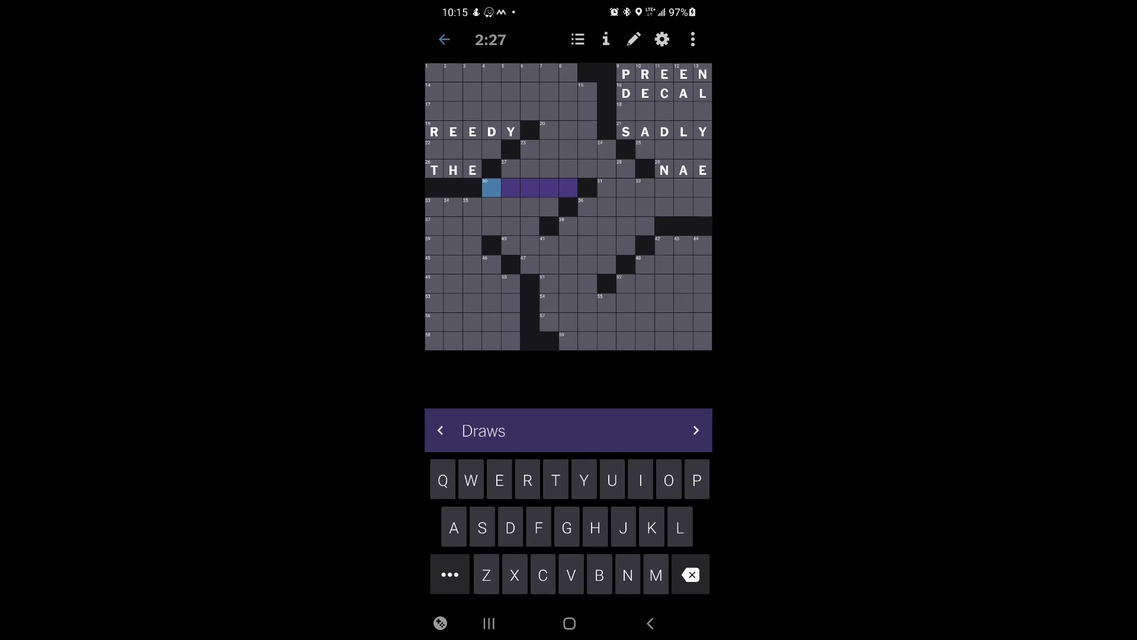
pyautogui.write('PULLS')
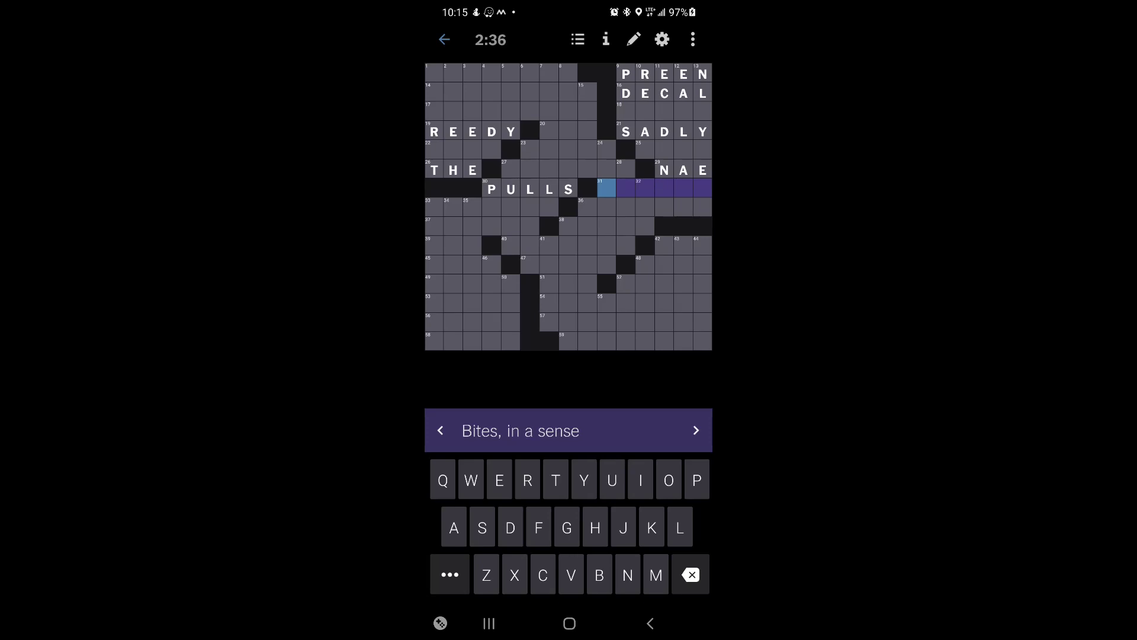
# Enter TAPE at 33-Across, then HOLIEST, DEUCES and the first letters of STUDY
pyautogui.click(695, 430)
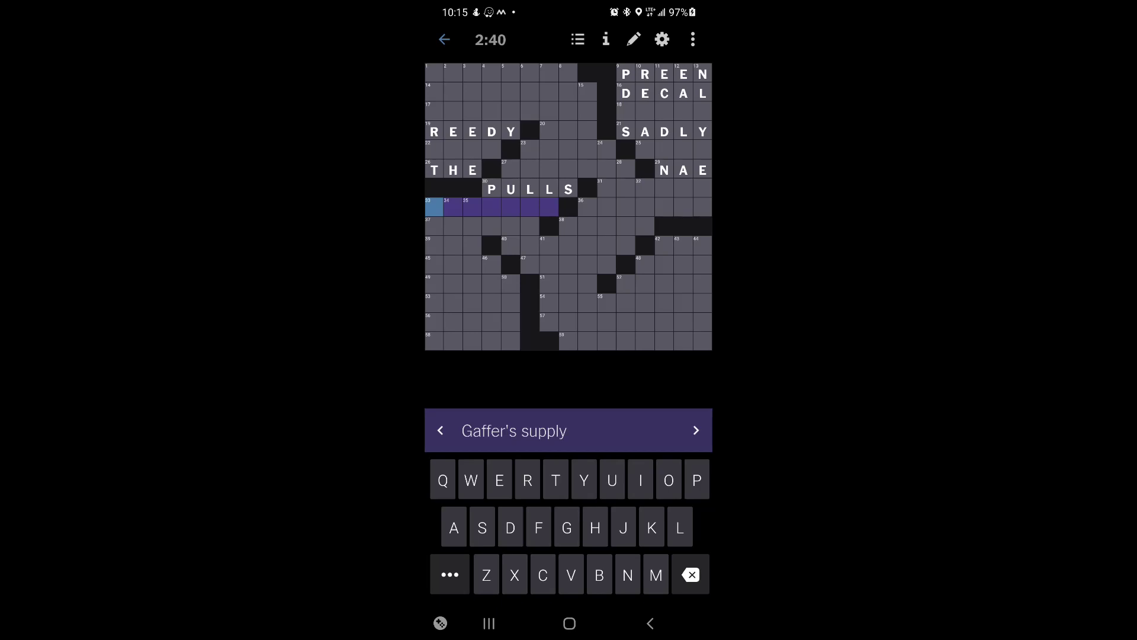
pyautogui.click(491, 207)
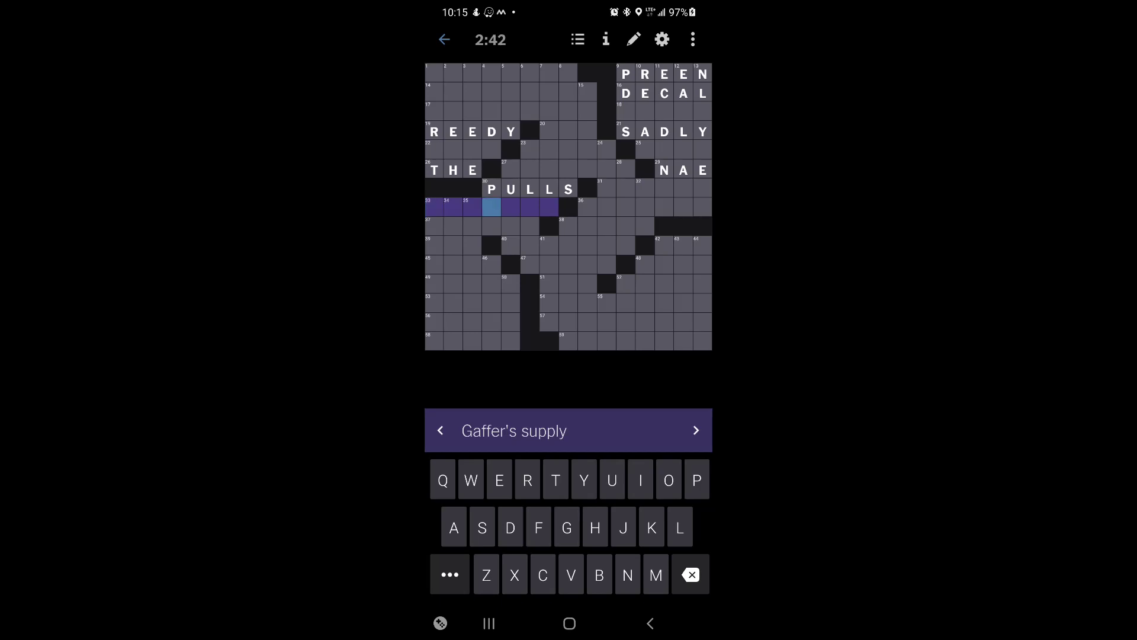
pyautogui.write('TA')
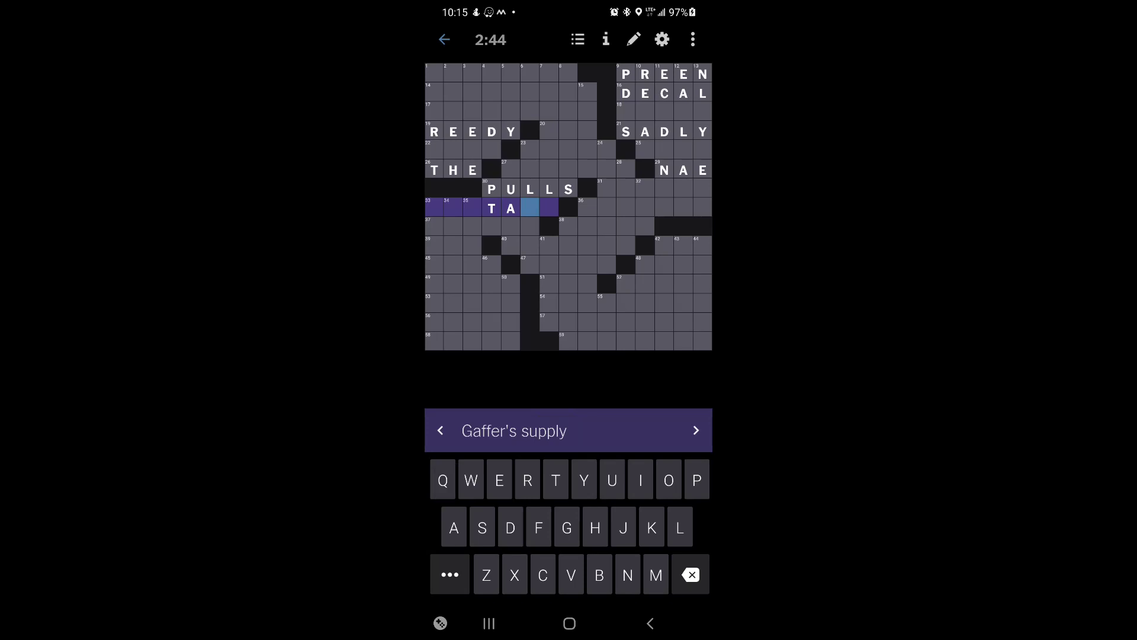
pyautogui.write('PE ')
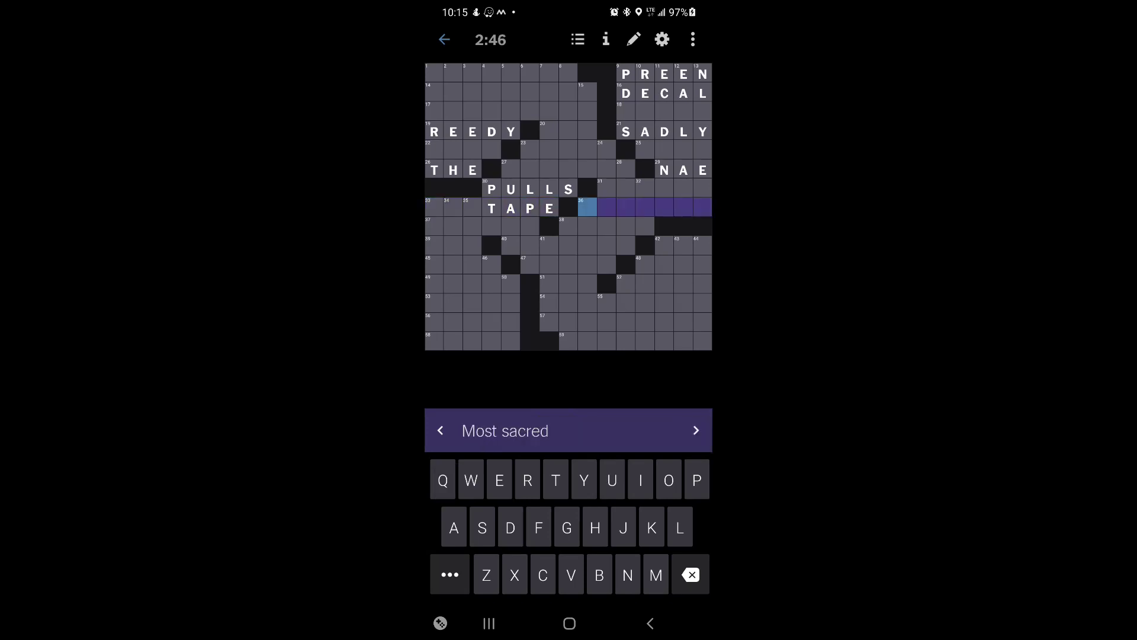
pyautogui.write('HOLIEST')
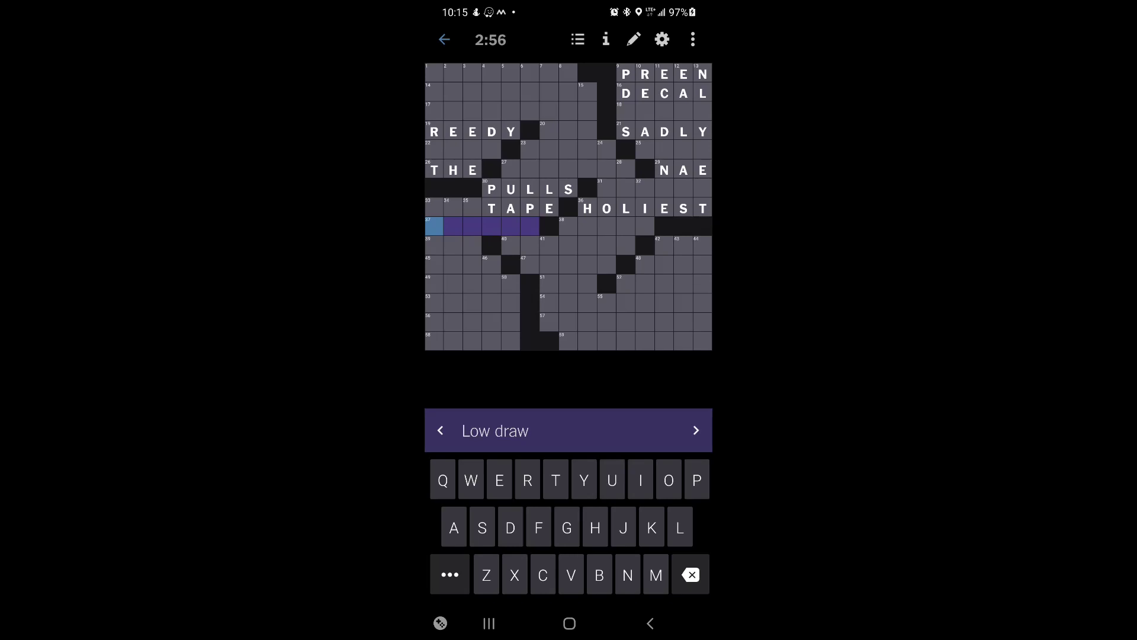
pyautogui.write('DEUCES')
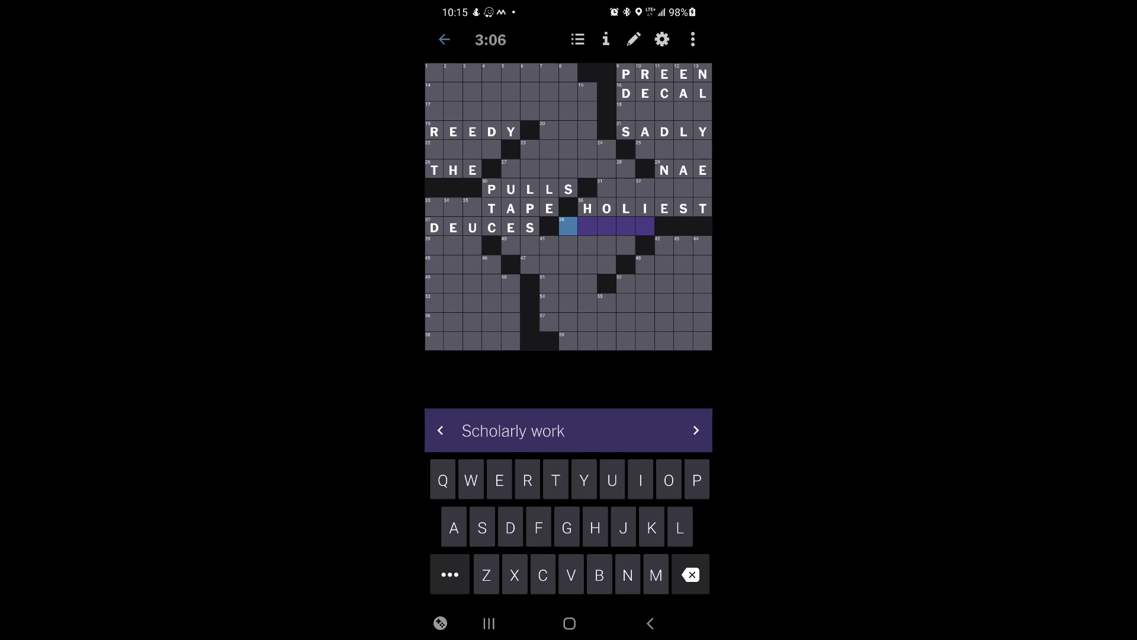
pyautogui.write('ST')
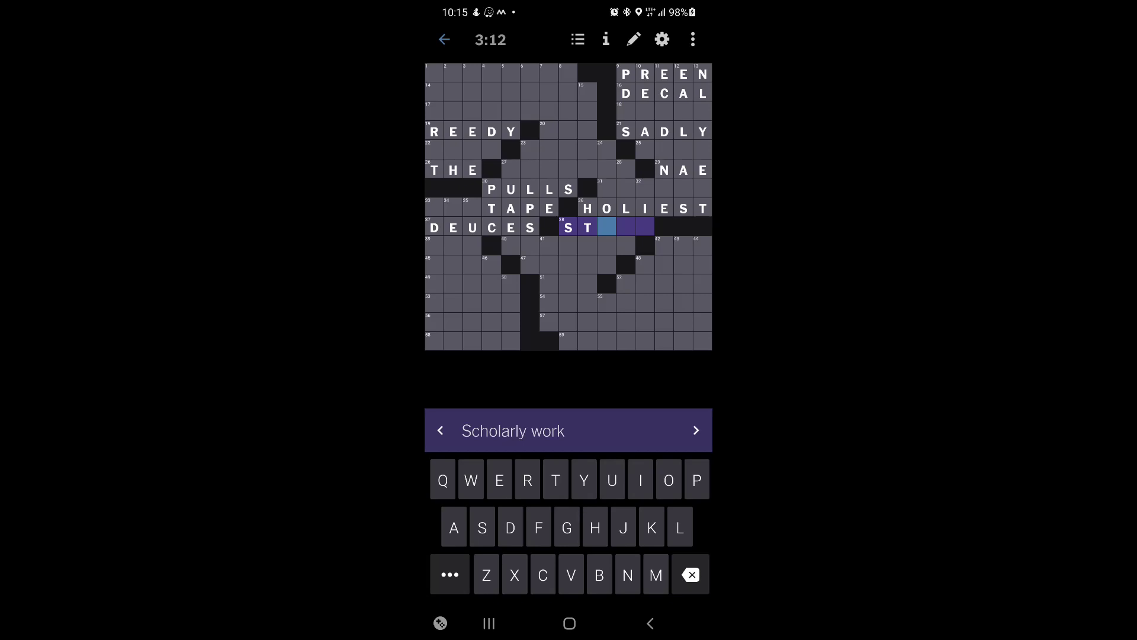
pyautogui.write('U')
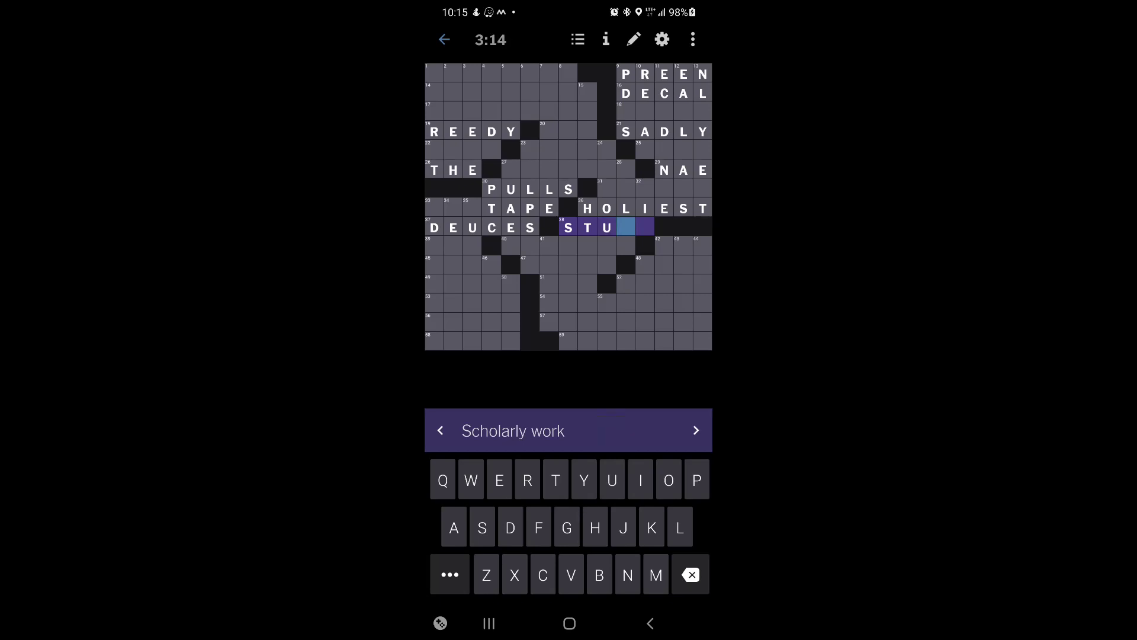
pyautogui.write('DY')
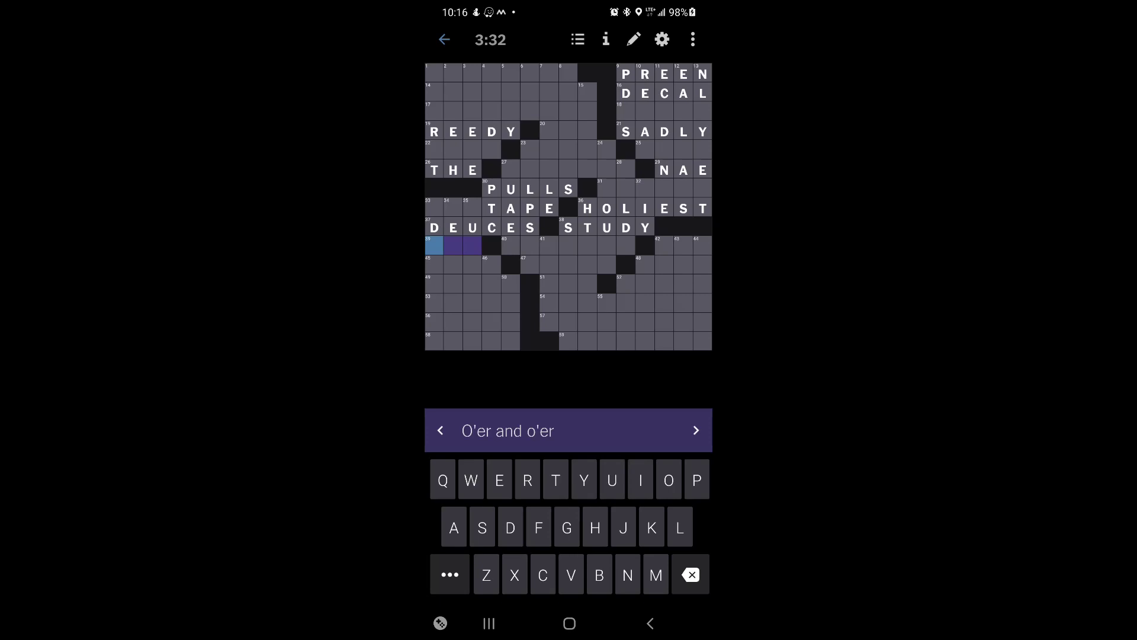
# Complete STUDY, then fill TOTINOS at 40-Across and BREAD at 49-Across
pyautogui.click(696, 430)
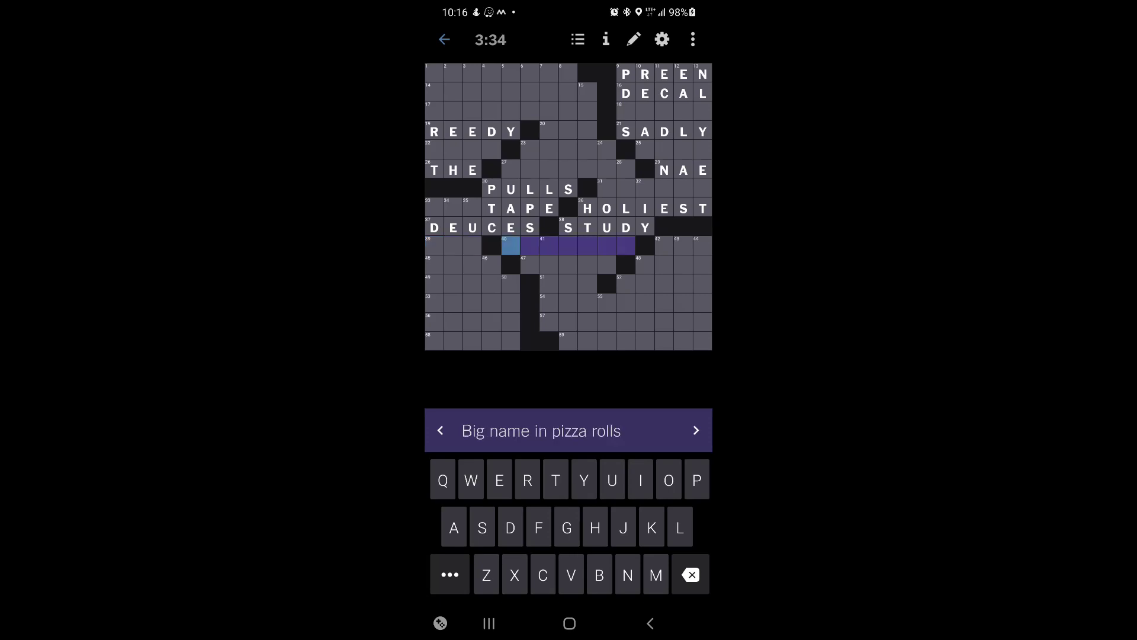
pyautogui.write('TO')
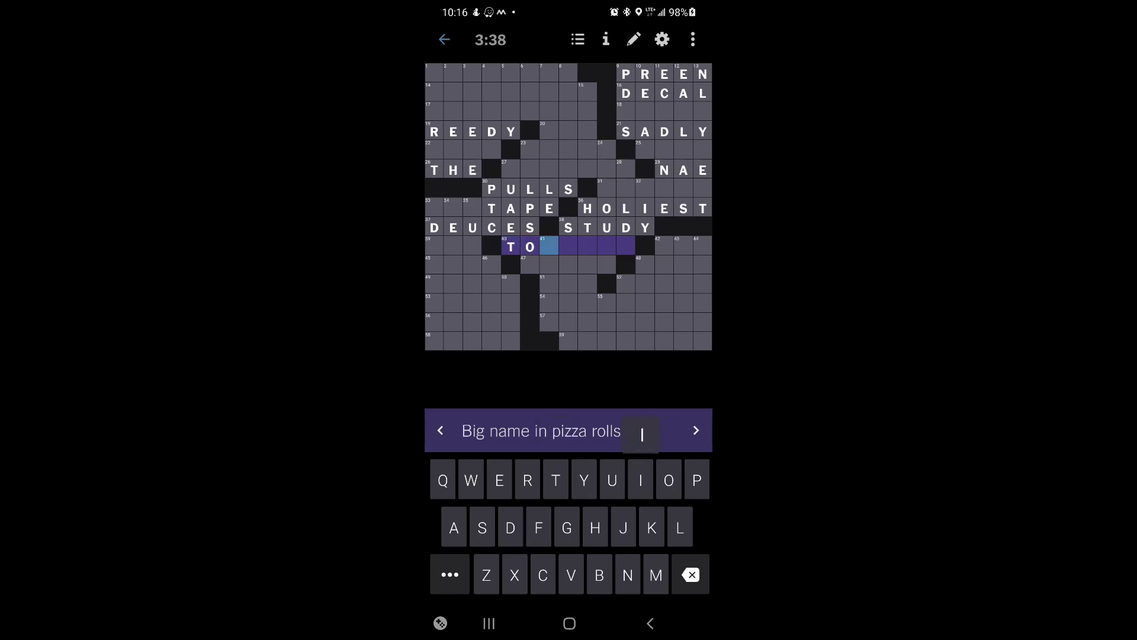
pyautogui.write('TINOS')
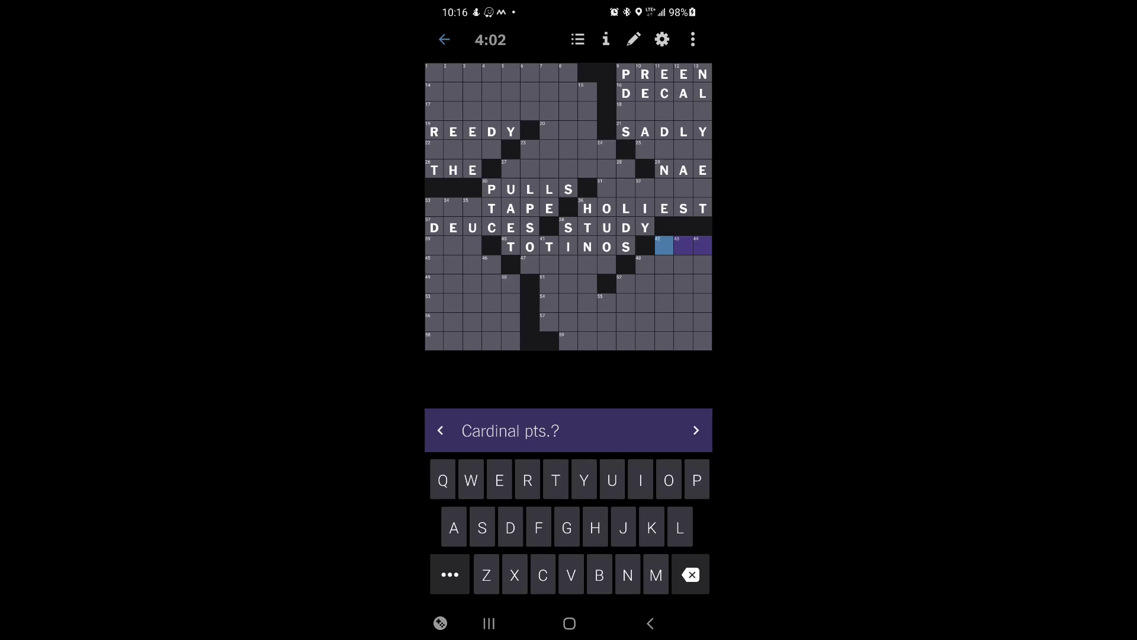
pyautogui.click(696, 430)
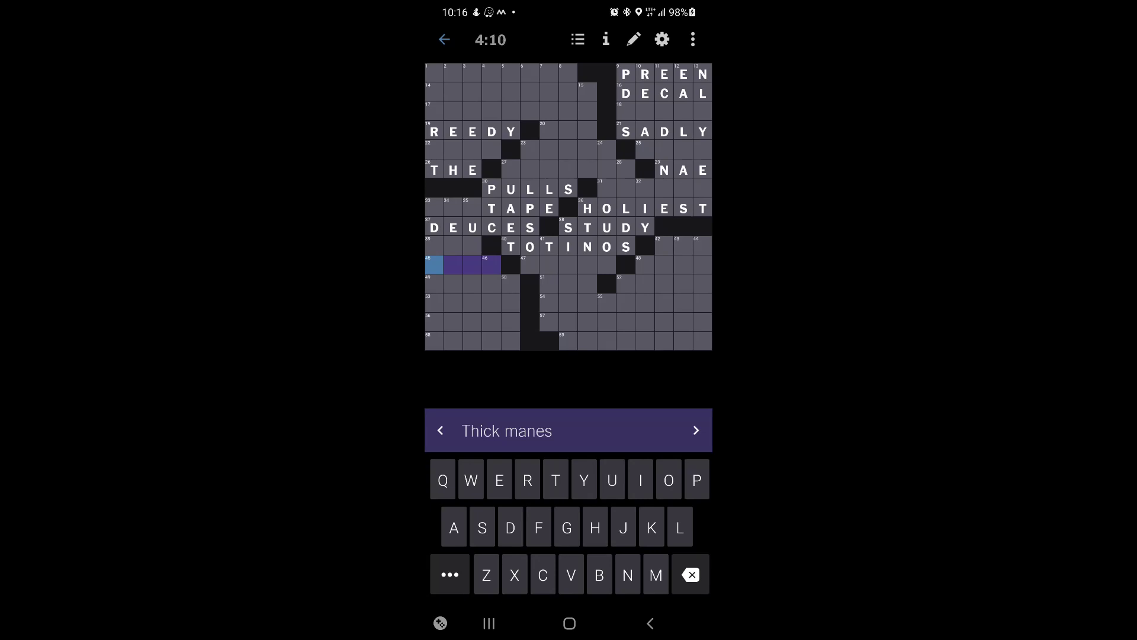
pyautogui.click(530, 264)
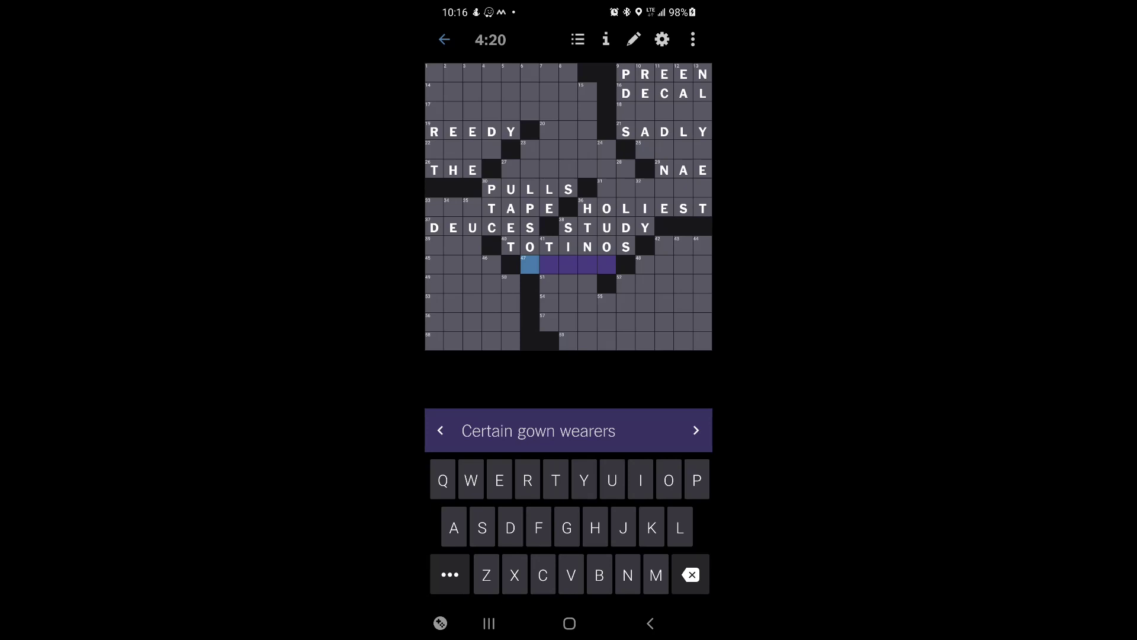
pyautogui.click(645, 265)
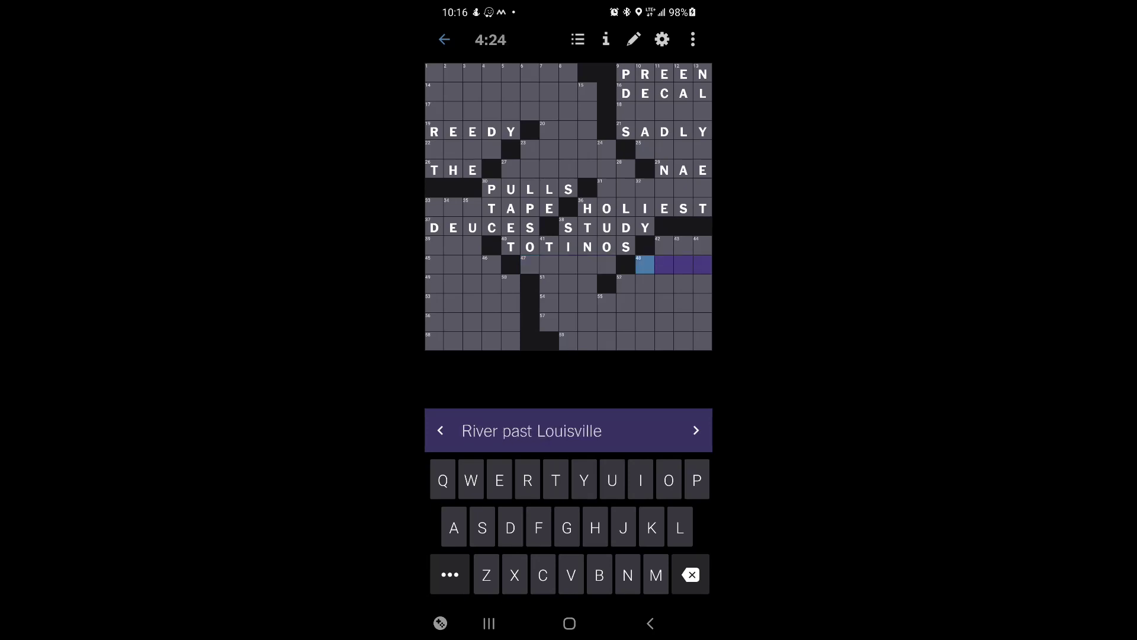
pyautogui.click(696, 431)
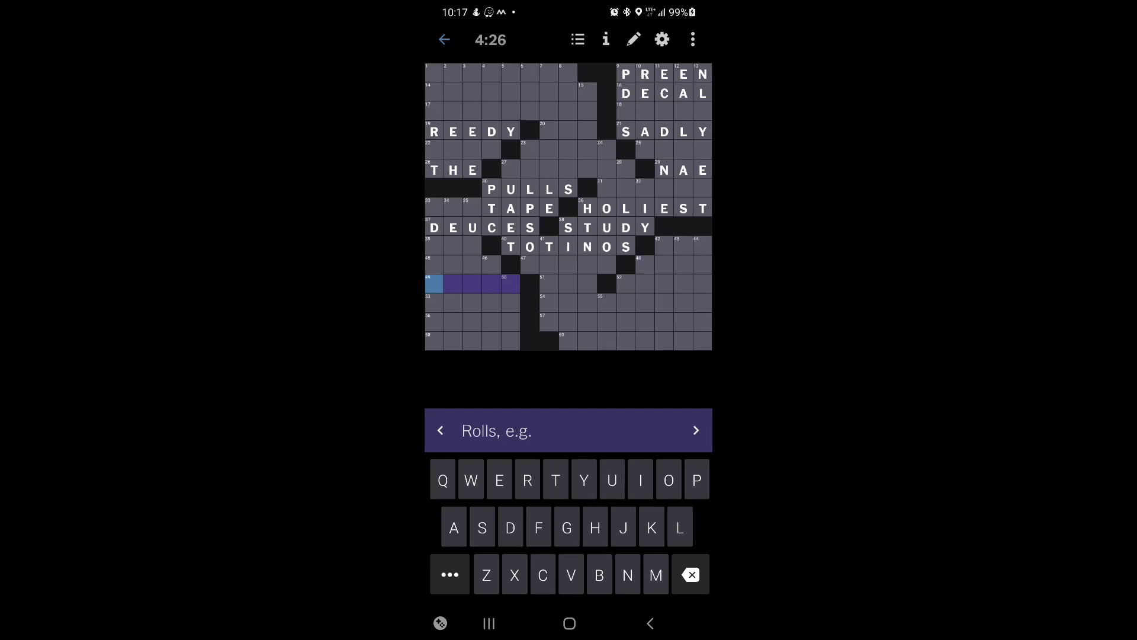
pyautogui.write('BREAD ')
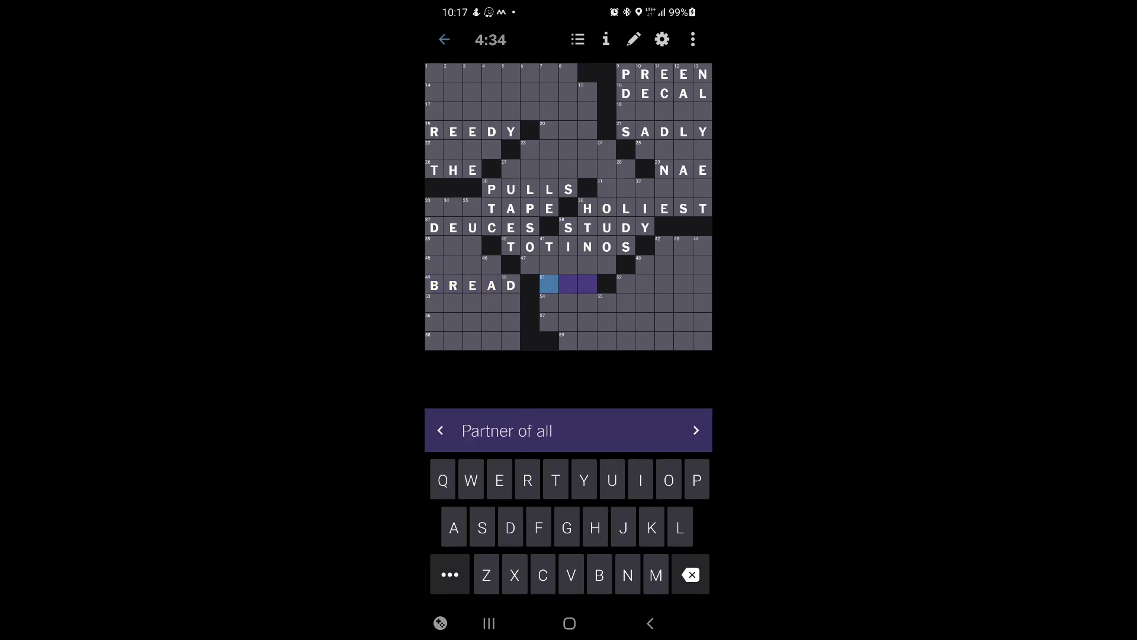
pyautogui.write('ONE')
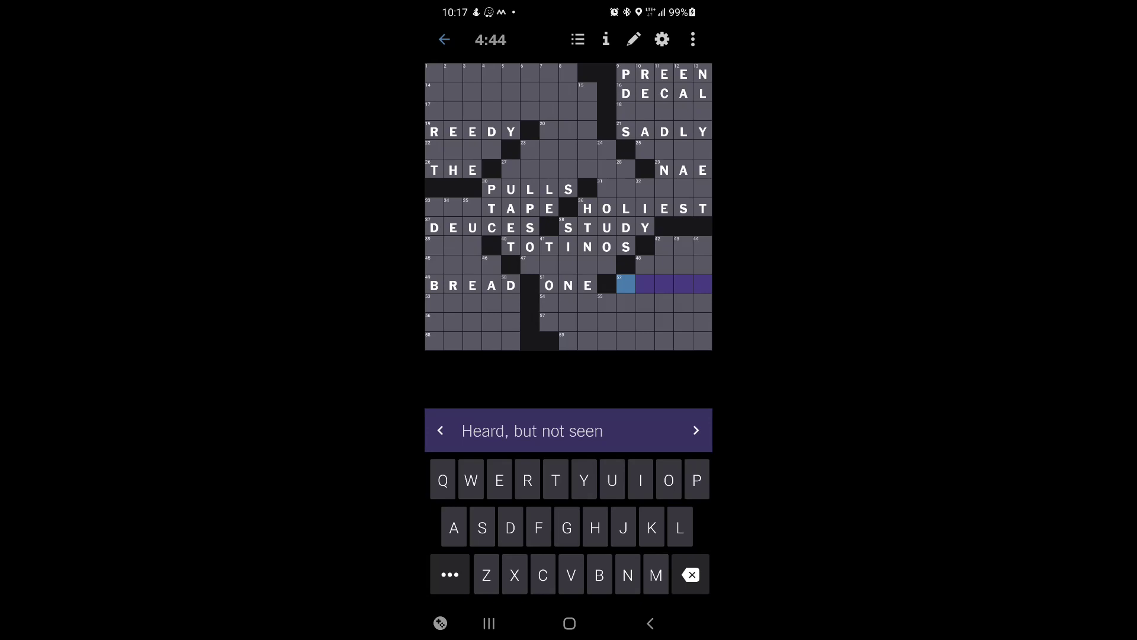
# Fill ONE, OMEGA, DENMOTHER, PLAINJANE and BLESS, and begin AARDVA in the bottom row
pyautogui.click(696, 431)
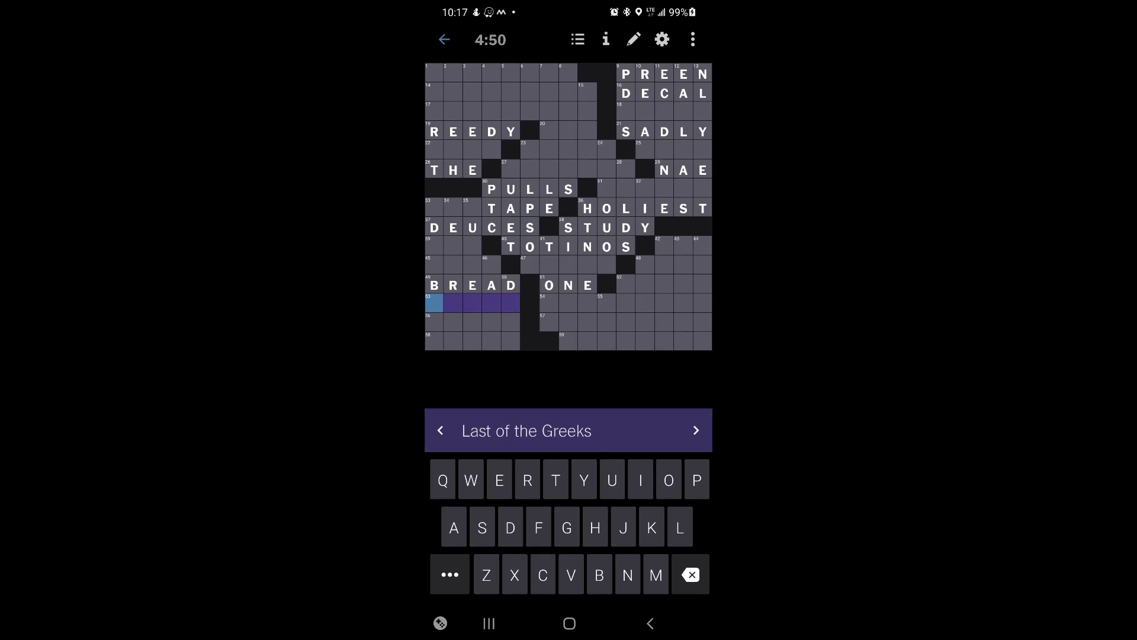
pyautogui.write('OMEGA')
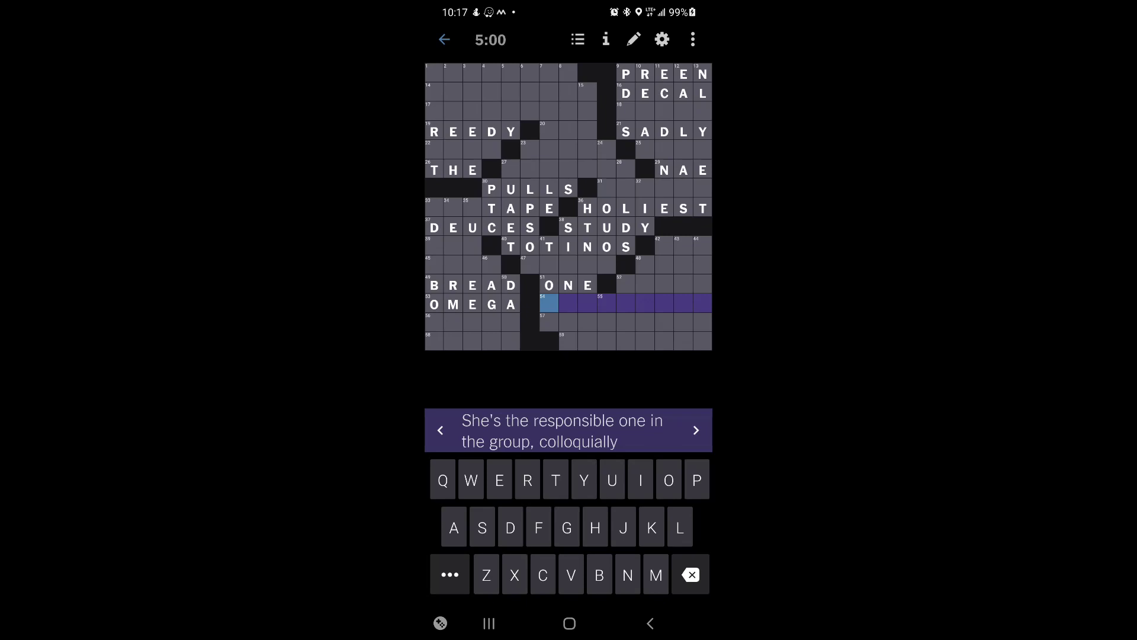
pyautogui.write('DENMOTHER')
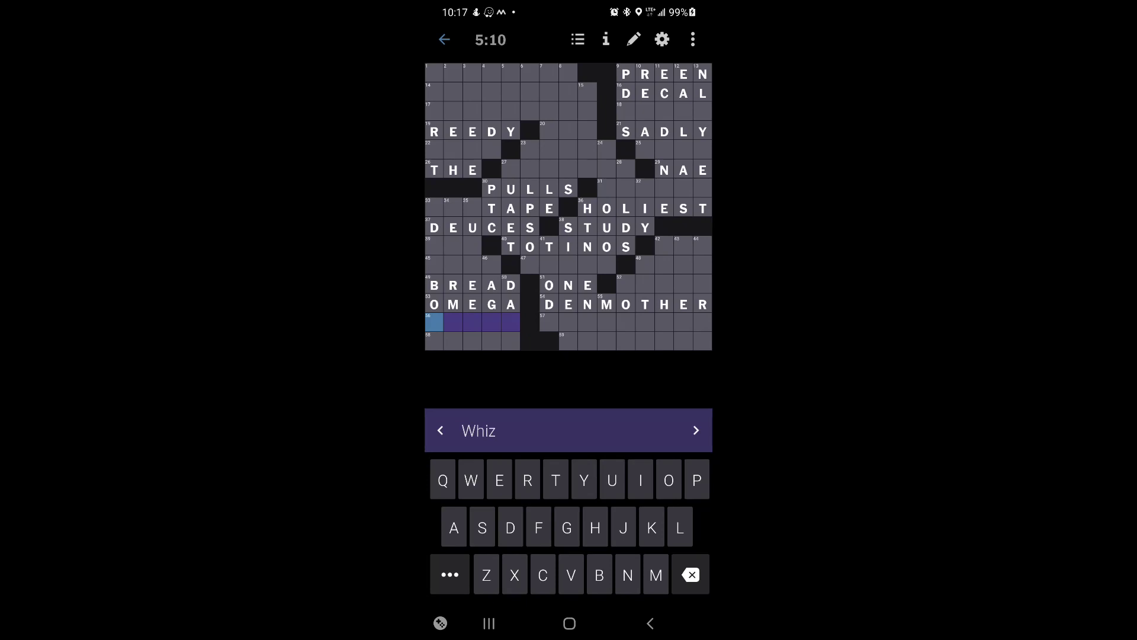
pyautogui.click(549, 323)
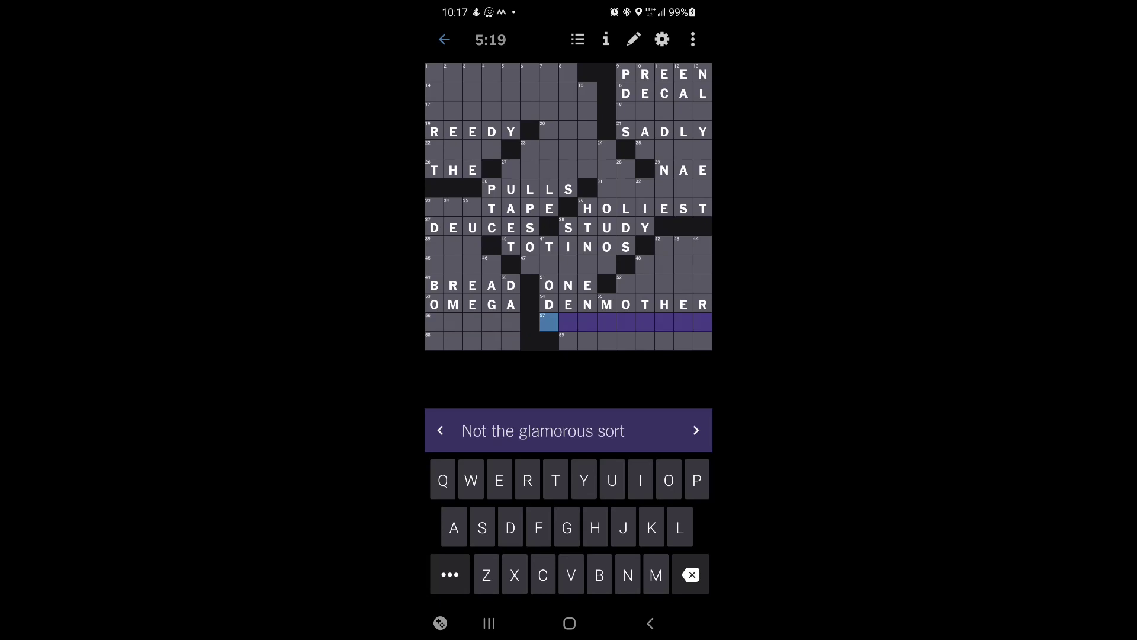
pyautogui.write('PLAINJA')
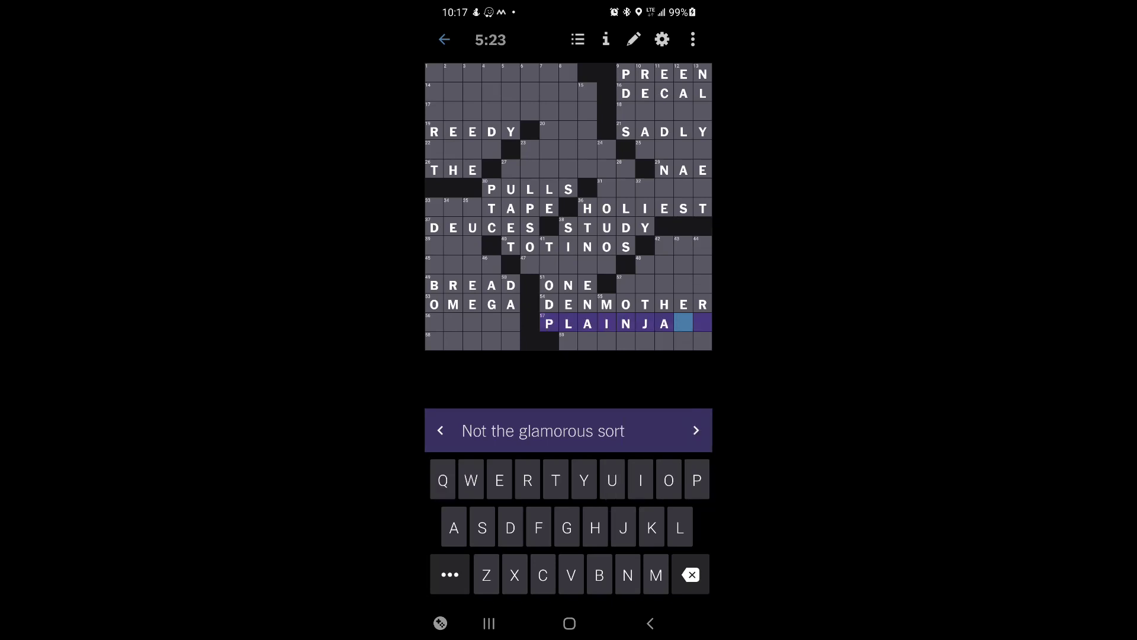
pyautogui.write('NE')
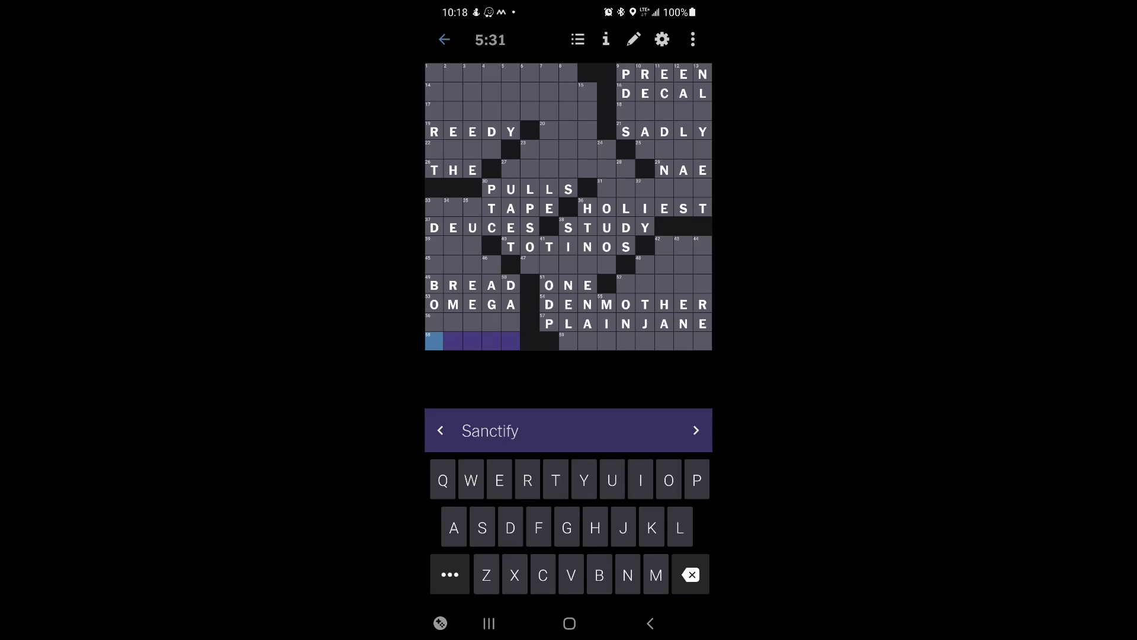
pyautogui.write('BLESS')
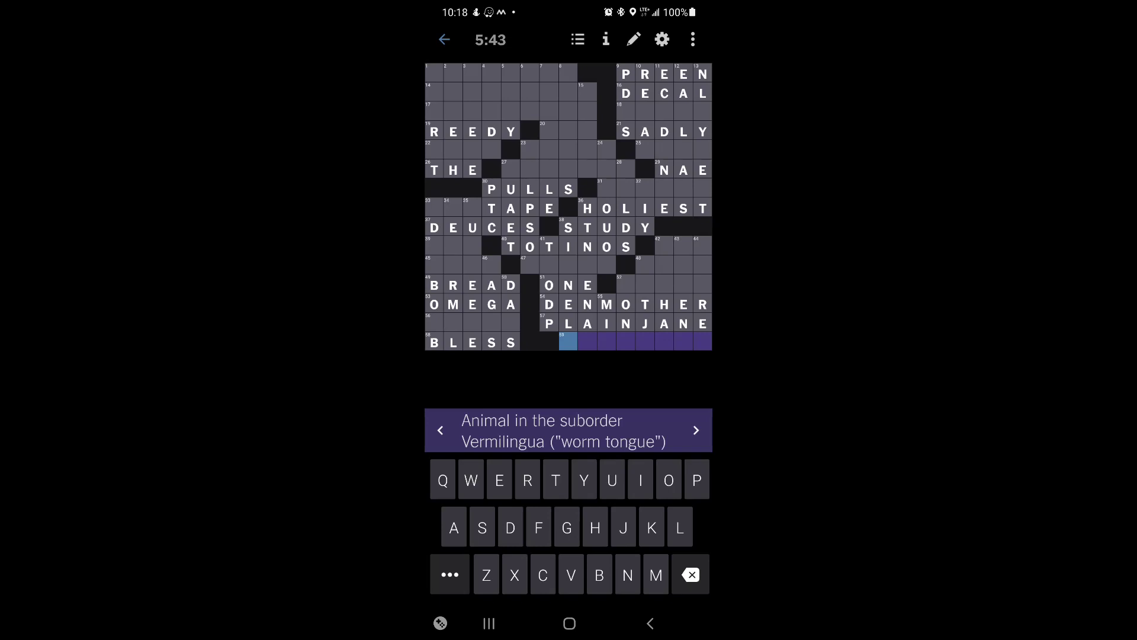
pyautogui.write('AARDVA')
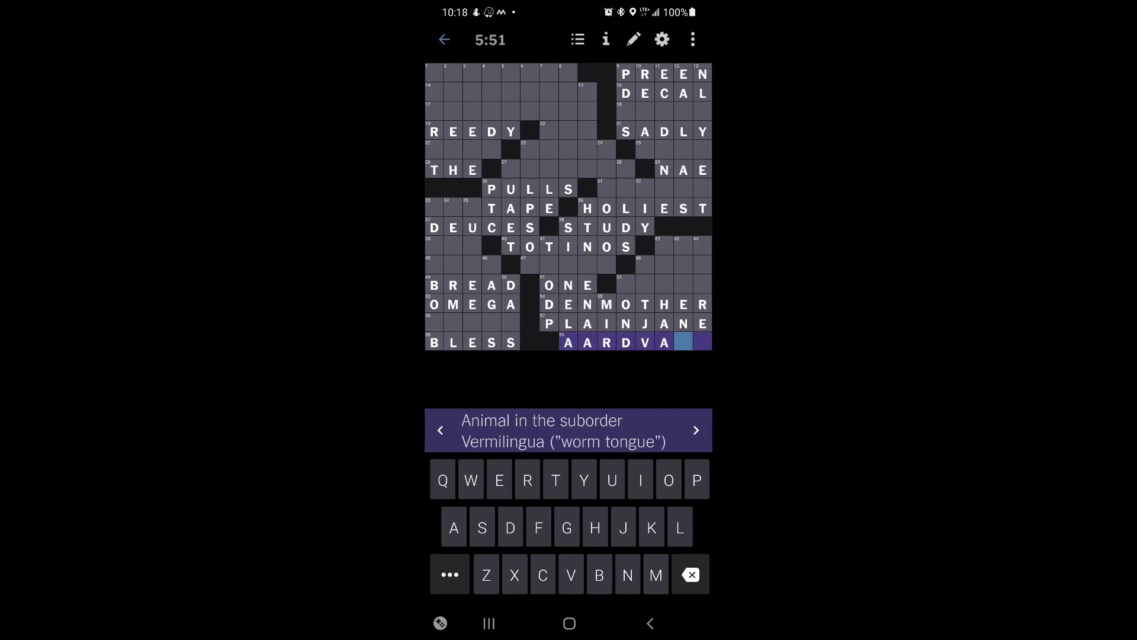
# Erase AARDVA and REEDY, then start INFACT at 1-Down ('Truth be told ...')
pyautogui.press('BackSpace')
pyautogui.press('BackSpace')
pyautogui.press('BackSpace')
pyautogui.press('BackSpace')
pyautogui.press('BackSpace')
pyautogui.press('BackSpace')
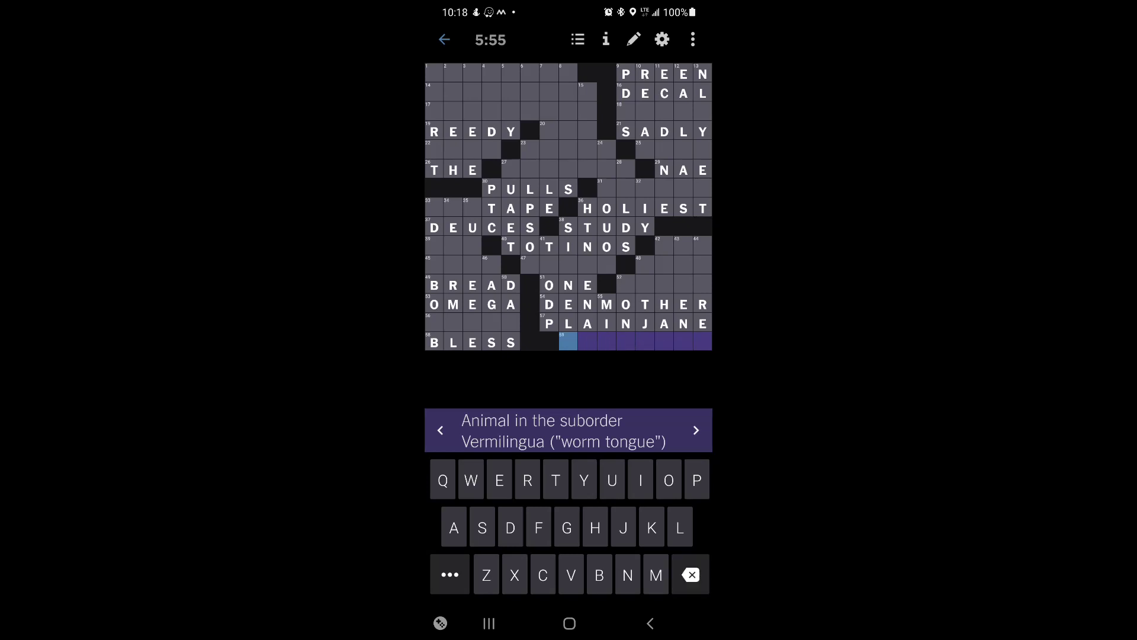
pyautogui.click(695, 431)
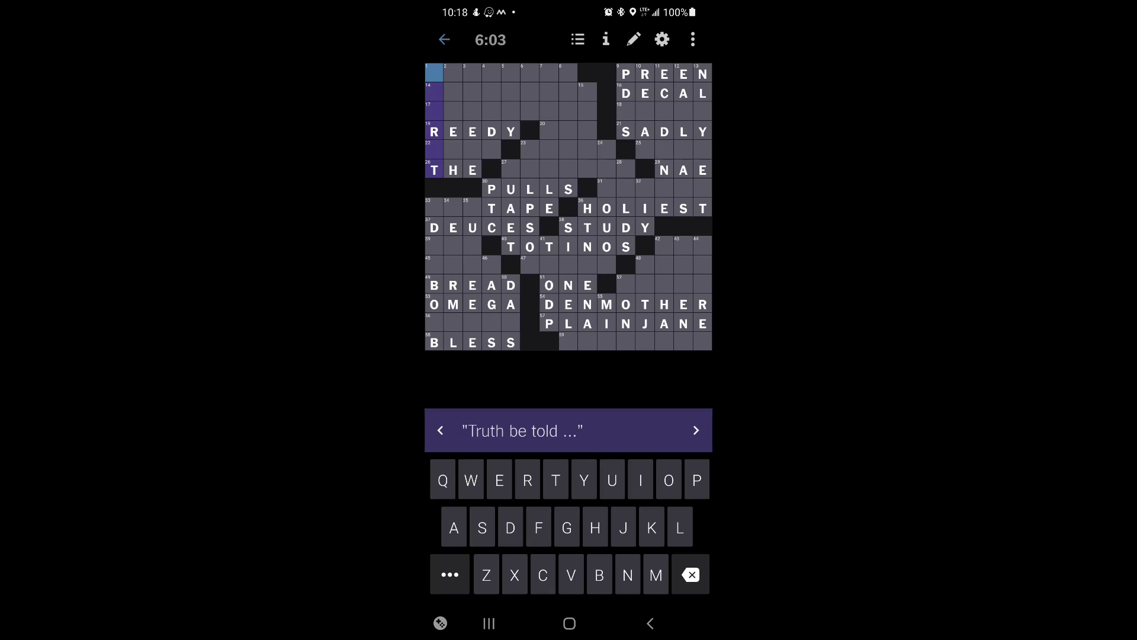
pyautogui.click(511, 131)
pyautogui.press('BackSpace')
pyautogui.press('BackSpace')
pyautogui.press('BackSpace')
pyautogui.press('BackSpace')
pyautogui.press('BackSpace')
pyautogui.click(435, 131)
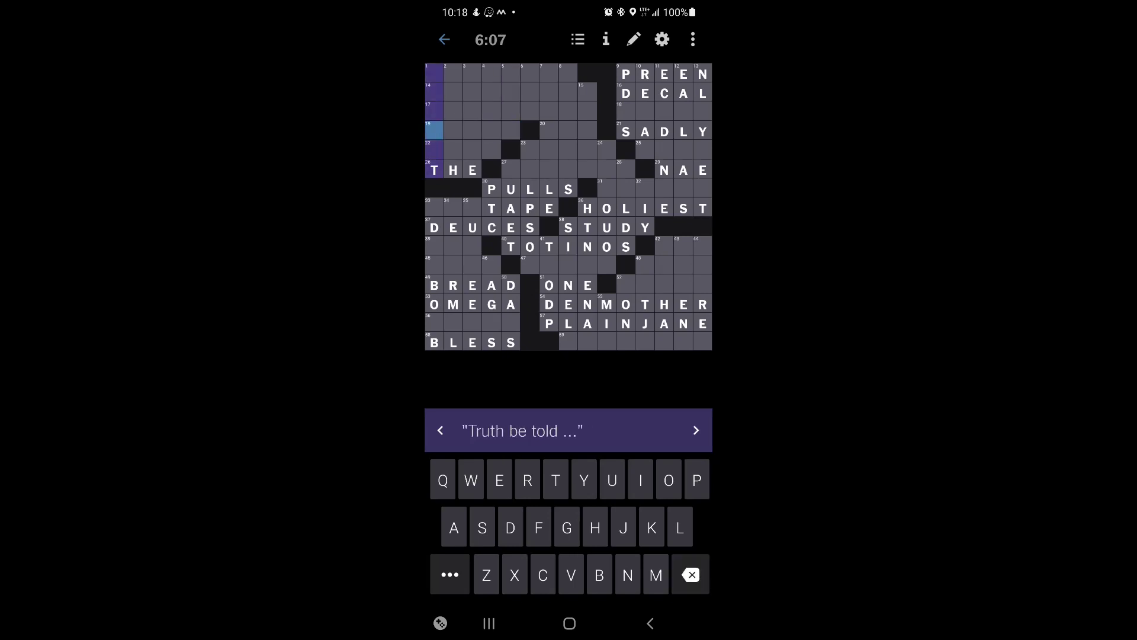
pyautogui.write('ACIND')
pyautogui.press('BackSpace')
pyautogui.press('BackSpace')
pyautogui.press('BackSpace')
pyautogui.press('BackSpace')
pyautogui.write('FA')
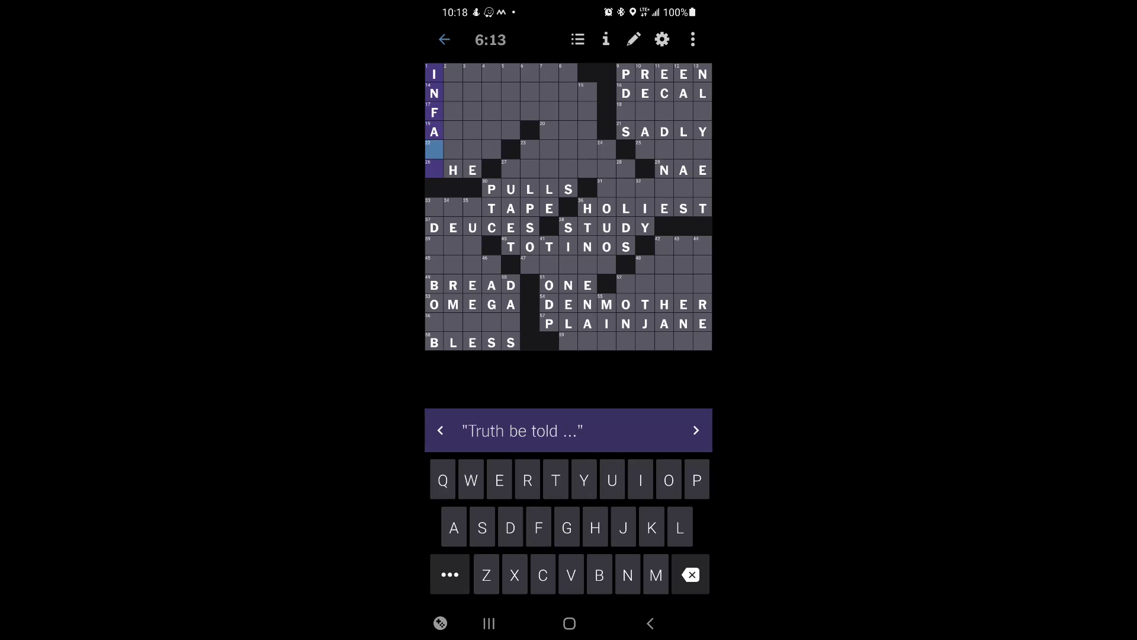
pyautogui.write('CT')
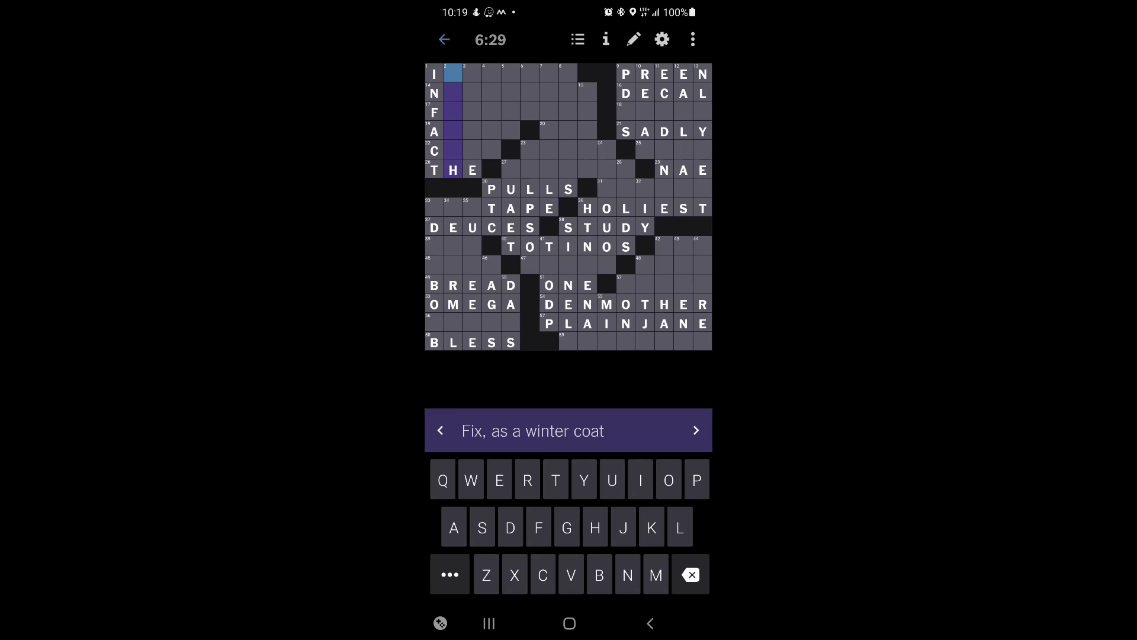
# Complete INFACT, fill ESPY and UMA in the down slots, and remove the wrong SINK
pyautogui.click(696, 430)
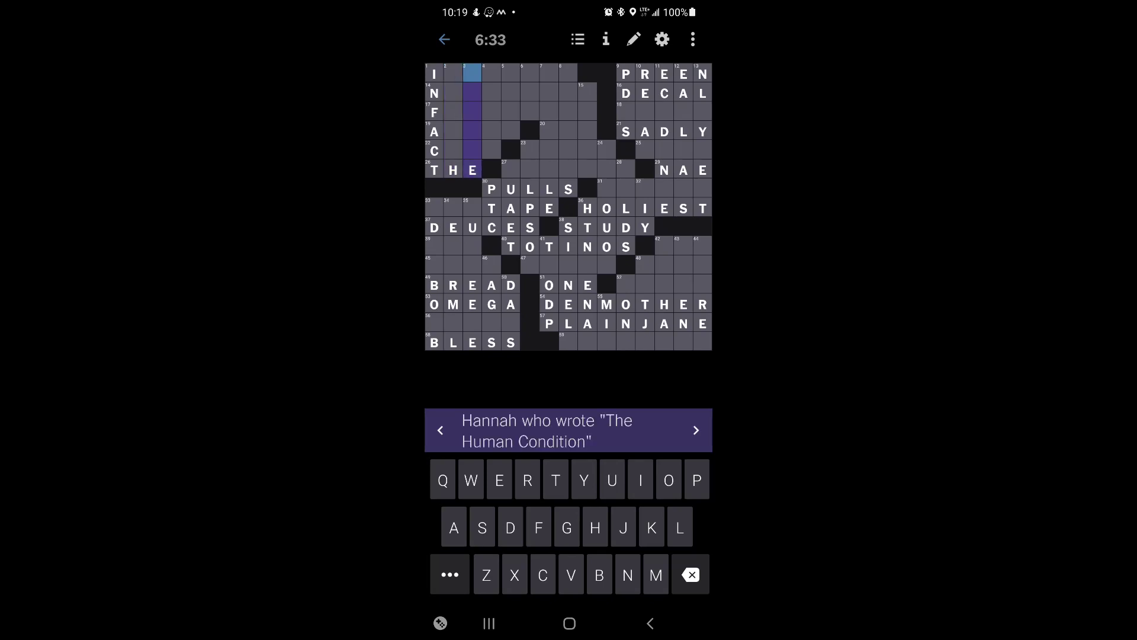
pyautogui.click(696, 430)
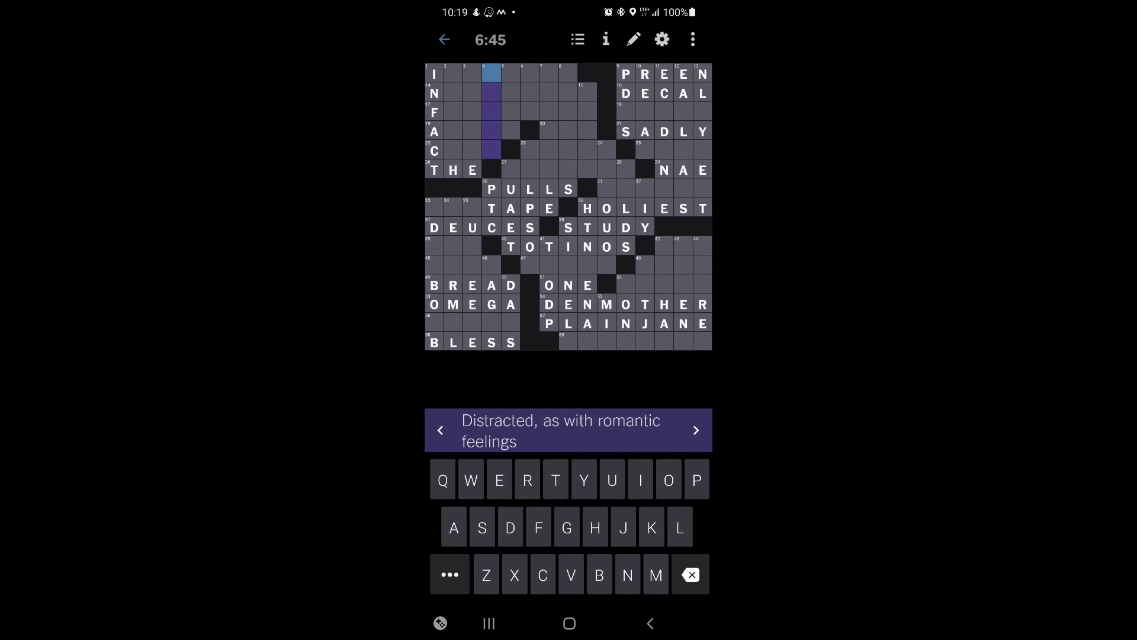
pyautogui.click(696, 430)
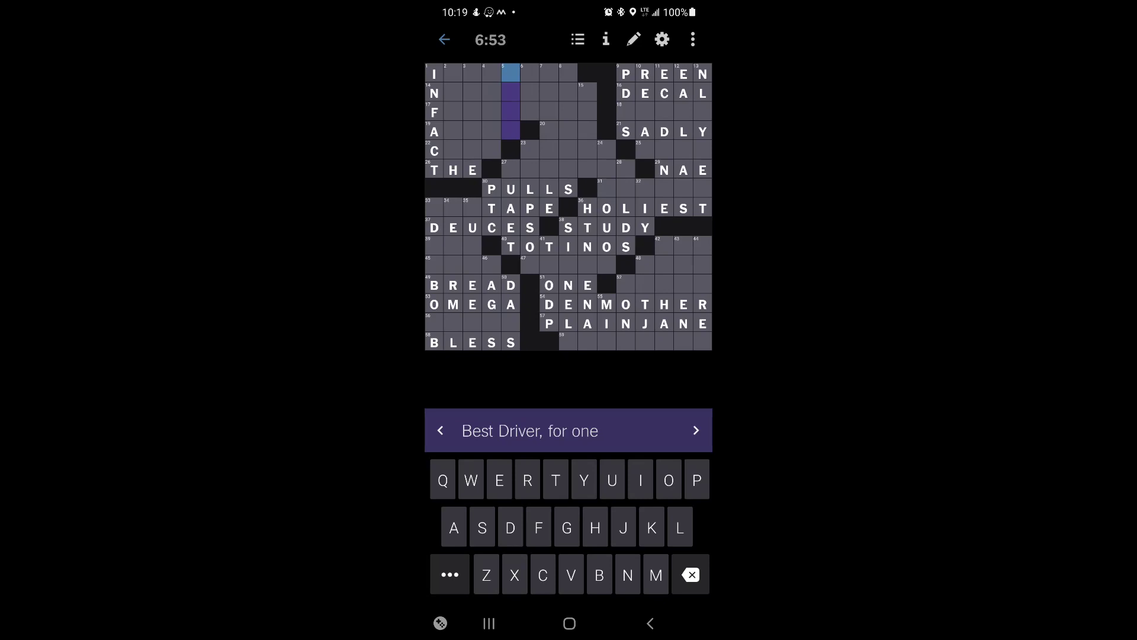
pyautogui.write('ESP')
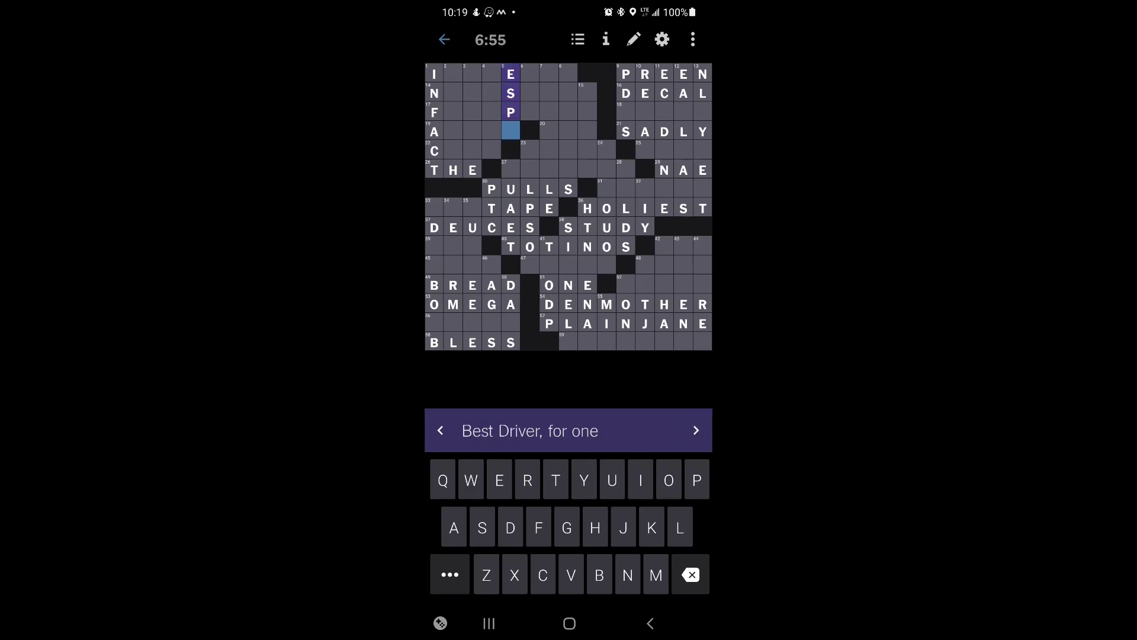
pyautogui.write('Y')
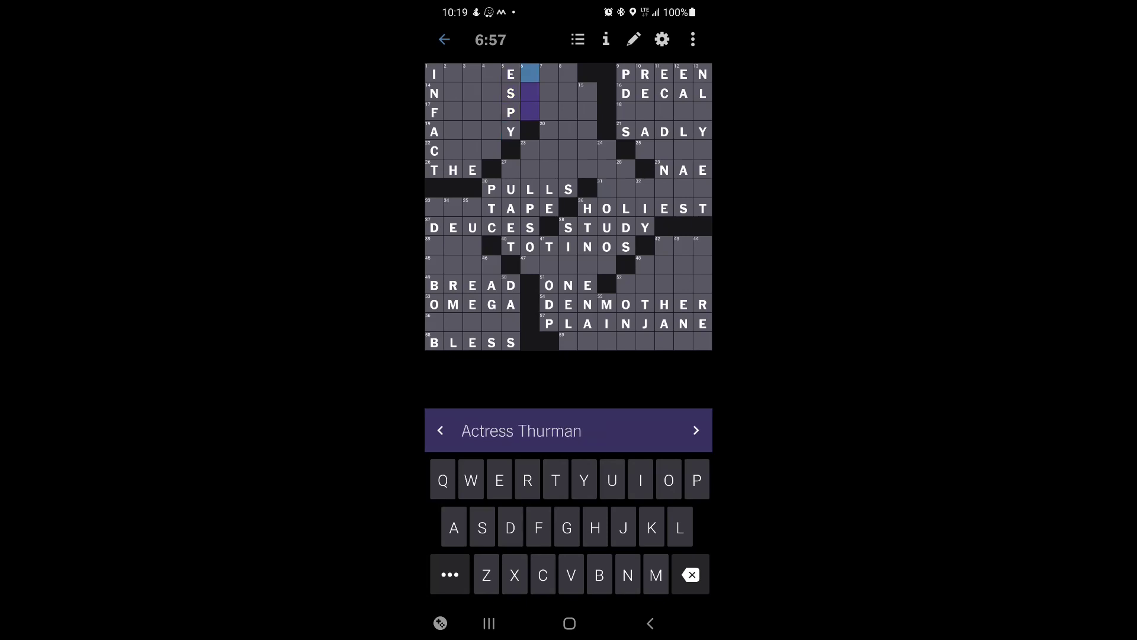
pyautogui.write('UMA')
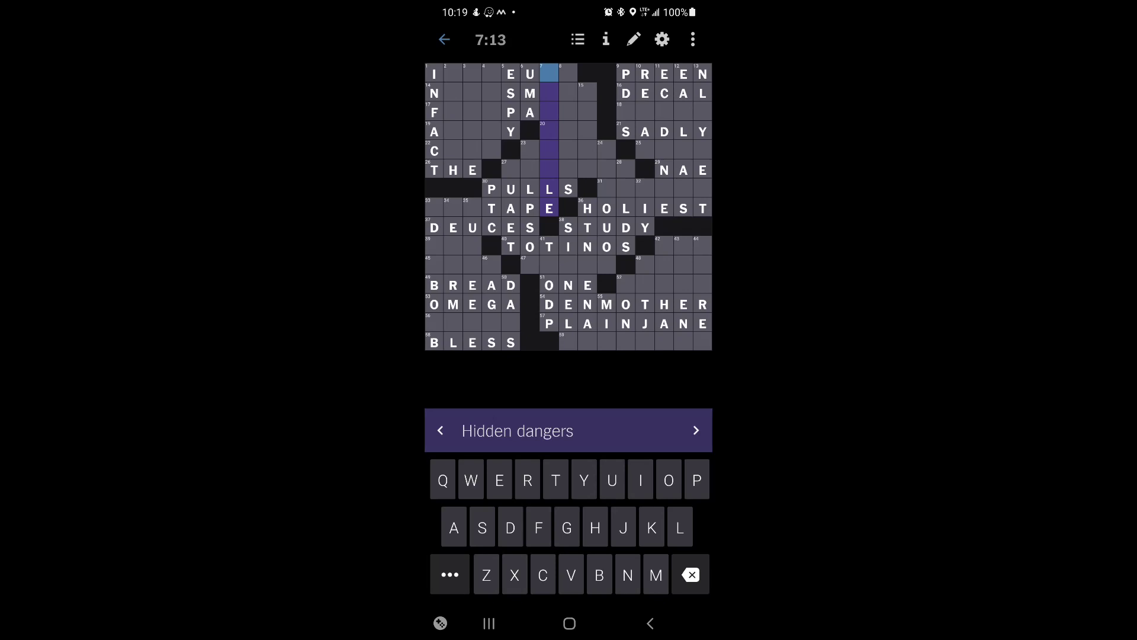
pyautogui.write('SINK')
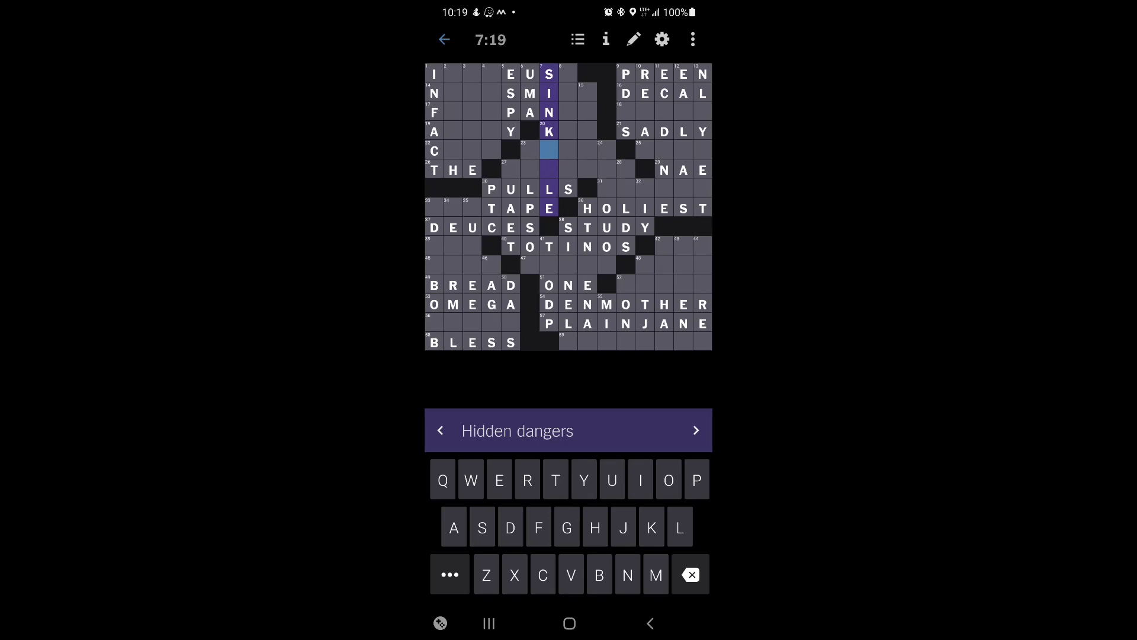
pyautogui.press('BackSpace')
pyautogui.press('BackSpace')
pyautogui.press('BackSpace')
pyautogui.press('BackSpace')
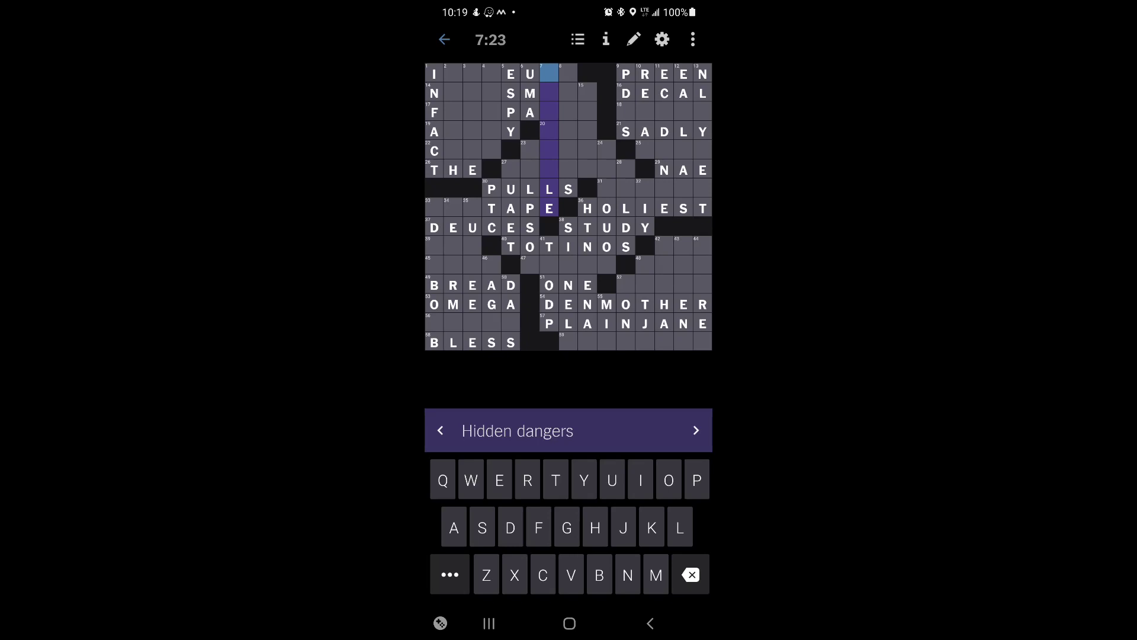
pyautogui.click(696, 430)
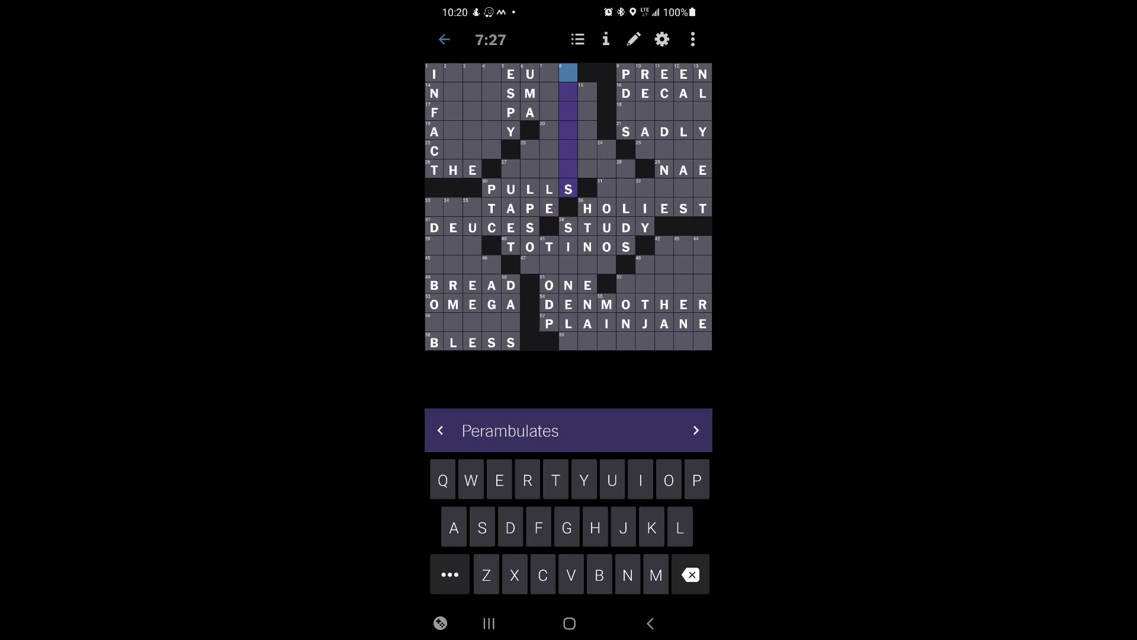
pyautogui.write('travel')
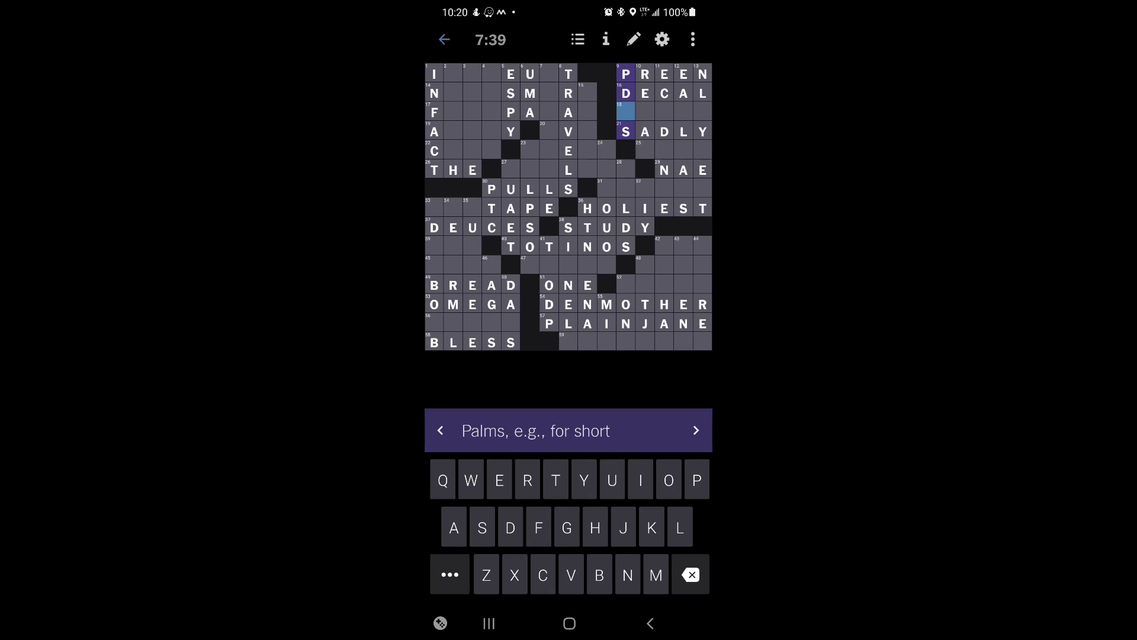
pyautogui.write('A')
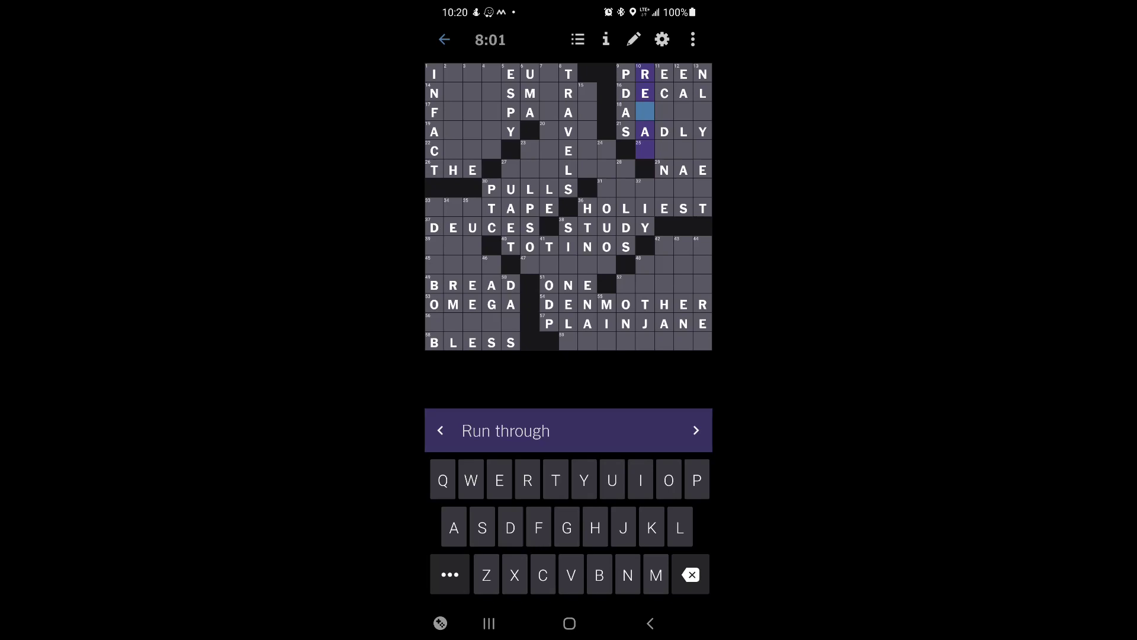
# Enter TRAVEL at 8-Down ('Perambulates') and an A in cell 18
pyautogui.click(664, 112)
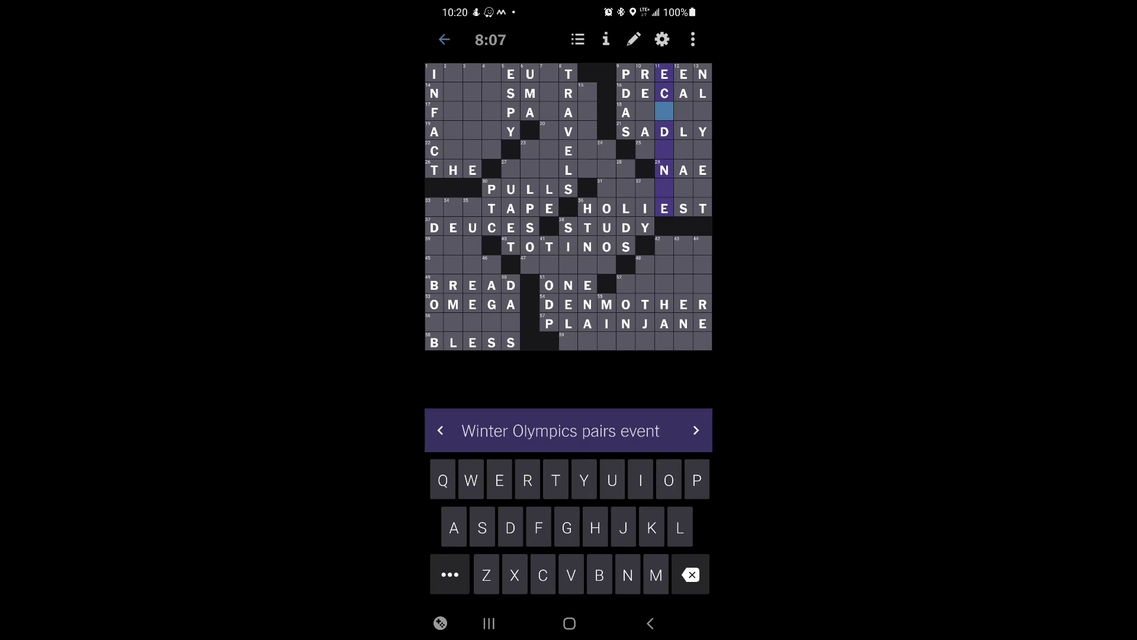
# Cut PREEN back to P and fill PIMP, PLAYTEST, ART and CYS in the top-right
pyautogui.click(702, 74)
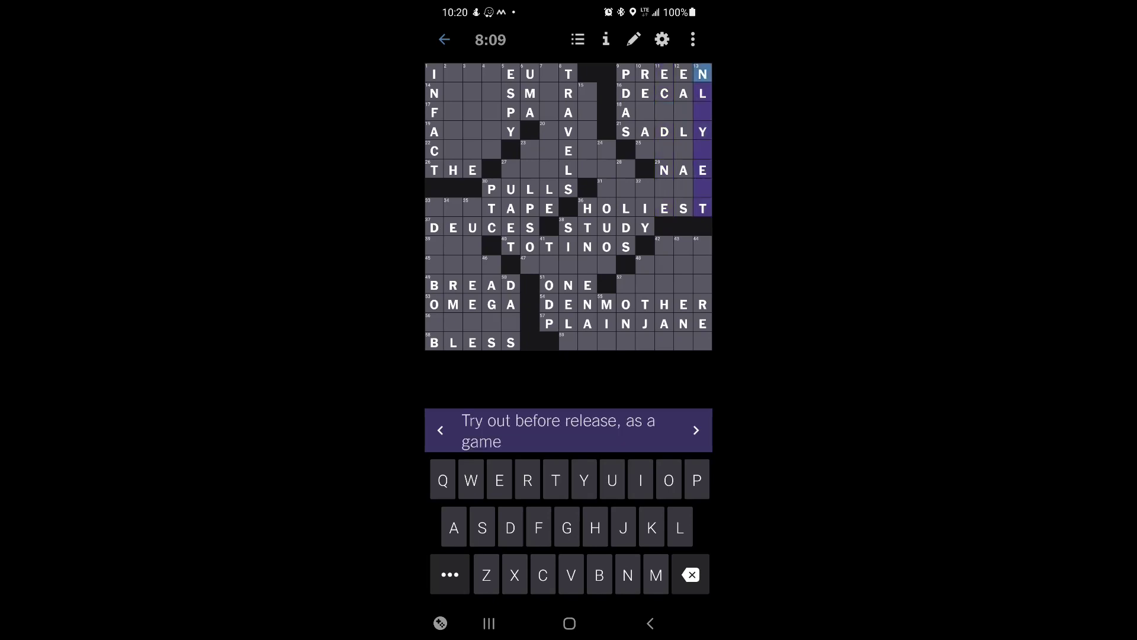
pyautogui.click(702, 74)
pyautogui.press('BackSpace')
pyautogui.press('BackSpace')
pyautogui.press('BackSpace')
pyautogui.click(690, 575)
pyautogui.click(646, 73)
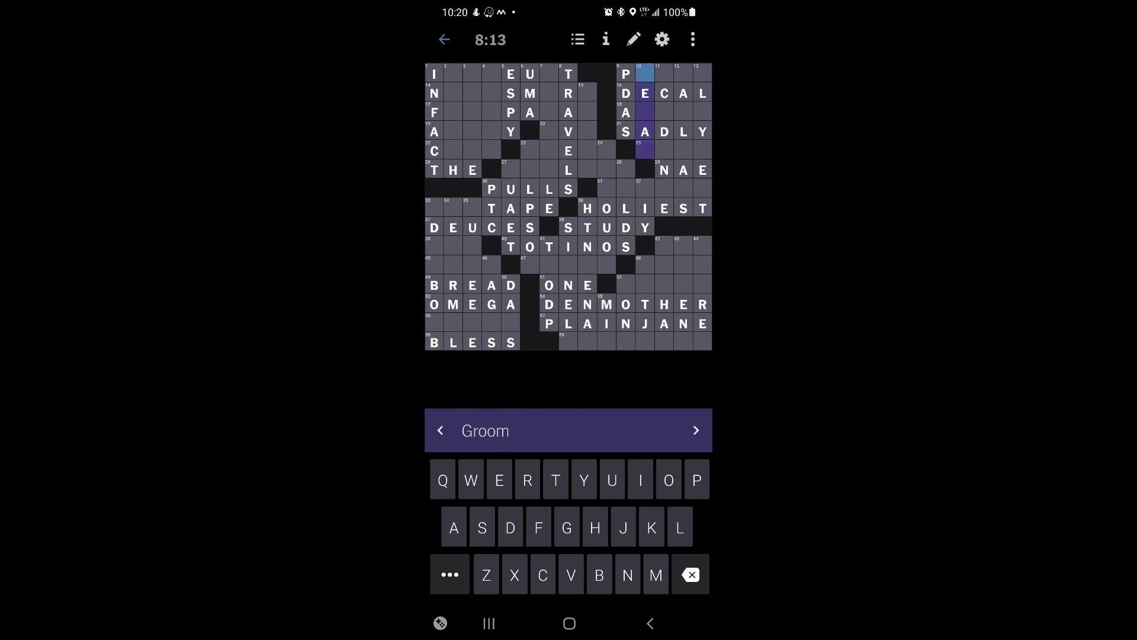
pyautogui.click(664, 74)
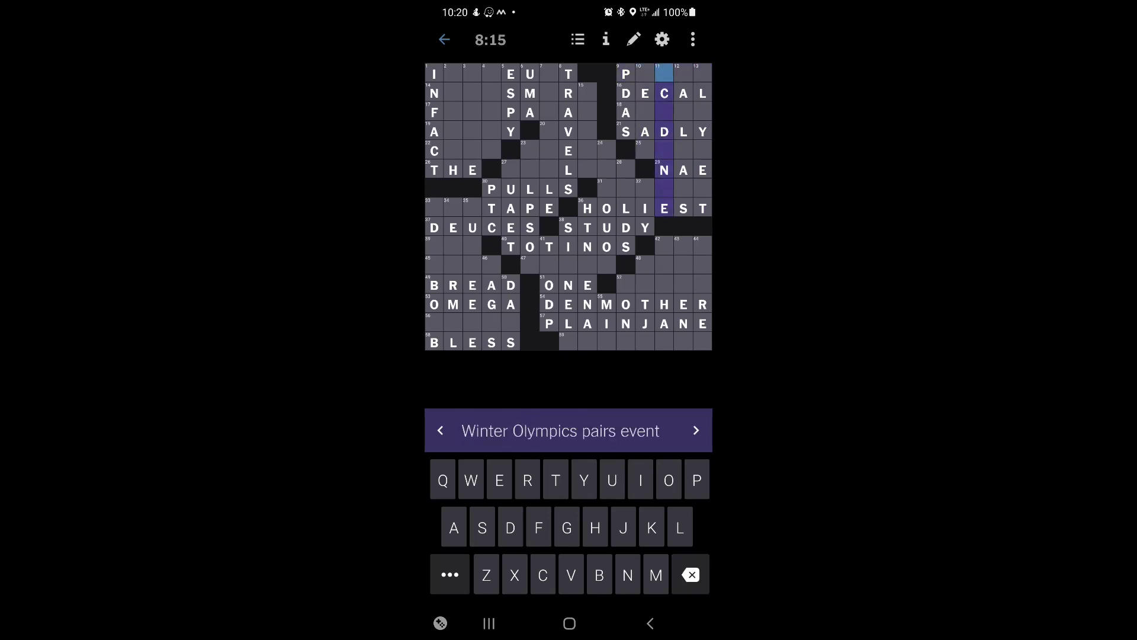
pyautogui.write('IEA')
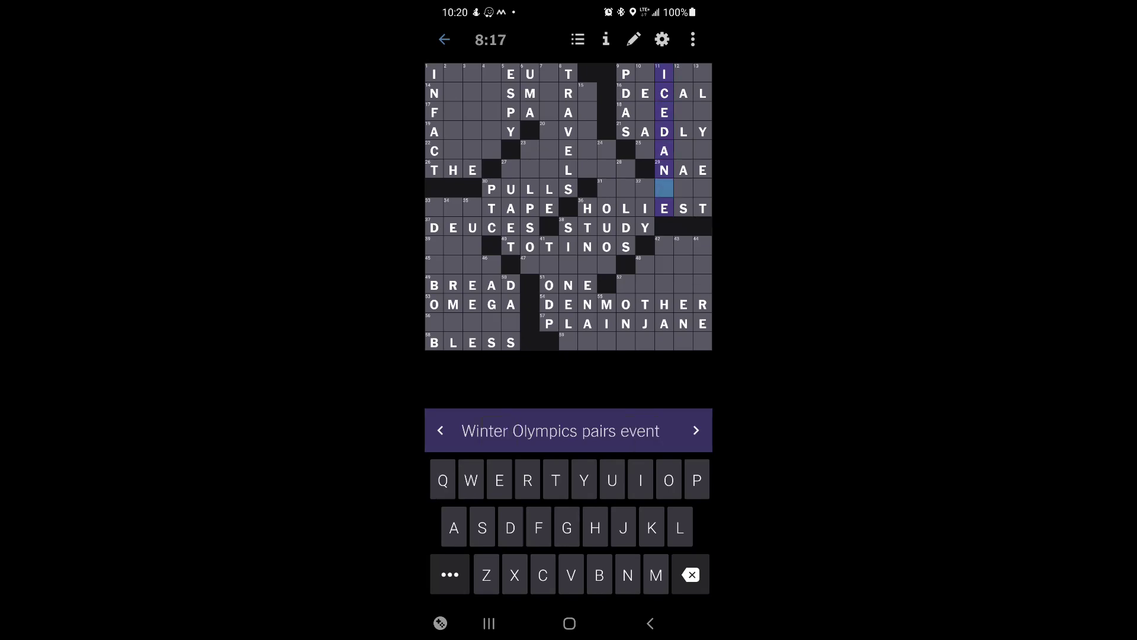
pyautogui.write('C')
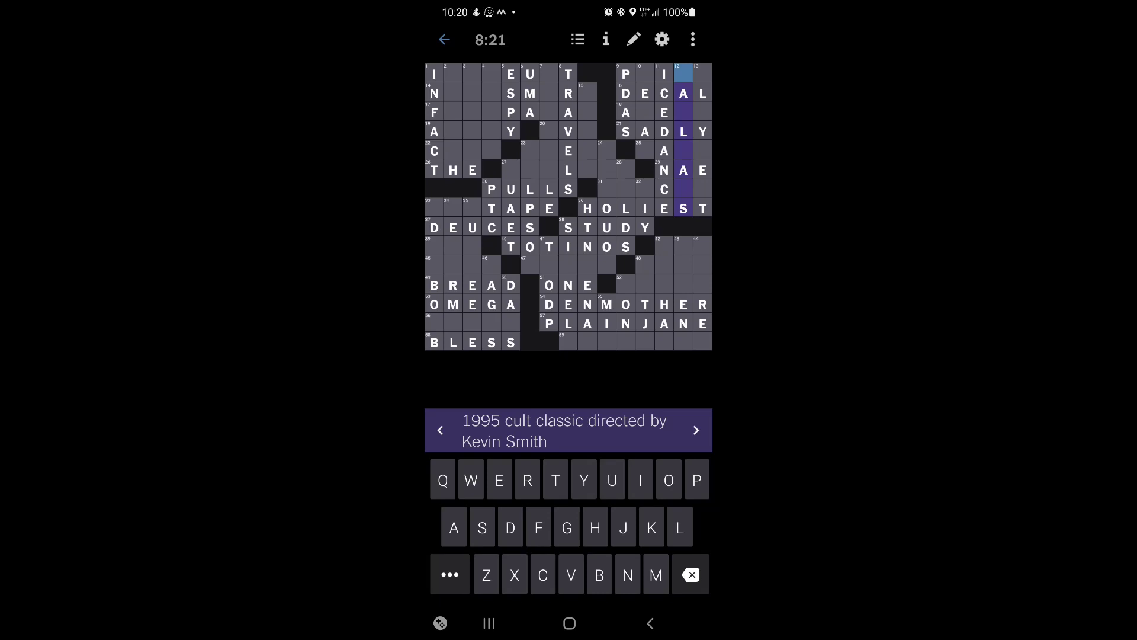
pyautogui.write('MLRY')
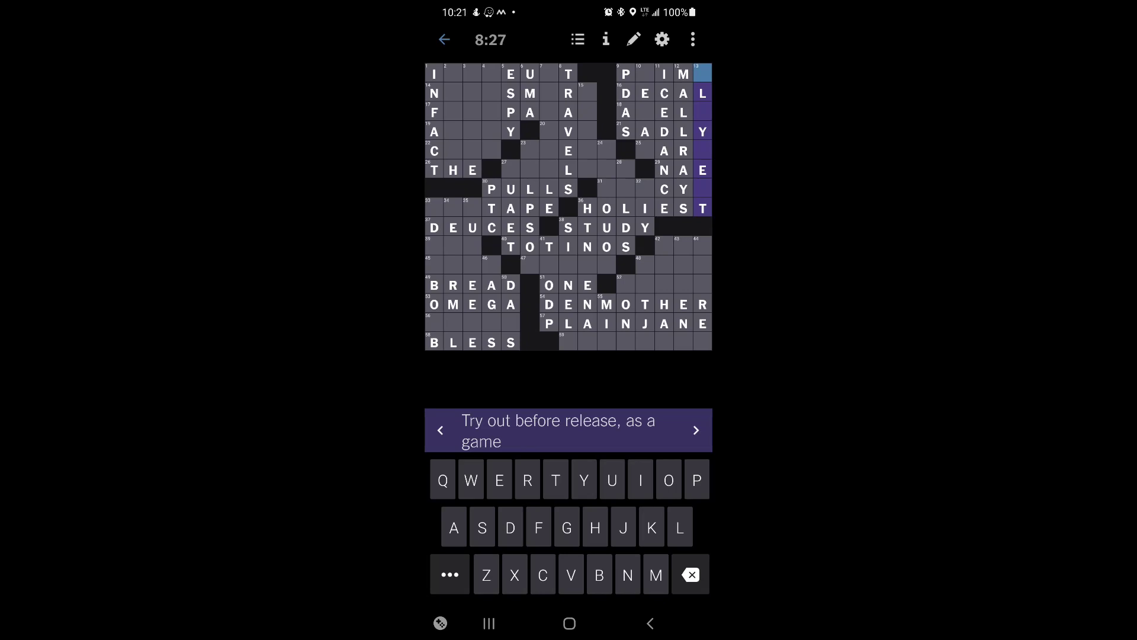
pyautogui.write('P')
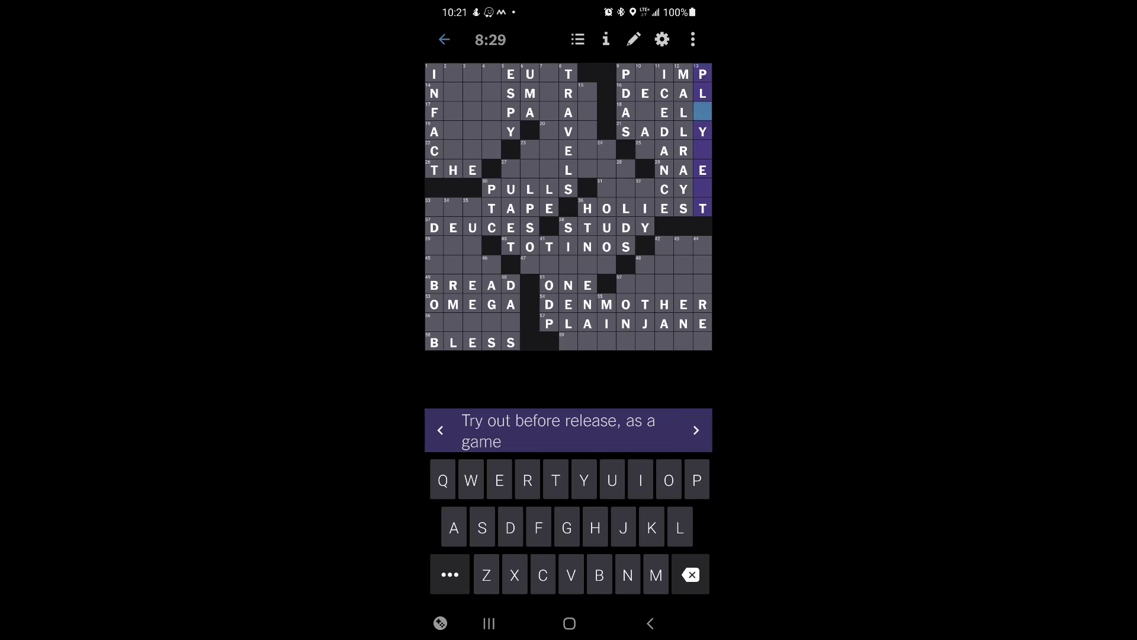
pyautogui.write('A')
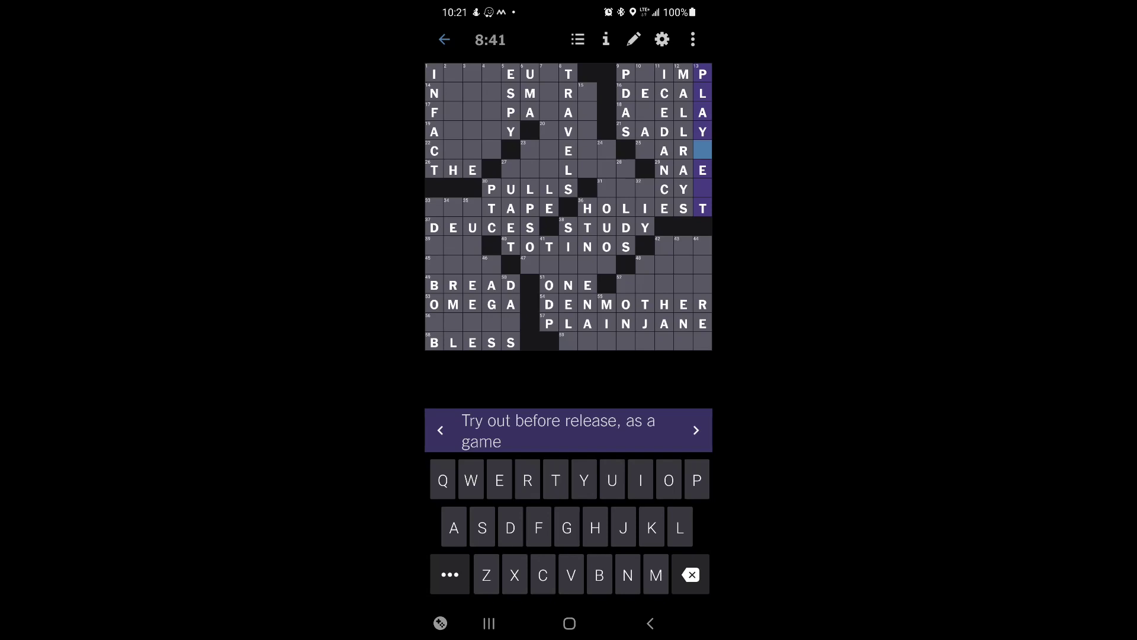
pyautogui.write('TES')
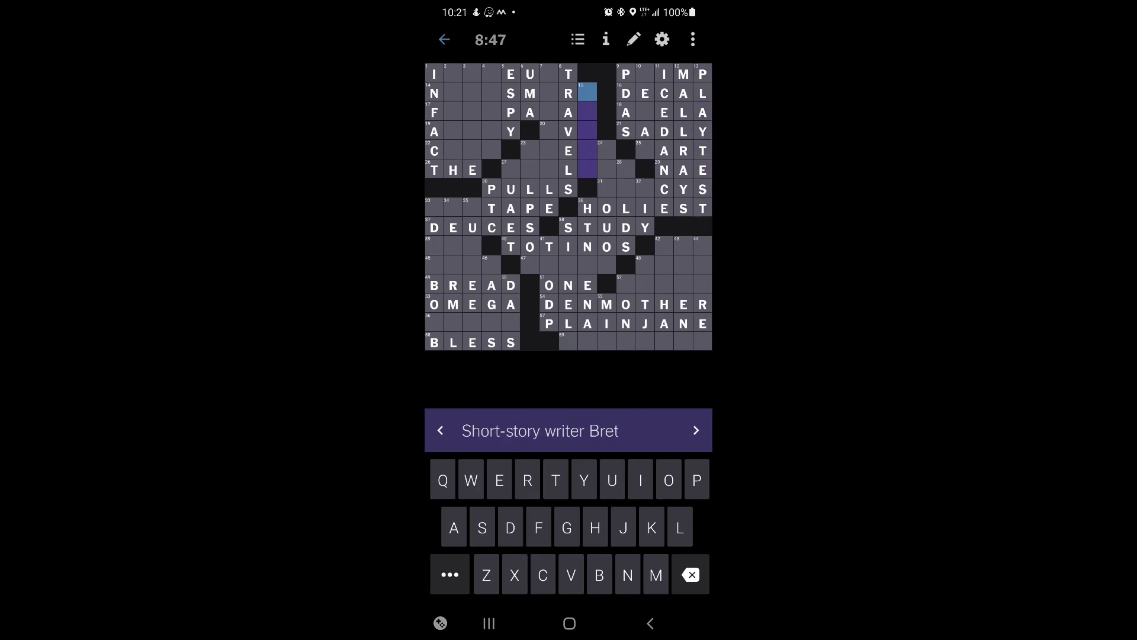
pyautogui.click(530, 150)
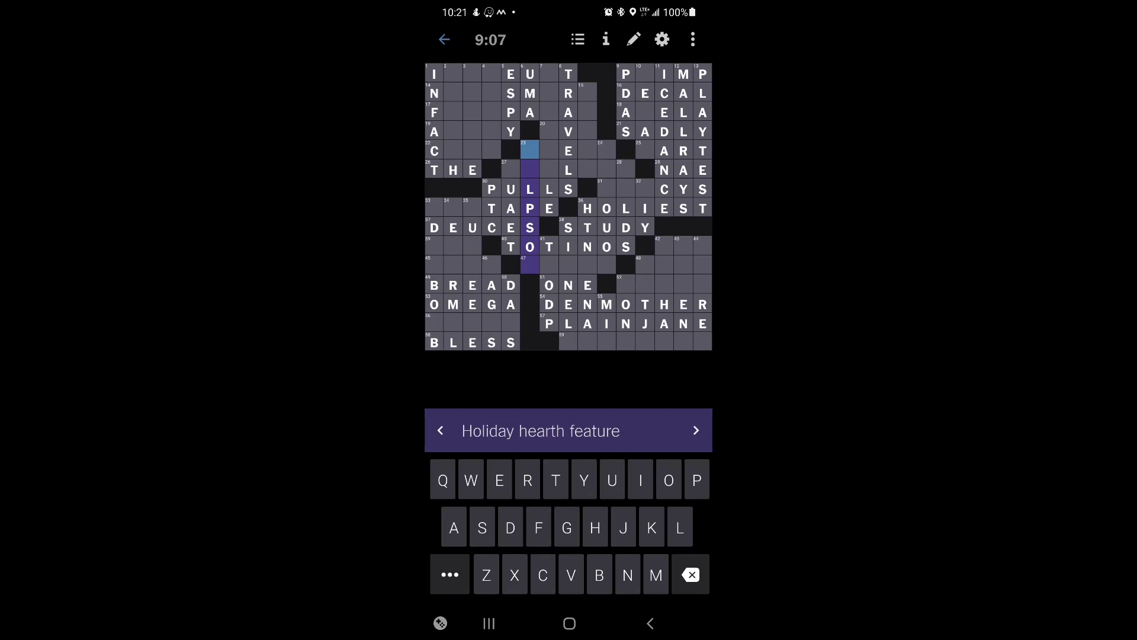
pyautogui.click(696, 430)
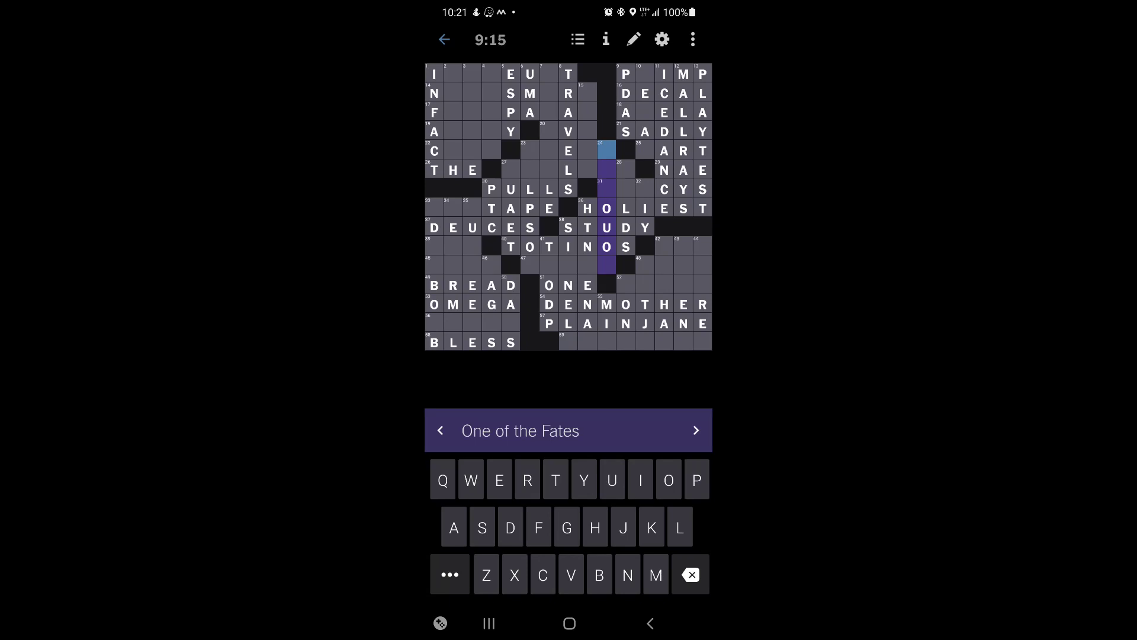
pyautogui.click(696, 430)
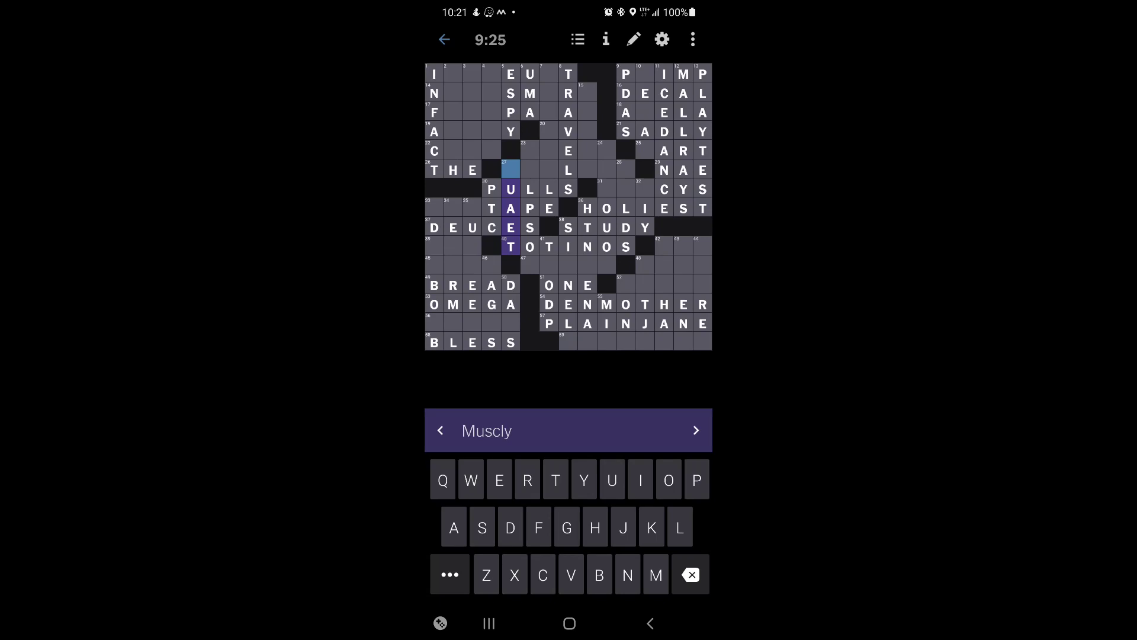
# Clear the TAPE and DEUCES answers from the centre rows
pyautogui.click(549, 207)
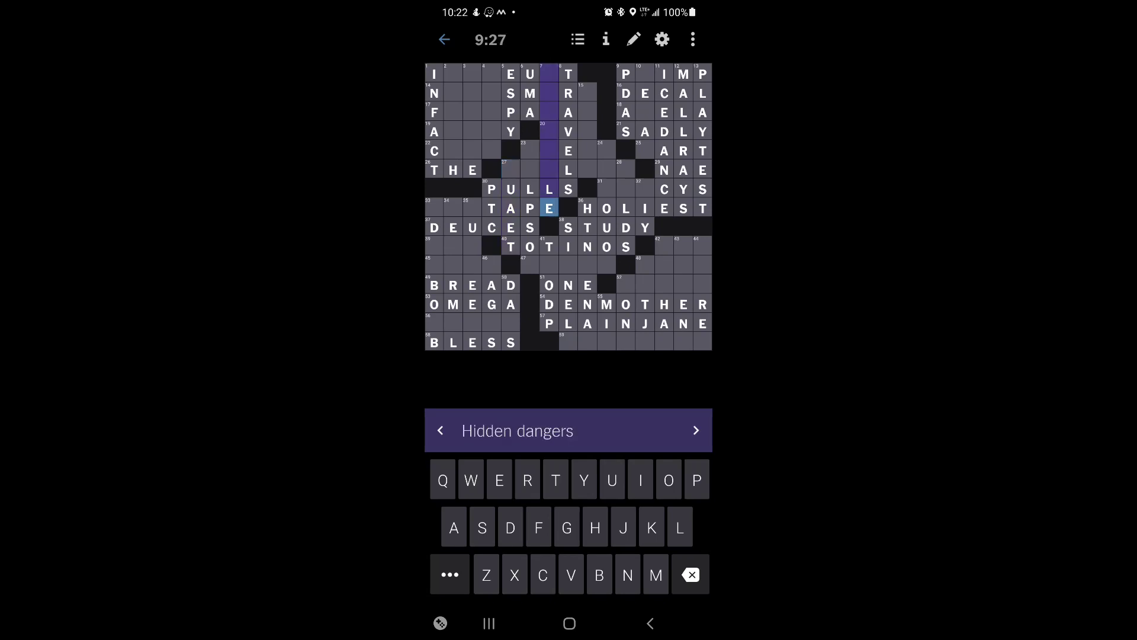
pyautogui.click(549, 207)
pyautogui.click(691, 575)
pyautogui.click(690, 574)
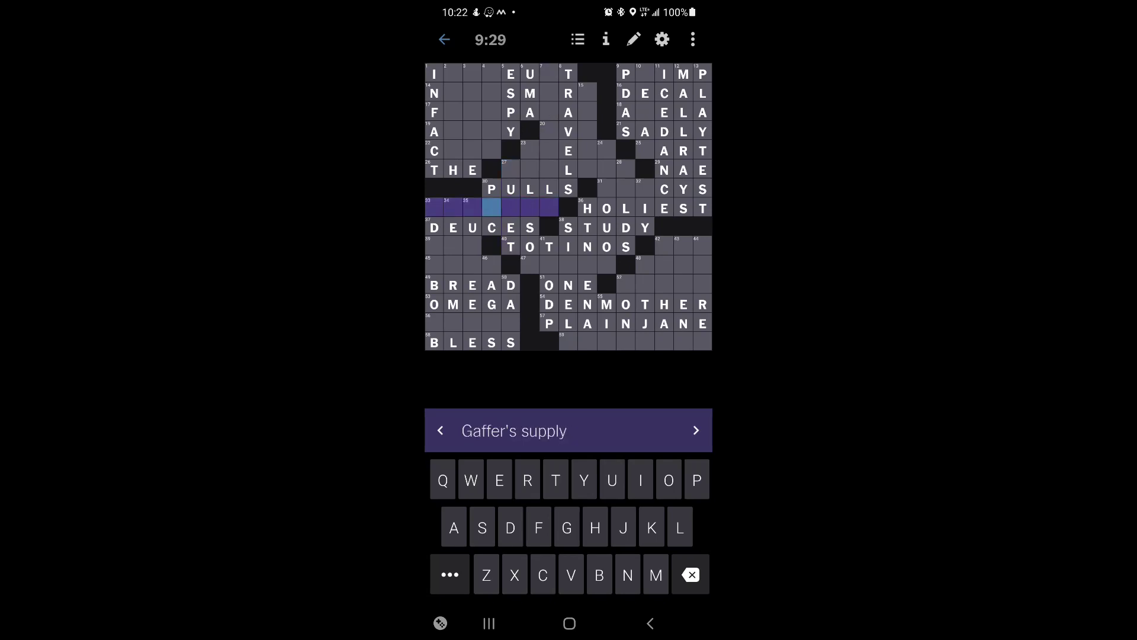
pyautogui.click(510, 227)
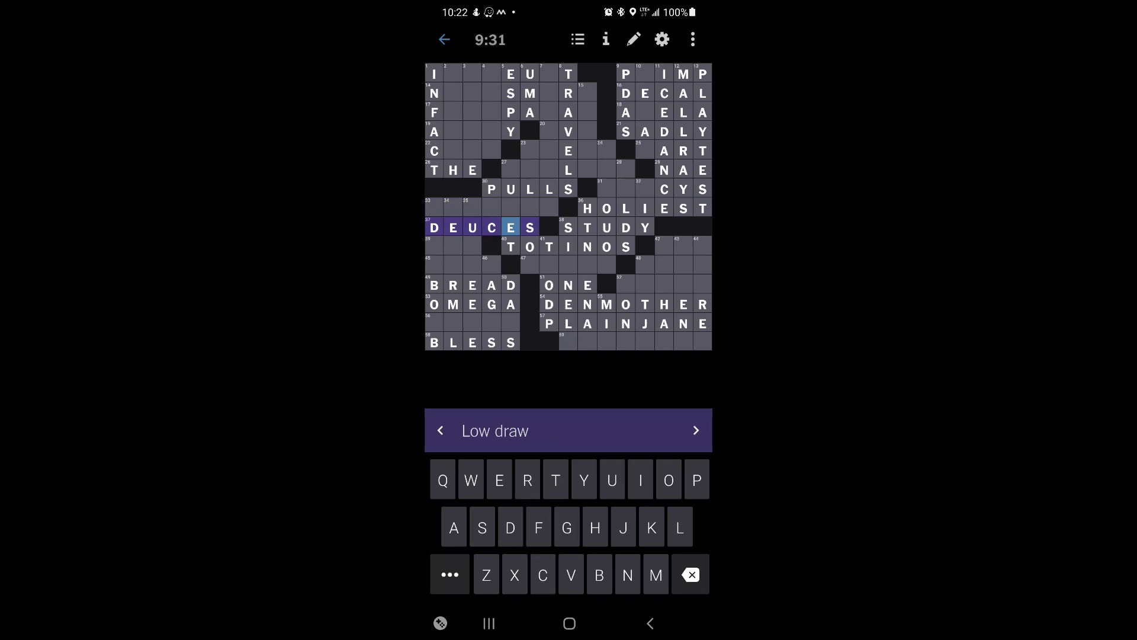
pyautogui.click(549, 246)
pyautogui.click(530, 227)
pyautogui.click(691, 574)
pyautogui.click(690, 575)
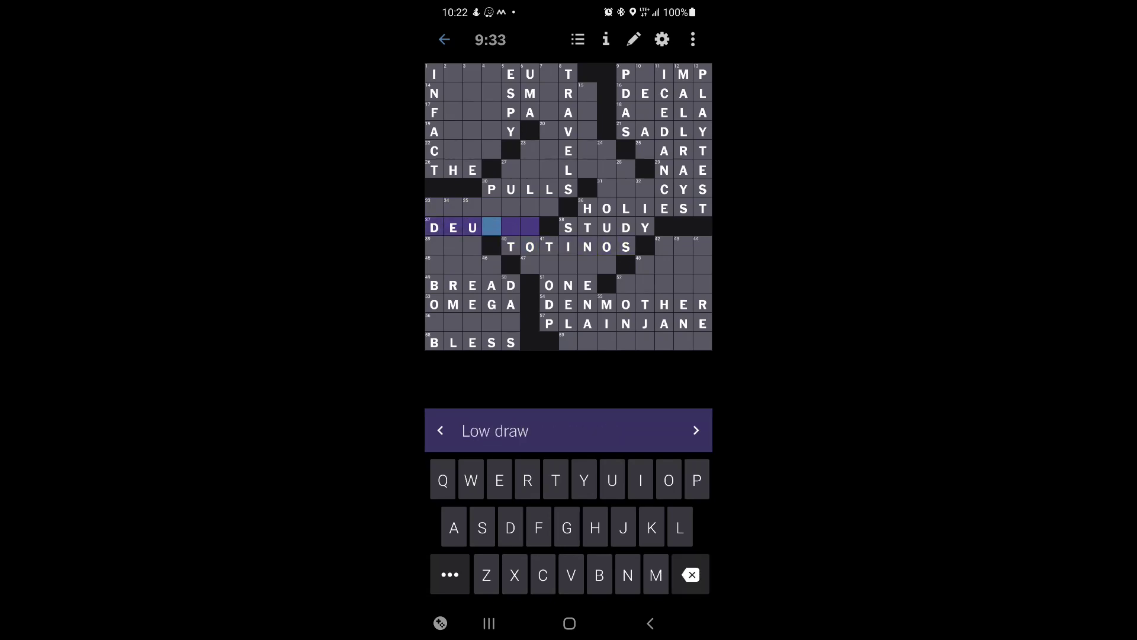
pyautogui.click(690, 575)
pyautogui.click(691, 575)
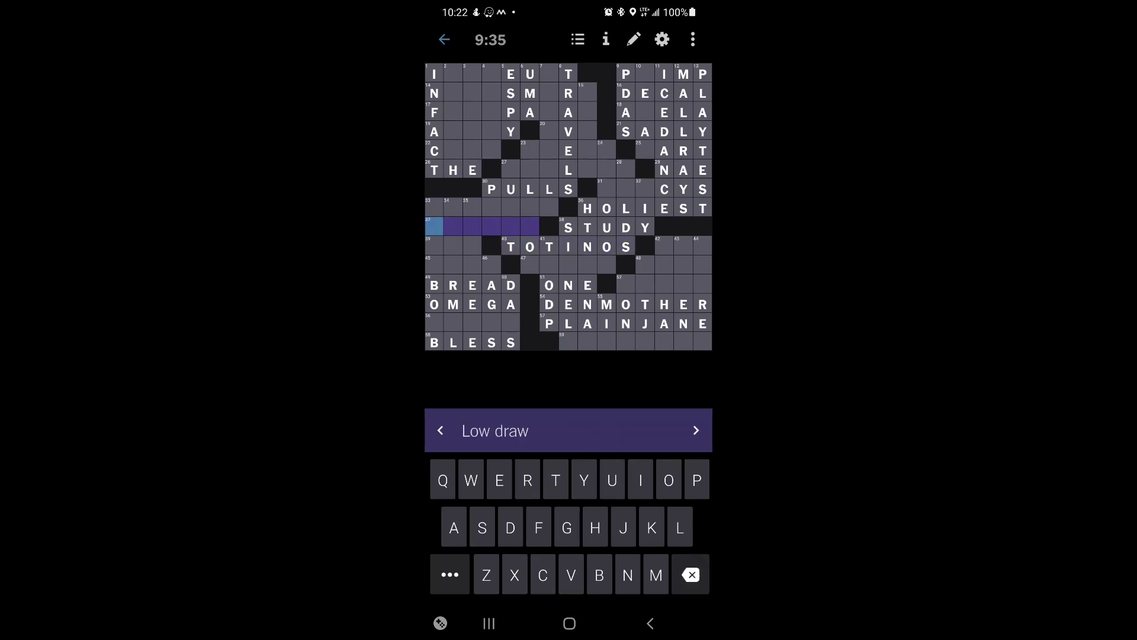
# Fill BUILT and SELES down, and replace STUDY with PAPER for 'Scholarly work'
pyautogui.click(511, 169)
pyautogui.click(511, 169)
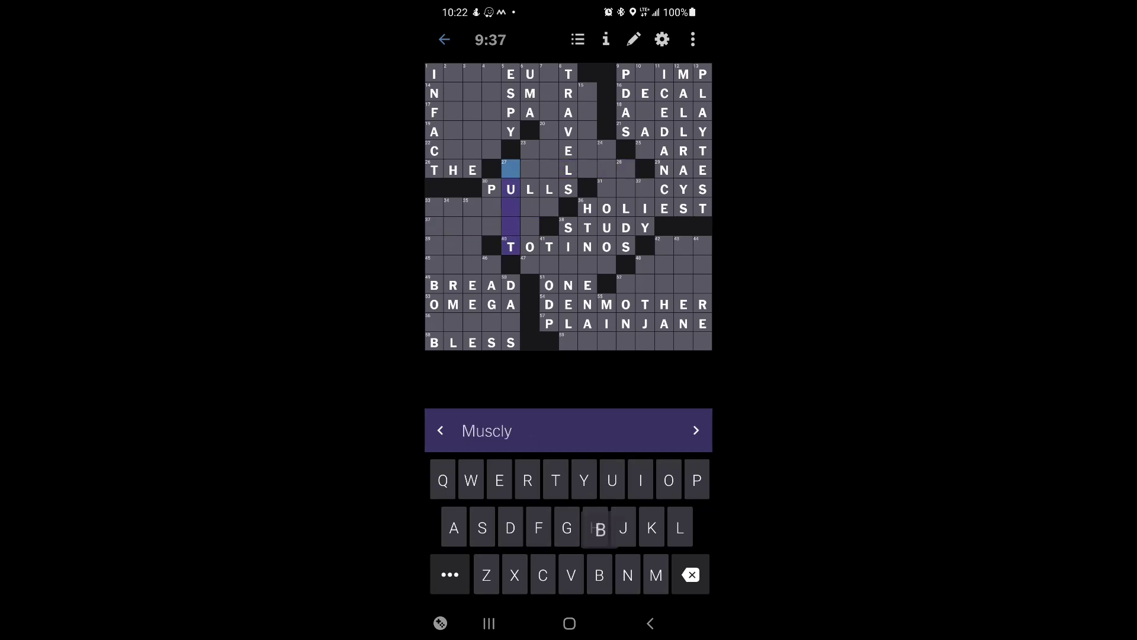
pyautogui.write('BIL')
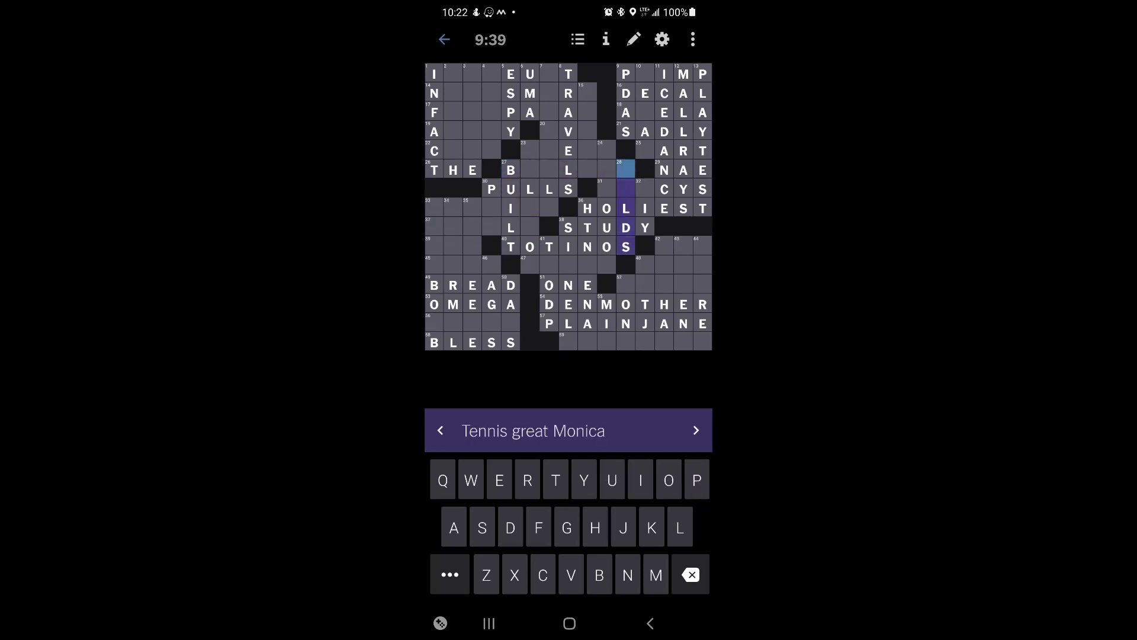
pyautogui.write('SE')
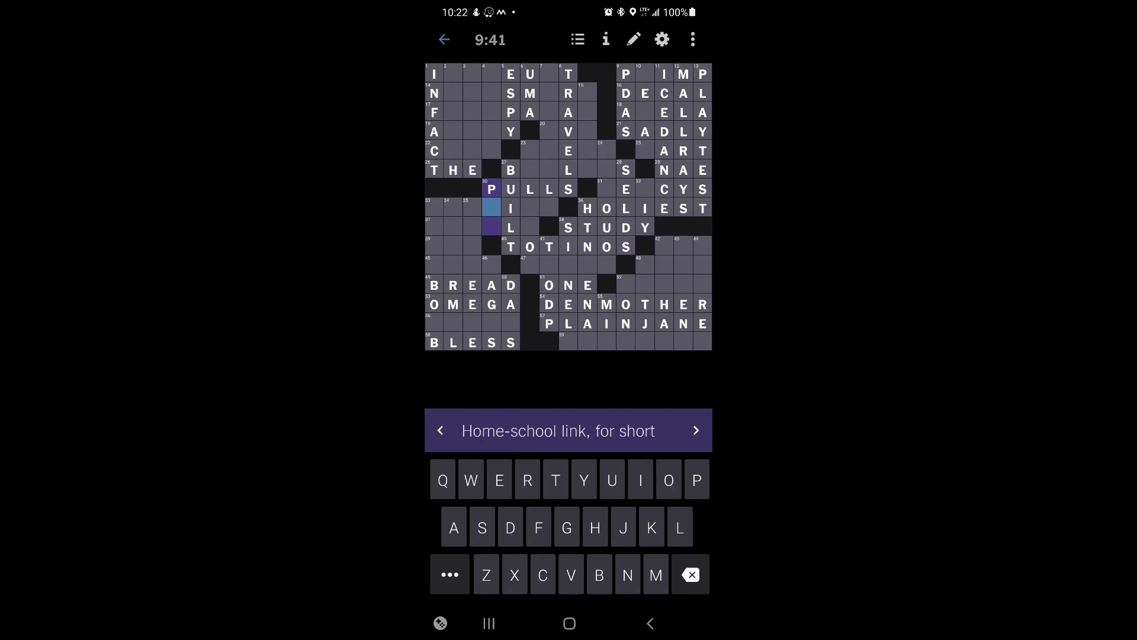
pyautogui.click(646, 228)
pyautogui.press('BackSpace')
pyautogui.press('BackSpace')
pyautogui.press('BackSpace')
pyautogui.press('BackSpace')
pyautogui.press('BackSpace')
pyautogui.click(627, 228)
pyautogui.click(627, 228)
pyautogui.write('E')
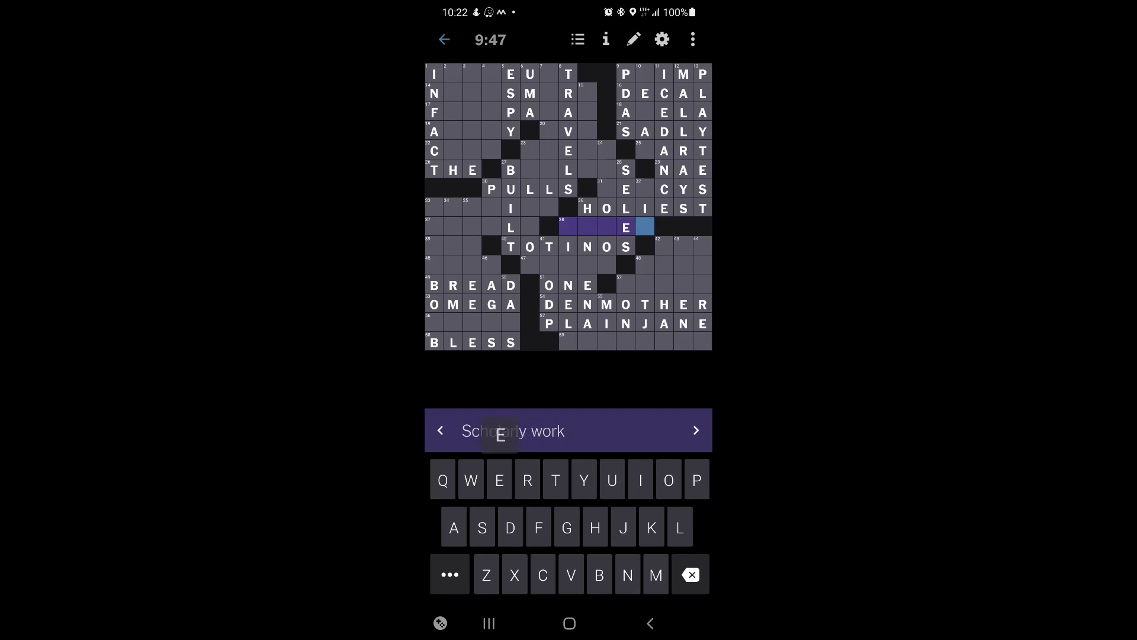
pyautogui.write('RP')
pyautogui.write('A ER')
pyautogui.click(607, 228)
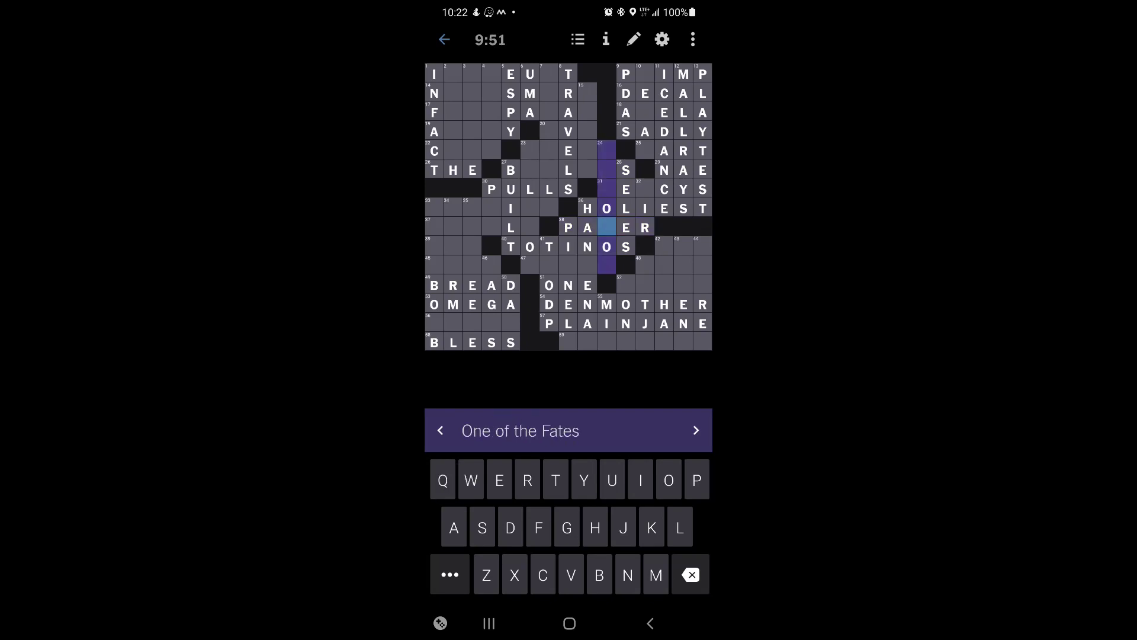
pyautogui.write('P')
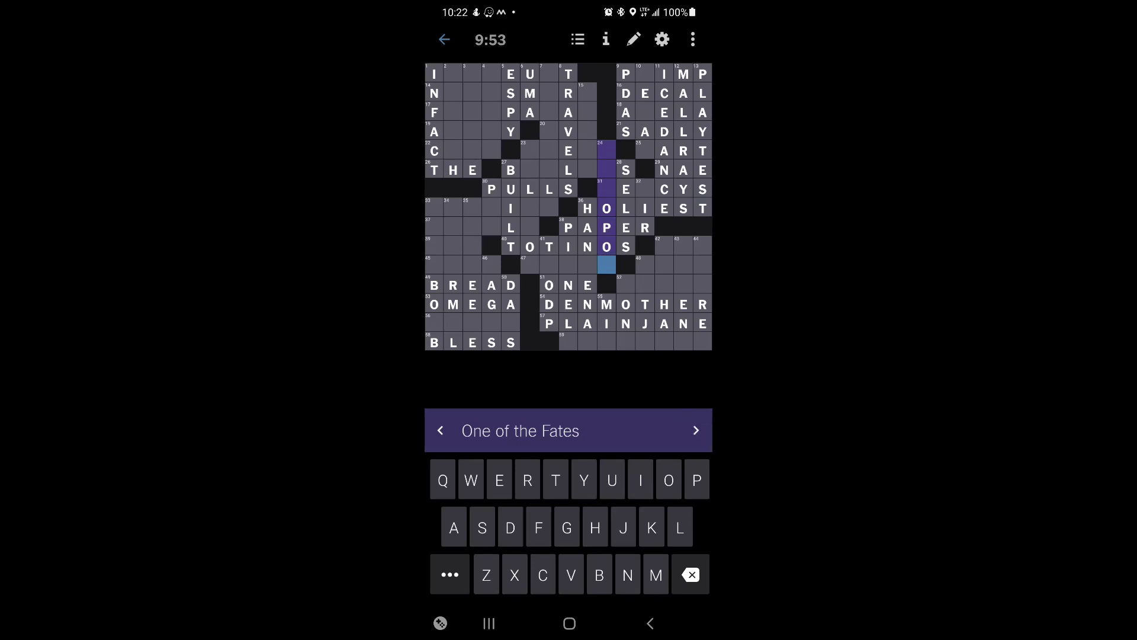
pyautogui.click(695, 431)
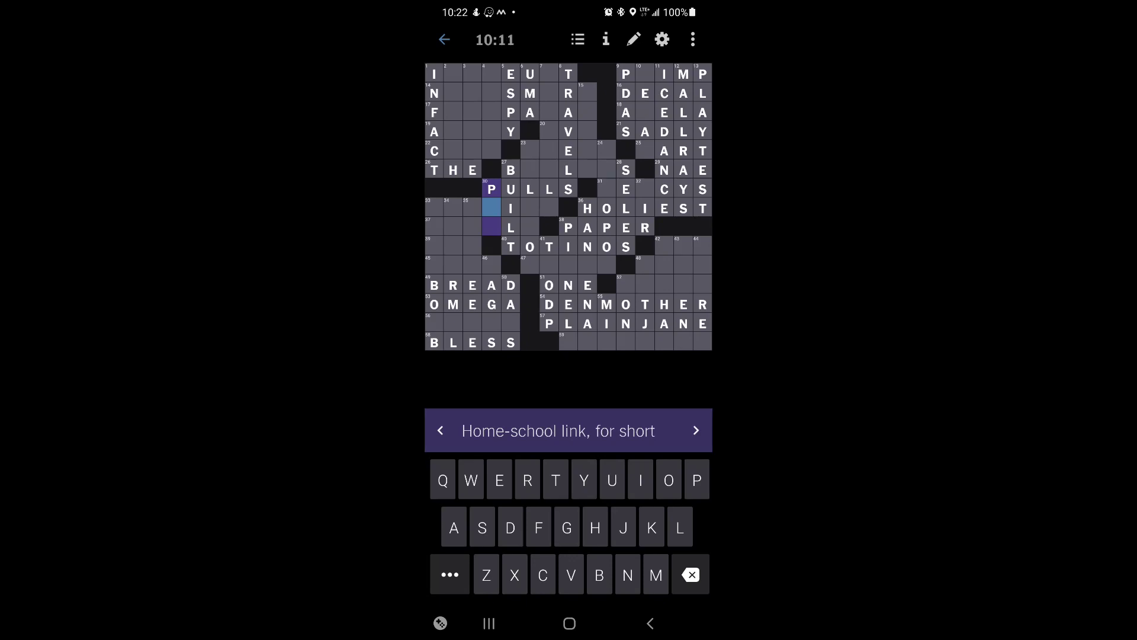
# Fill ZOOMBOMB down the left edge and replace the central ONE with AN
pyautogui.click(644, 188)
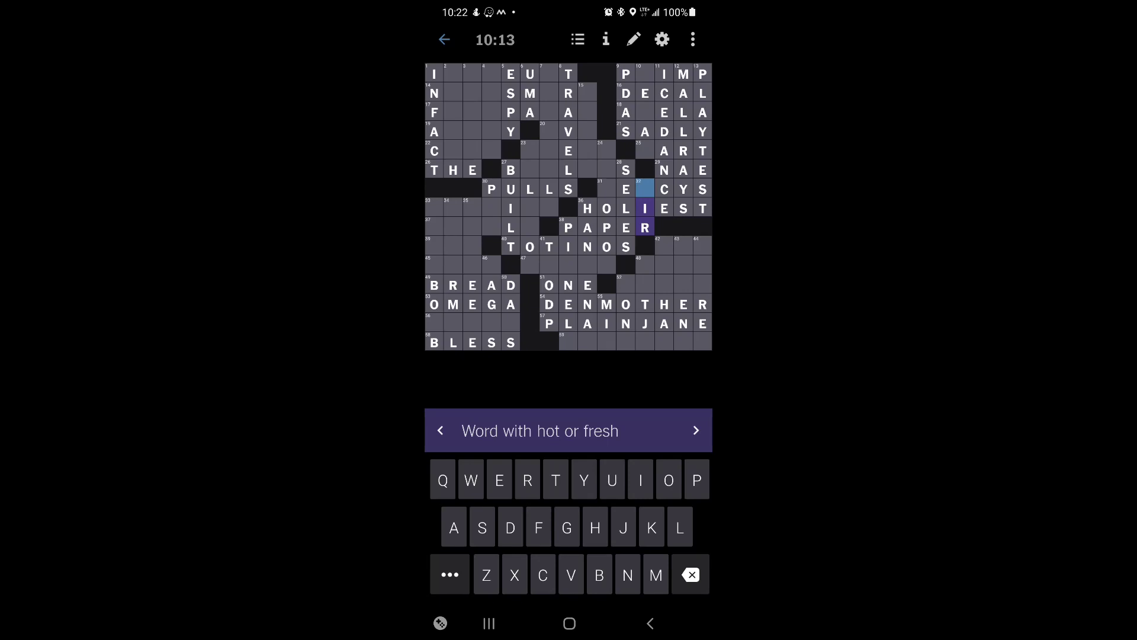
pyautogui.write('A')
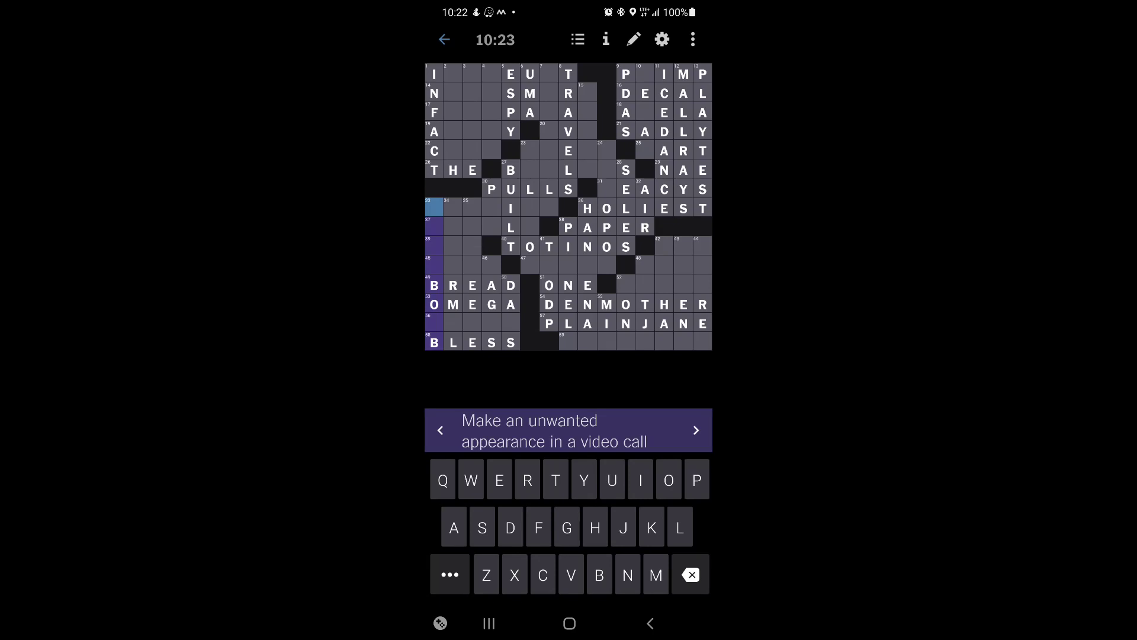
pyautogui.write('O')
pyautogui.press('BackSpace')
pyautogui.write('ZOOM')
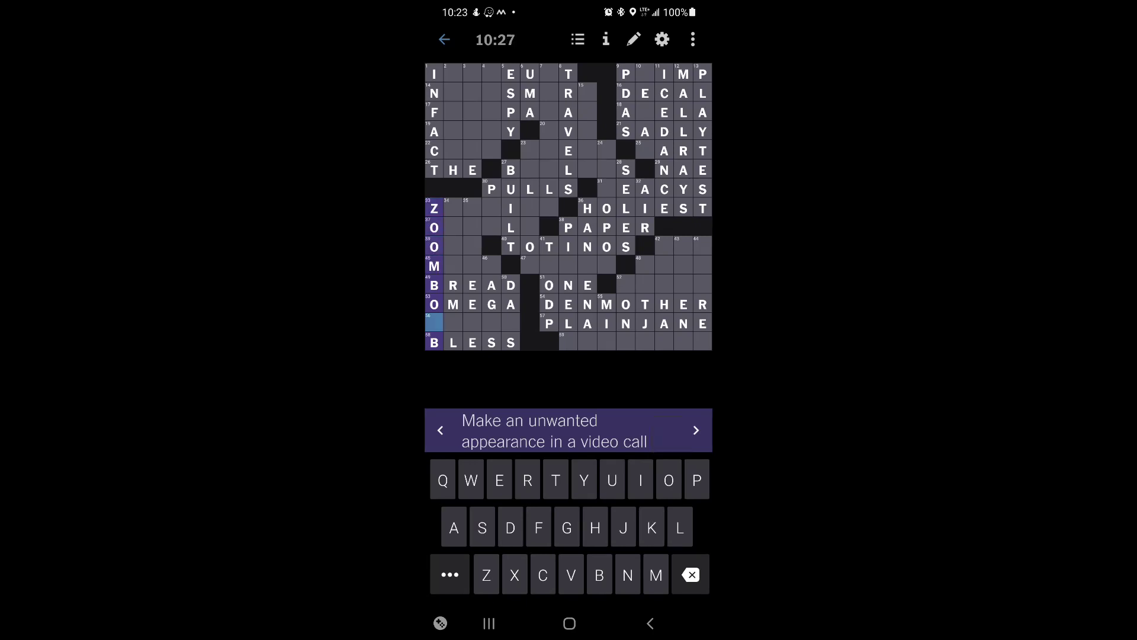
pyautogui.write('M')
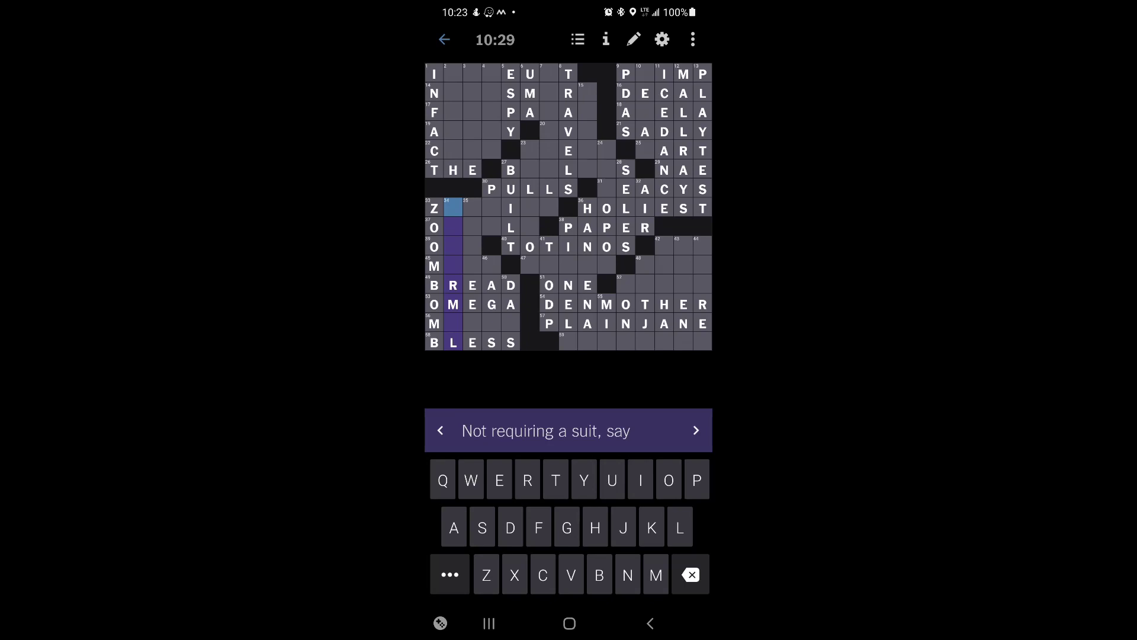
pyautogui.write('INFOA')
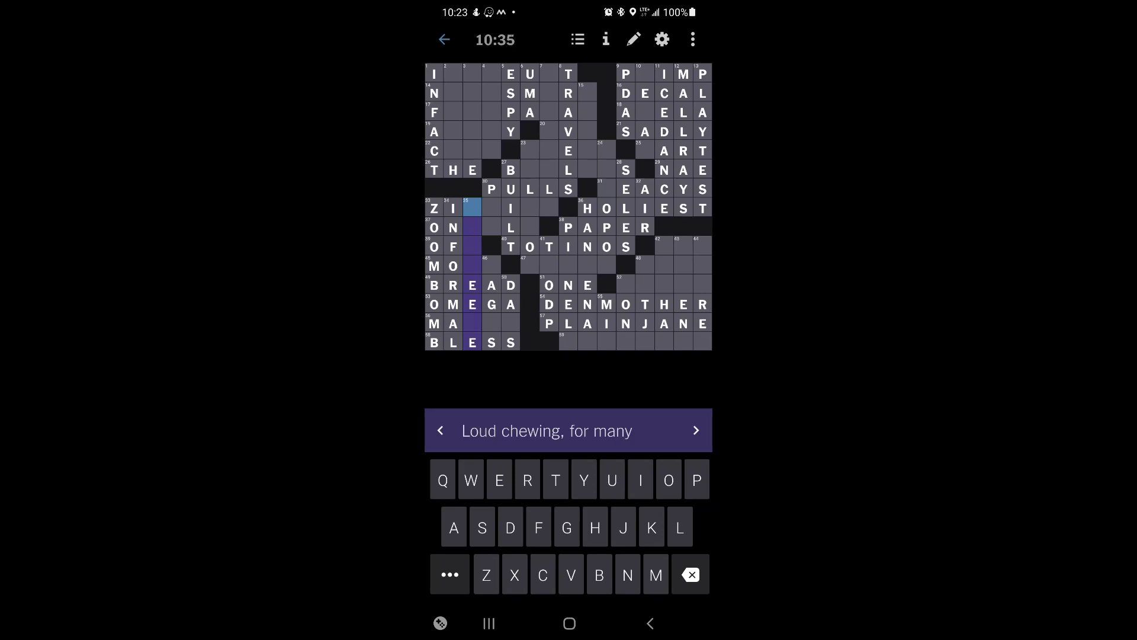
pyautogui.write('PETPV')
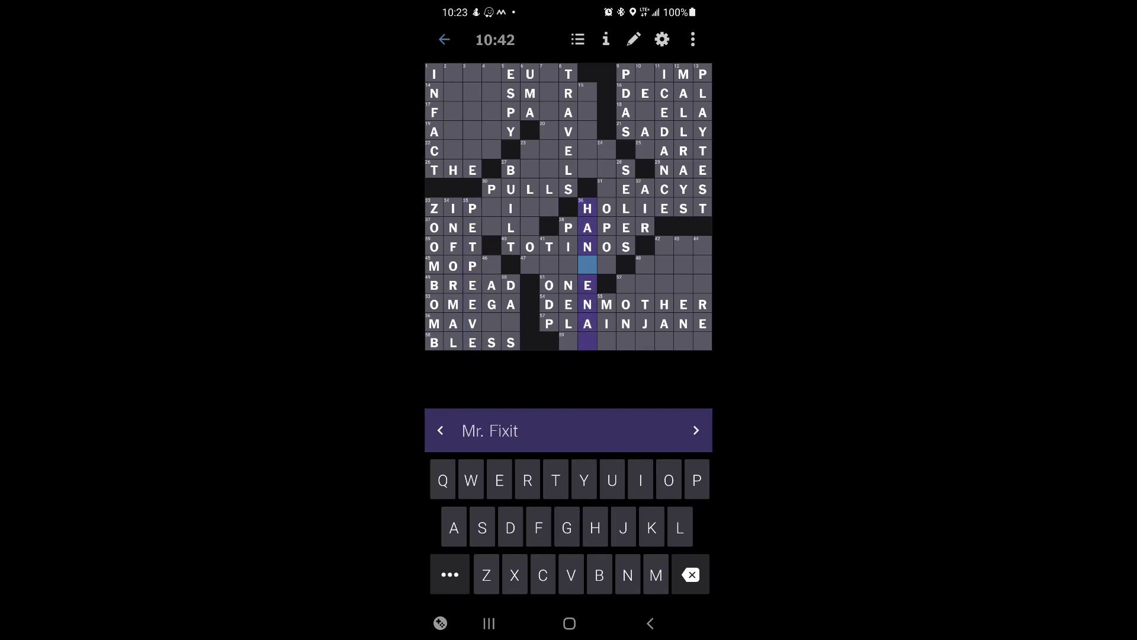
pyautogui.click(587, 284)
pyautogui.press('BackSpace')
pyautogui.press('BackSpace')
pyautogui.press('BackSpace')
pyautogui.write('AN')
pyautogui.click(587, 284)
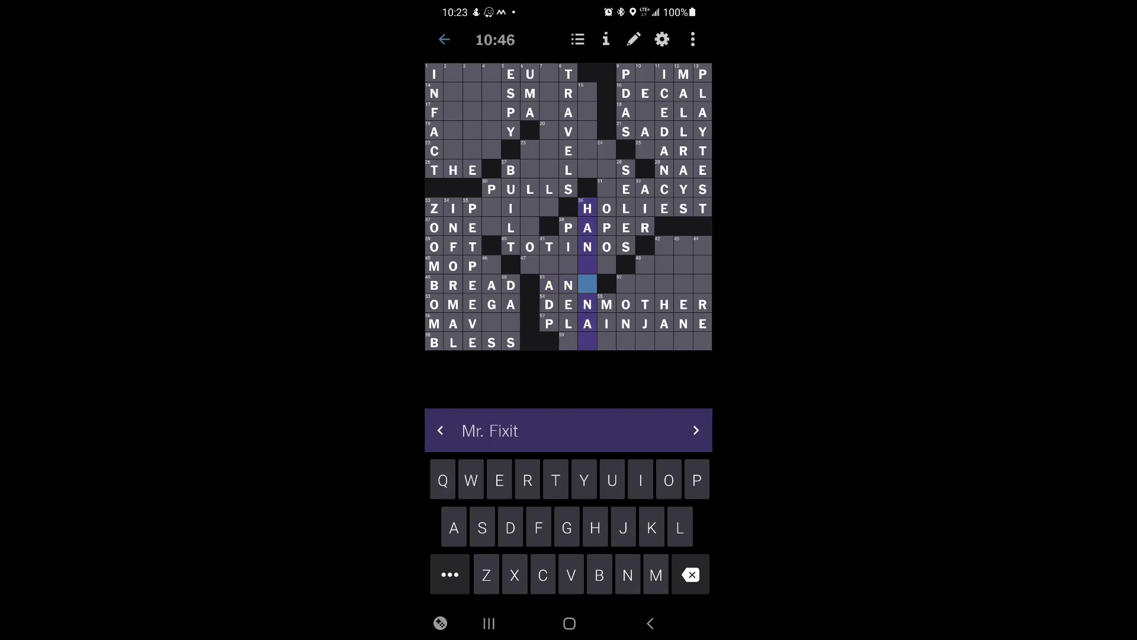
pyautogui.write('Y')
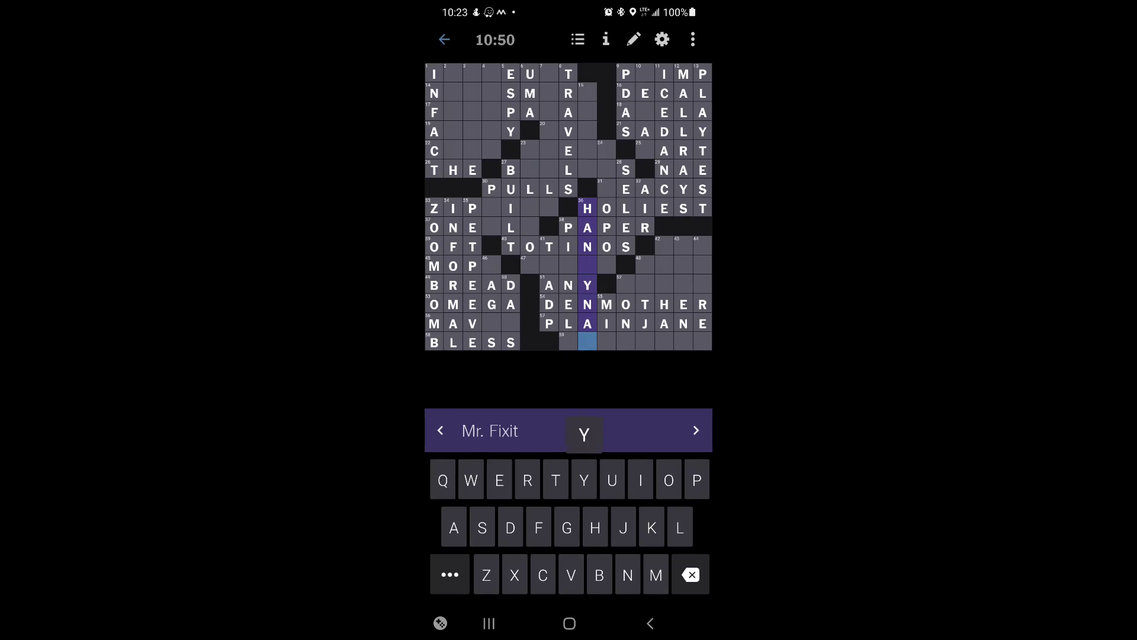
# Erase DENMOTHER, remove the stray F, and finish HANDYMAN with D, M and N
pyautogui.click(702, 304)
pyautogui.press('BackSpace')
pyautogui.press('BackSpace')
pyautogui.press('BackSpace')
pyautogui.press('BackSpace')
pyautogui.press('BackSpace')
pyautogui.press('BackSpace')
pyautogui.press('BackSpace')
pyautogui.press('BackSpace')
pyautogui.press('BackSpace')
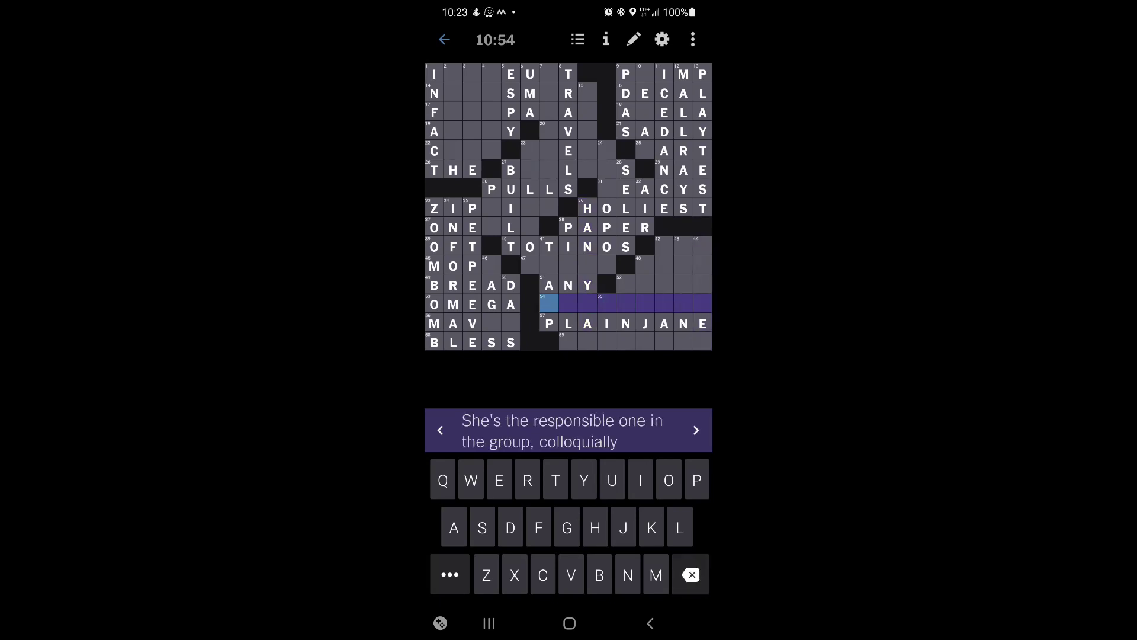
pyautogui.click(587, 266)
pyautogui.write('F')
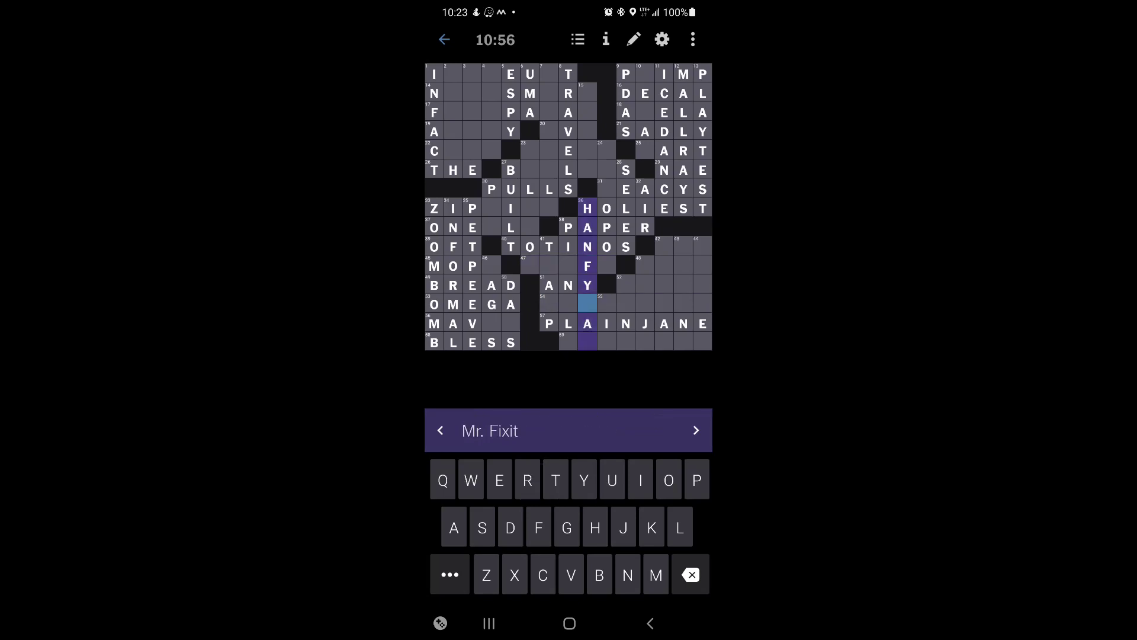
pyautogui.press('BackSpace')
pyautogui.write('DYMAB')
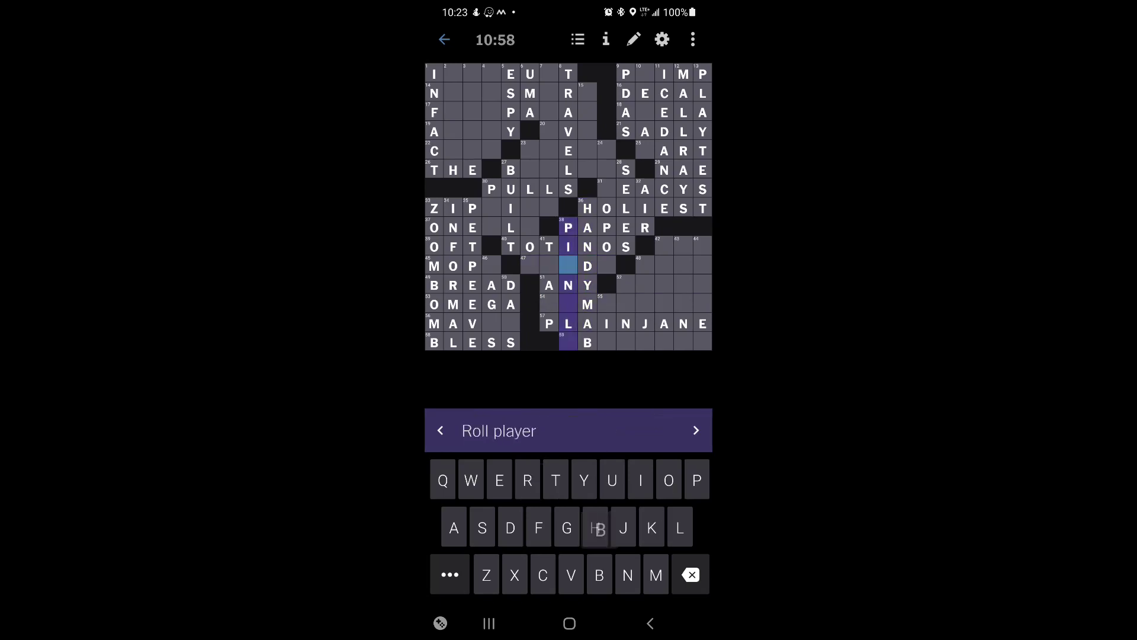
pyautogui.click(588, 323)
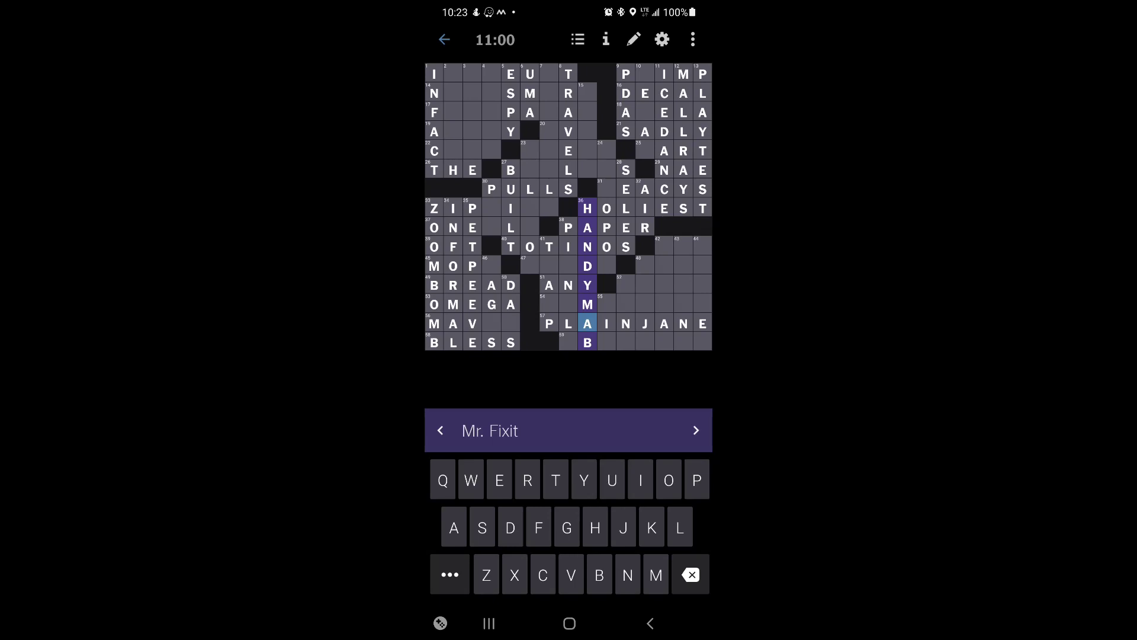
pyautogui.click(588, 342)
pyautogui.write('N')
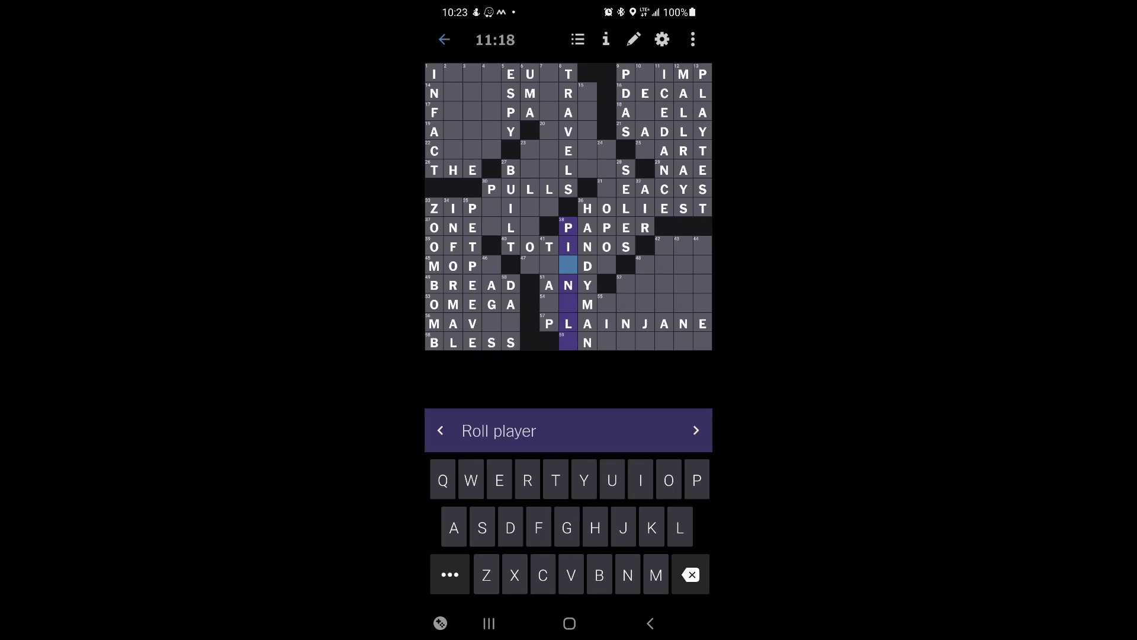
# Enter TRAMP, THREAT and DIANNE, clear the right-column guesses, and make TDS
pyautogui.click(549, 265)
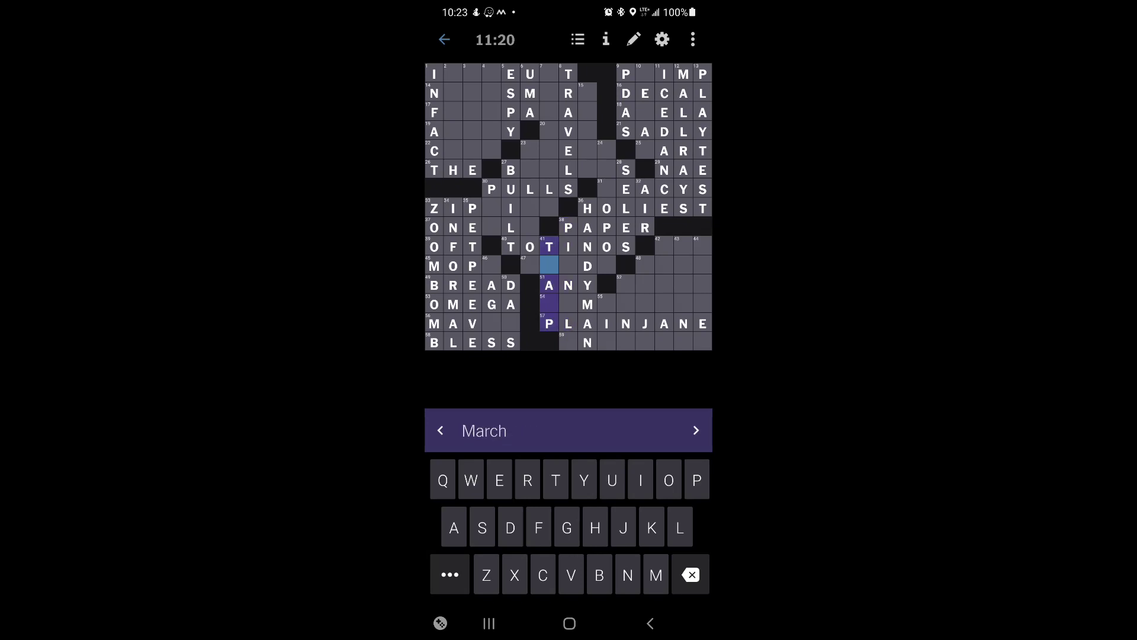
pyautogui.write('R')
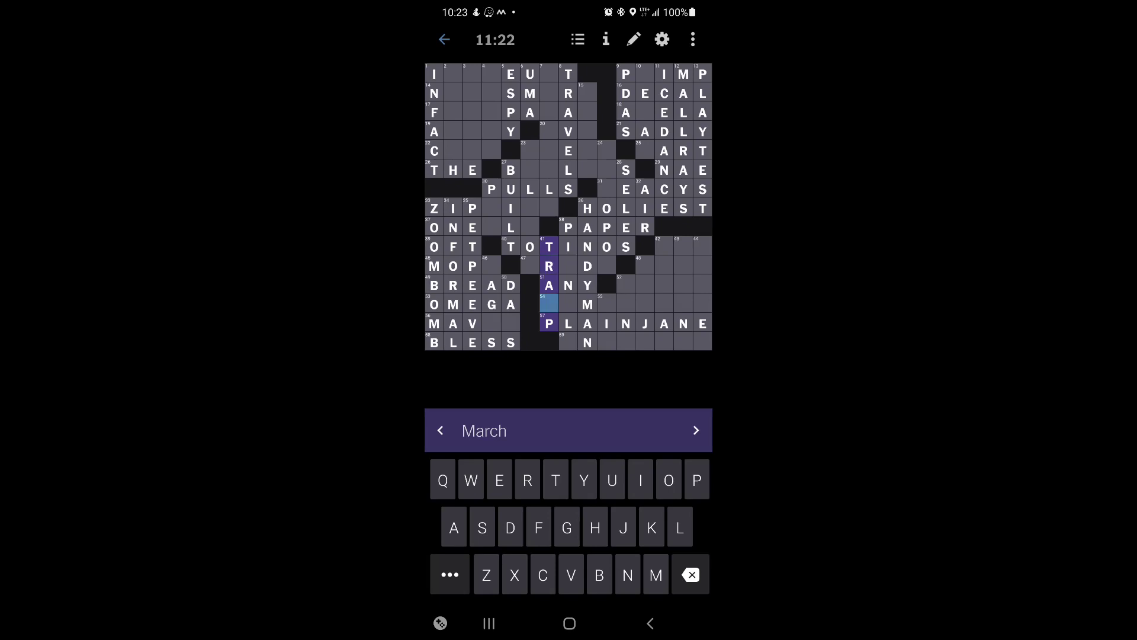
pyautogui.write('M')
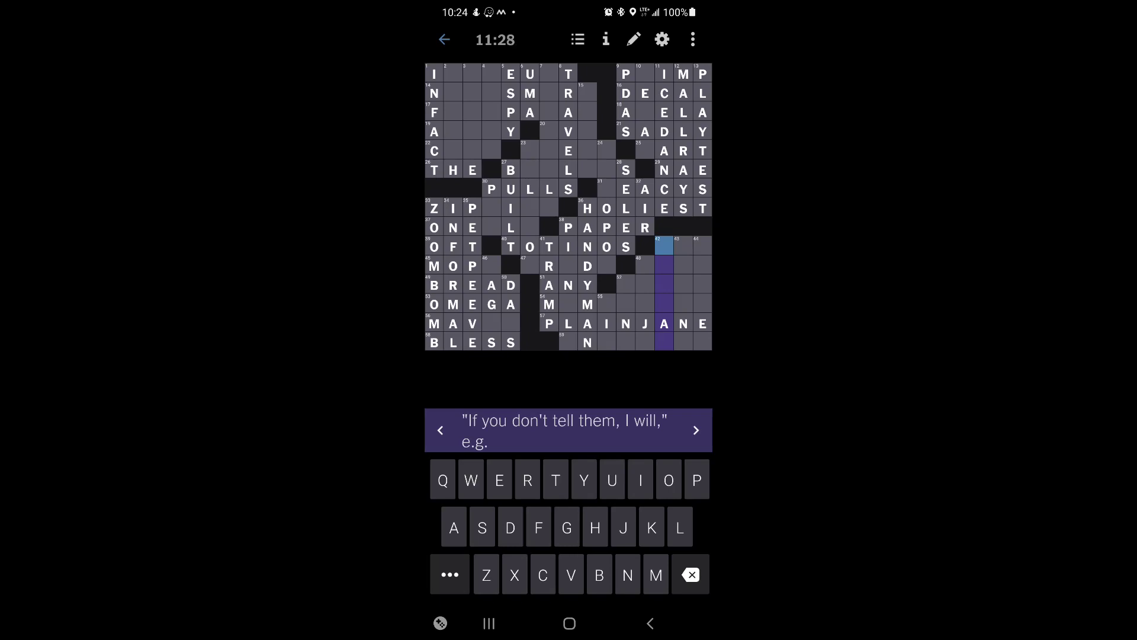
pyautogui.write('THRET')
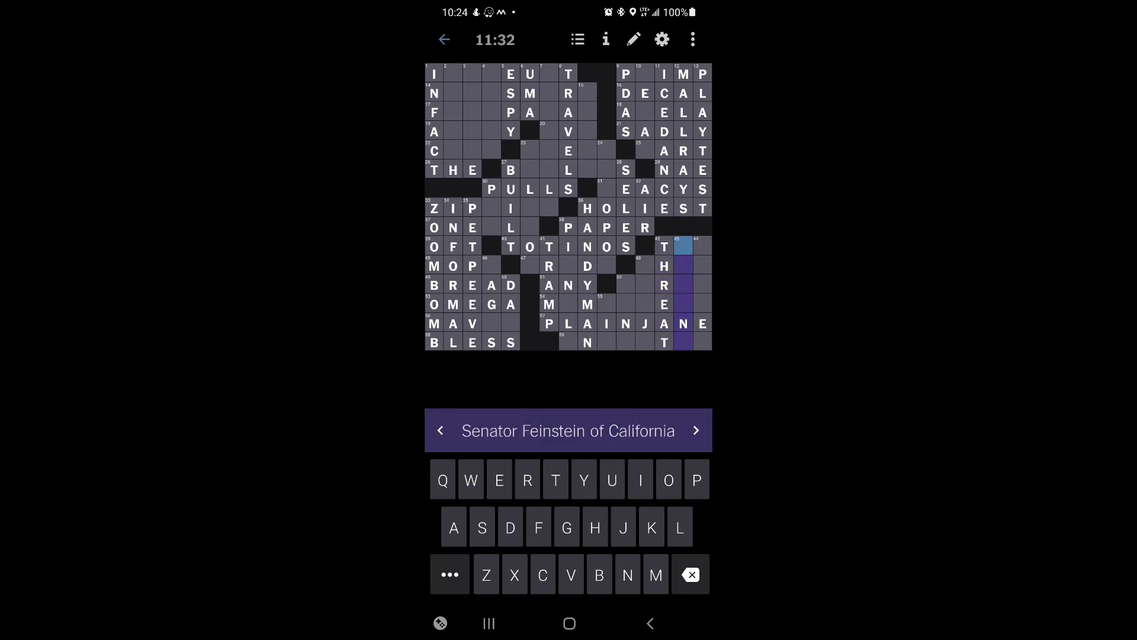
pyautogui.write('DIA ')
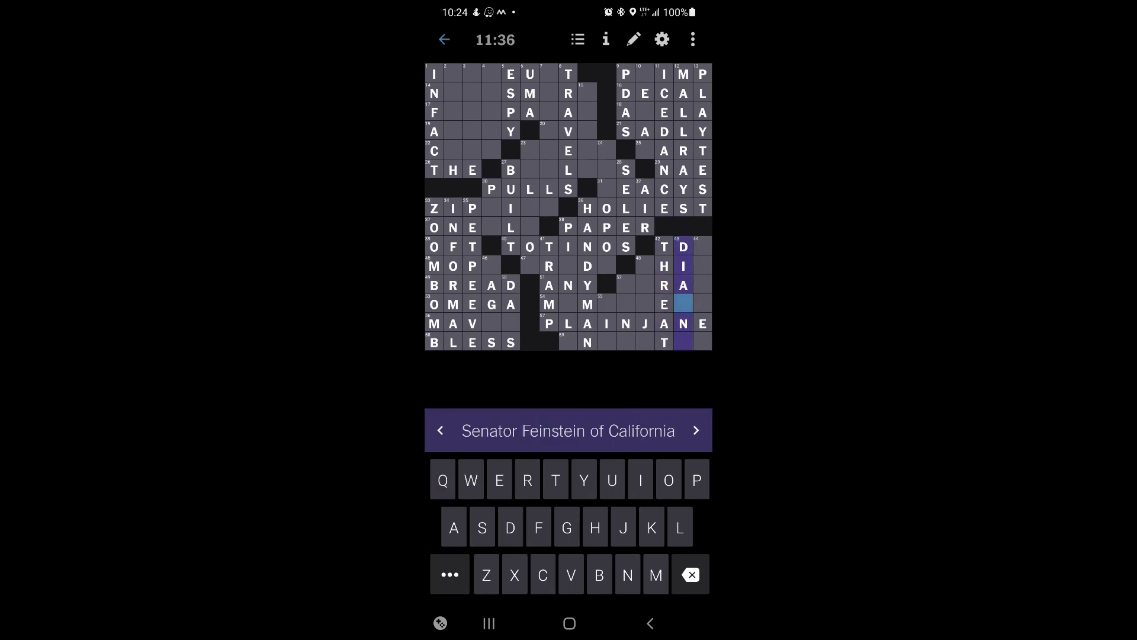
pyautogui.write('NE')
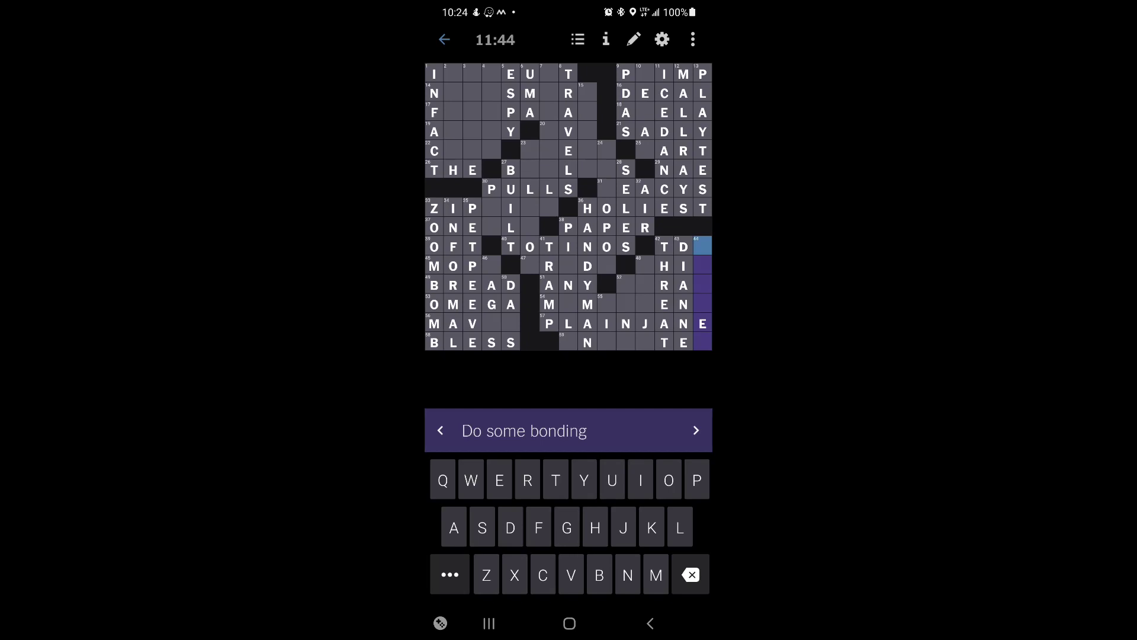
pyautogui.write('AS')
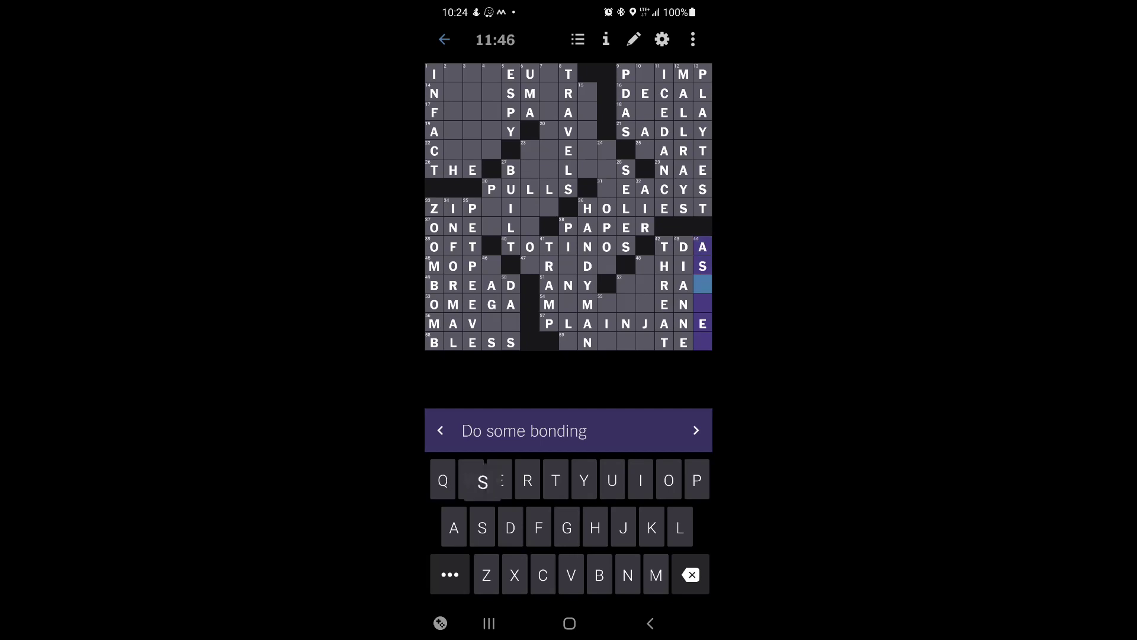
pyautogui.press('BackSpace')
pyautogui.write('D')
pyautogui.write('H')
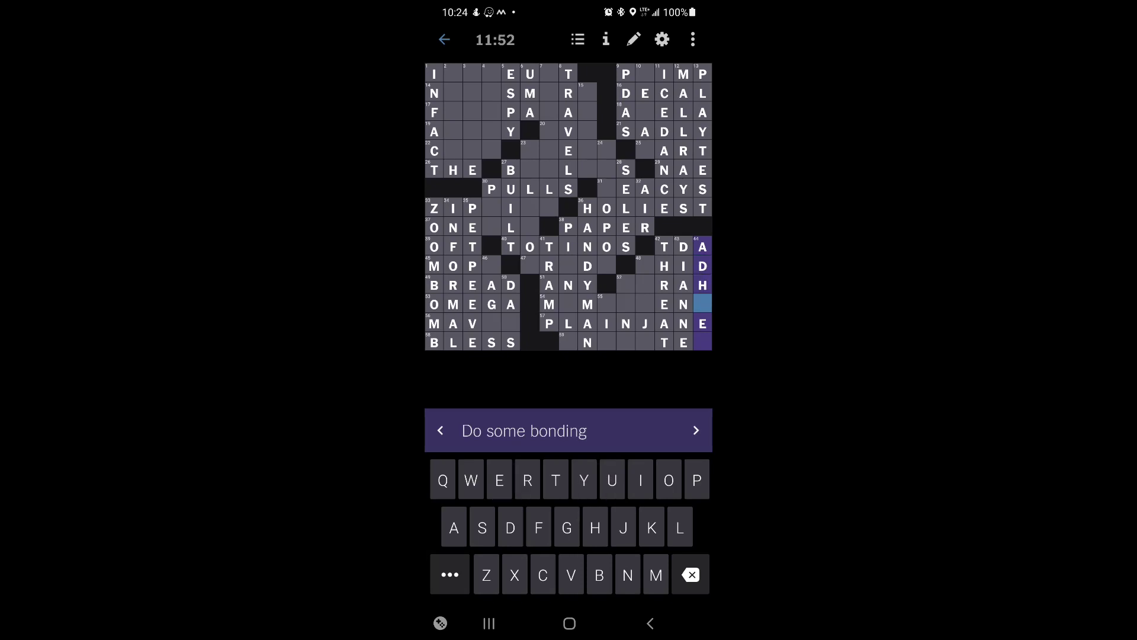
pyautogui.press('BackSpace')
pyautogui.press('BackSpace')
pyautogui.press('BackSpace')
pyautogui.click(702, 246)
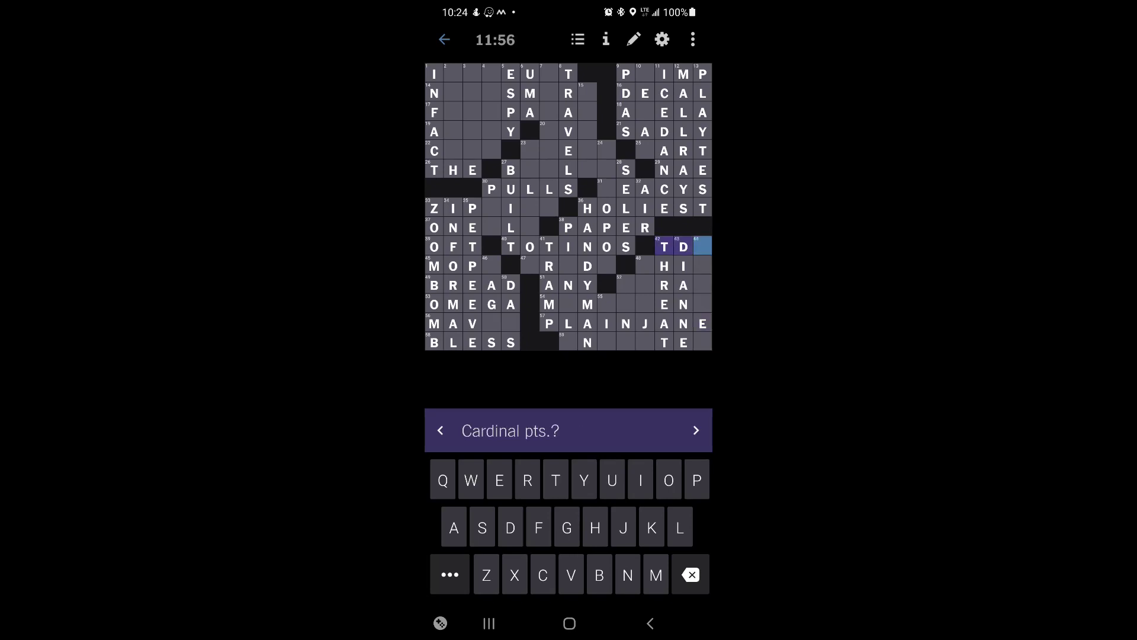
pyautogui.click(703, 246)
pyautogui.write('S')
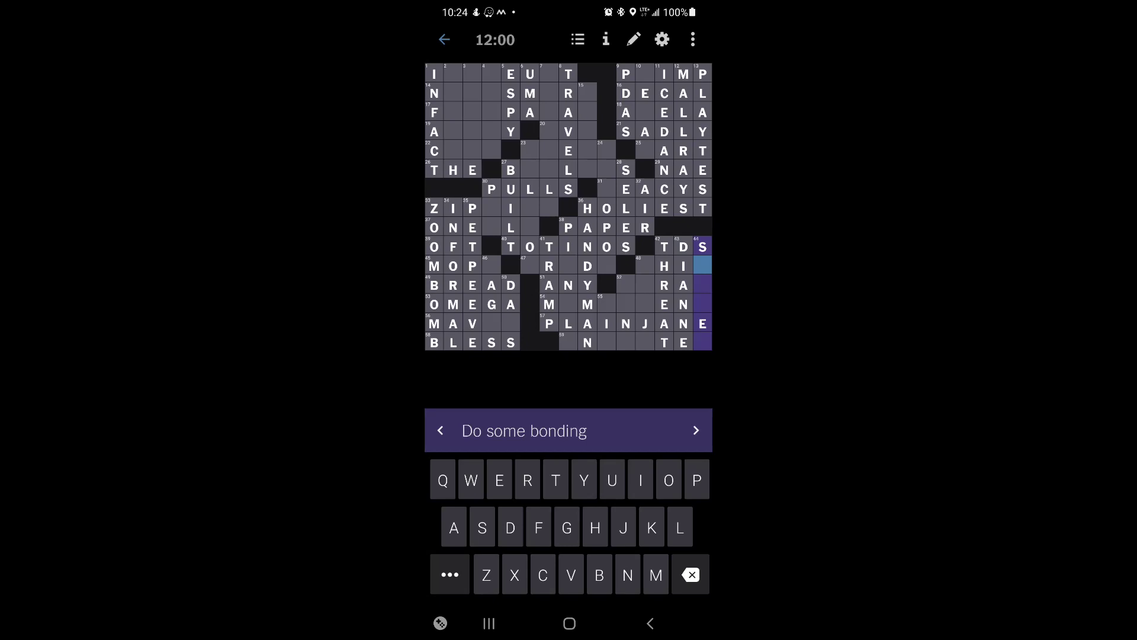
pyautogui.click(491, 266)
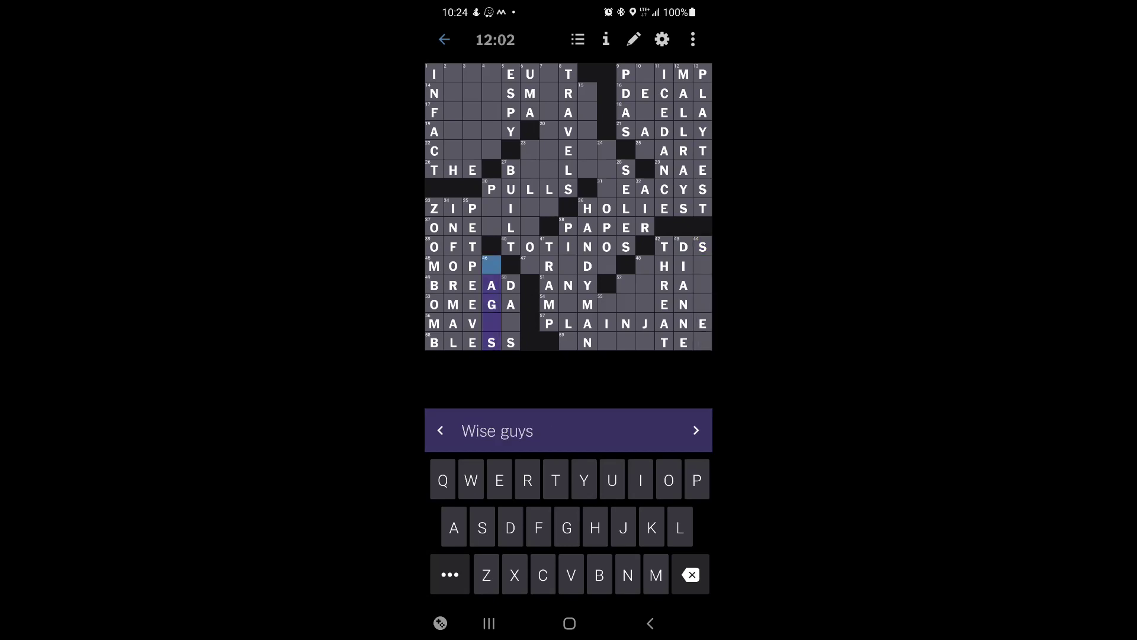
pyautogui.write('SE')
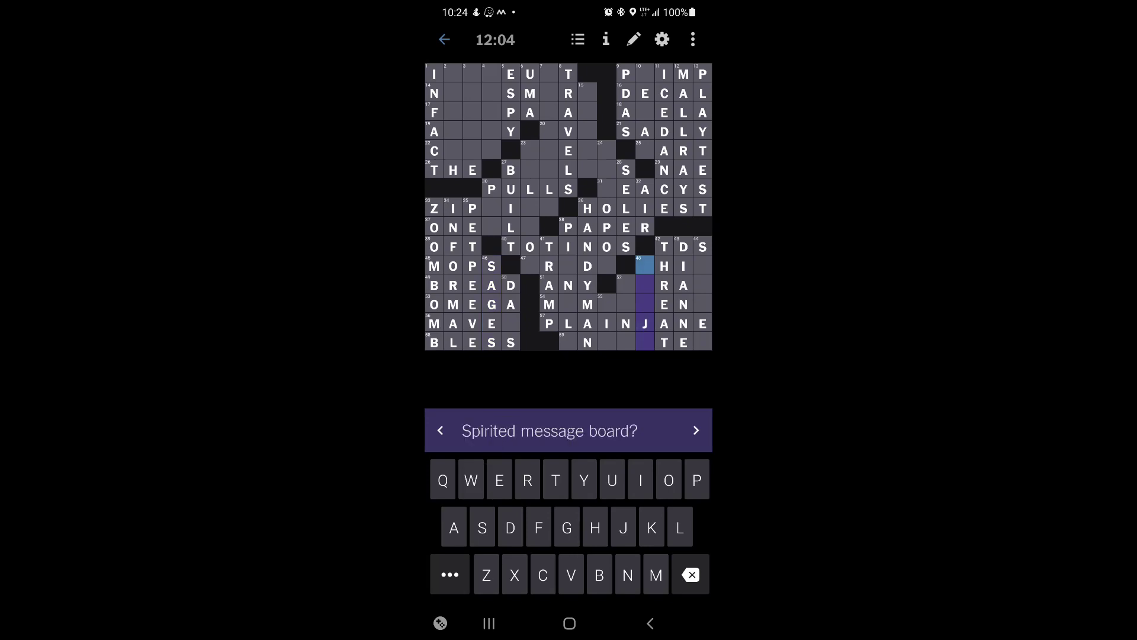
pyautogui.write('O  ')
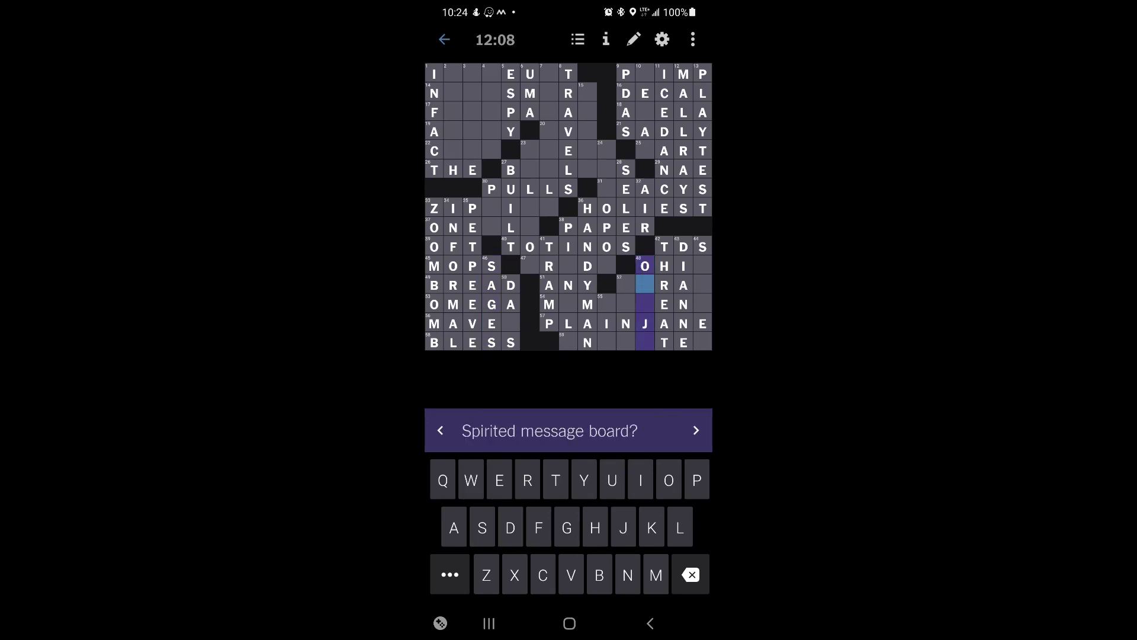
pyautogui.write('UIA')
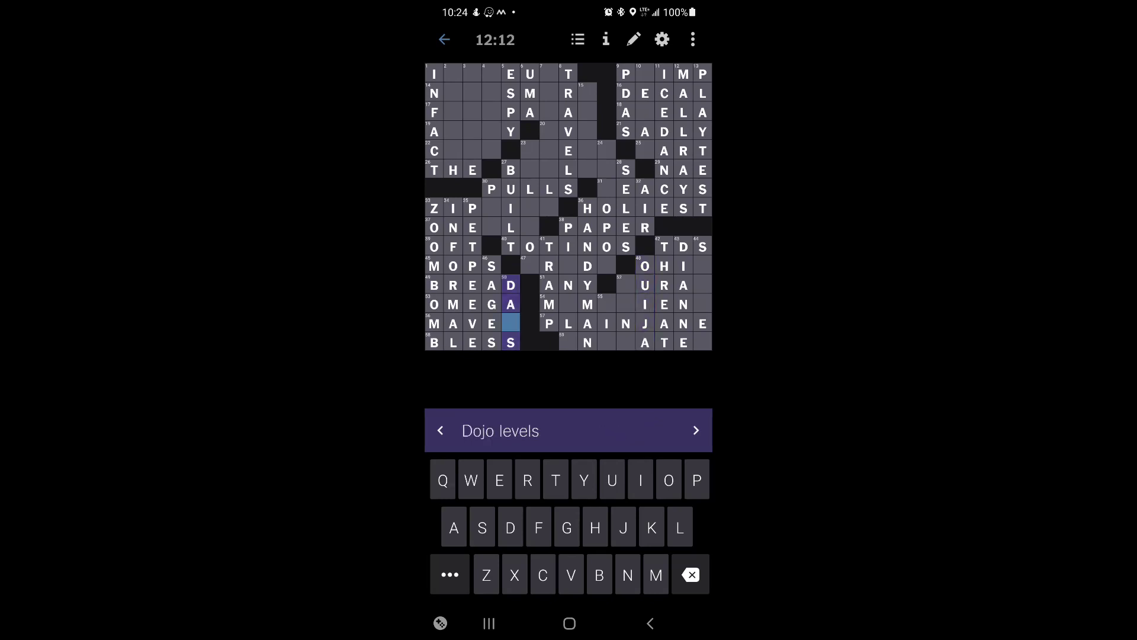
pyautogui.write('N')
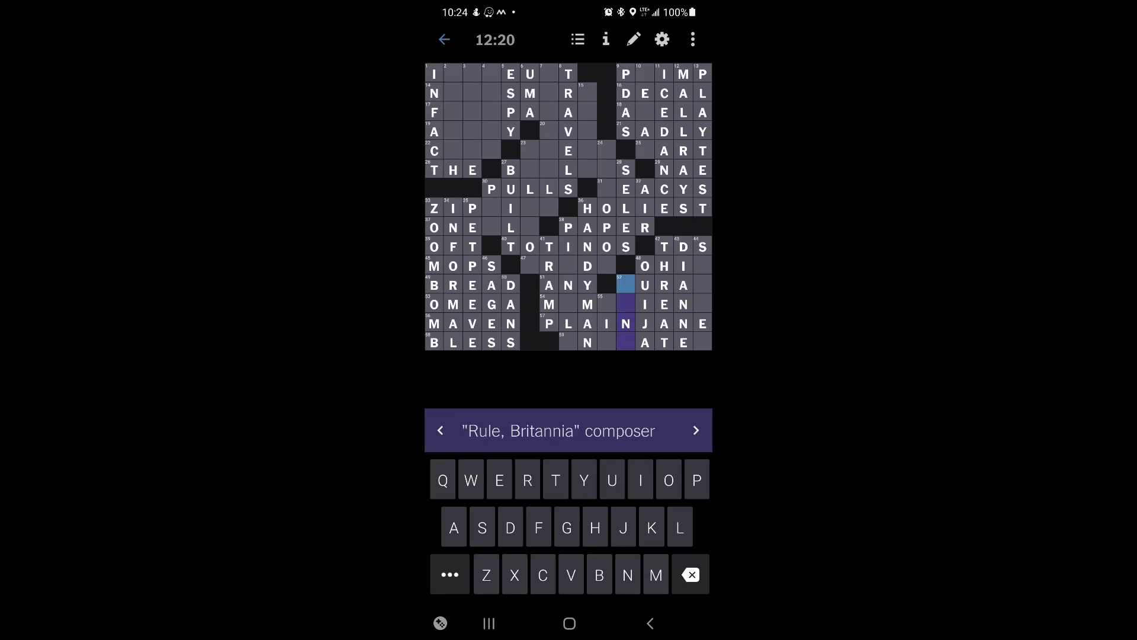
# Fill SAGES, OUIJA and DANS, then enter F and T in the Muscly, say entry
pyautogui.click(607, 304)
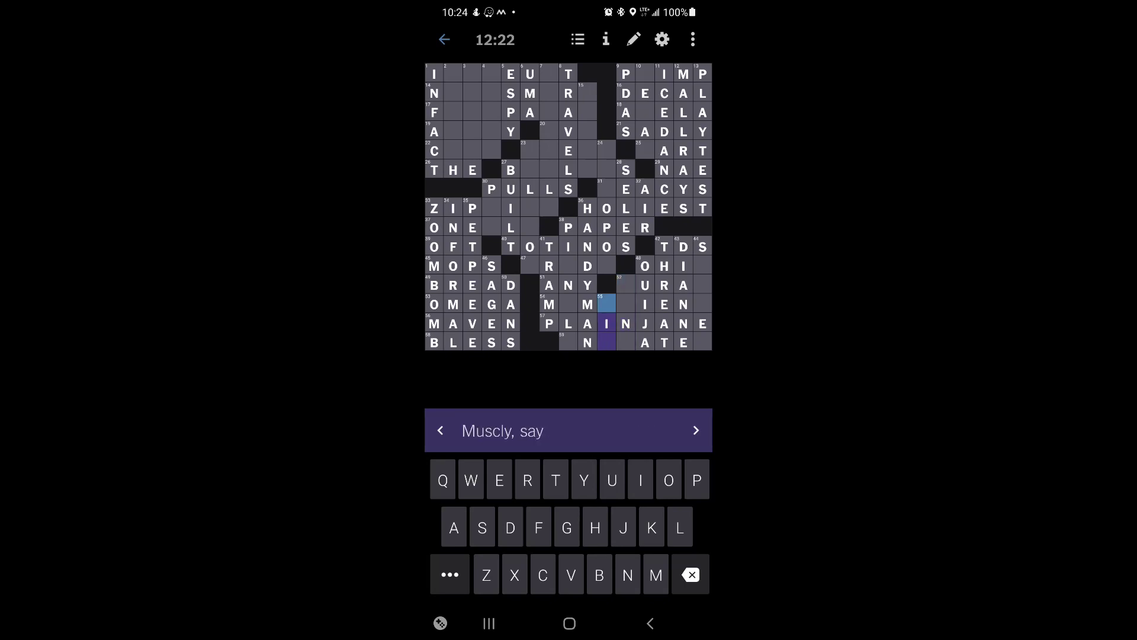
pyautogui.write('ft')
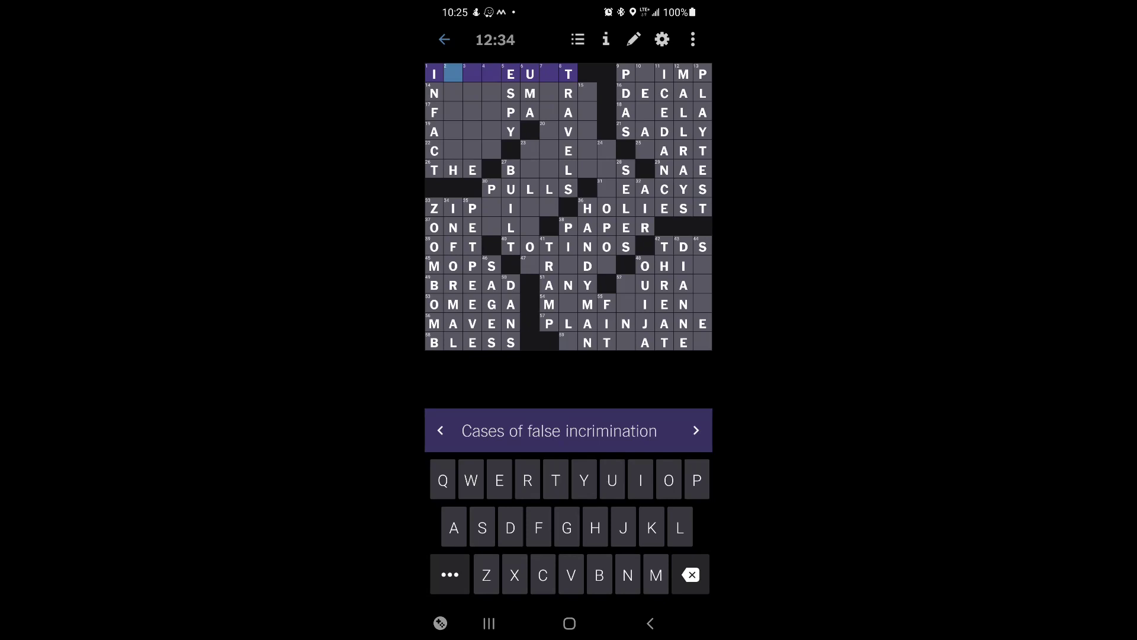
# Revisit the PIMP answer and erase INFACT from the Truth be told entry
pyautogui.click(640, 74)
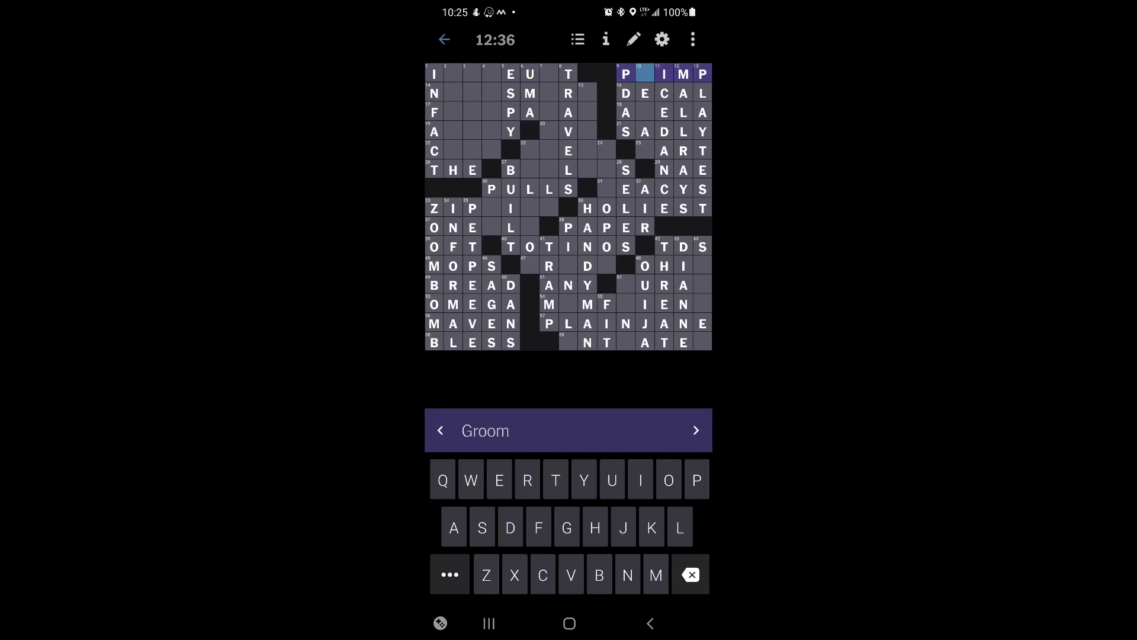
pyautogui.write('R')
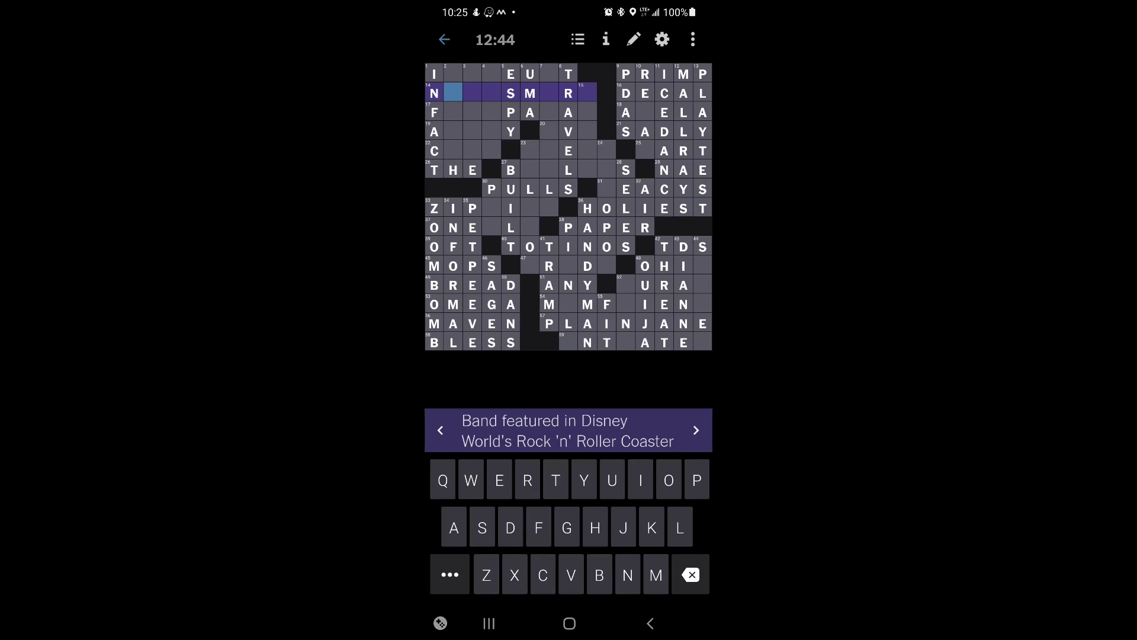
pyautogui.click(434, 149)
pyautogui.click(434, 150)
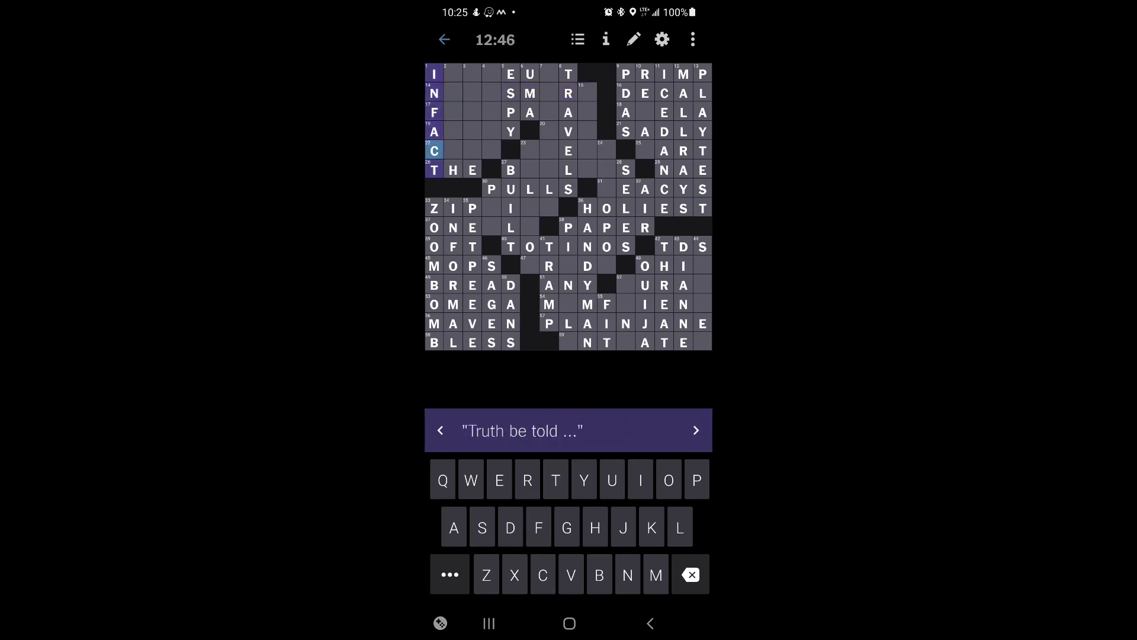
pyautogui.press('BackSpace')
pyautogui.press('BackSpace')
pyautogui.press('BackSpace')
pyautogui.press('BackSpace')
pyautogui.press('BackSpace')
# Clear TRAVEL from Perambulates, restore PART, and finish PULLS with S
pyautogui.click(568, 189)
pyautogui.write('L')
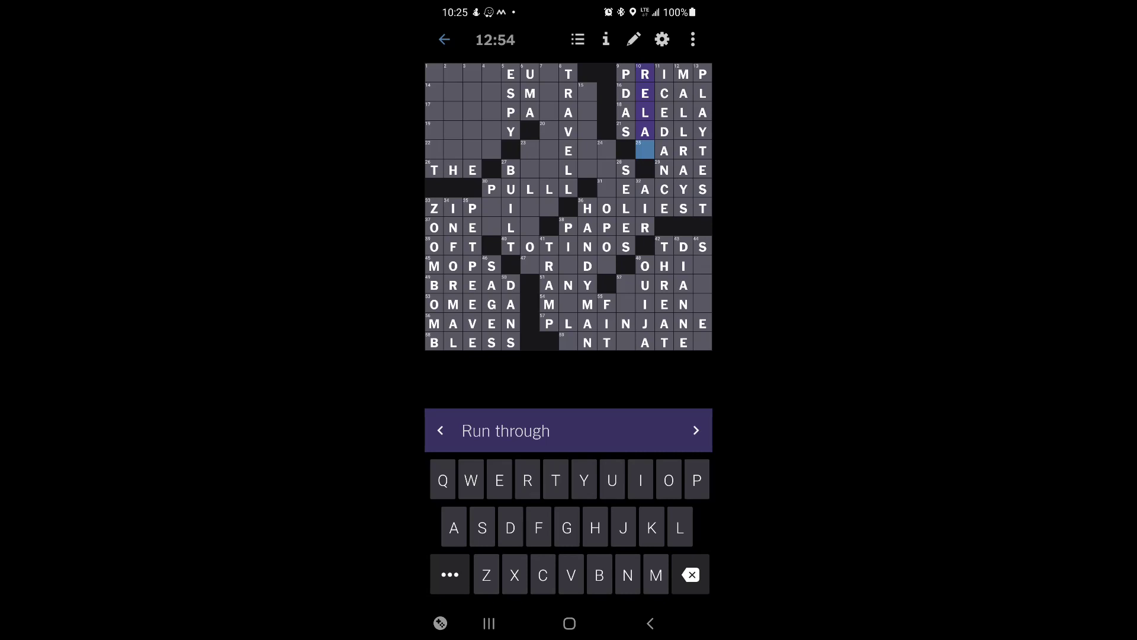
pyautogui.click(646, 151)
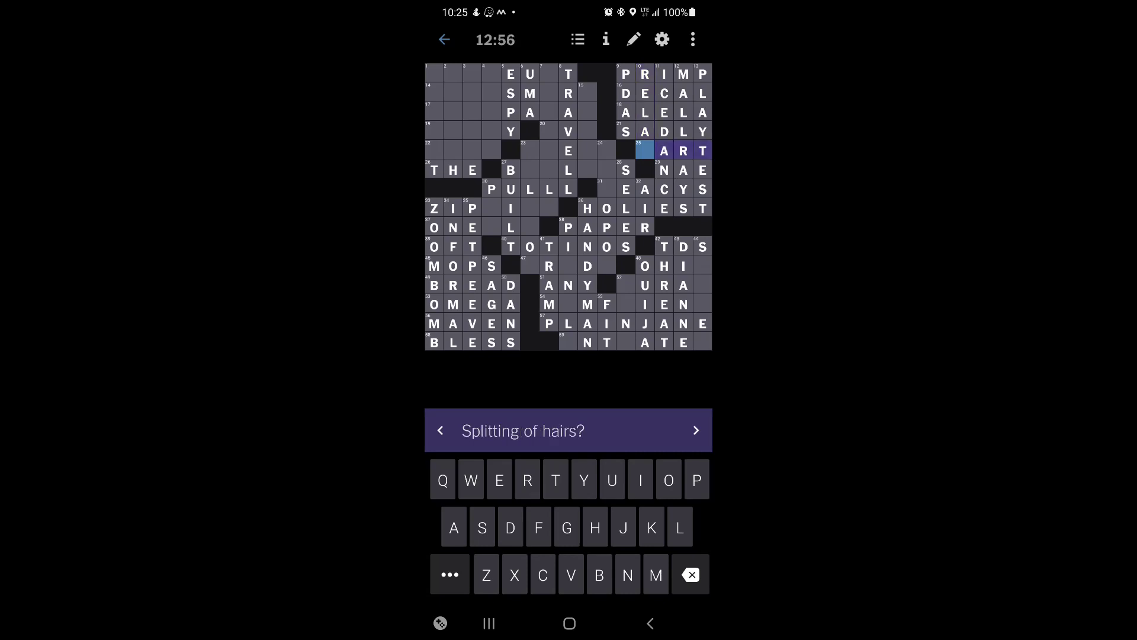
pyautogui.click(645, 151)
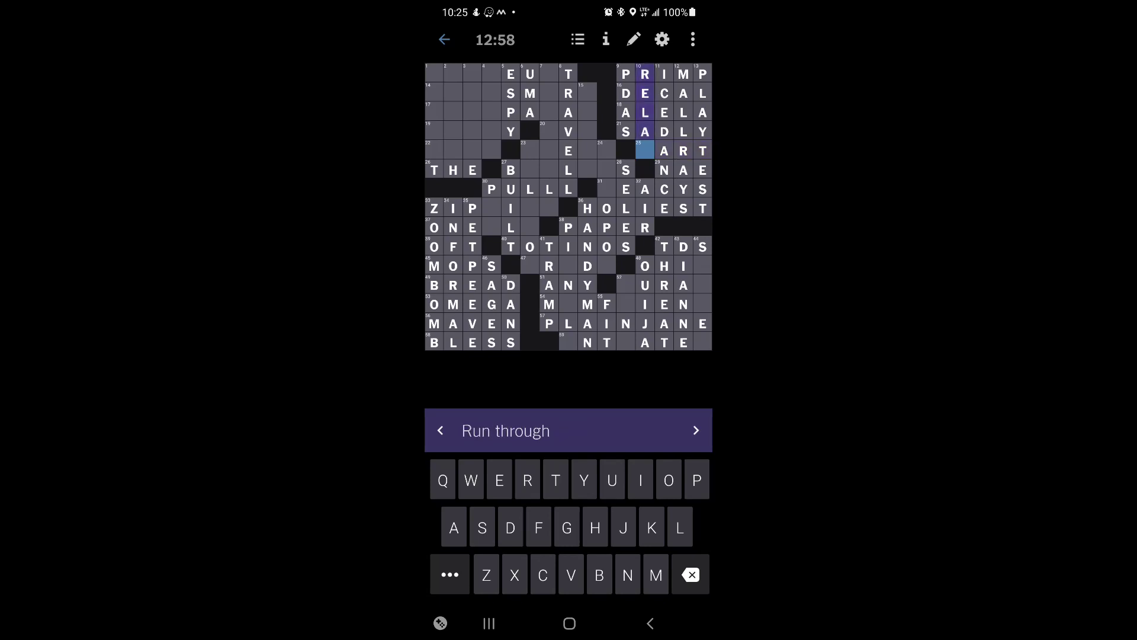
pyautogui.write('P')
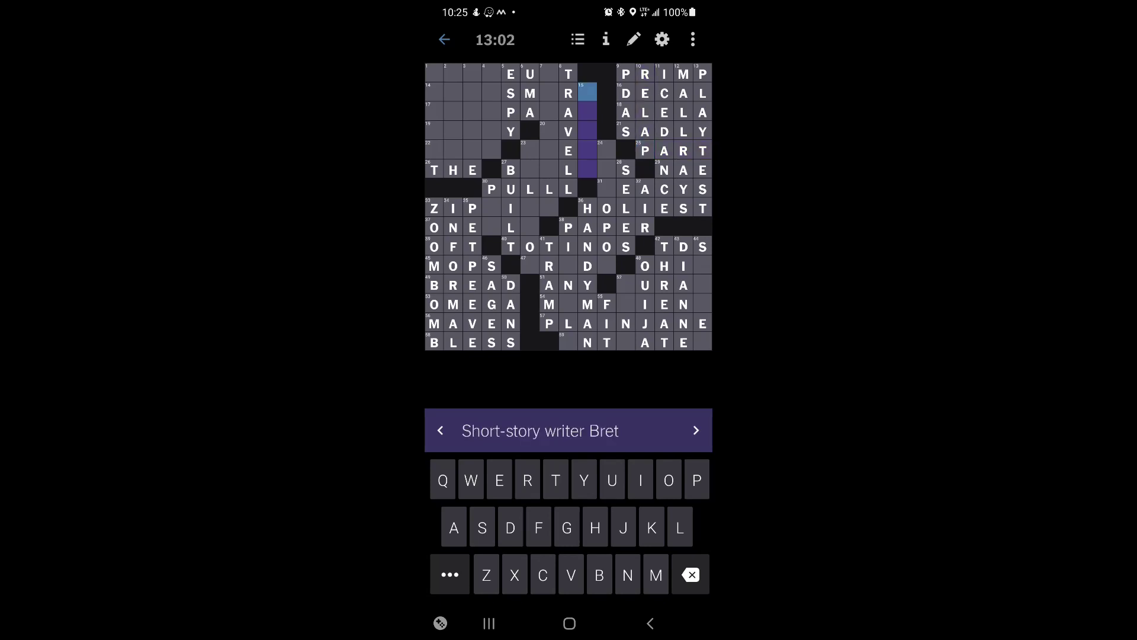
pyautogui.click(588, 169)
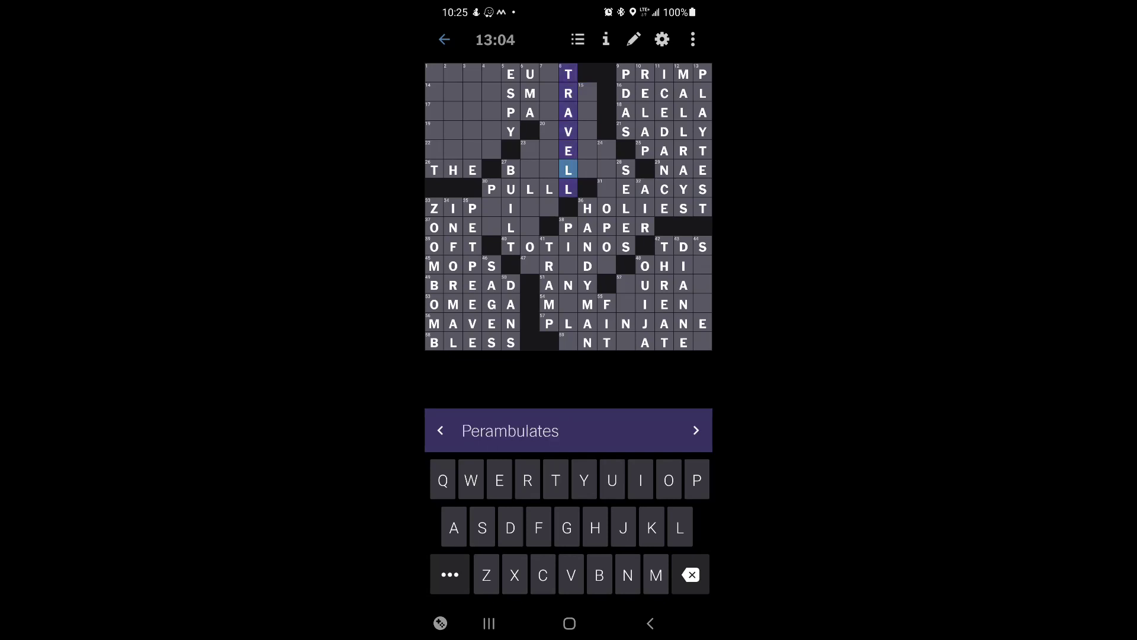
pyautogui.press('BackSpace')
pyautogui.press('BackSpace')
pyautogui.press('BackSpace')
pyautogui.press('BackSpace')
pyautogui.press('BackSpace')
pyautogui.press('BackSpace')
pyautogui.click(570, 188)
pyautogui.write('S')
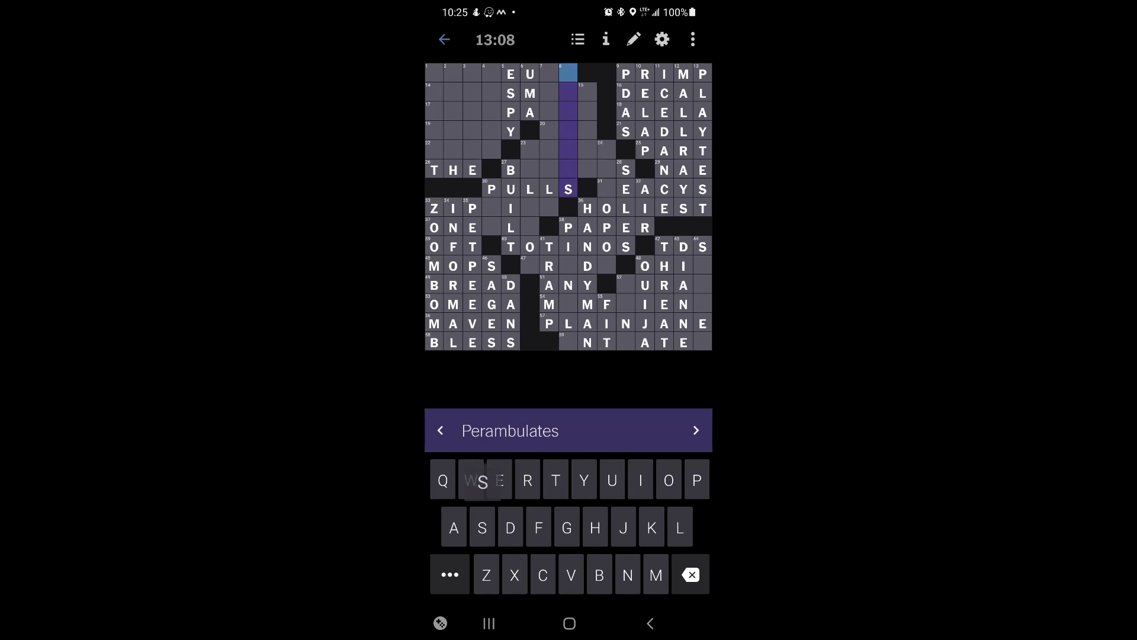
# Enter AEROSMITH at 14-Across and R at the top of 2-Down
pyautogui.click(568, 73)
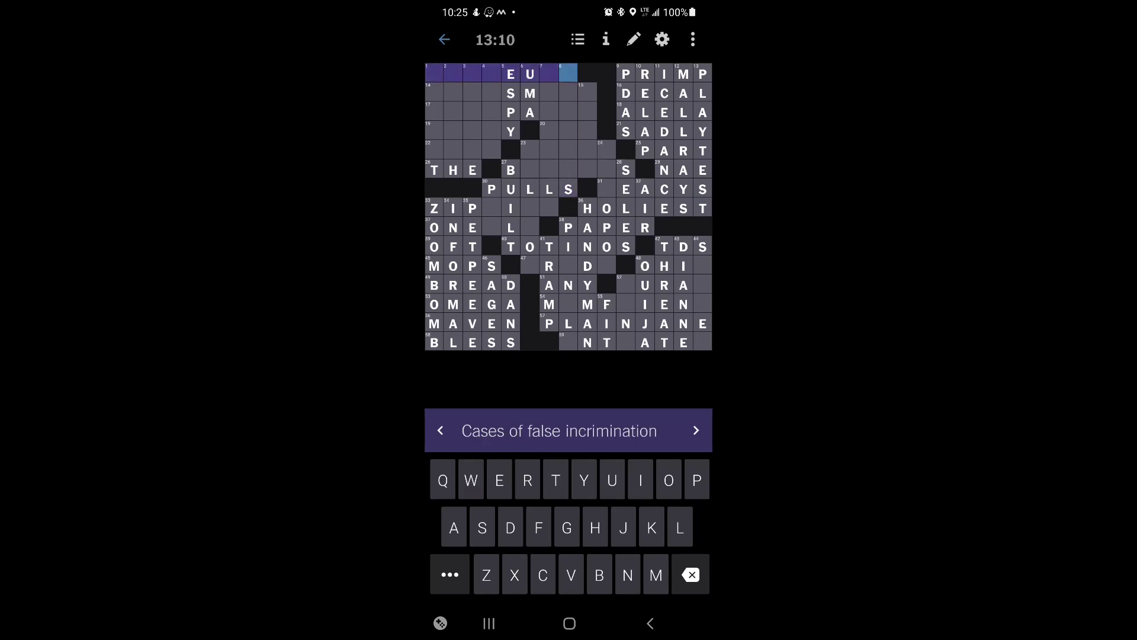
pyautogui.click(696, 430)
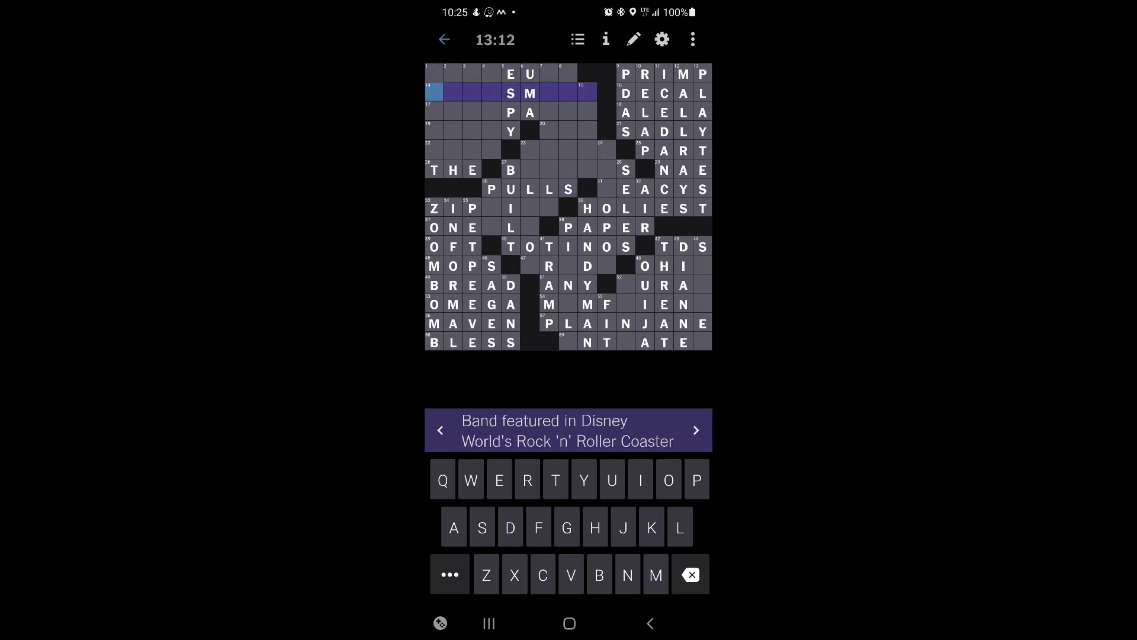
pyautogui.write('A')
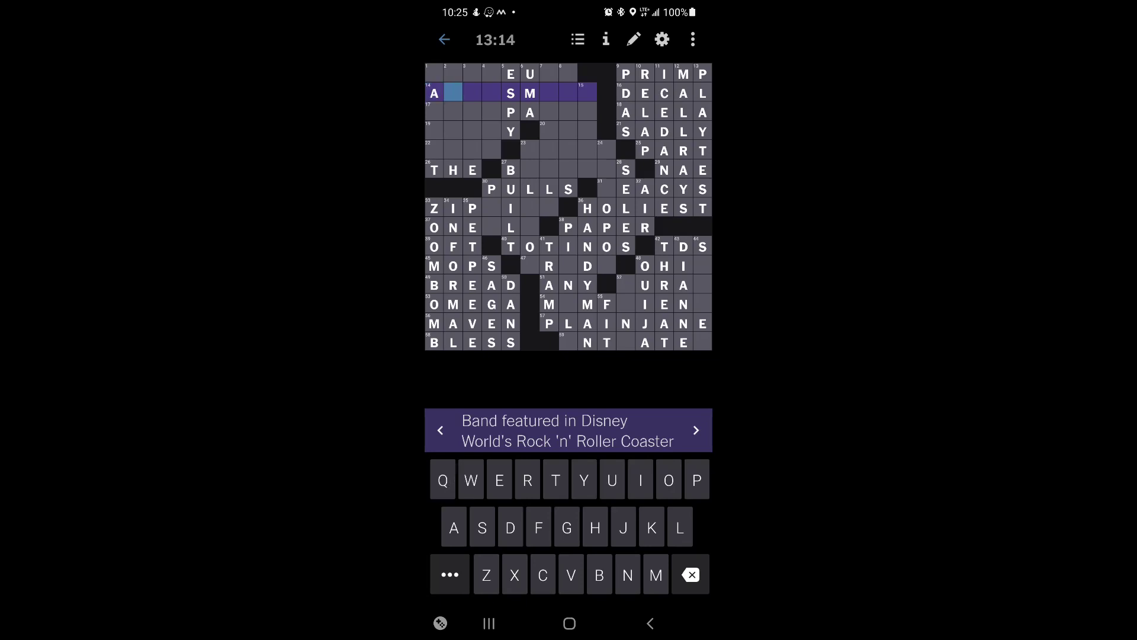
pyautogui.write('EROSMIT')
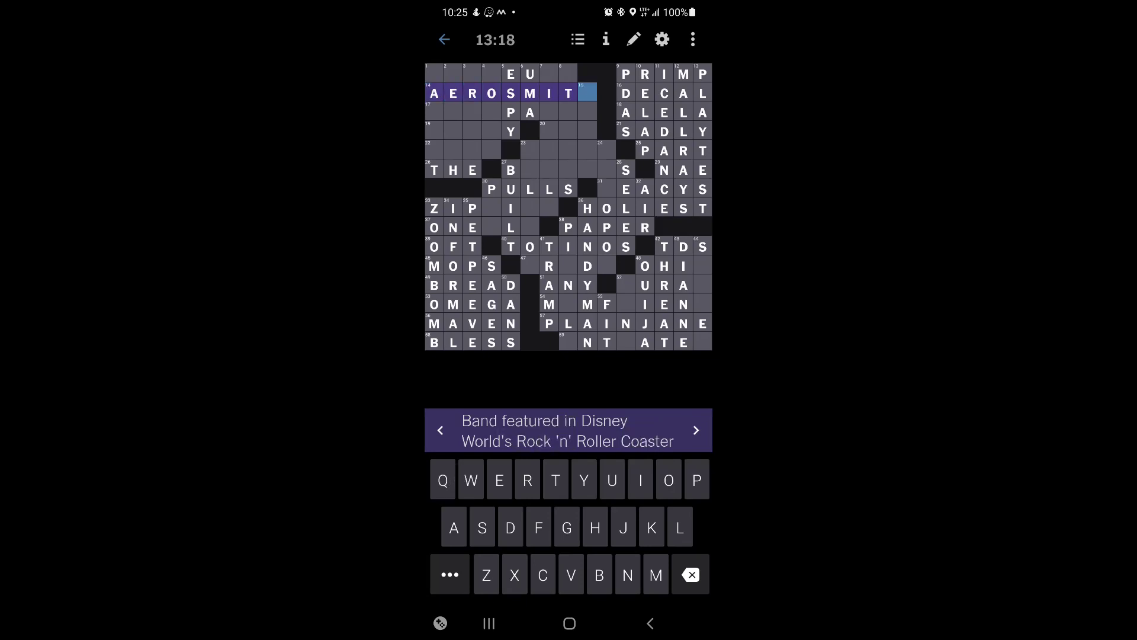
pyautogui.write('H')
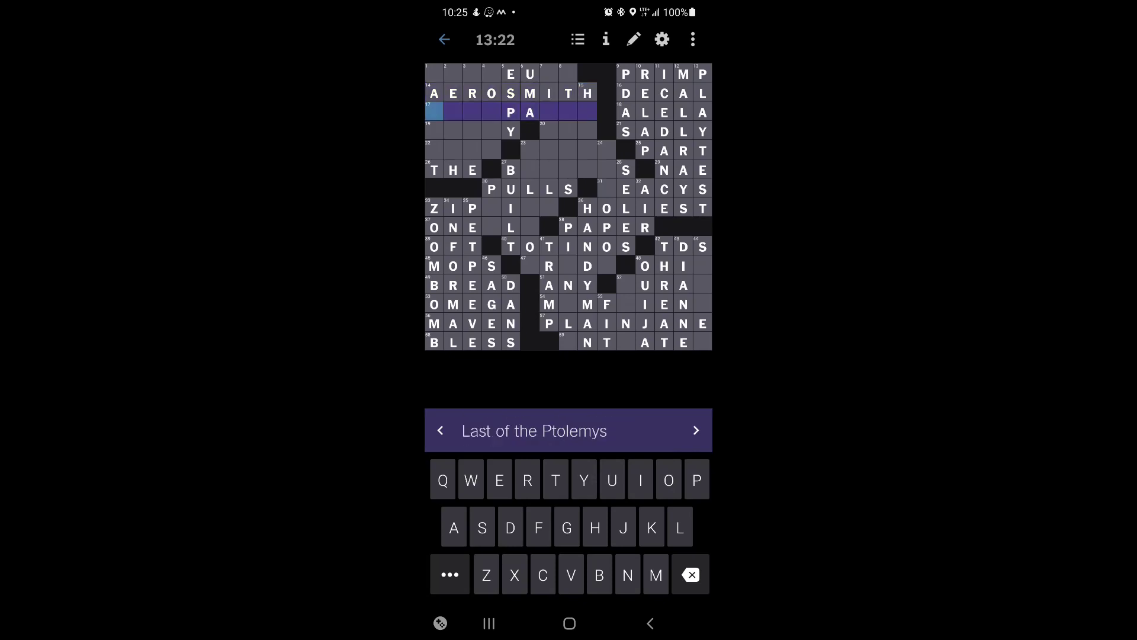
pyautogui.click(434, 112)
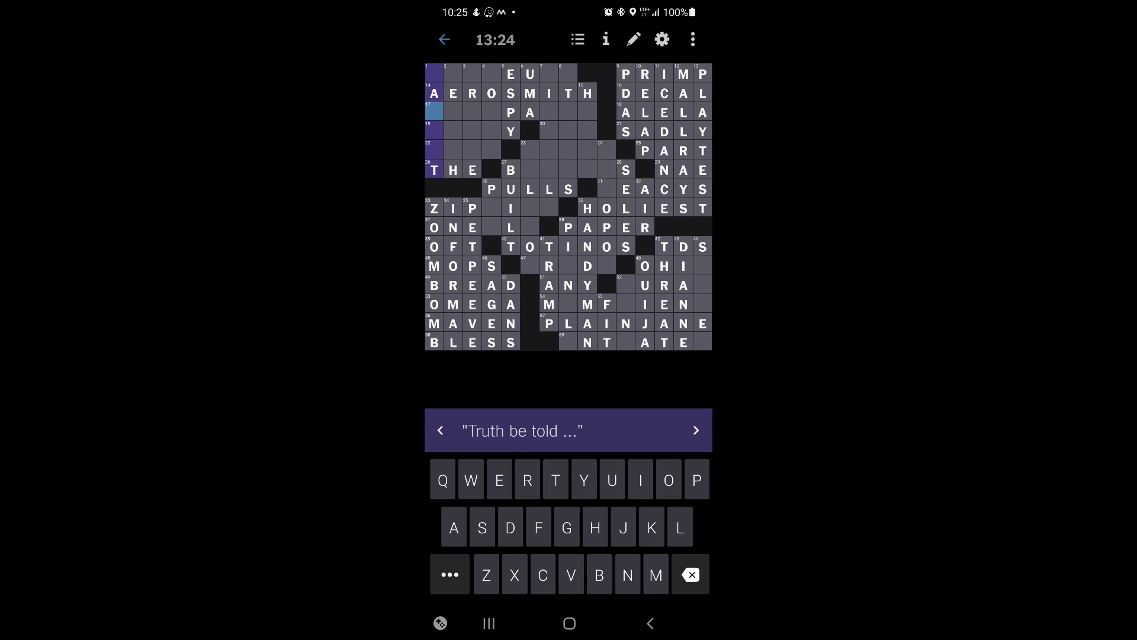
pyautogui.click(454, 72)
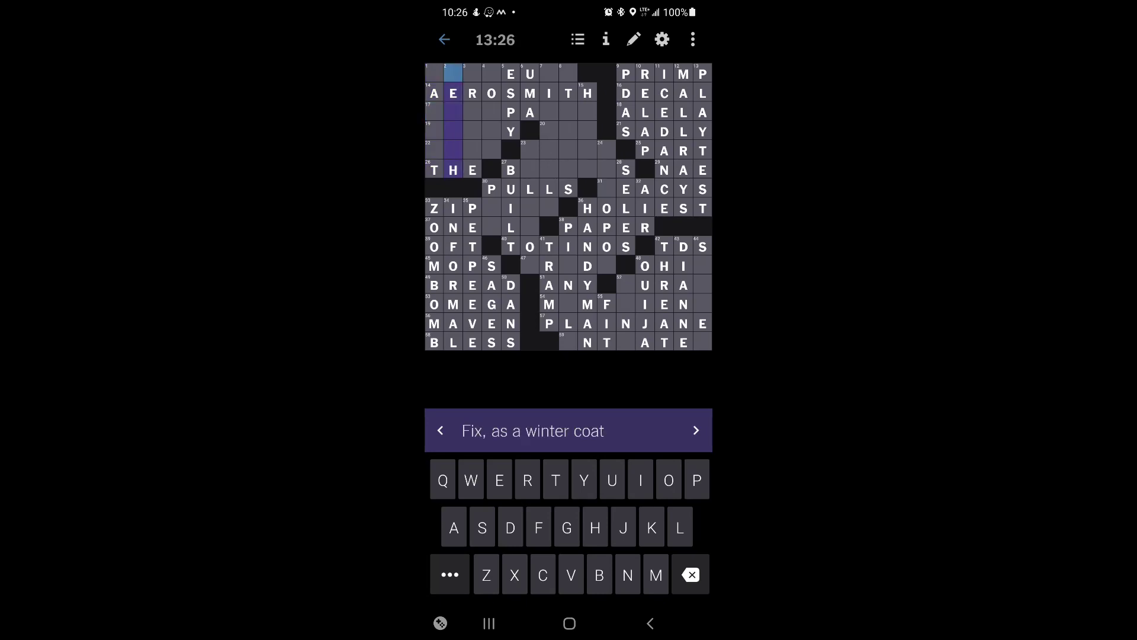
pyautogui.write('R')
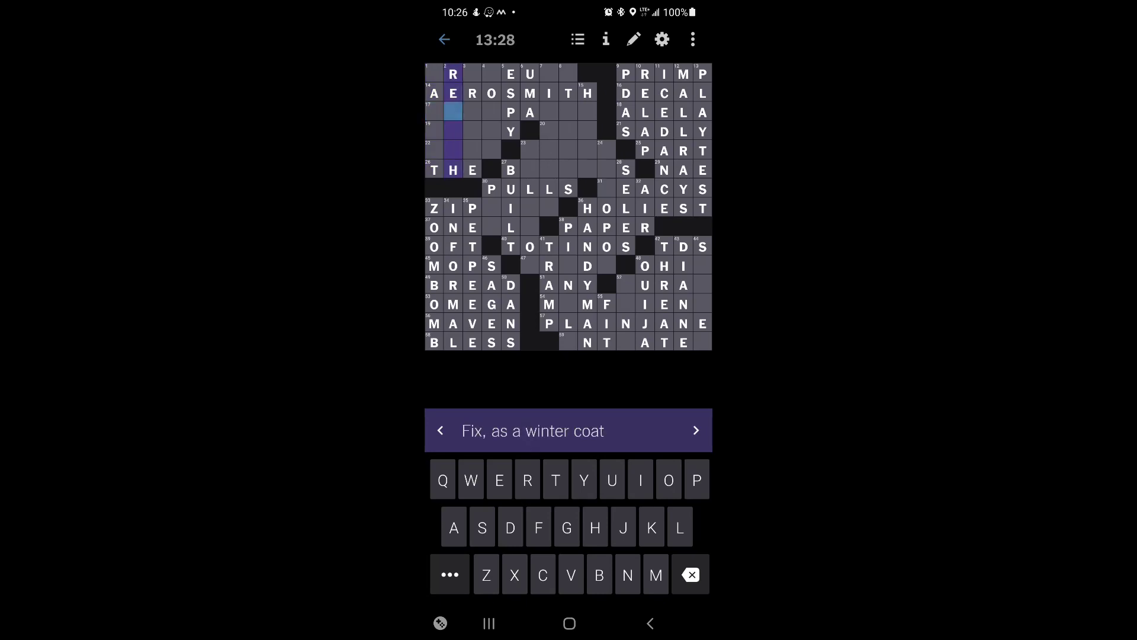
pyautogui.click(471, 74)
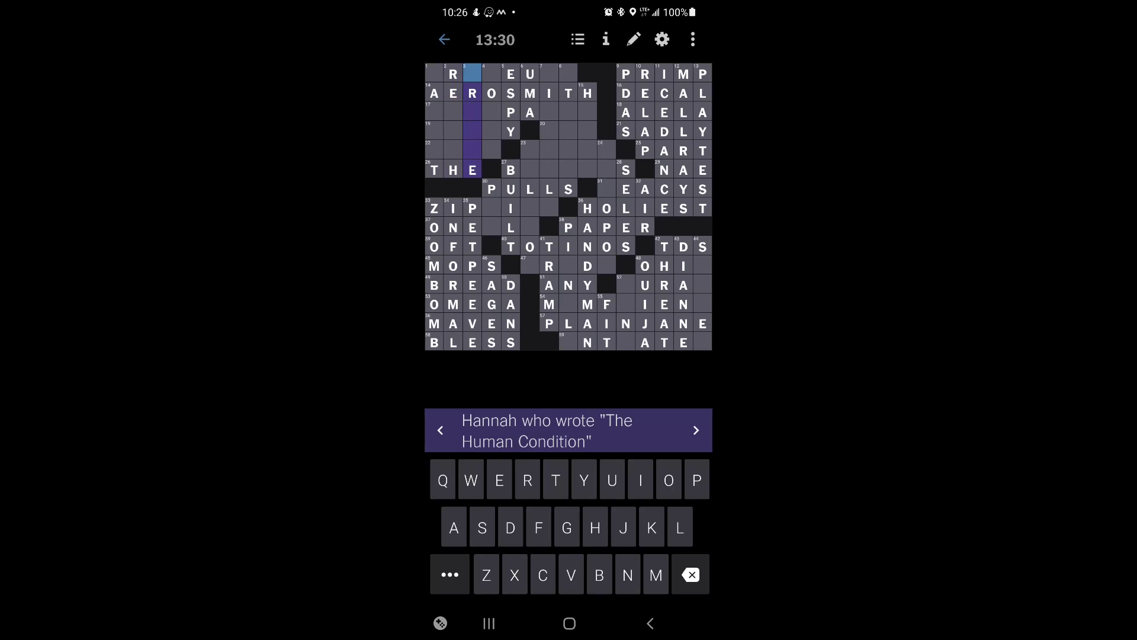
# Check 1-, 17- and 19-Across, then fill FOR in 20-Across, Supporting
pyautogui.click(472, 73)
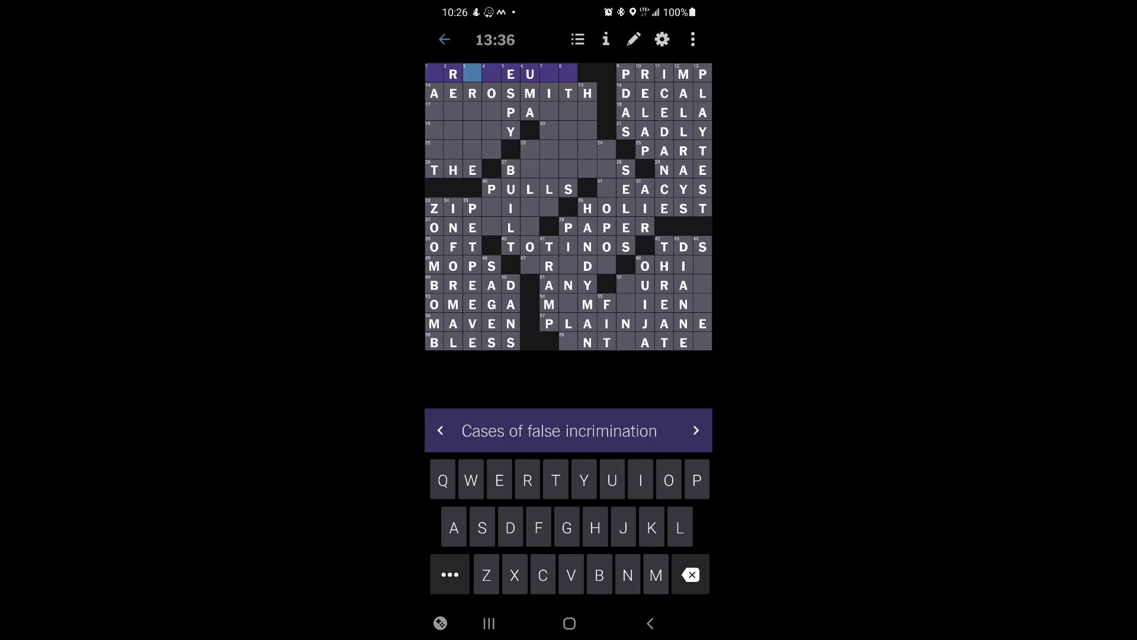
pyautogui.click(435, 113)
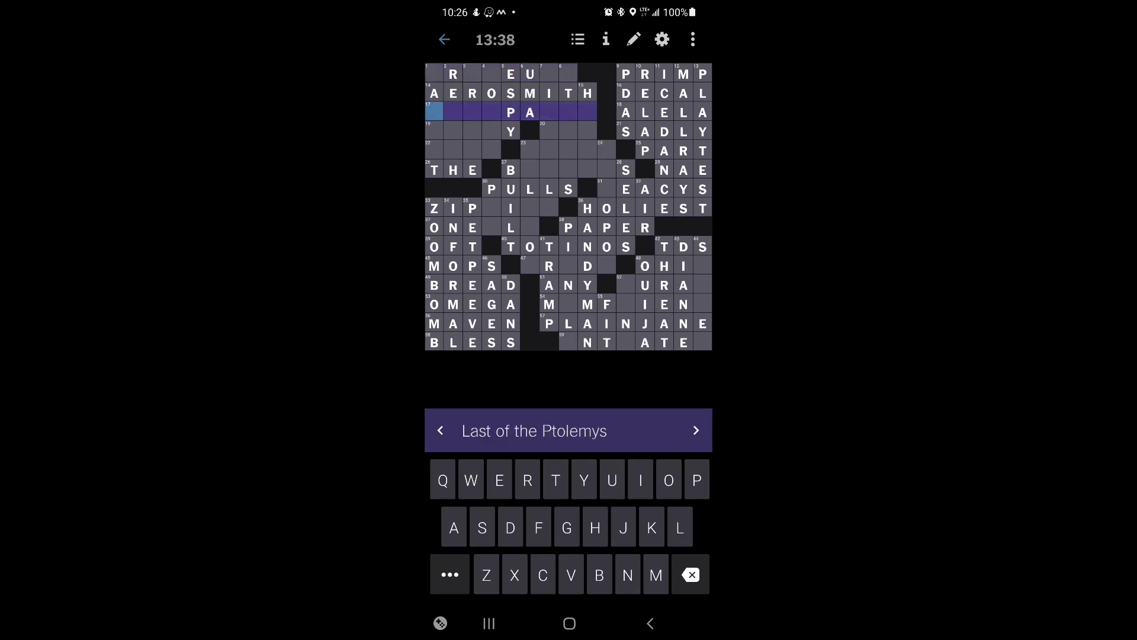
pyautogui.click(435, 131)
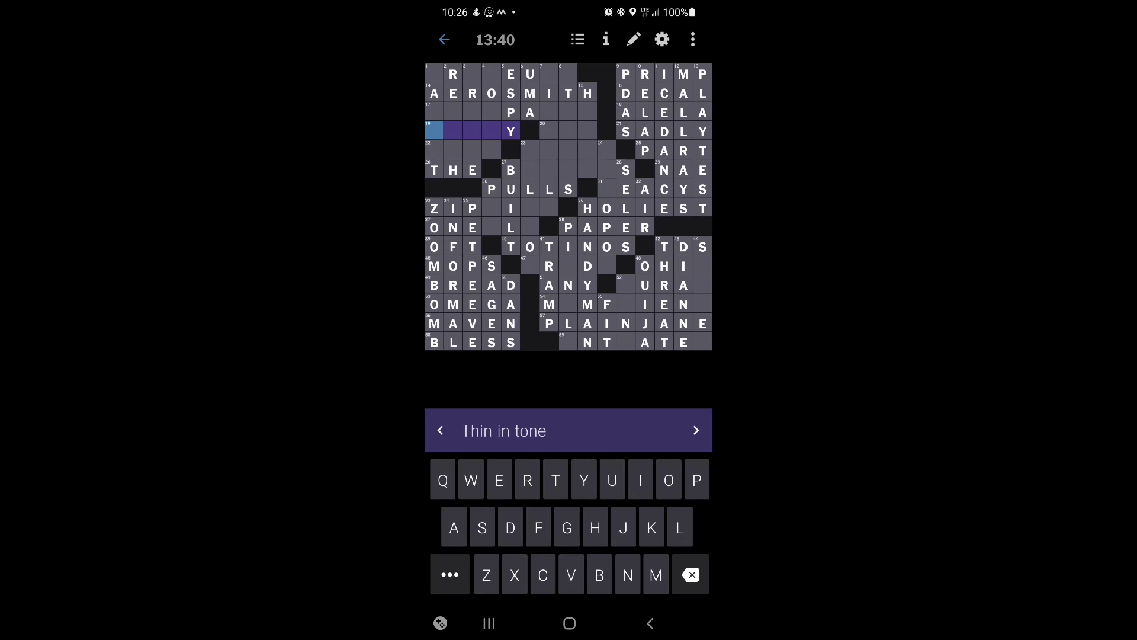
pyautogui.click(434, 132)
pyautogui.click(434, 132)
pyautogui.click(549, 132)
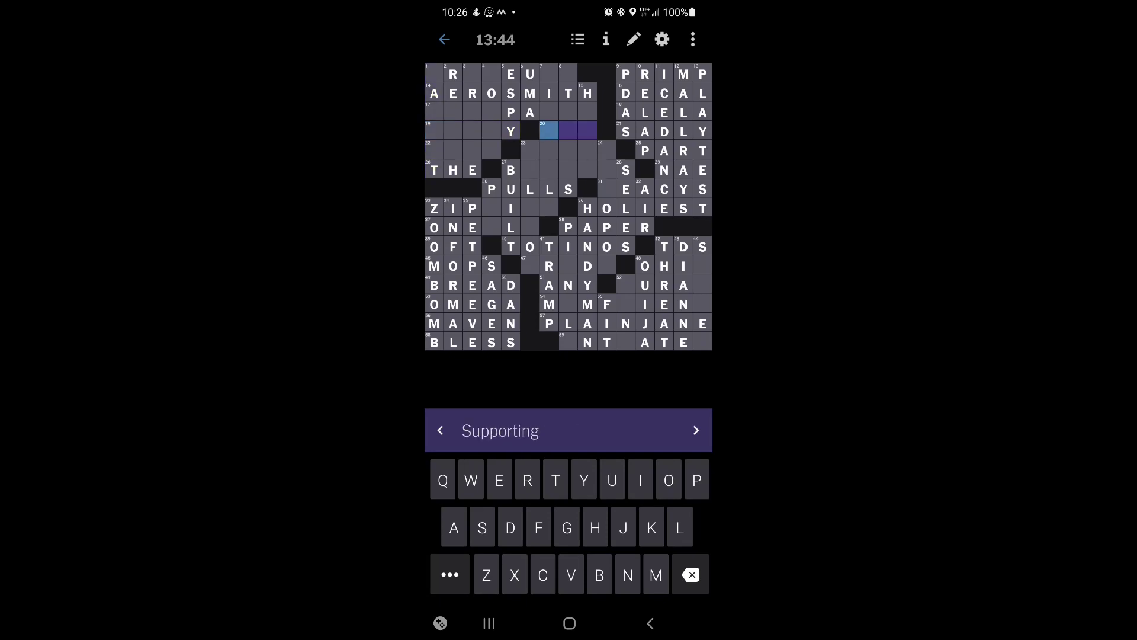
pyautogui.click(696, 430)
pyautogui.click(440, 430)
pyautogui.write('FOR')
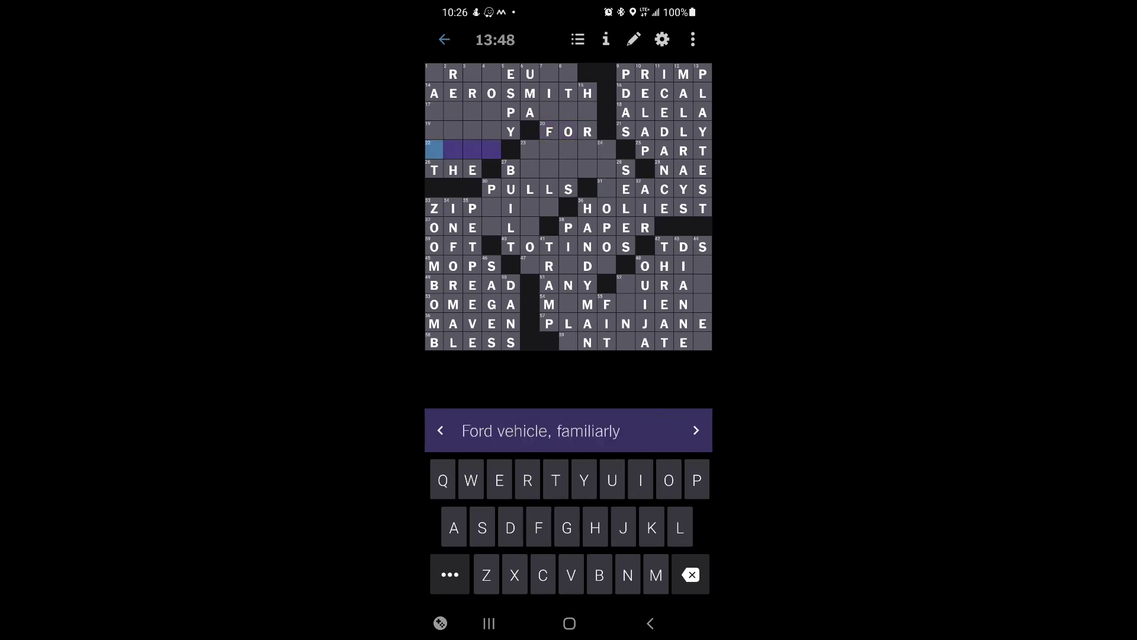
# Review 17-, 19-, 22- and 23-Across and 15-Down before the Gaffer's supply entry
pyautogui.click(587, 112)
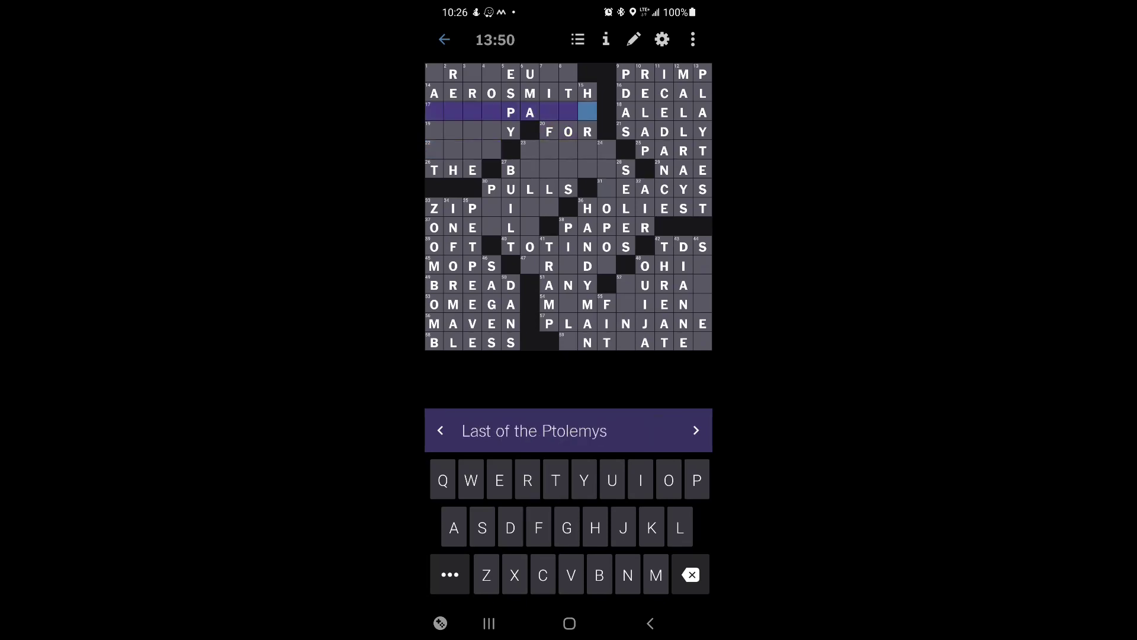
pyautogui.click(587, 113)
pyautogui.click(587, 112)
pyautogui.click(434, 131)
pyautogui.click(434, 150)
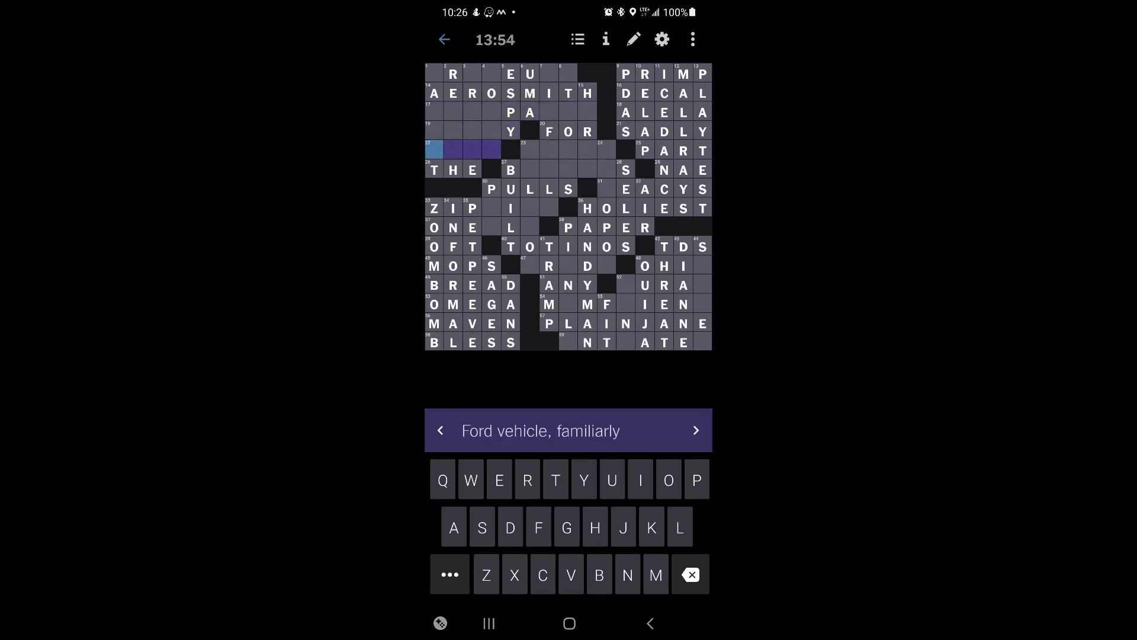
pyautogui.click(530, 151)
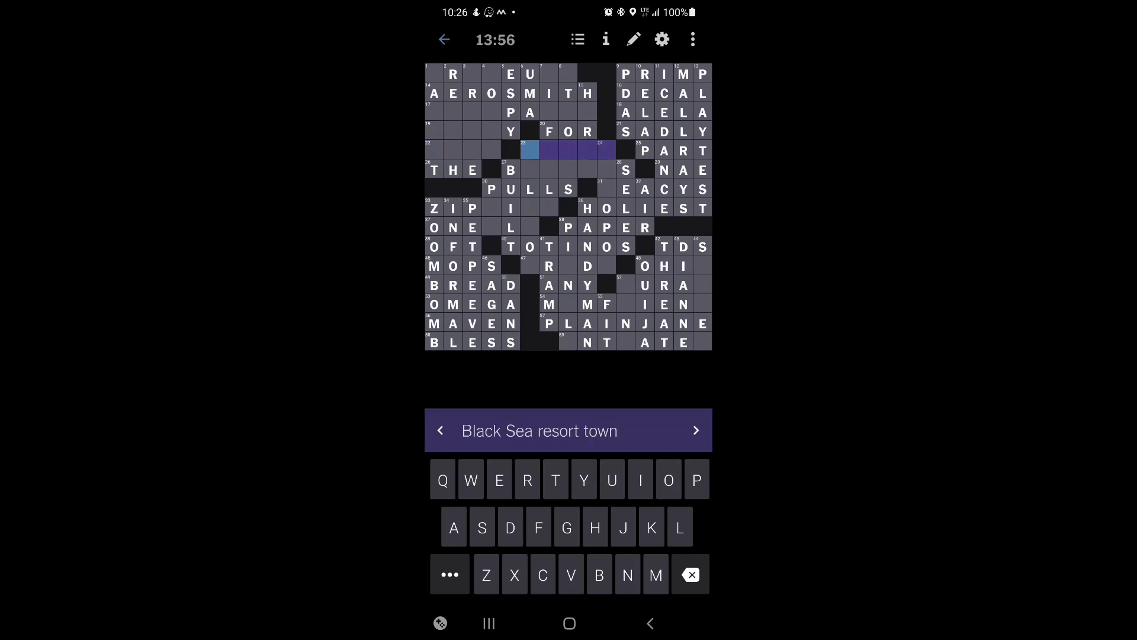
pyautogui.click(491, 209)
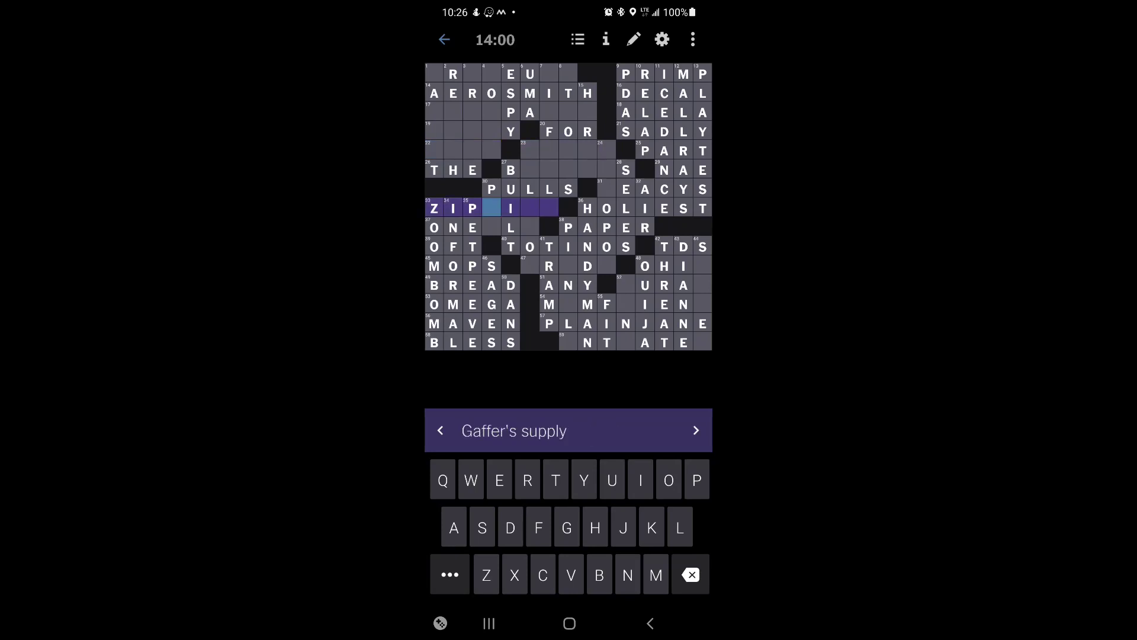
pyautogui.write('TIES')
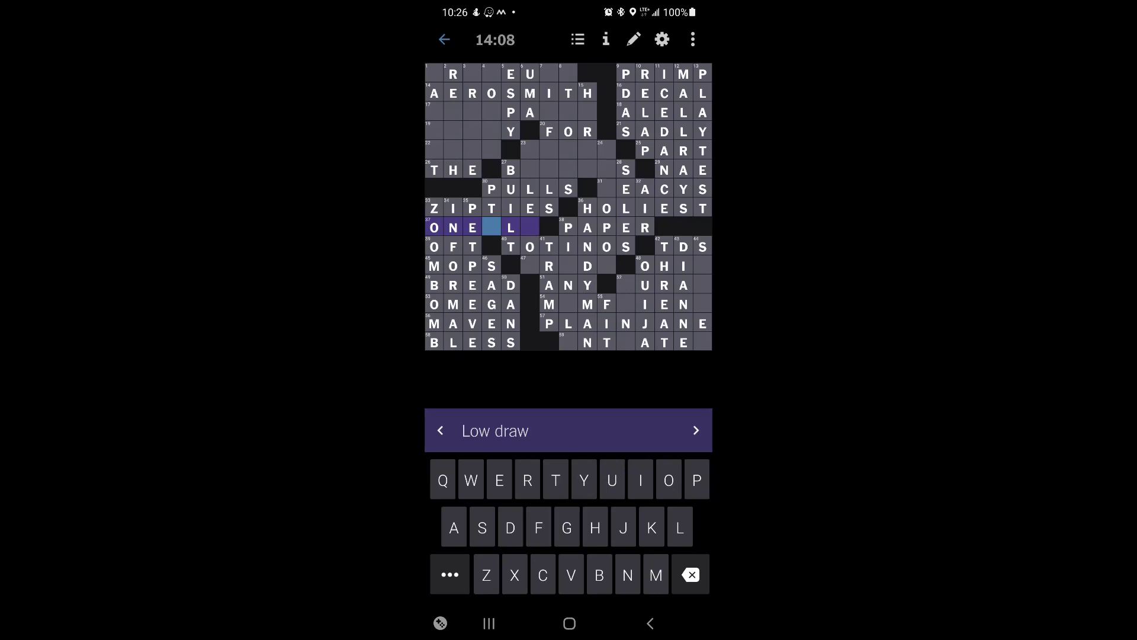
# Complete ZIPTIES with TES and ONEALL with A and L
pyautogui.click(491, 227)
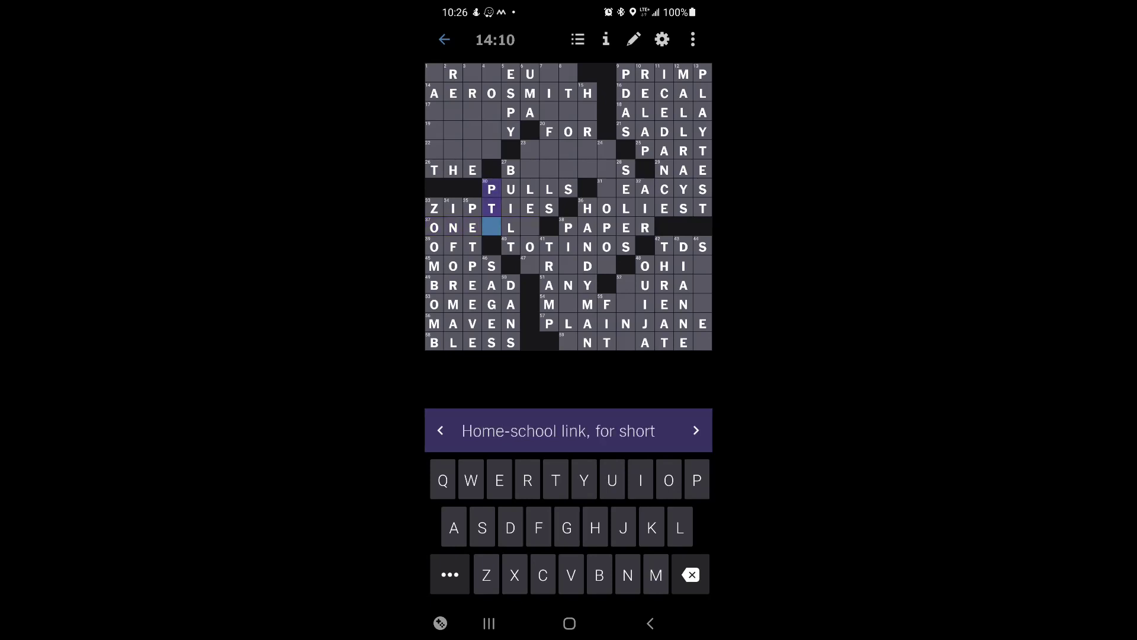
pyautogui.click(491, 227)
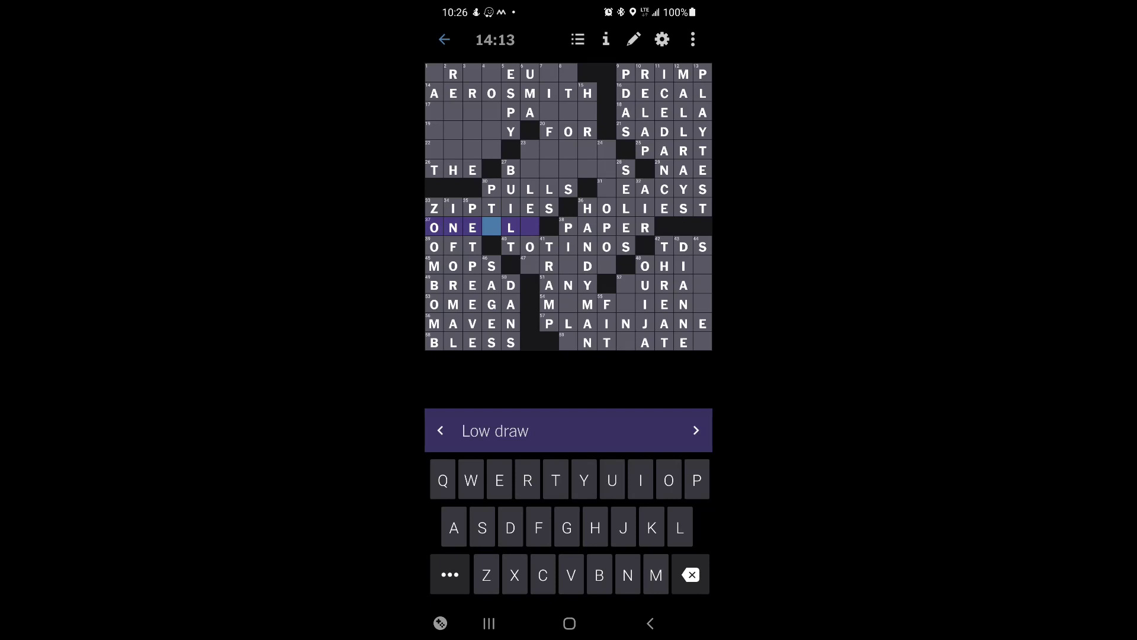
pyautogui.write('A')
pyautogui.click(530, 227)
pyautogui.write('L')
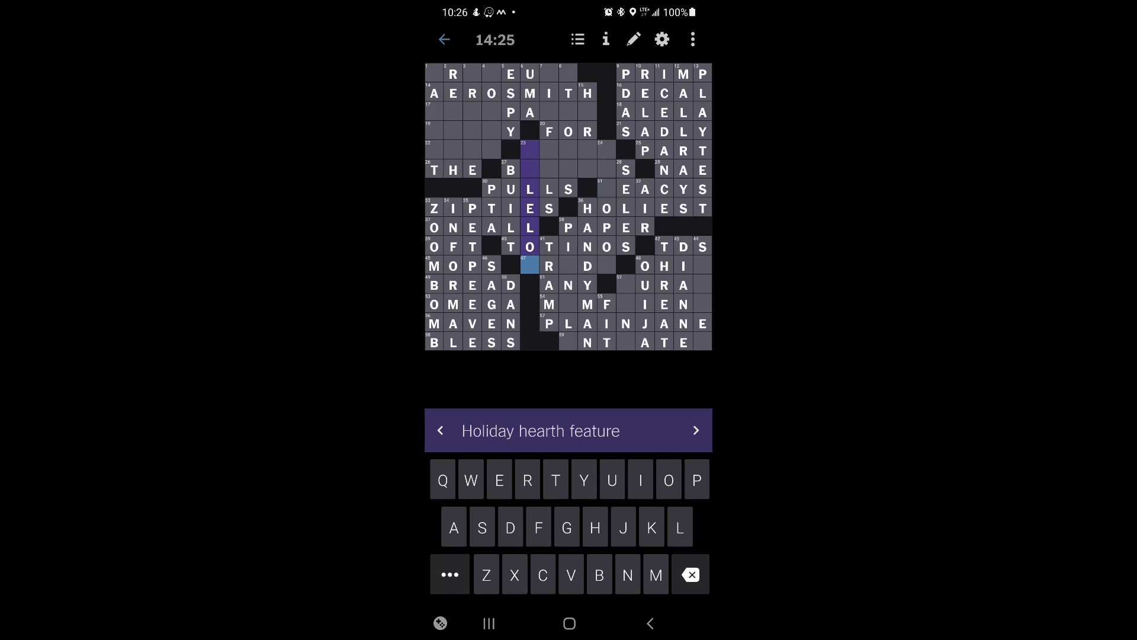
pyautogui.click(530, 266)
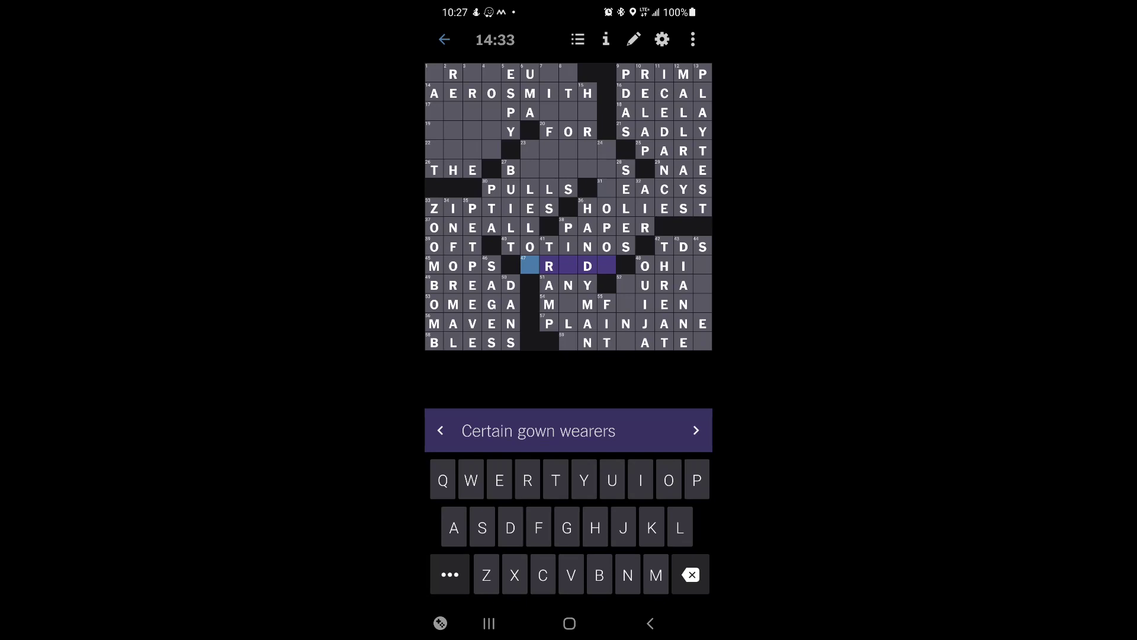
# Fill in MOMFRIEND's missing letters, ANTEATER's final R, and AURAL in row 12
pyautogui.click(606, 265)
pyautogui.click(607, 265)
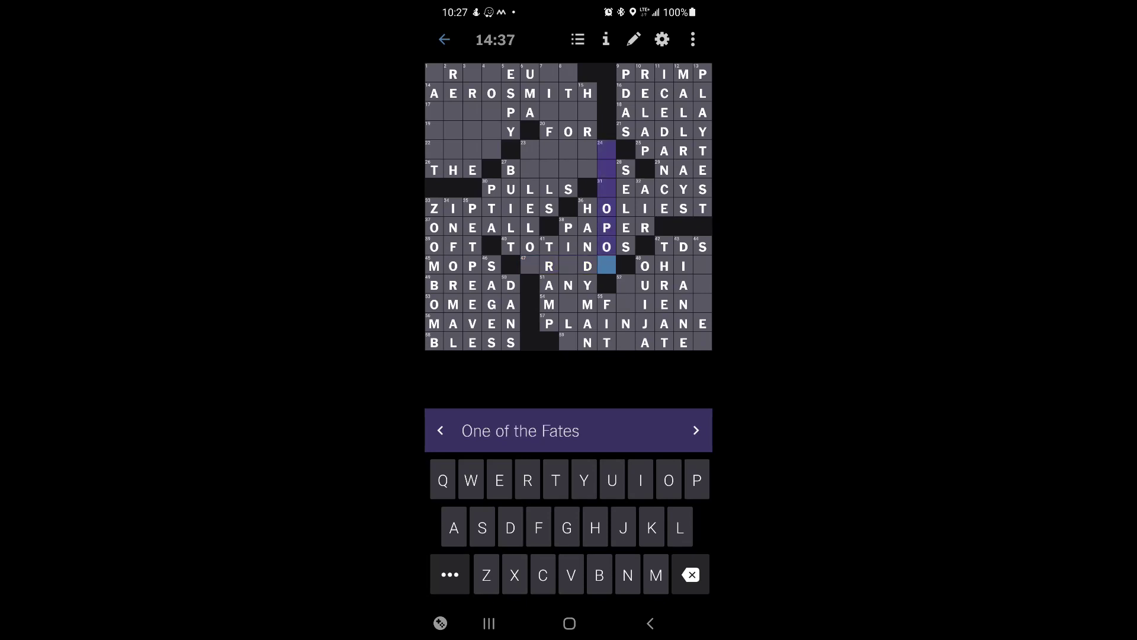
pyautogui.write('S')
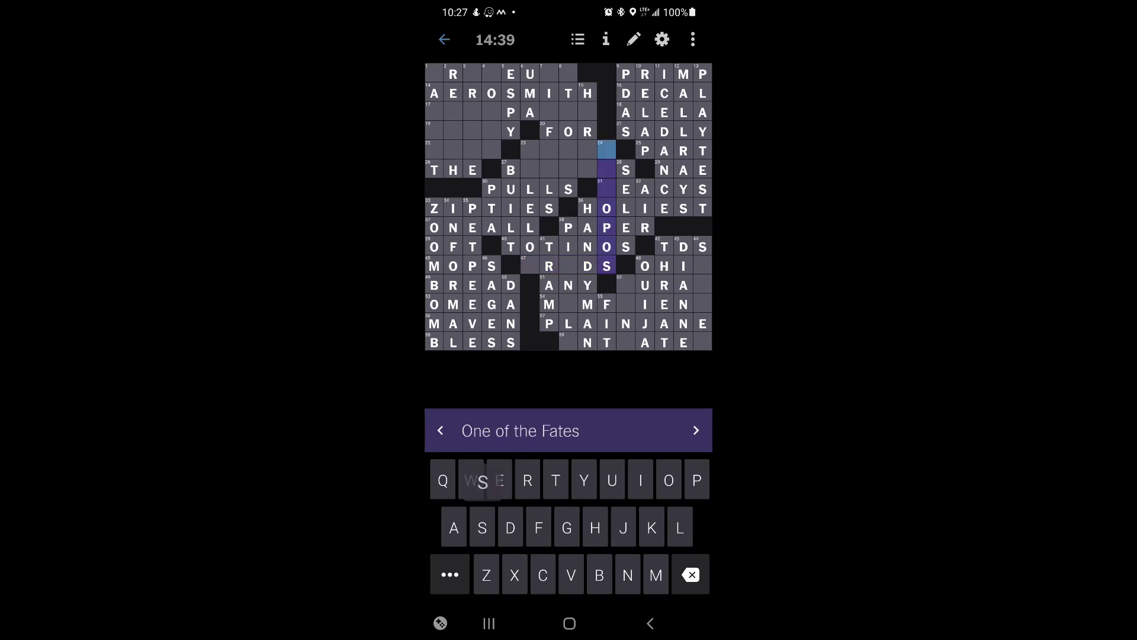
pyautogui.click(702, 265)
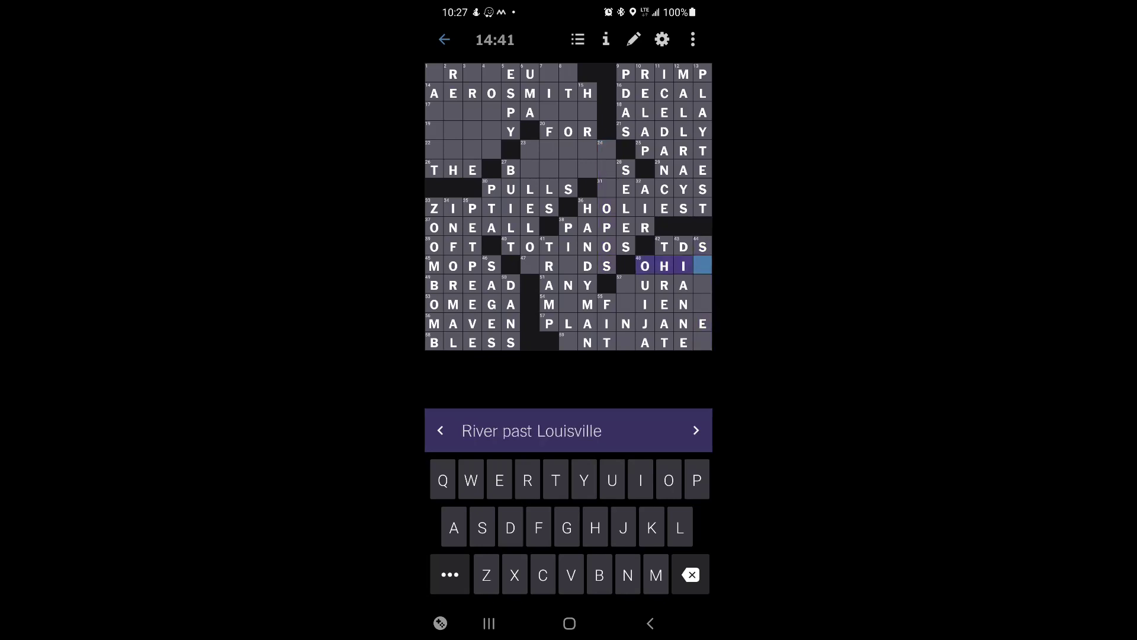
pyautogui.click(702, 264)
pyautogui.write('O')
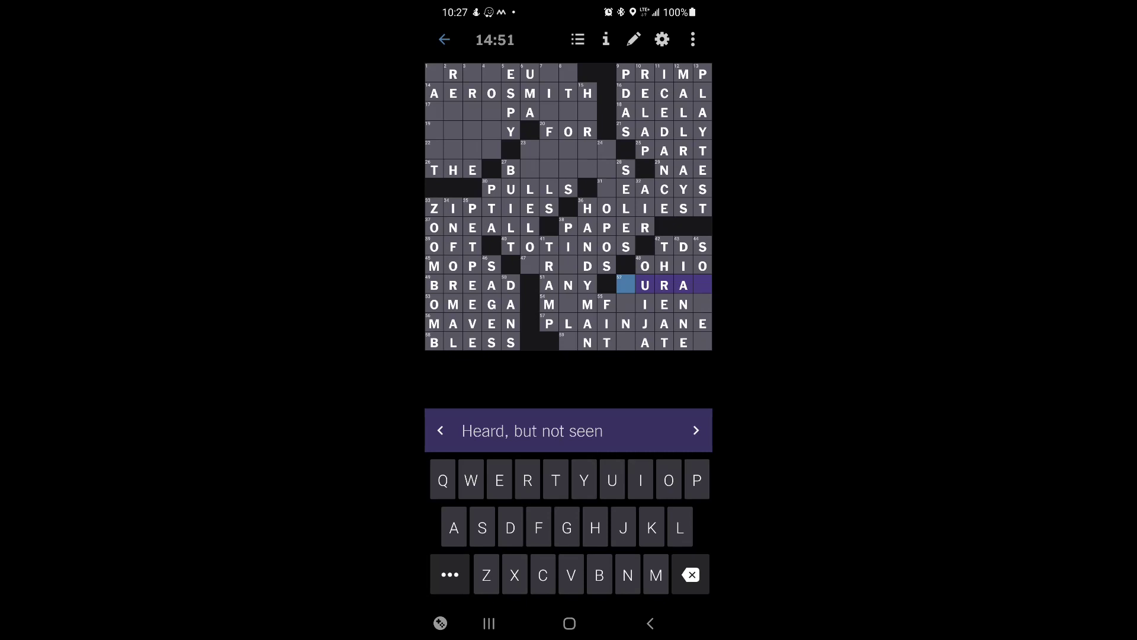
pyautogui.click(569, 304)
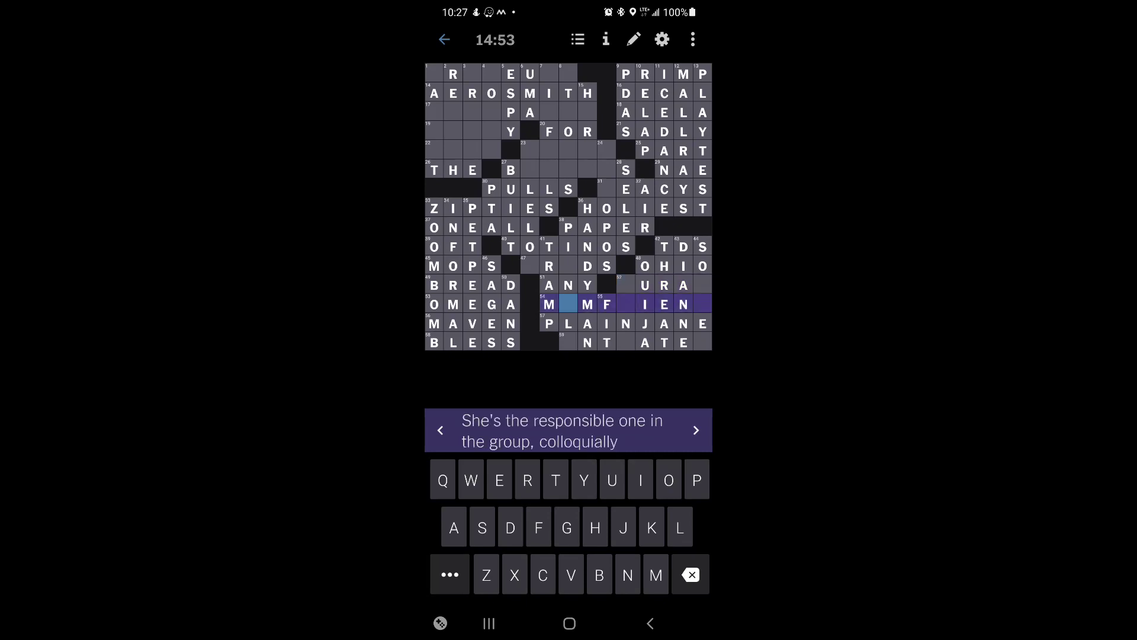
pyautogui.write('O')
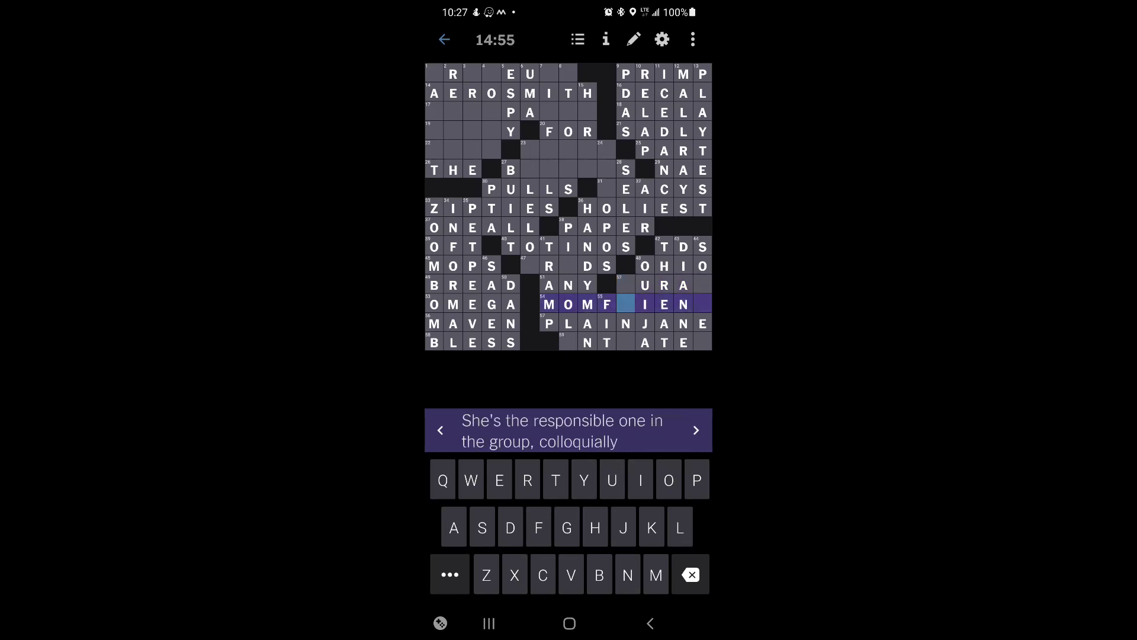
pyautogui.write('R')
pyautogui.write('D')
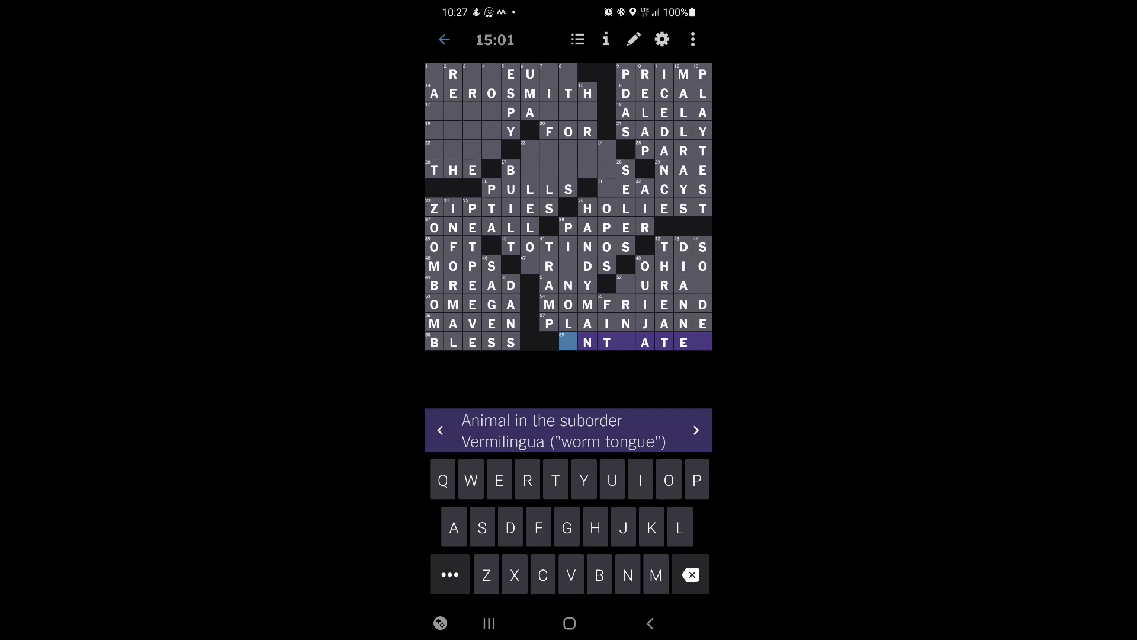
pyautogui.write('ANTE')
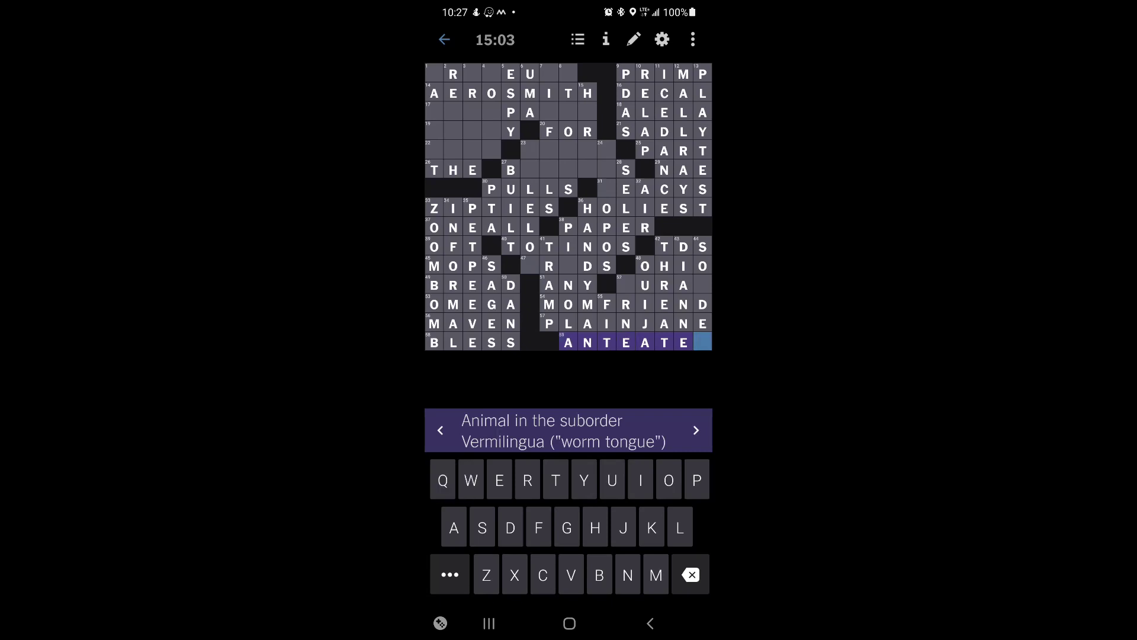
pyautogui.click(702, 342)
pyautogui.write('R')
pyautogui.click(702, 285)
pyautogui.write('L')
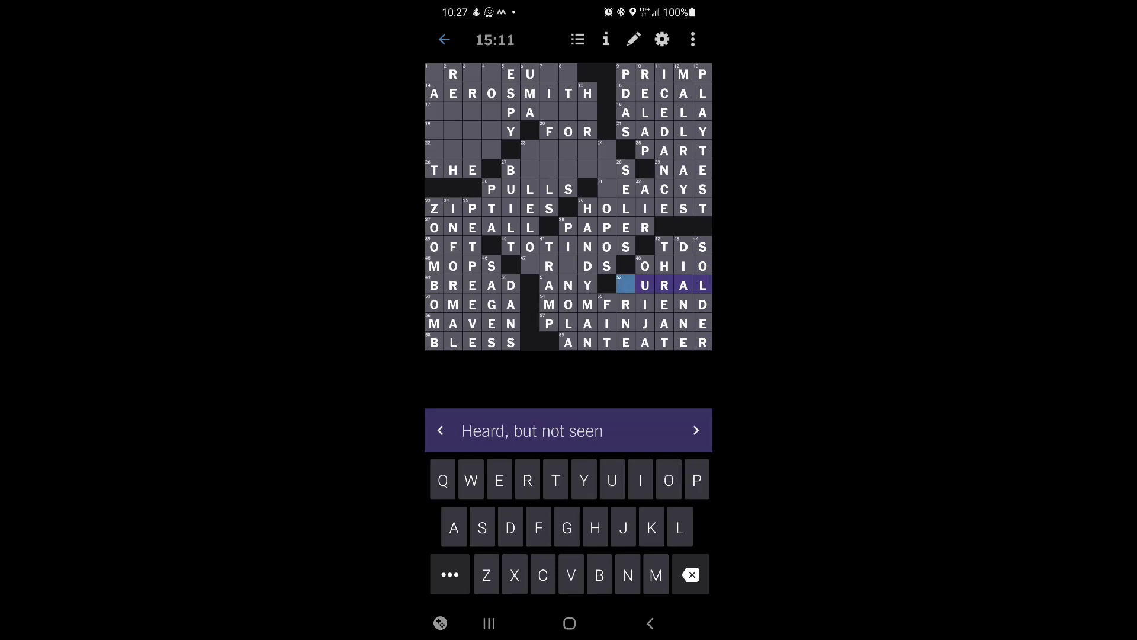
pyautogui.write('A')
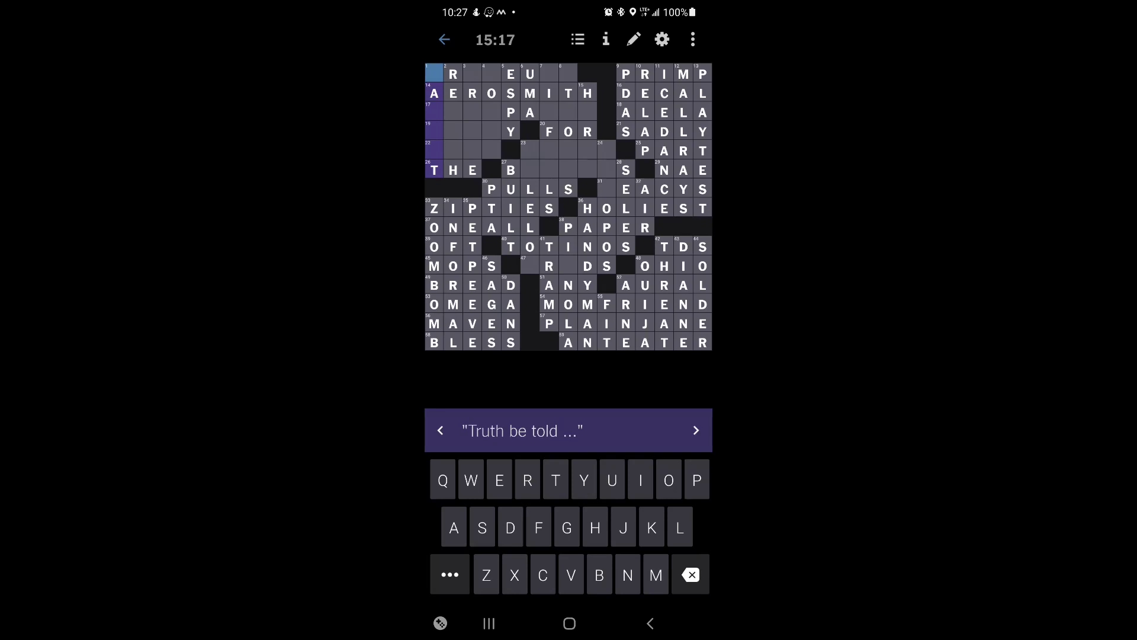
# Clear the THE guess from row 6
pyautogui.click(454, 113)
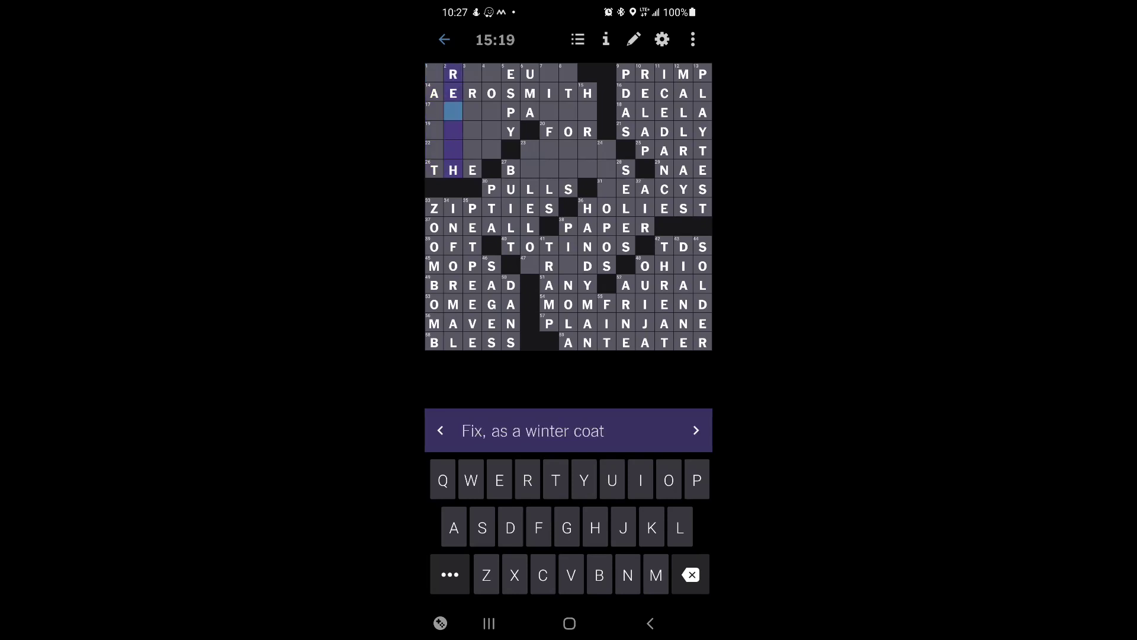
pyautogui.click(472, 74)
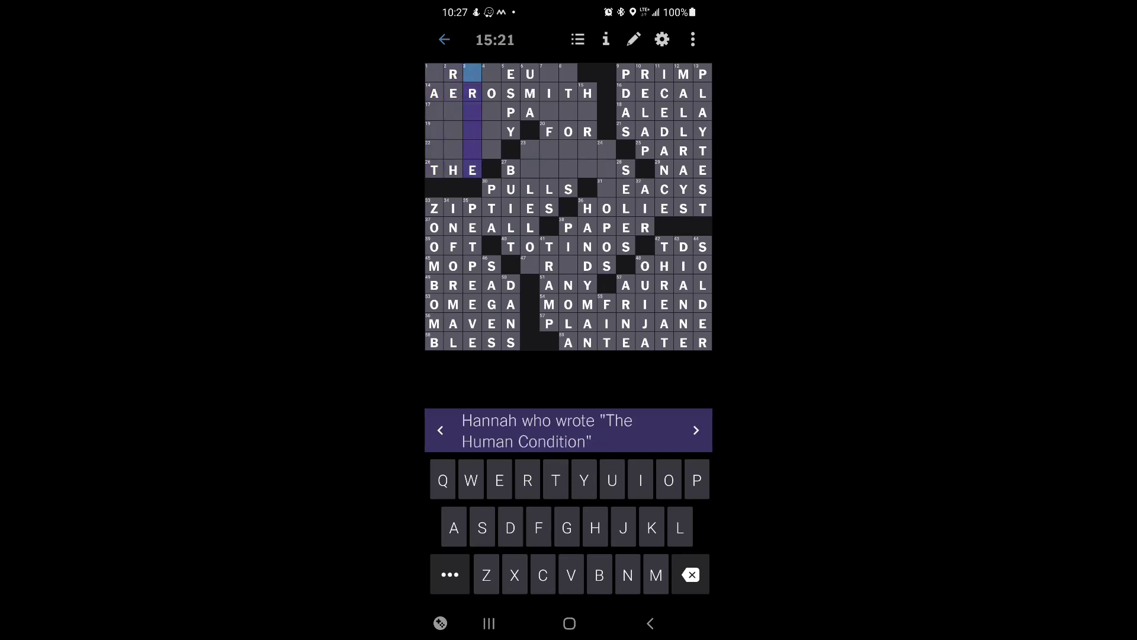
pyautogui.click(472, 169)
pyautogui.press('BackSpace')
pyautogui.press('BackSpace')
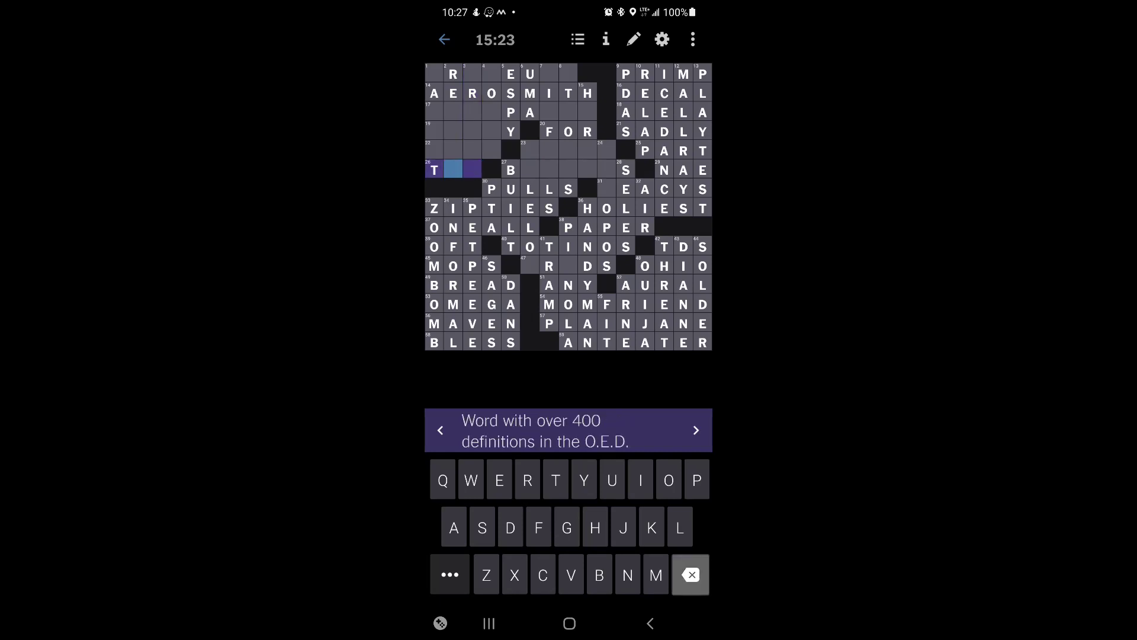
pyautogui.press('BackSpace')
# Erase the O and G guesses in 4-Down, then enter PITFALLS at 7-Down
pyautogui.click(453, 112)
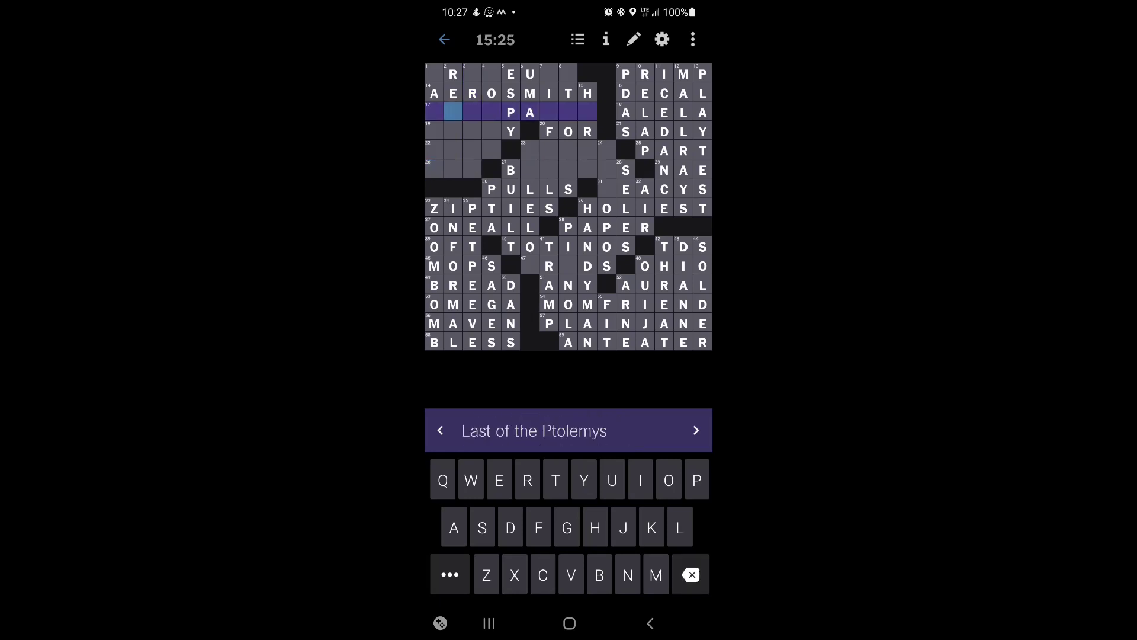
pyautogui.click(454, 112)
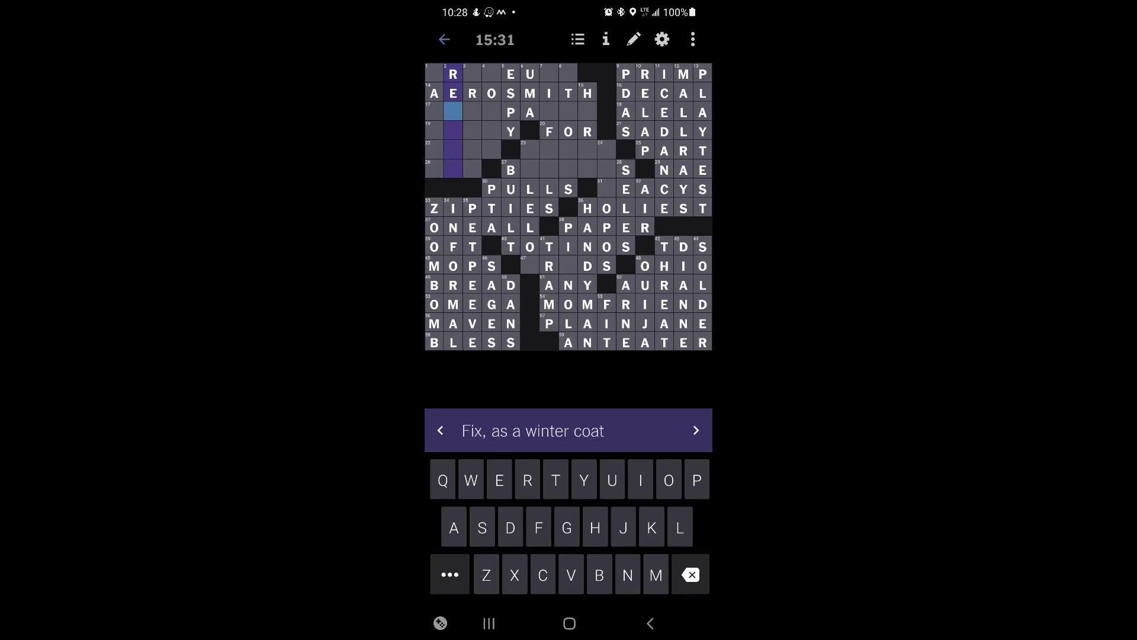
pyautogui.click(472, 74)
pyautogui.click(696, 430)
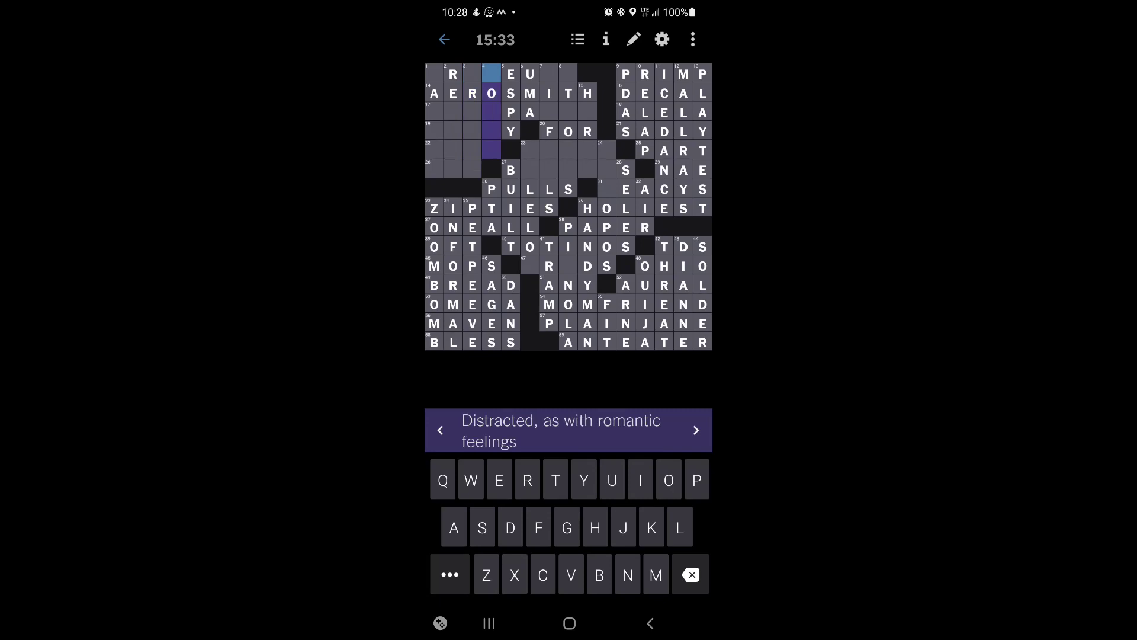
pyautogui.write('go')
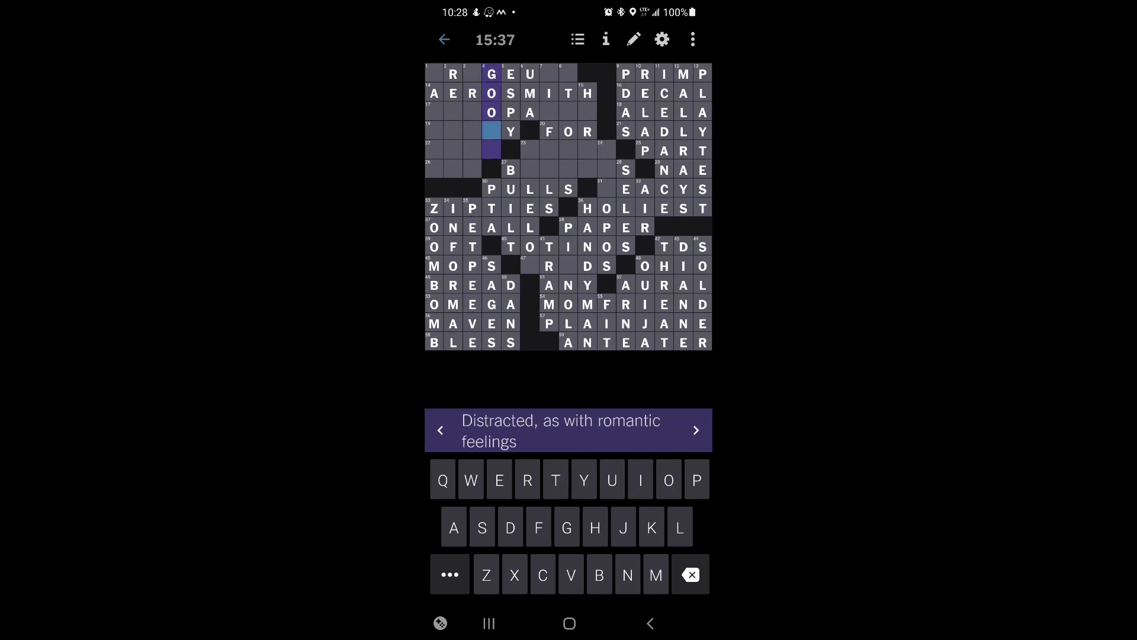
pyautogui.press('BackSpace')
pyautogui.click(491, 73)
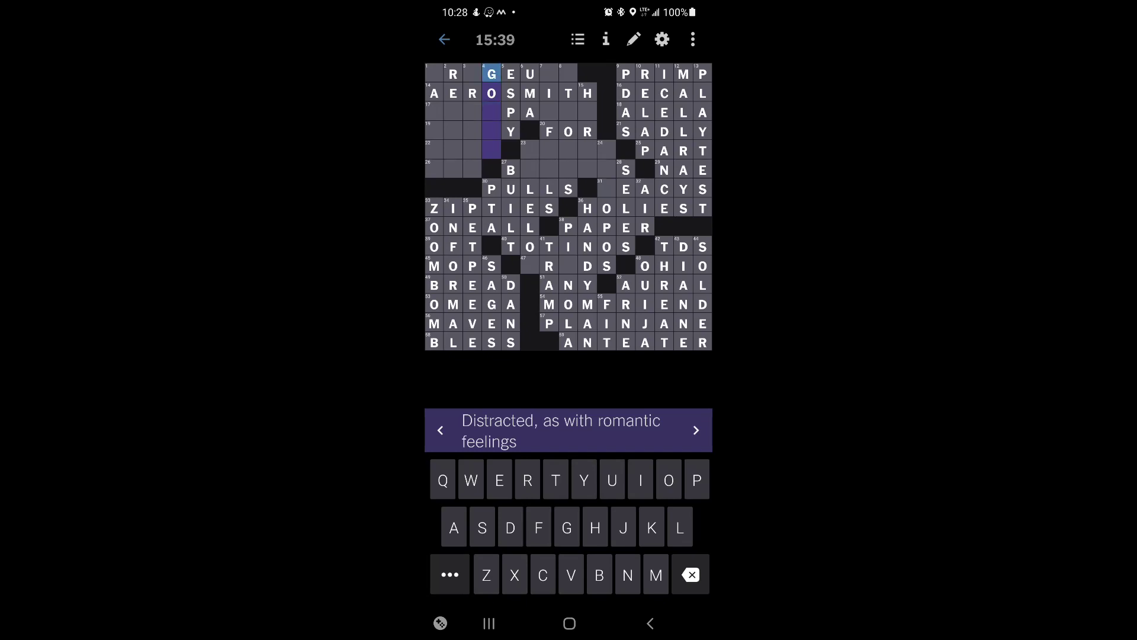
pyautogui.press('BackSpace')
pyautogui.click(550, 74)
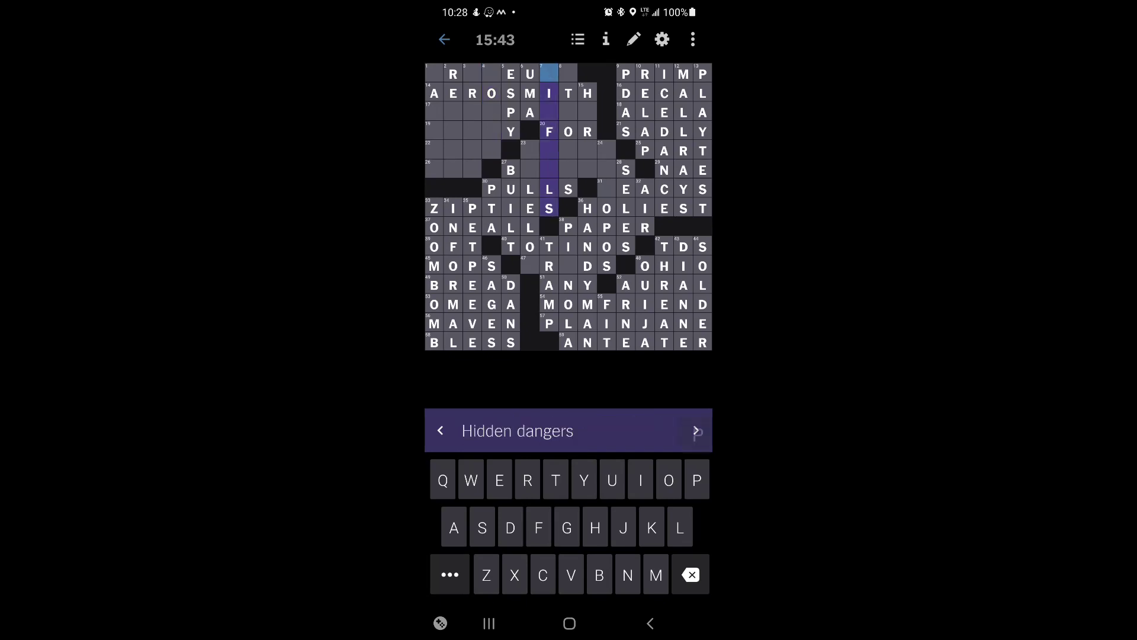
pyautogui.write('PITFAL')
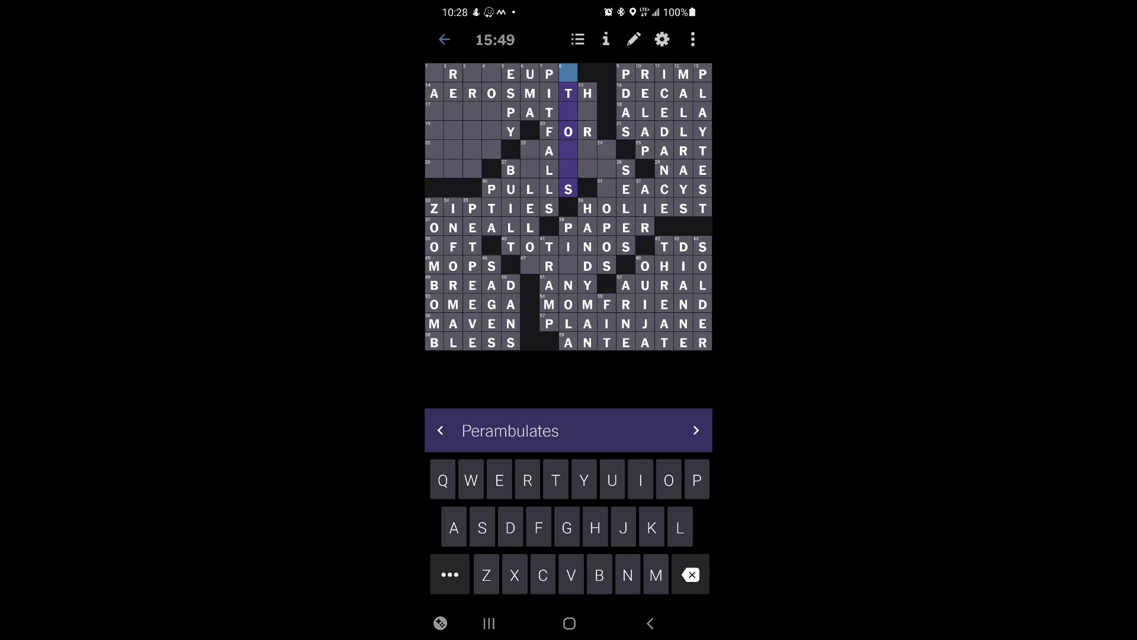
pyautogui.click(569, 74)
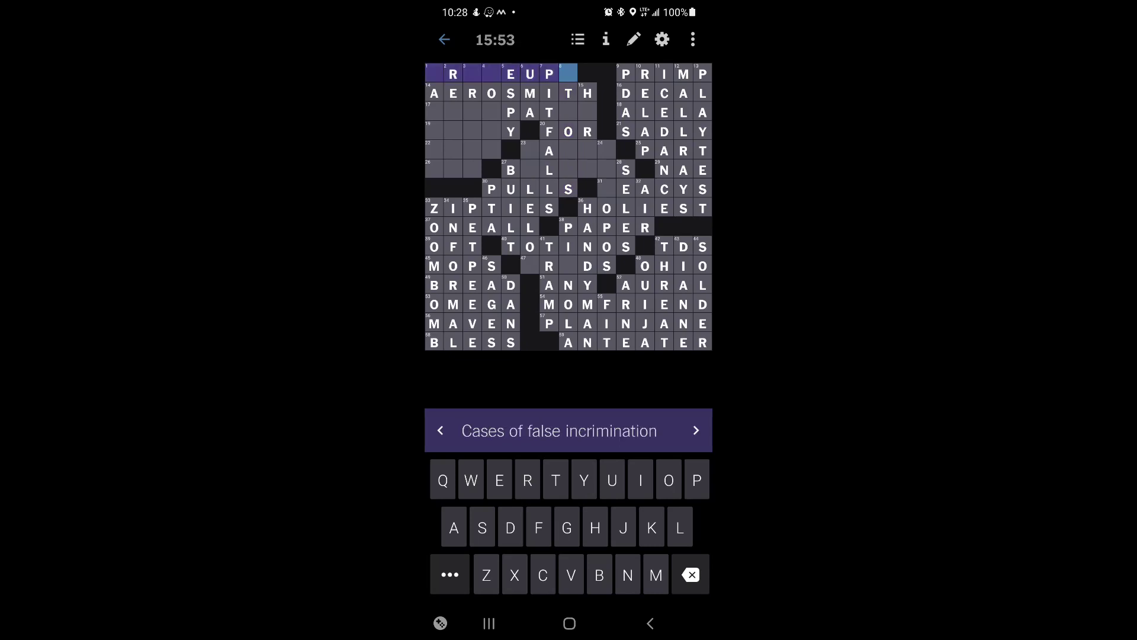
pyautogui.write('SFA')
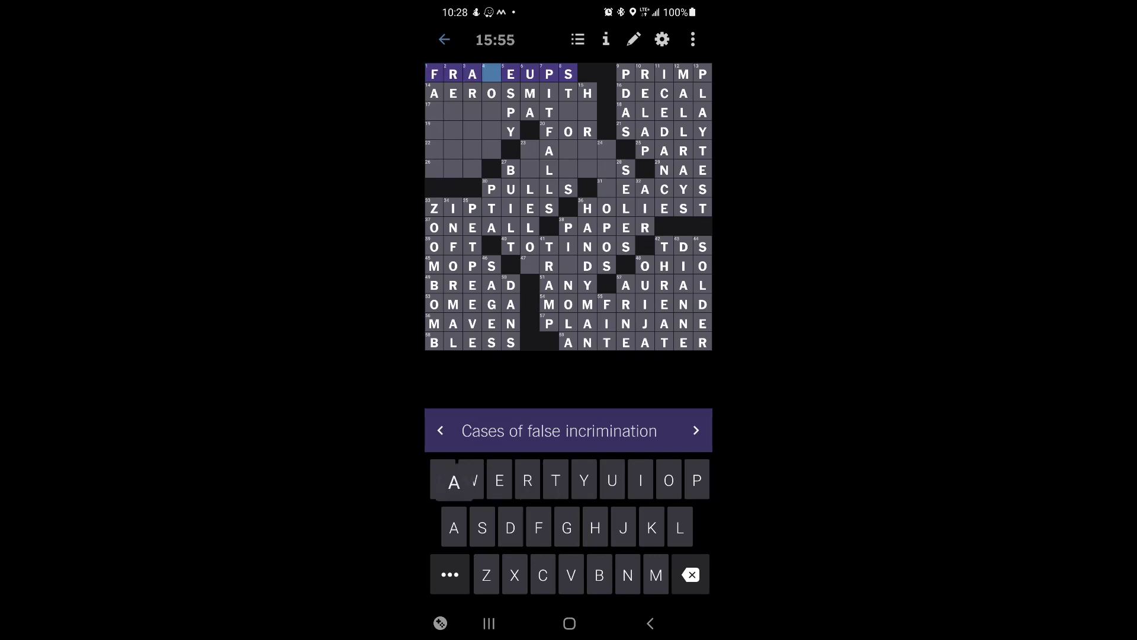
pyautogui.write('M')
# Enter FRAMEUPS across the top, CTIS to form FACTIS, then CLEOPATRA and TINNY
pyautogui.click(433, 112)
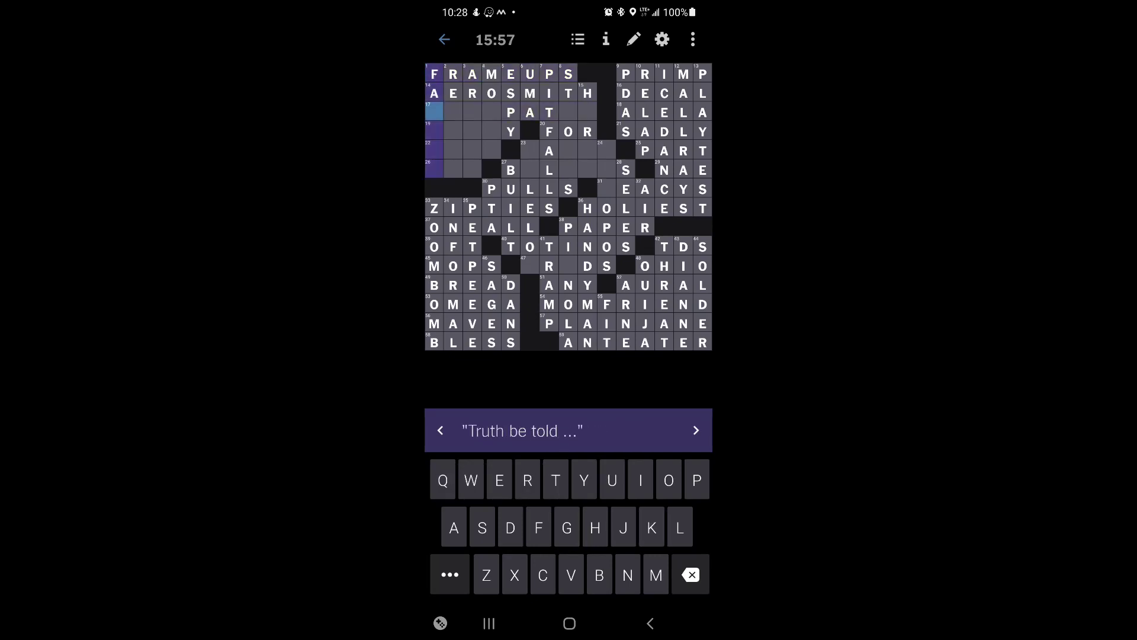
pyautogui.write('CTIS')
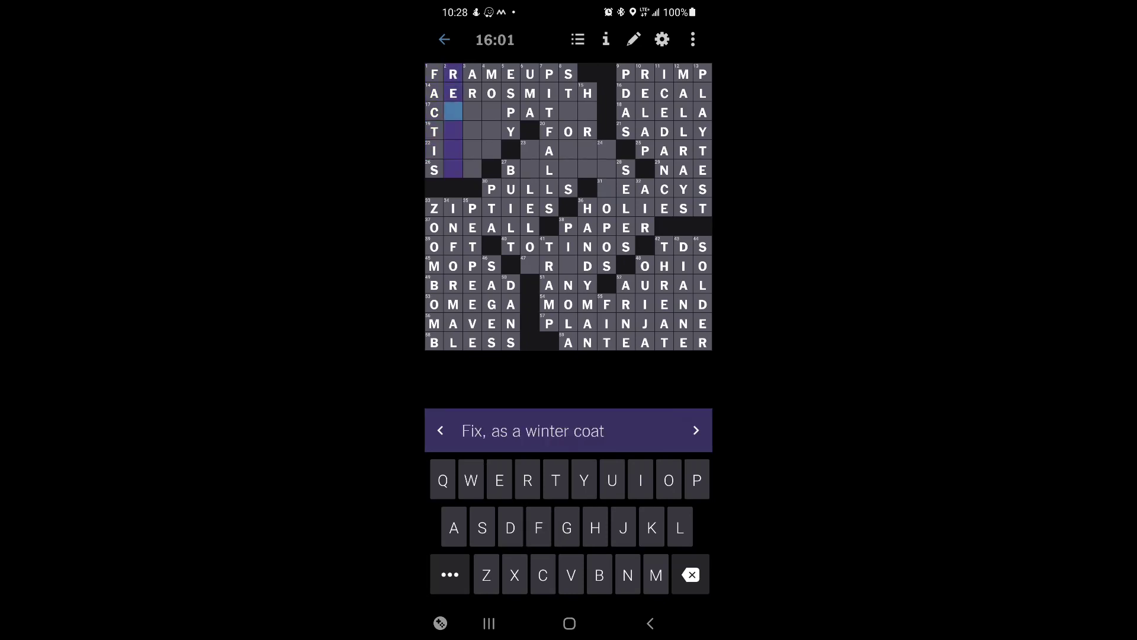
pyautogui.click(453, 112)
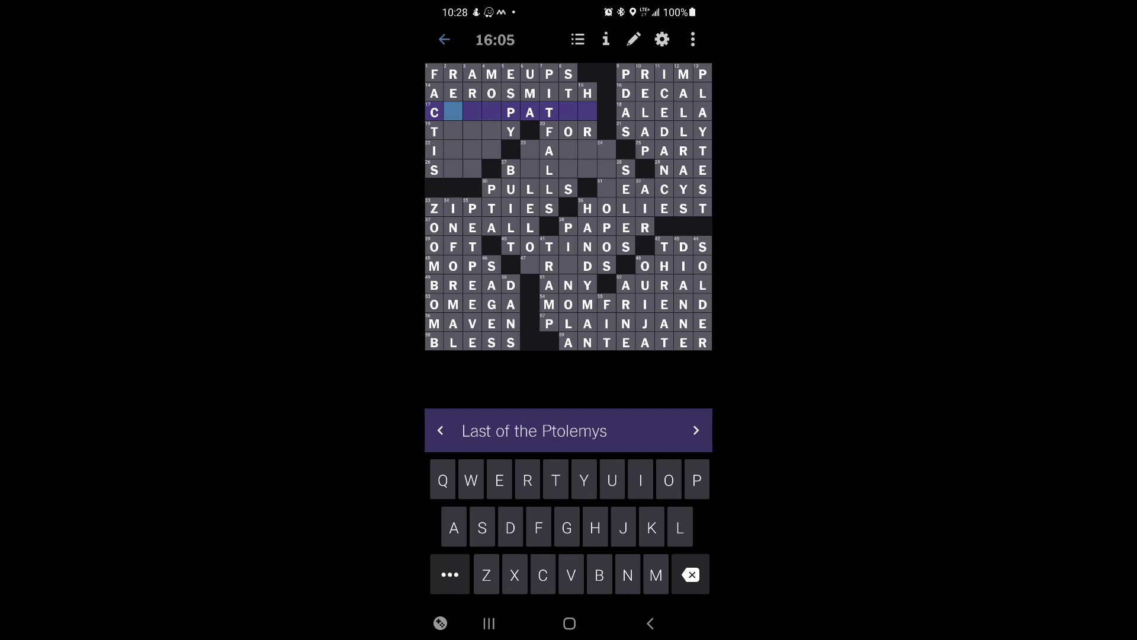
pyautogui.write('LE')
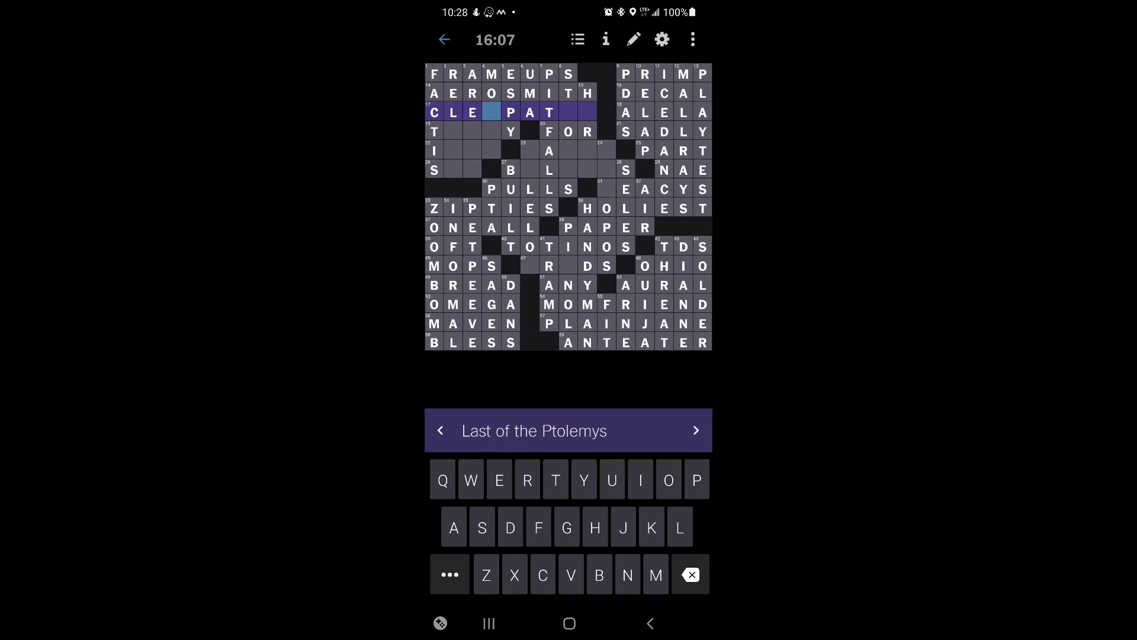
pyautogui.write('ORA')
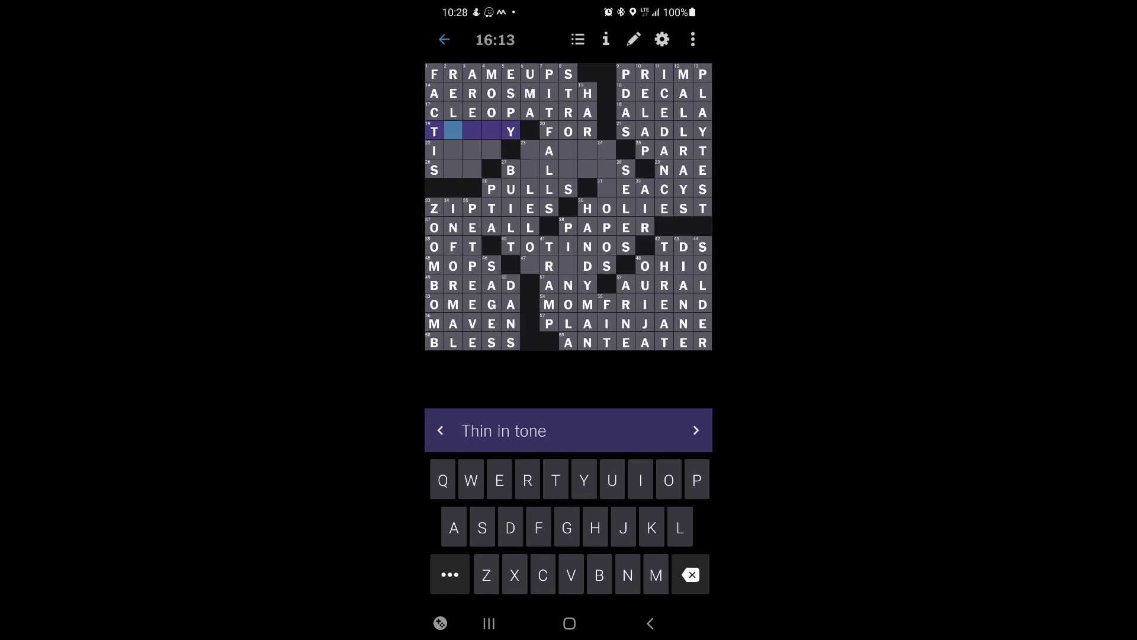
pyautogui.write('INNY')
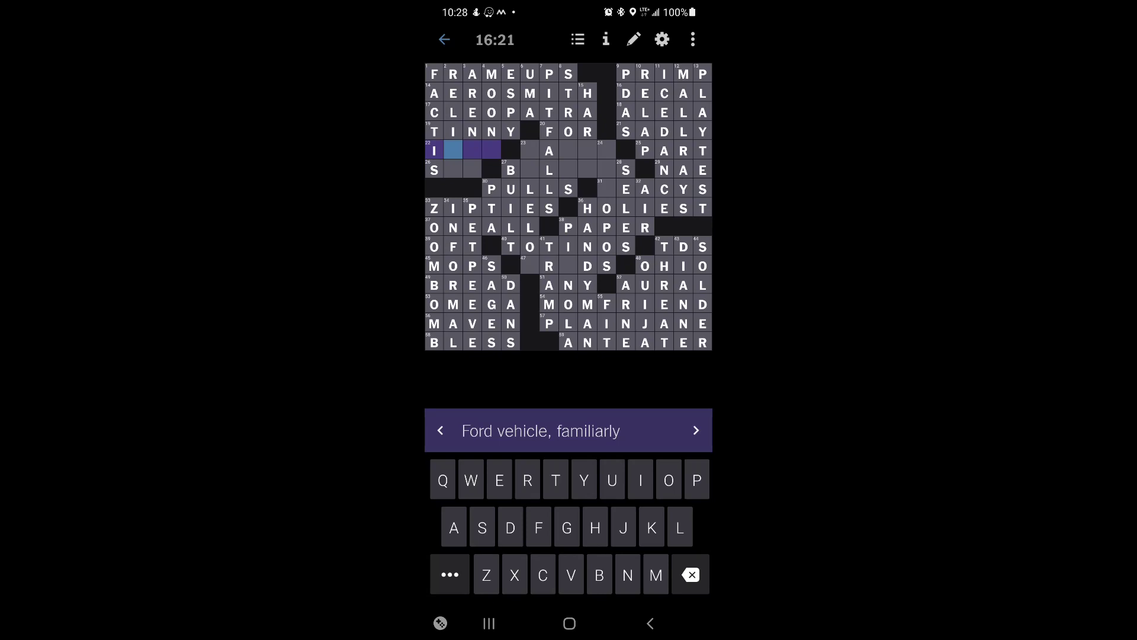
# Look over the MOON_, SE_ and IN_Y entries near the top of the grid
pyautogui.click(454, 150)
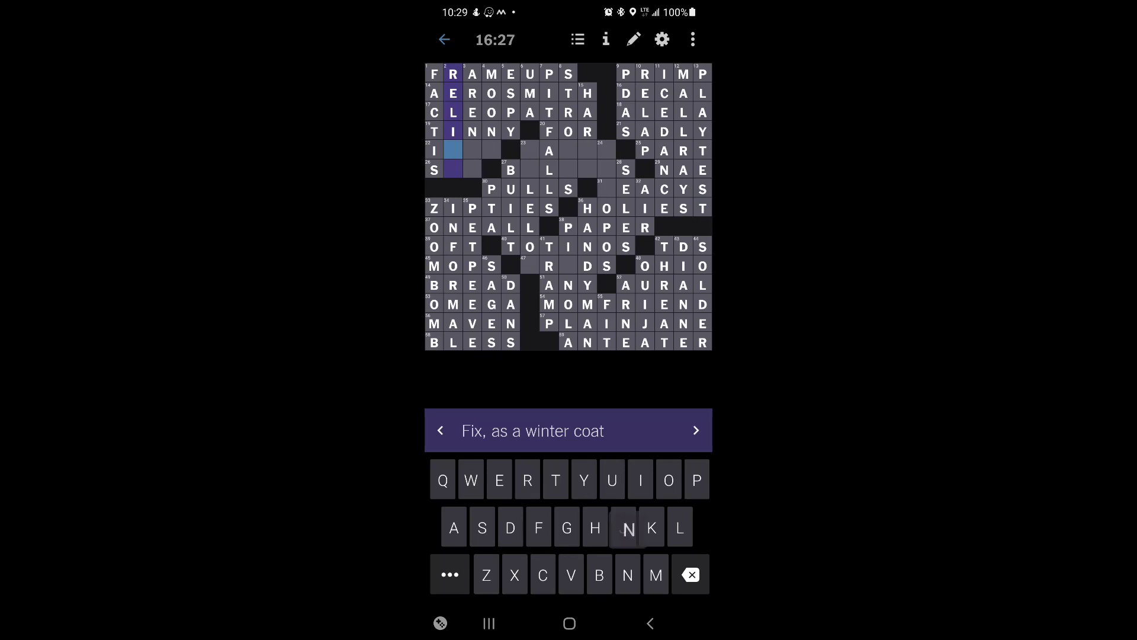
pyautogui.write('ne')
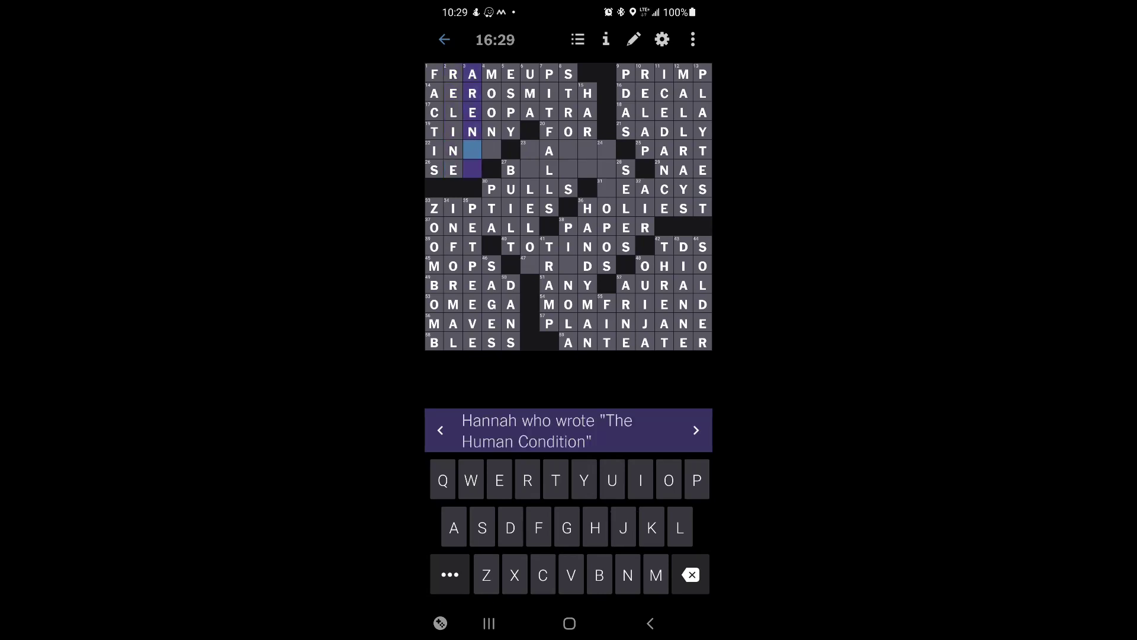
pyautogui.click(696, 430)
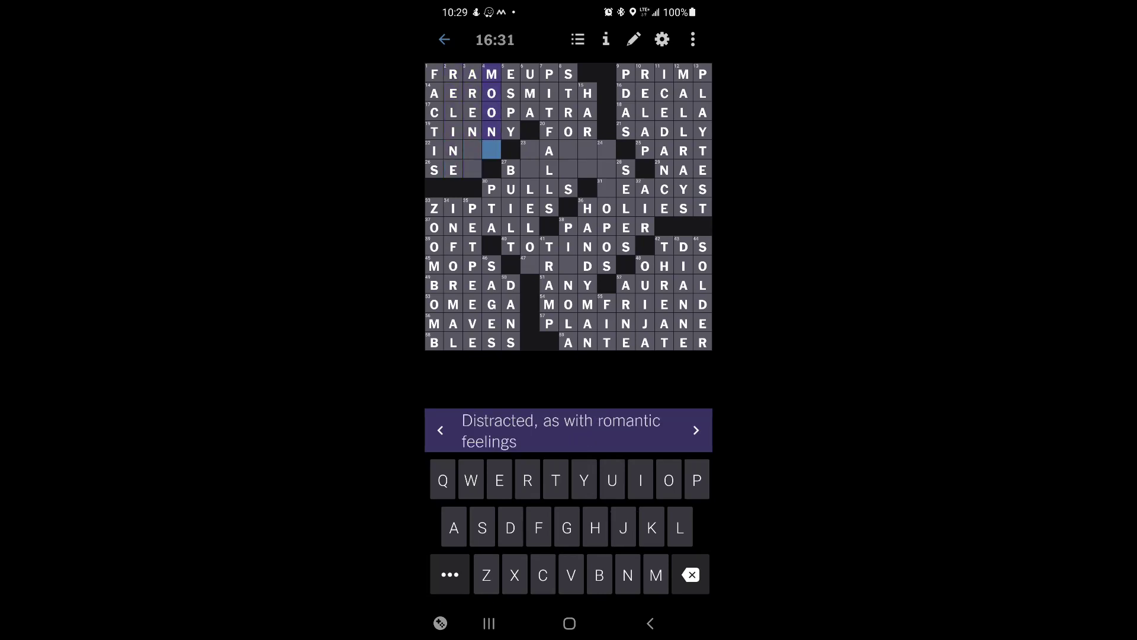
pyautogui.write('Y')
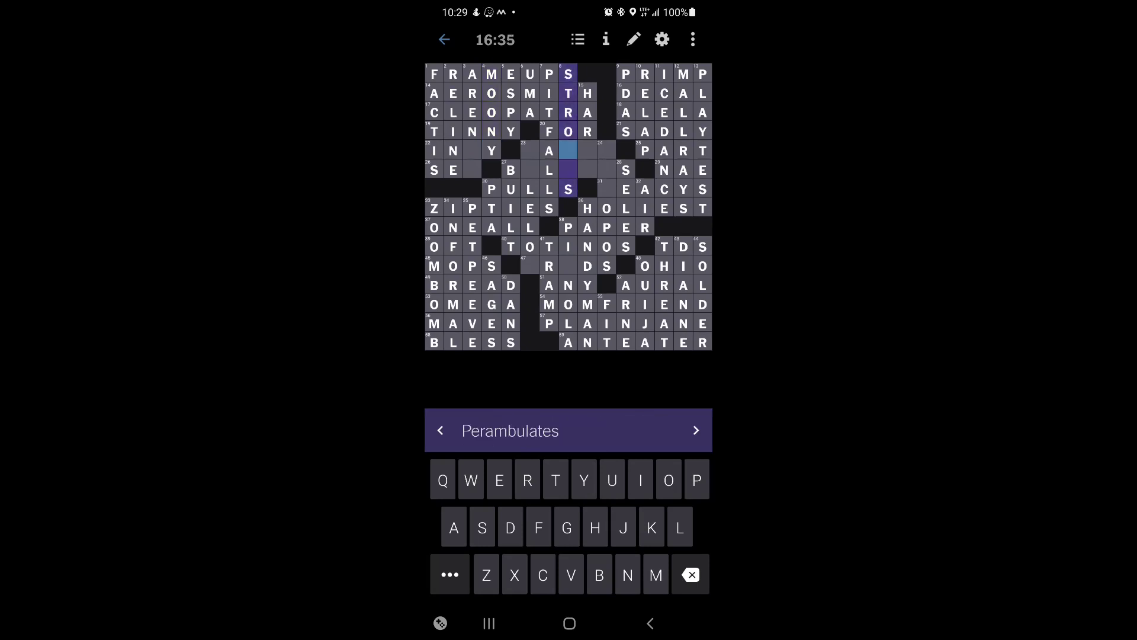
pyautogui.write('LL')
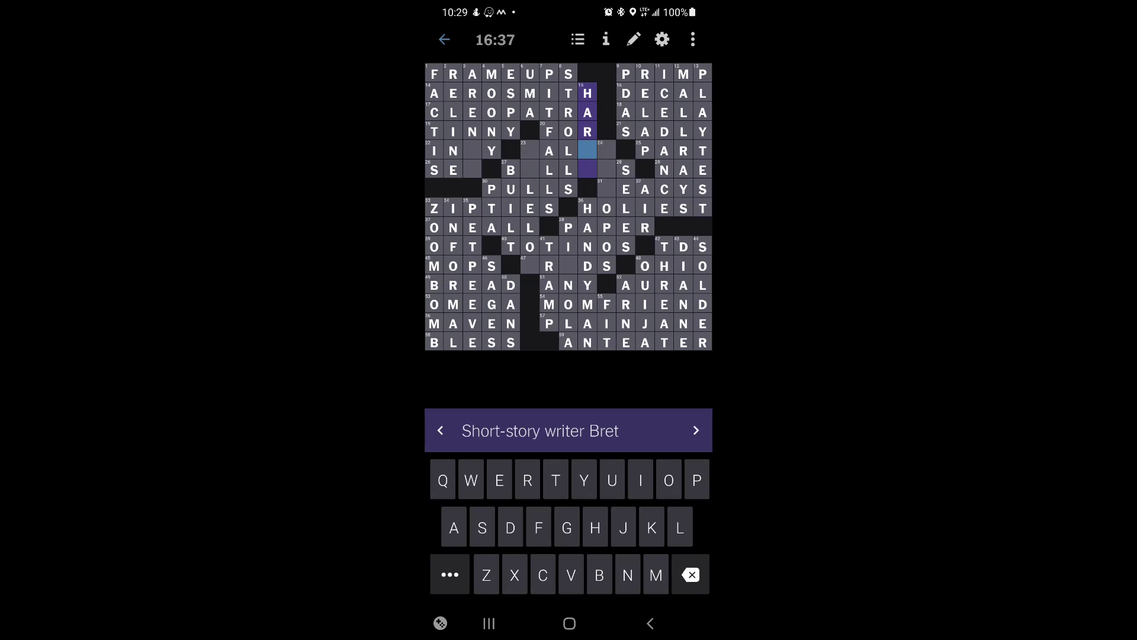
pyautogui.click(588, 150)
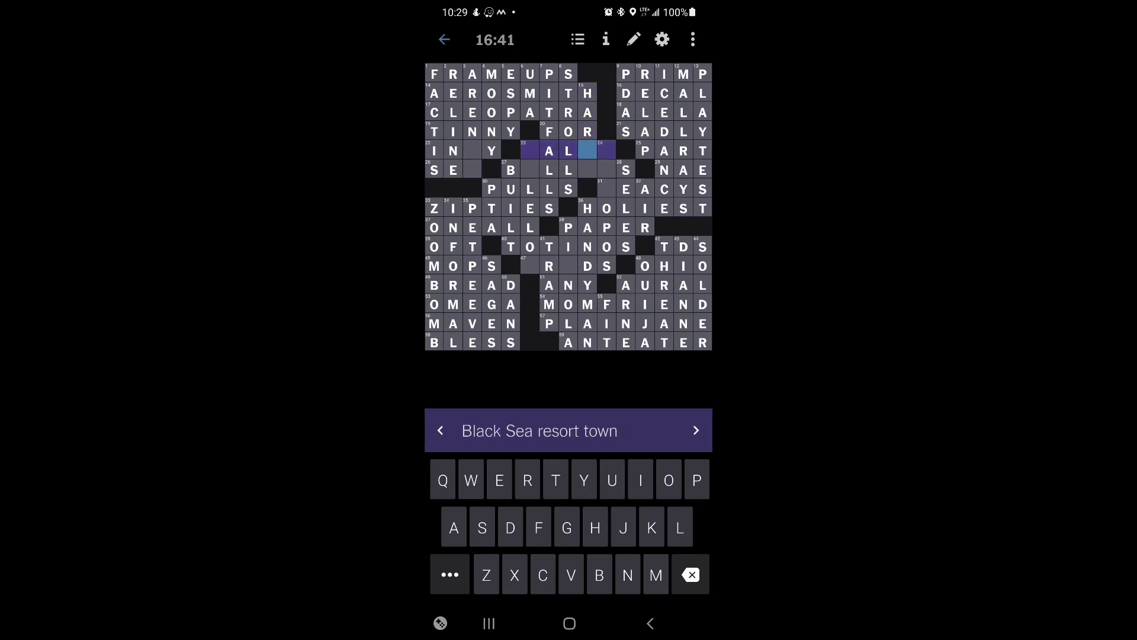
pyautogui.click(471, 170)
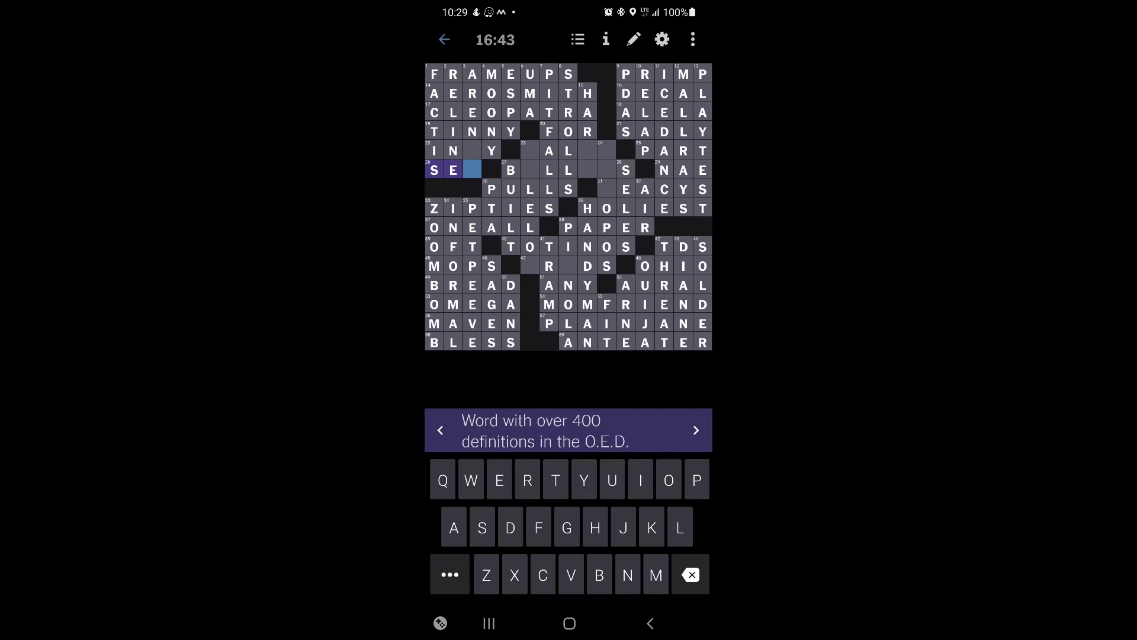
pyautogui.click(472, 170)
pyautogui.write('E')
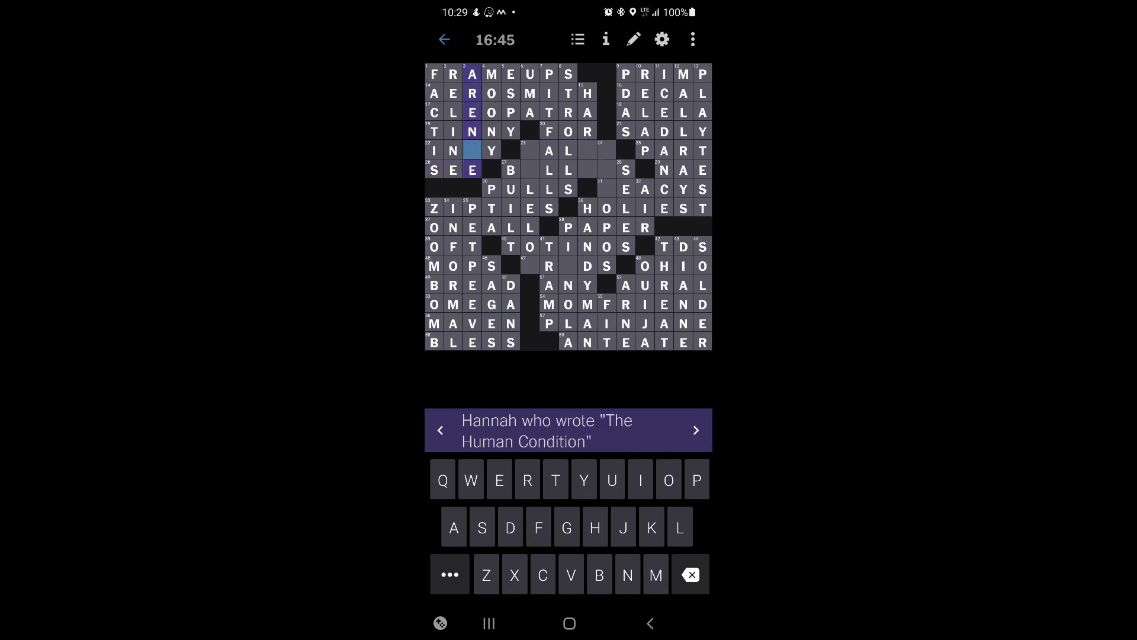
pyautogui.click(472, 150)
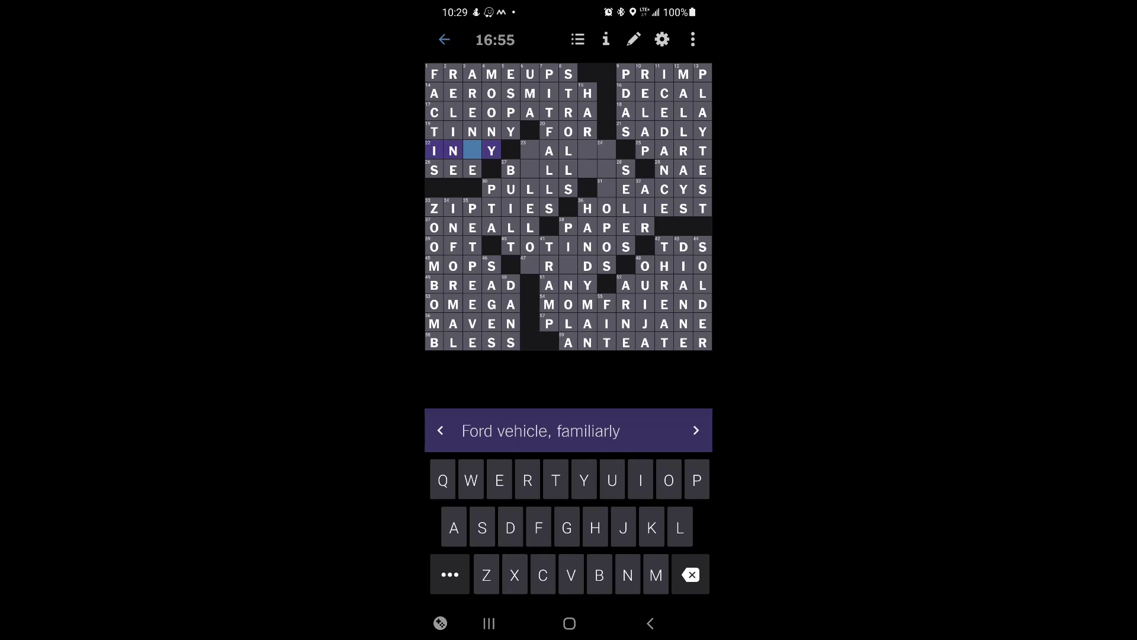
pyautogui.click(472, 151)
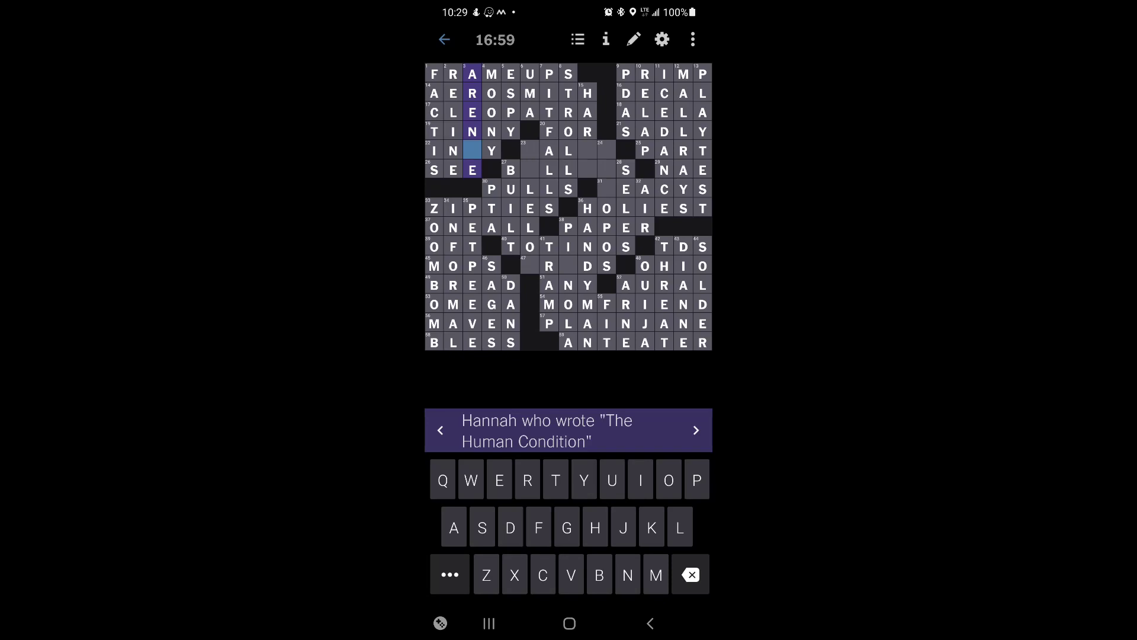
pyautogui.click(472, 151)
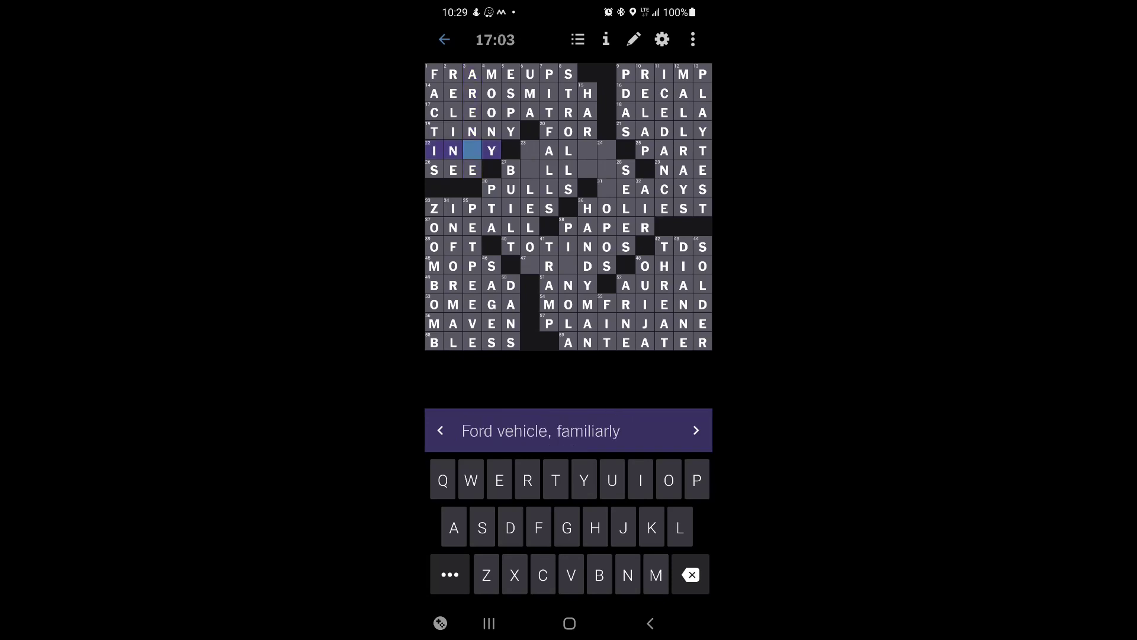
# Fill UE into B_LLS to make BULLETS, and add T to the One of the Fates answer
pyautogui.click(529, 150)
pyautogui.click(530, 170)
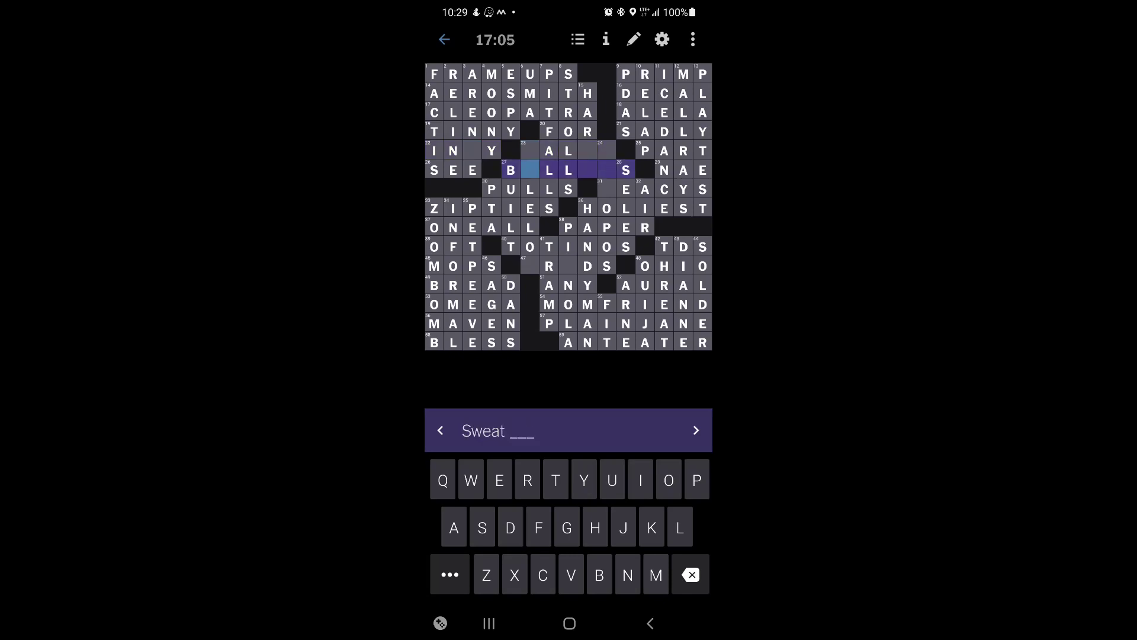
pyautogui.write('ULLE')
pyautogui.click(607, 169)
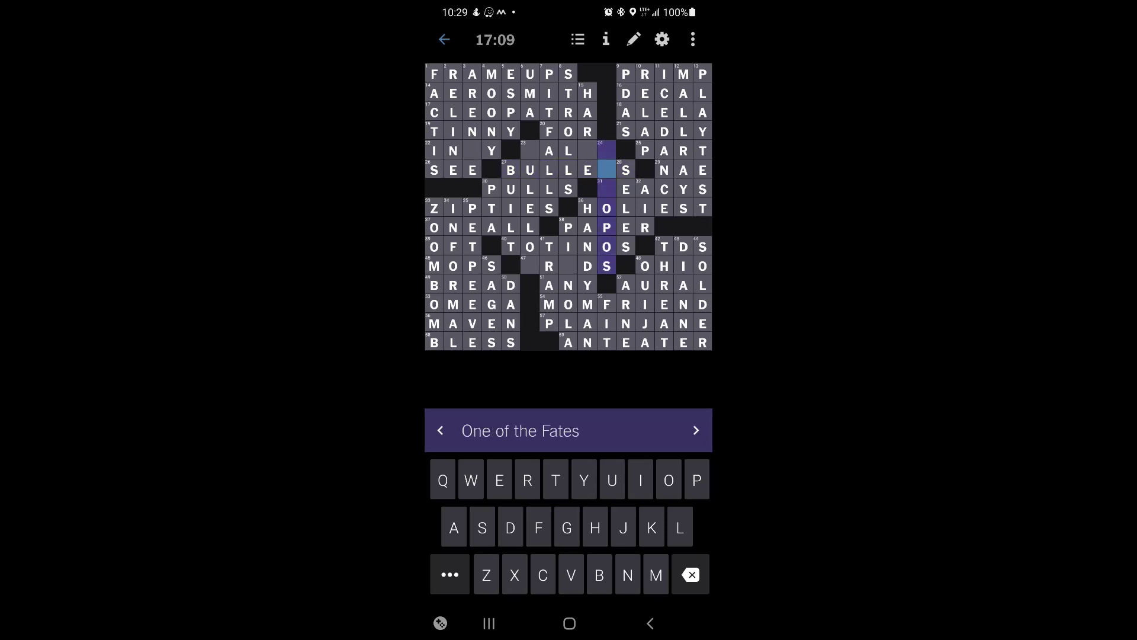
pyautogui.write('T')
# Complete GRADS with A and G, then enter YALT for the Black Sea resort town
pyautogui.click(568, 266)
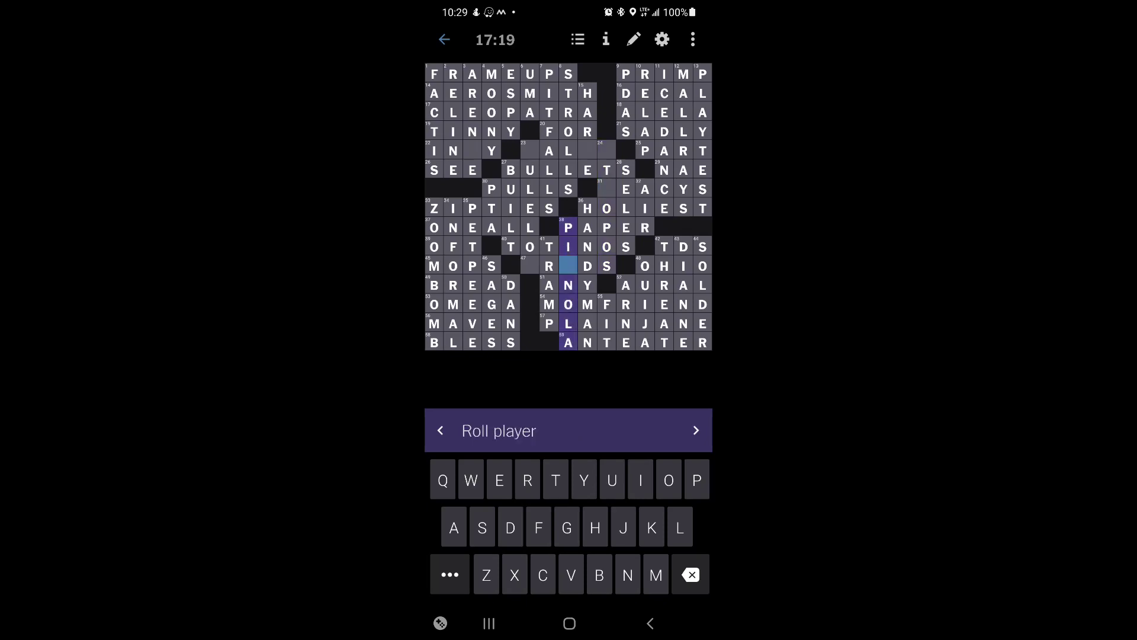
pyautogui.click(569, 265)
pyautogui.write('a')
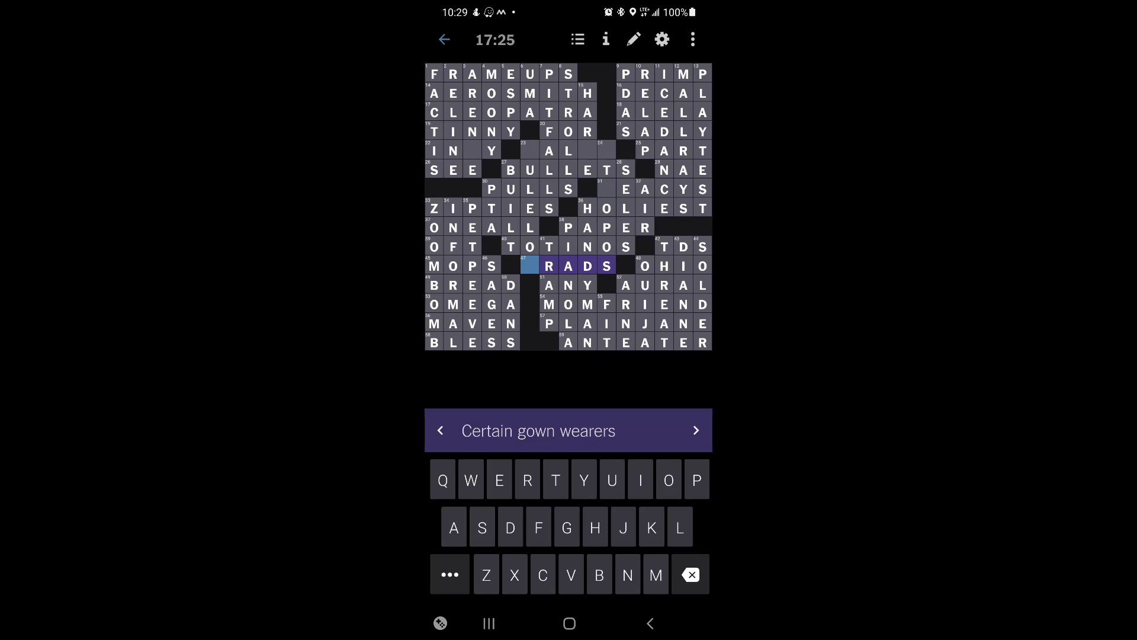
pyautogui.click(530, 264)
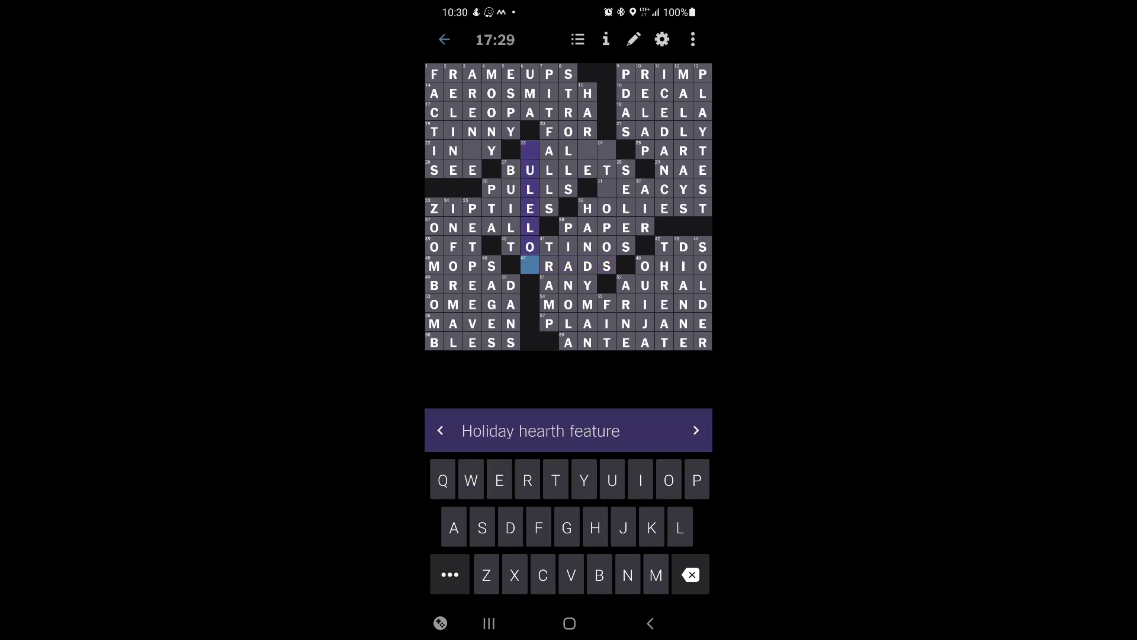
pyautogui.write('g')
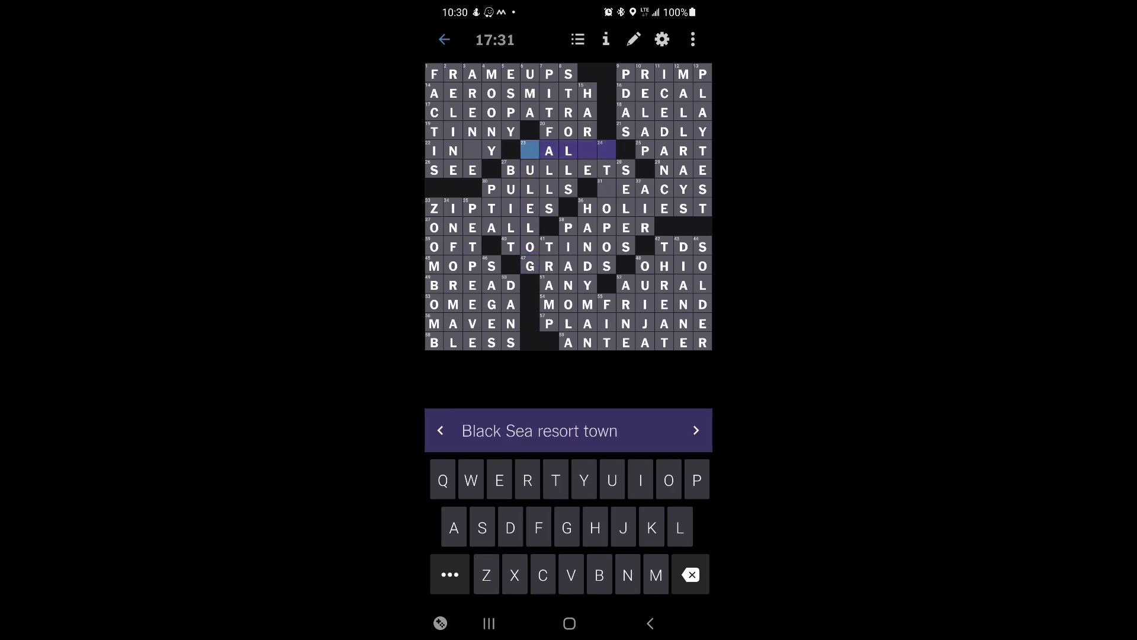
pyautogui.write('y')
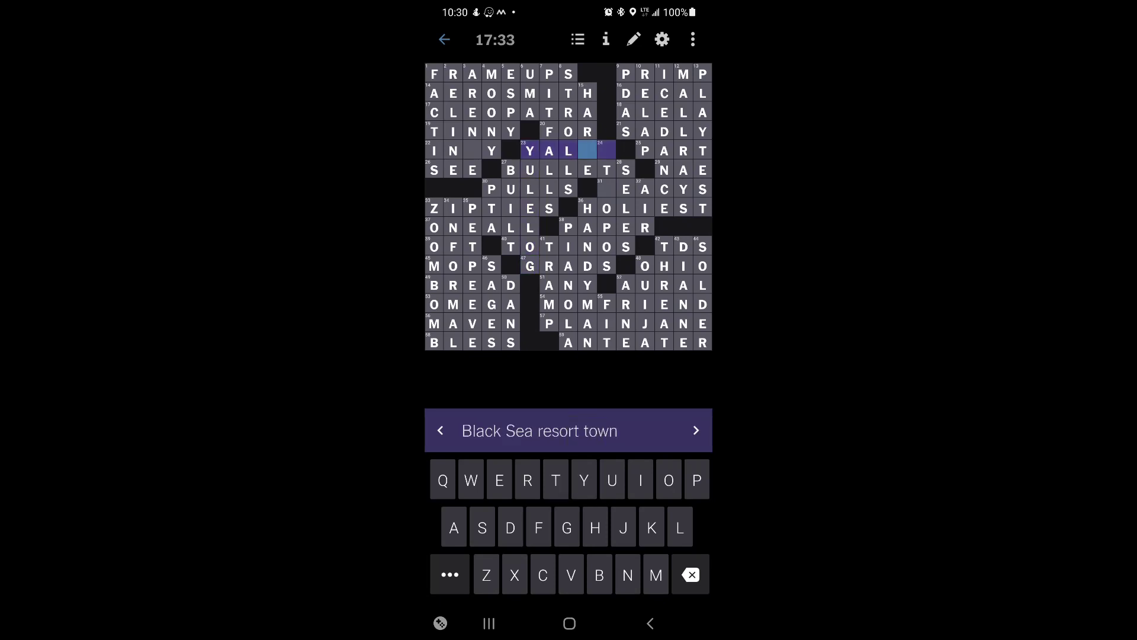
pyautogui.write('ta')
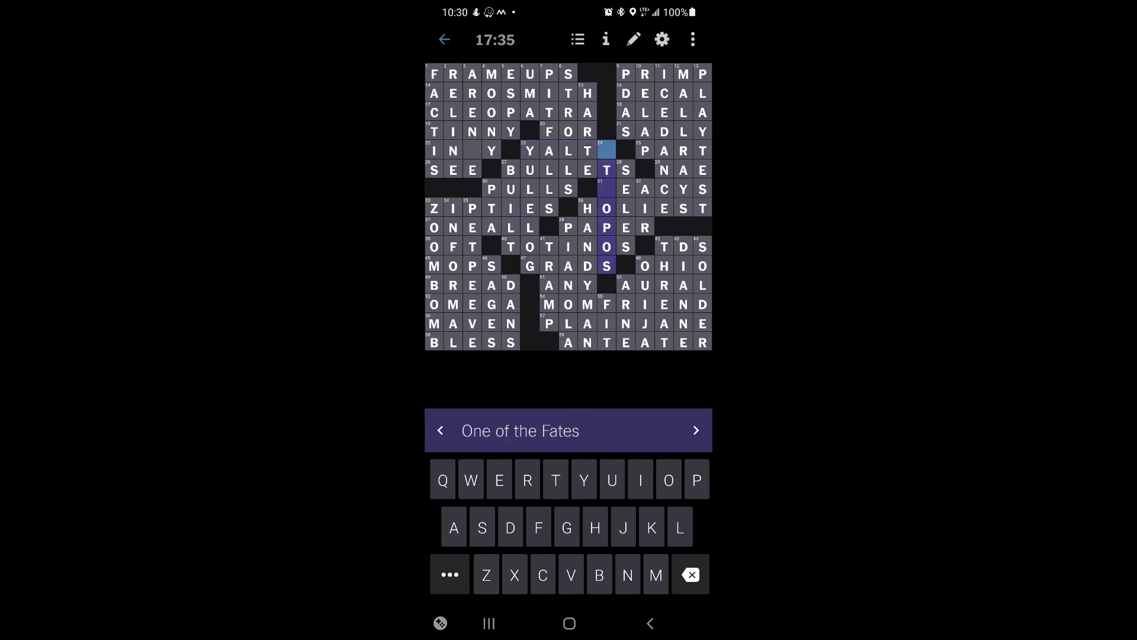
pyautogui.write('a')
# Finish YALTA while checking the 'Bites, in a sense' and One of the Fates clues
pyautogui.click(607, 189)
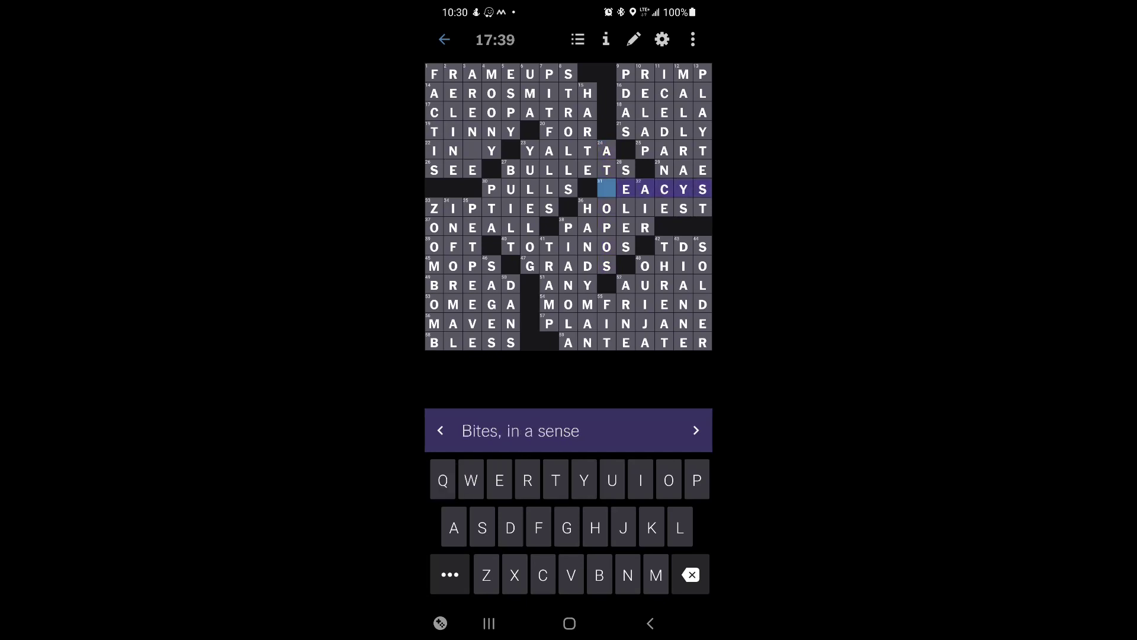
pyautogui.click(606, 189)
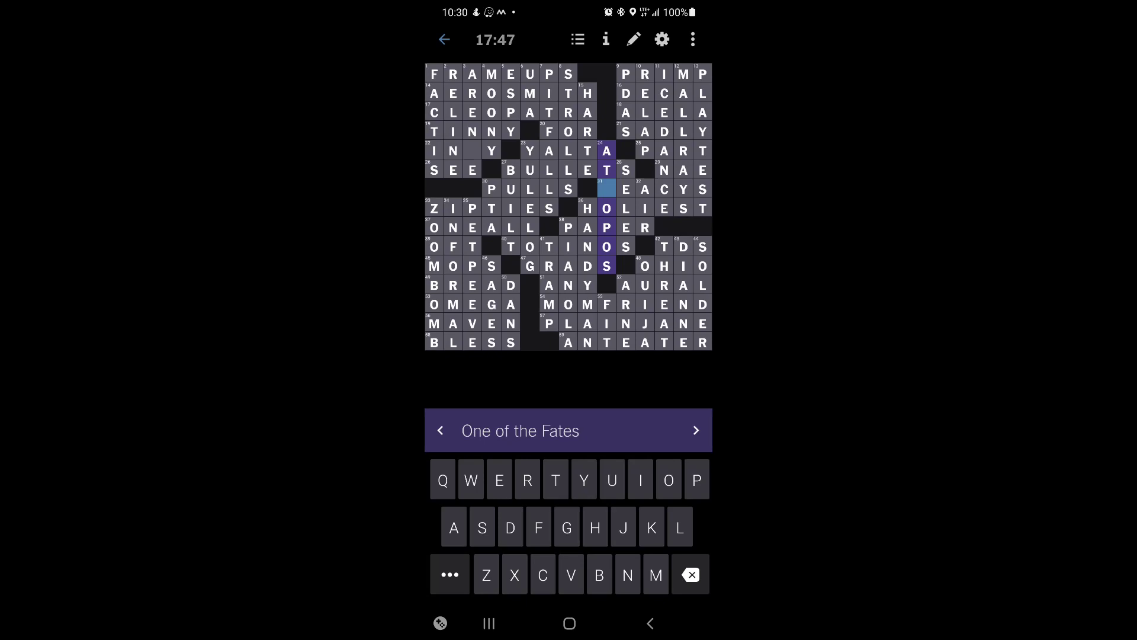
pyautogui.click(607, 188)
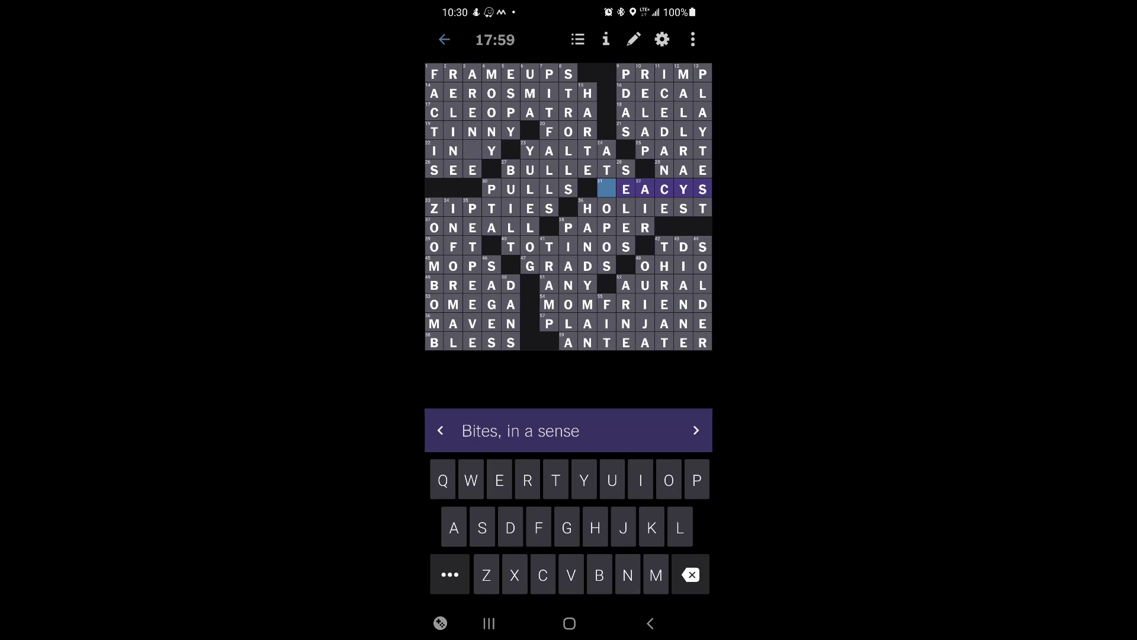
# Enter D to make INDY, then D in the 'Bites, in a sense' answer for DEACYS
pyautogui.click(472, 151)
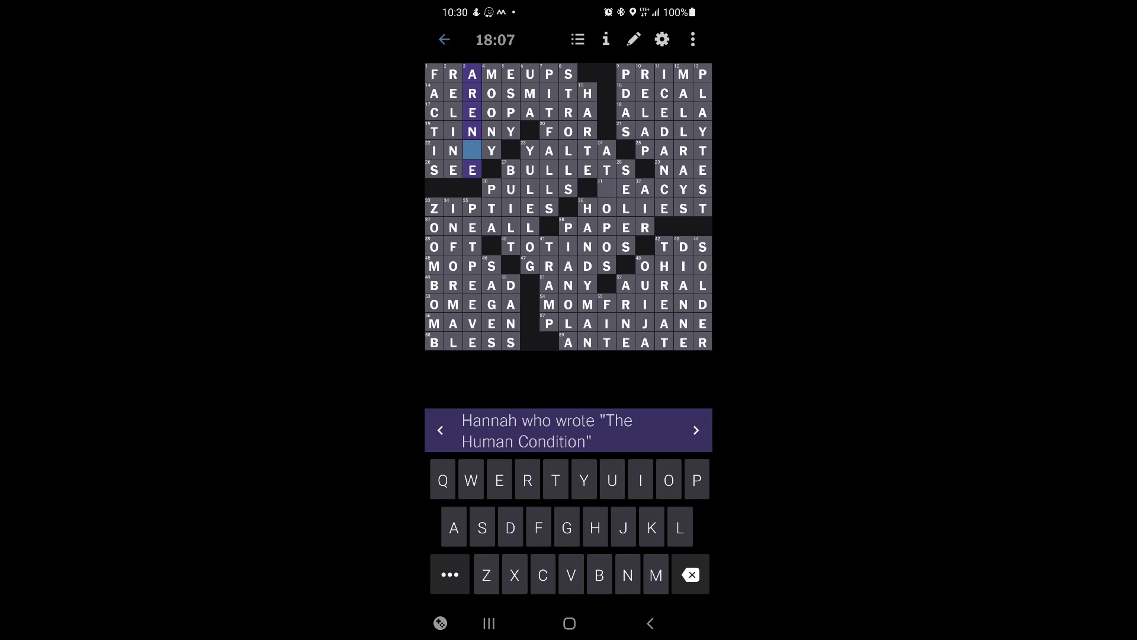
pyautogui.click(472, 150)
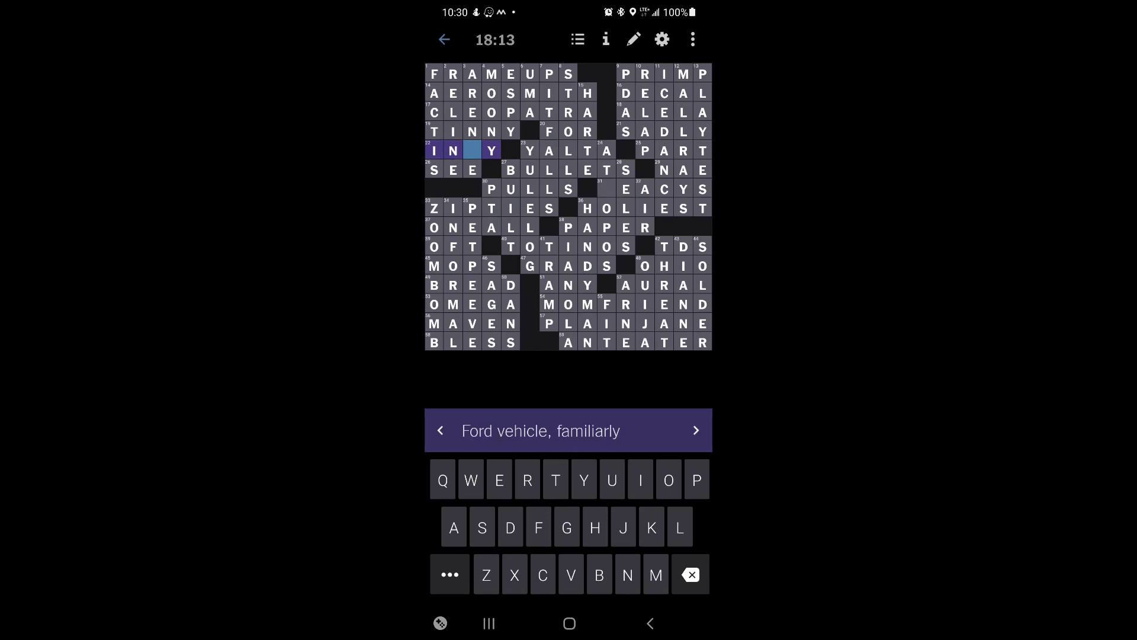
pyautogui.write('D')
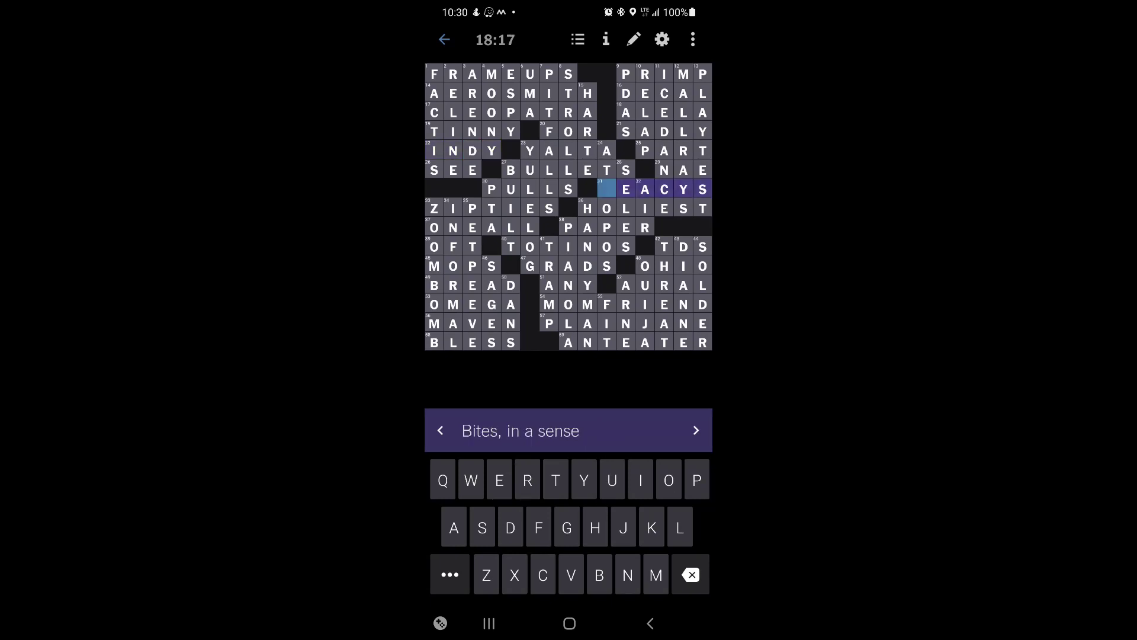
pyautogui.click(607, 188)
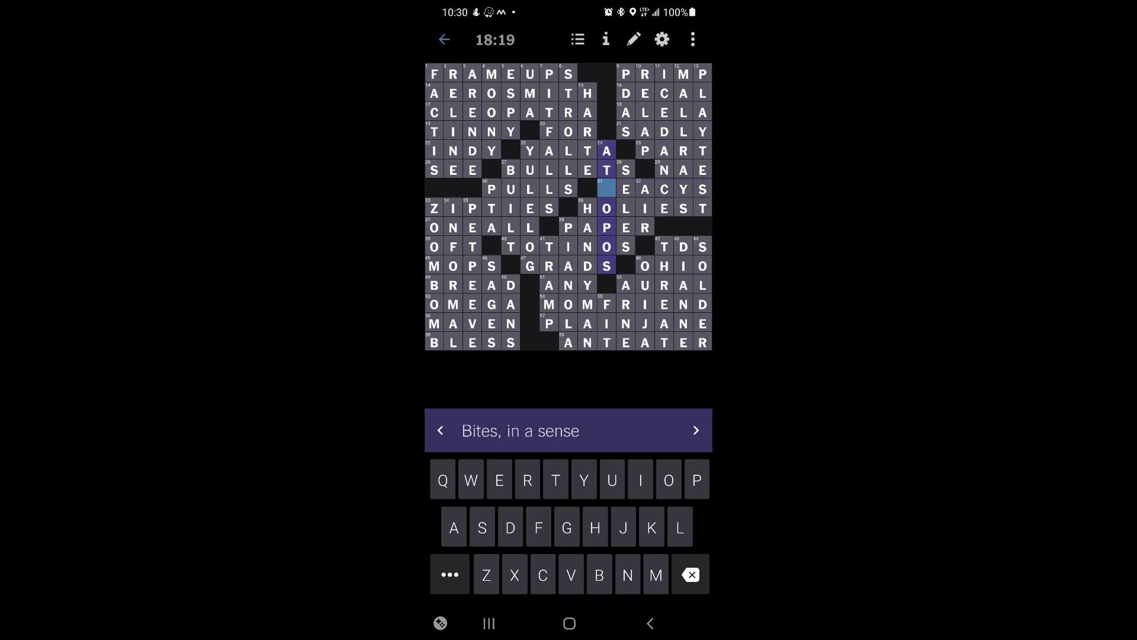
pyautogui.click(605, 188)
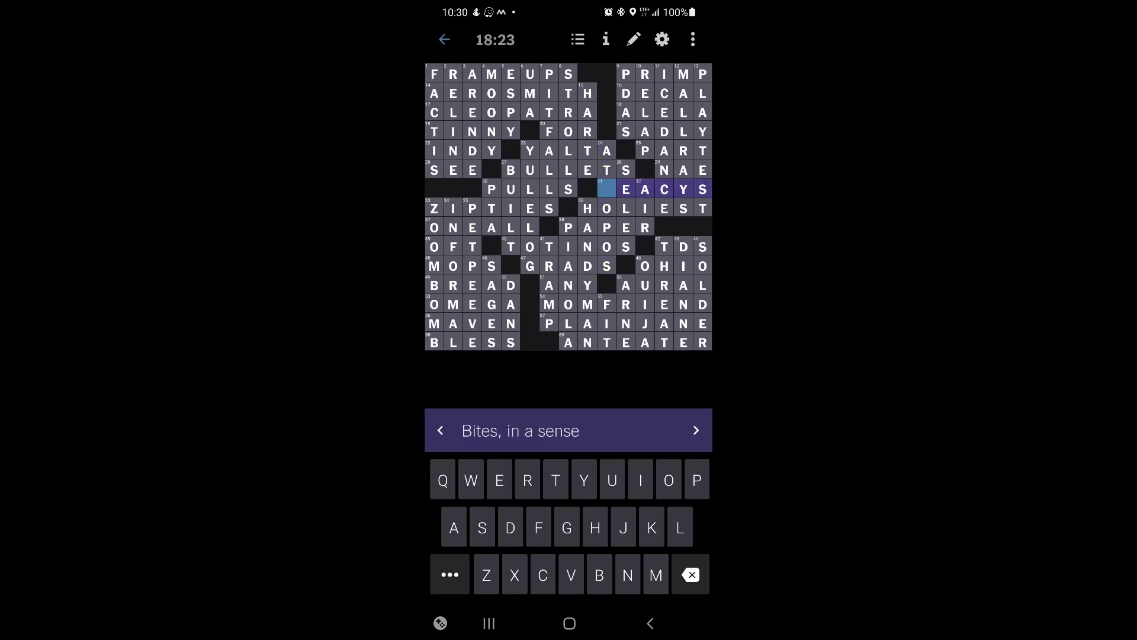
pyautogui.write('D')
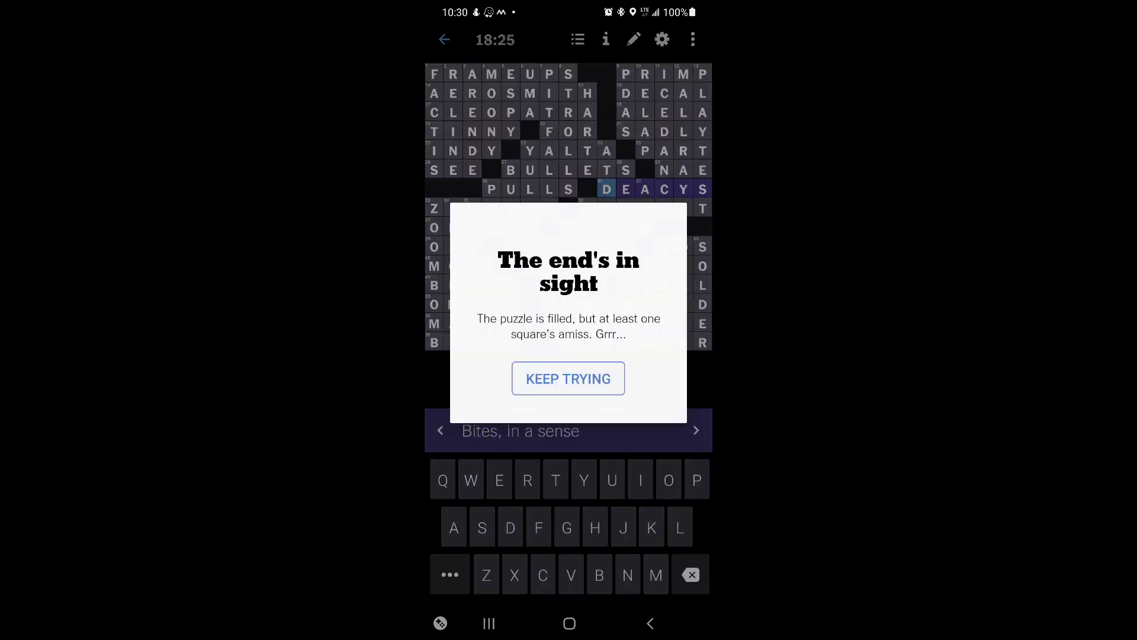
# Dismiss the 'The end's in sight' wrong-square notice with KEEP TRYING
pyautogui.click(568, 379)
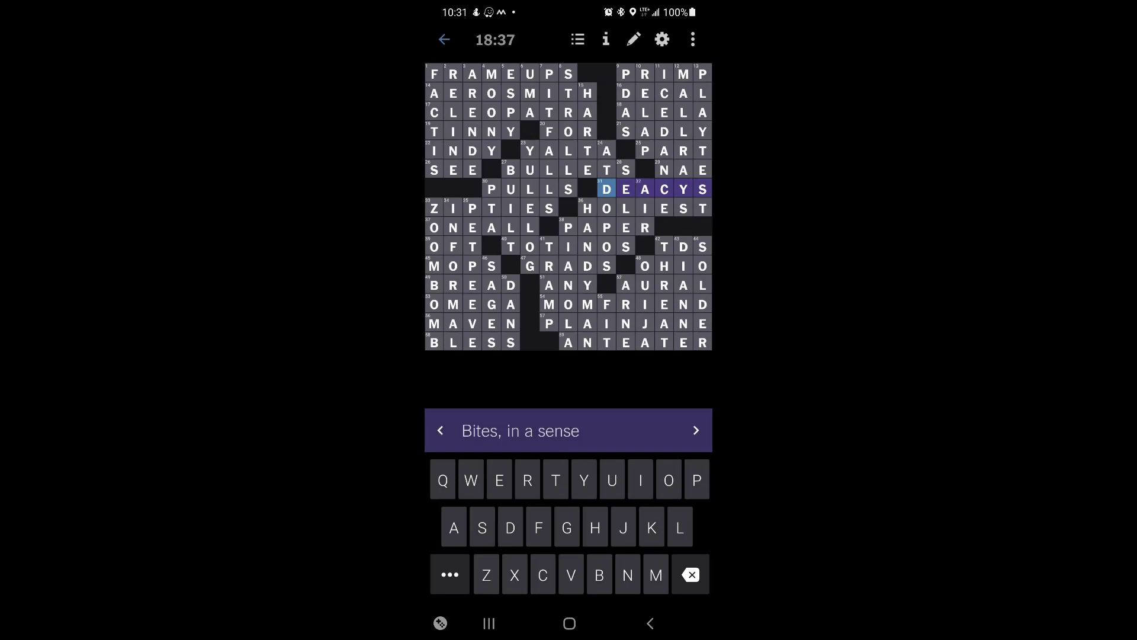
pyautogui.click(696, 431)
pyautogui.click(696, 430)
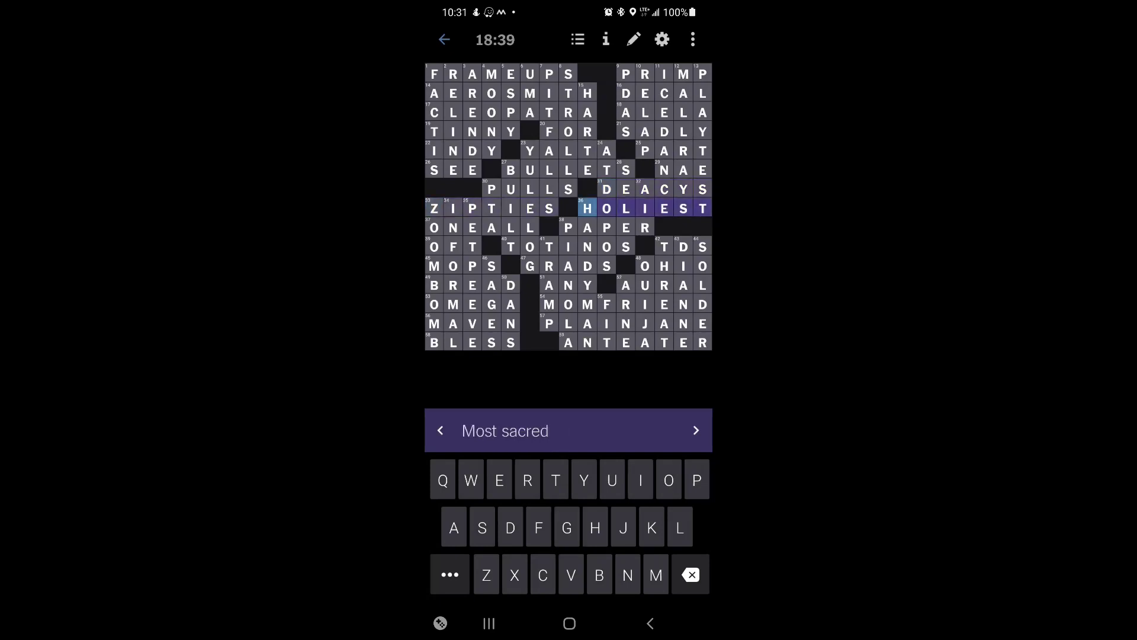
pyautogui.click(696, 430)
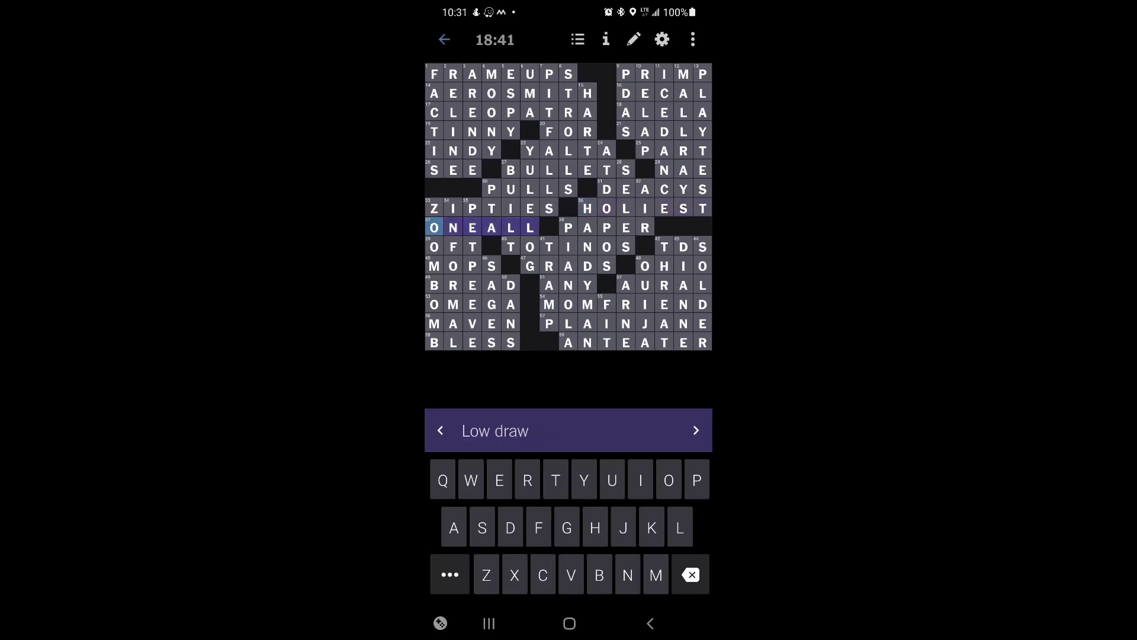
pyautogui.click(695, 431)
pyautogui.click(695, 430)
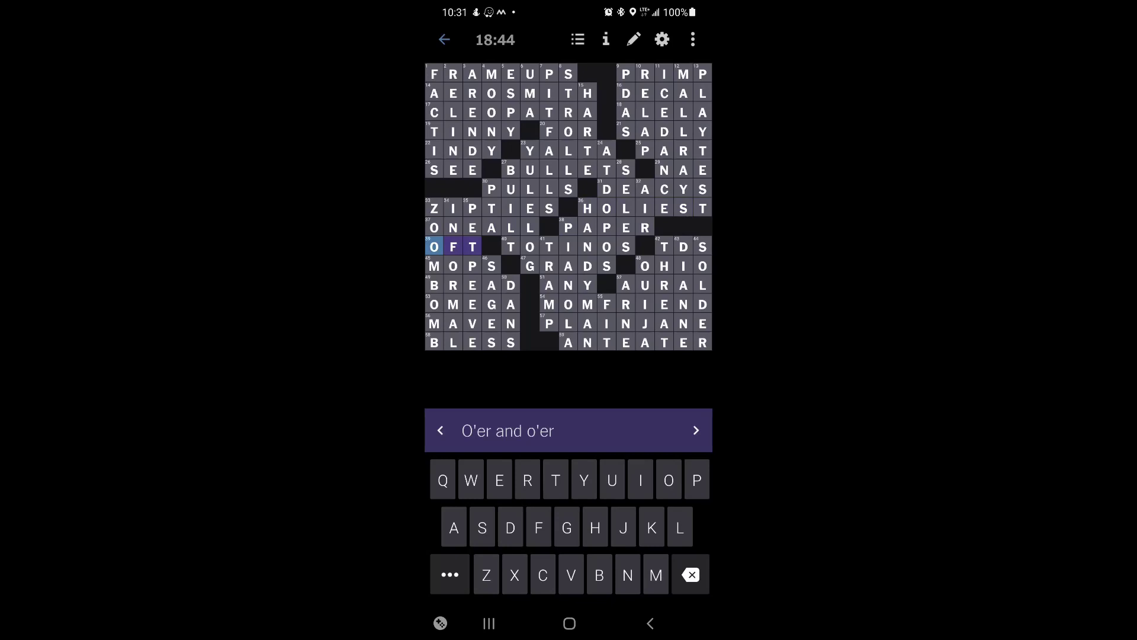
pyautogui.click(696, 430)
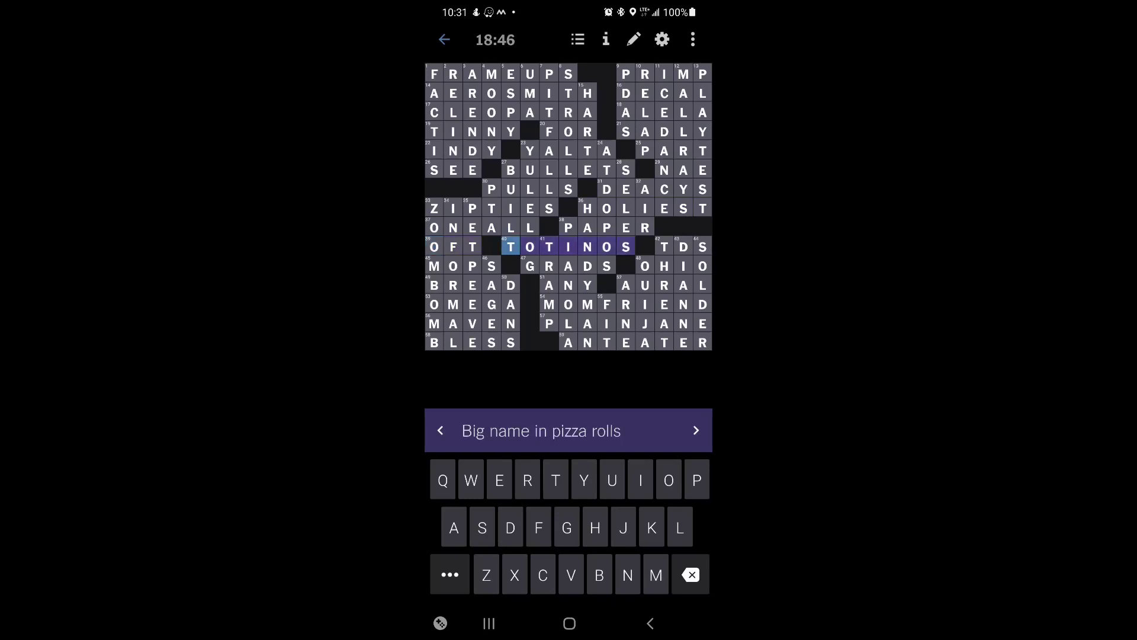
pyautogui.click(695, 430)
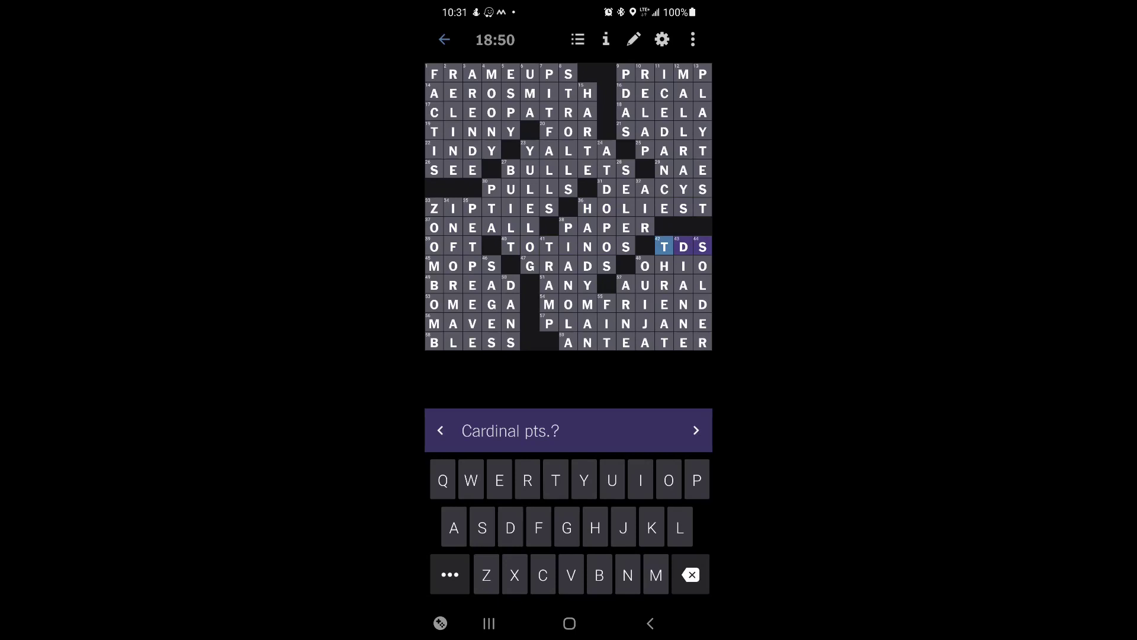
pyautogui.click(695, 430)
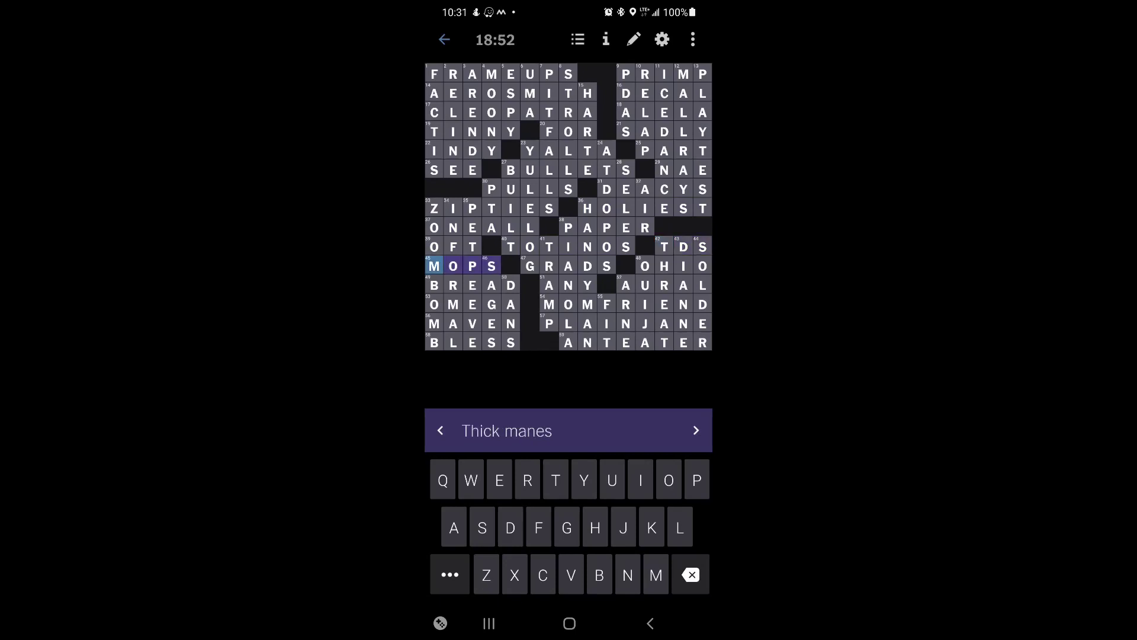
pyautogui.click(696, 430)
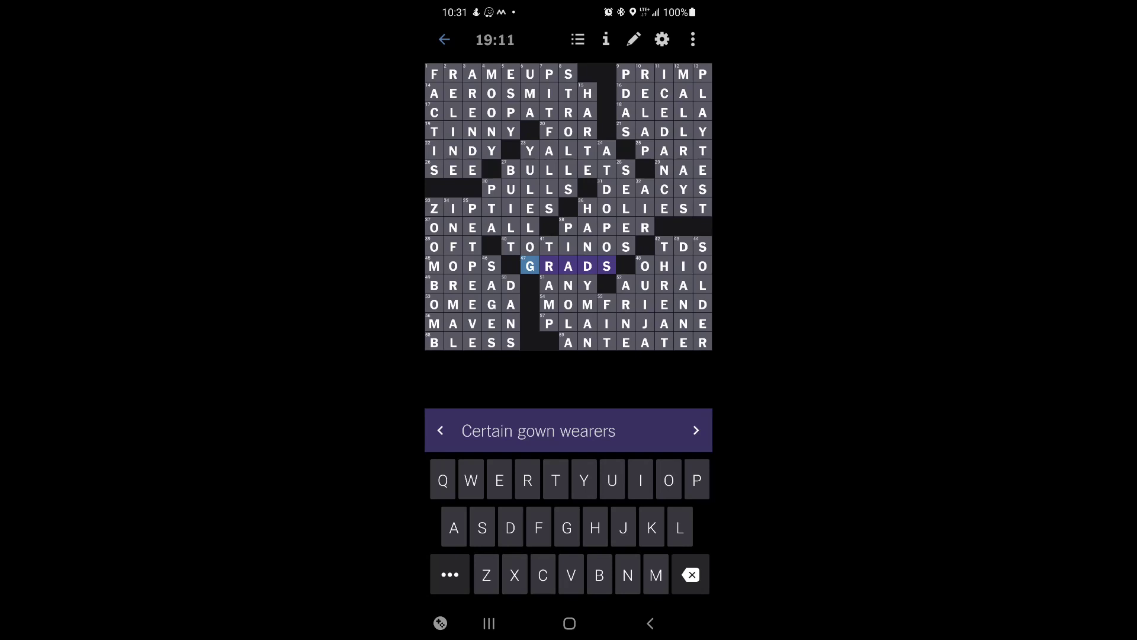
pyautogui.click(696, 430)
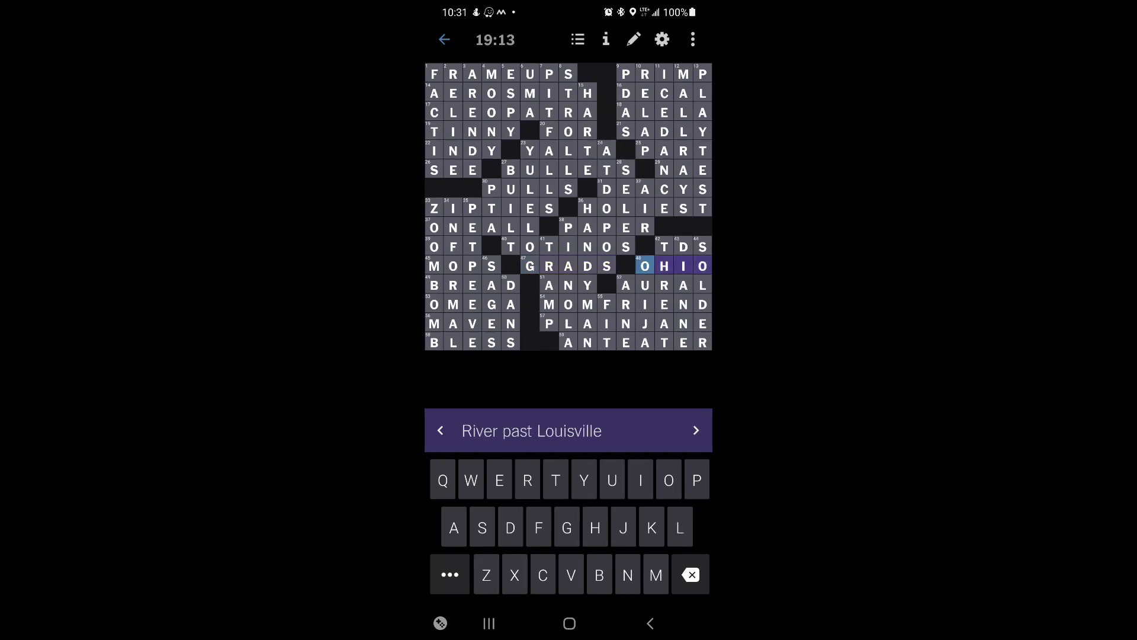
pyautogui.click(696, 430)
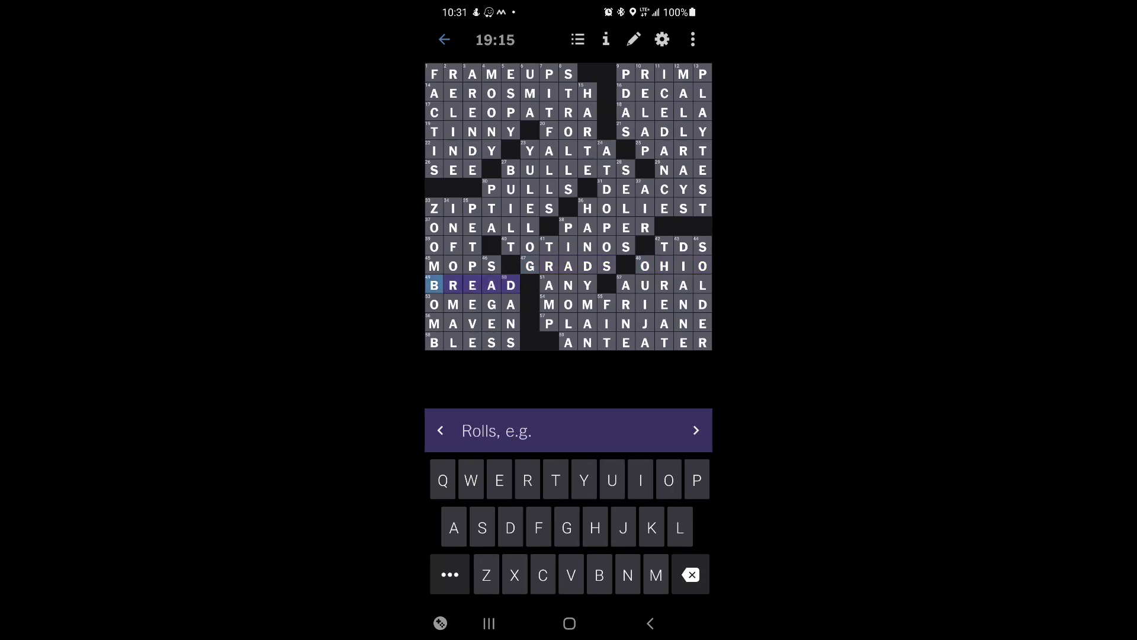
pyautogui.click(696, 430)
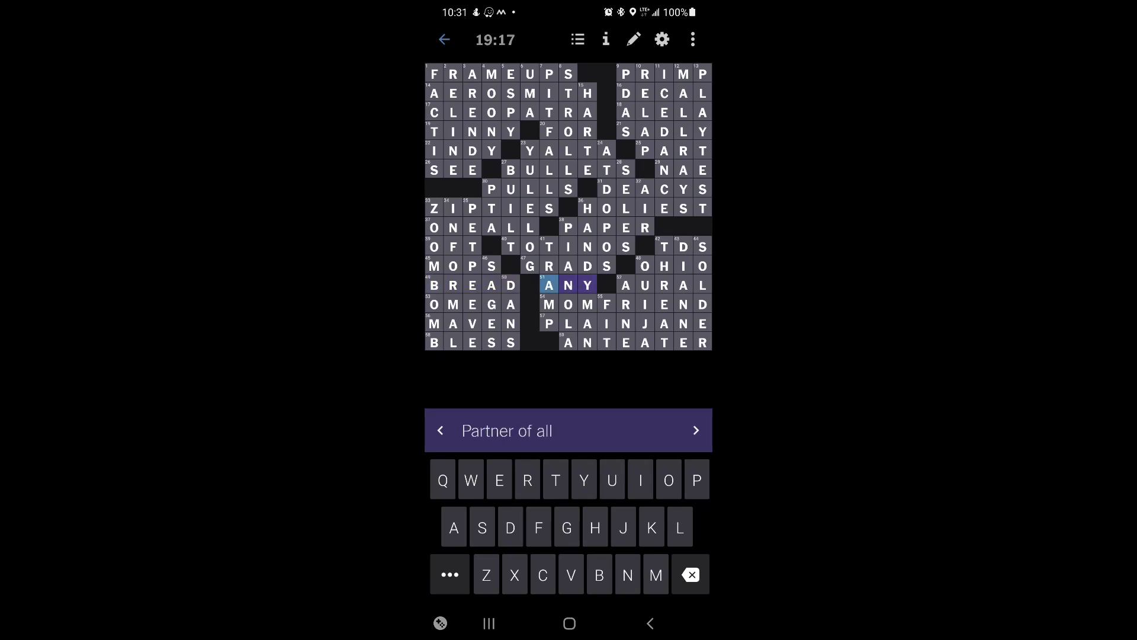
pyautogui.click(696, 430)
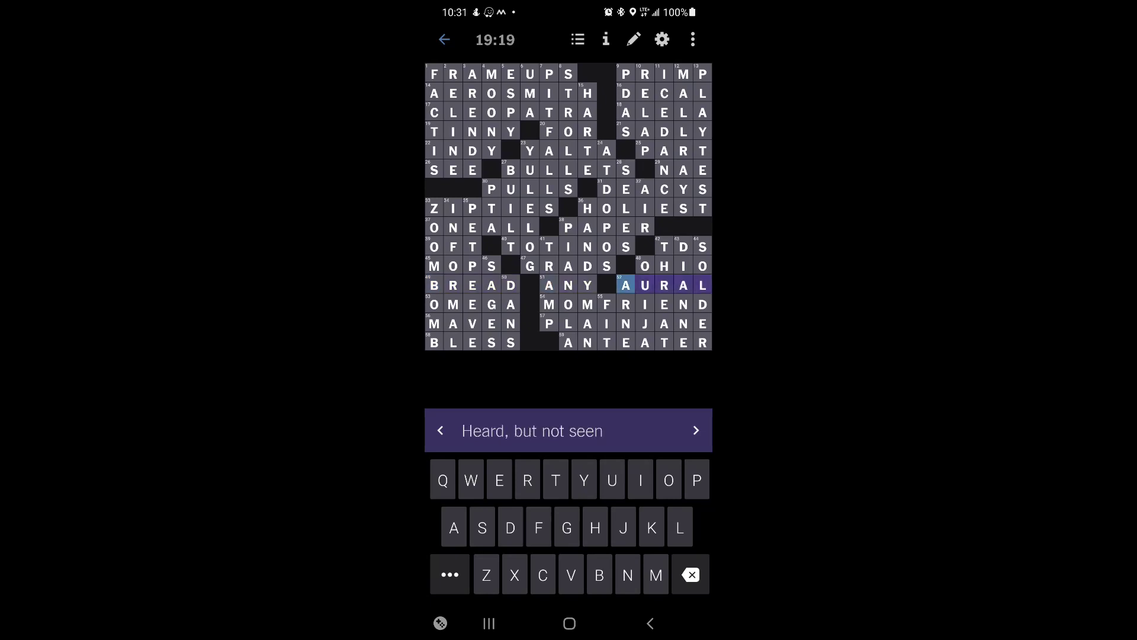
pyautogui.click(696, 430)
pyautogui.click(696, 430)
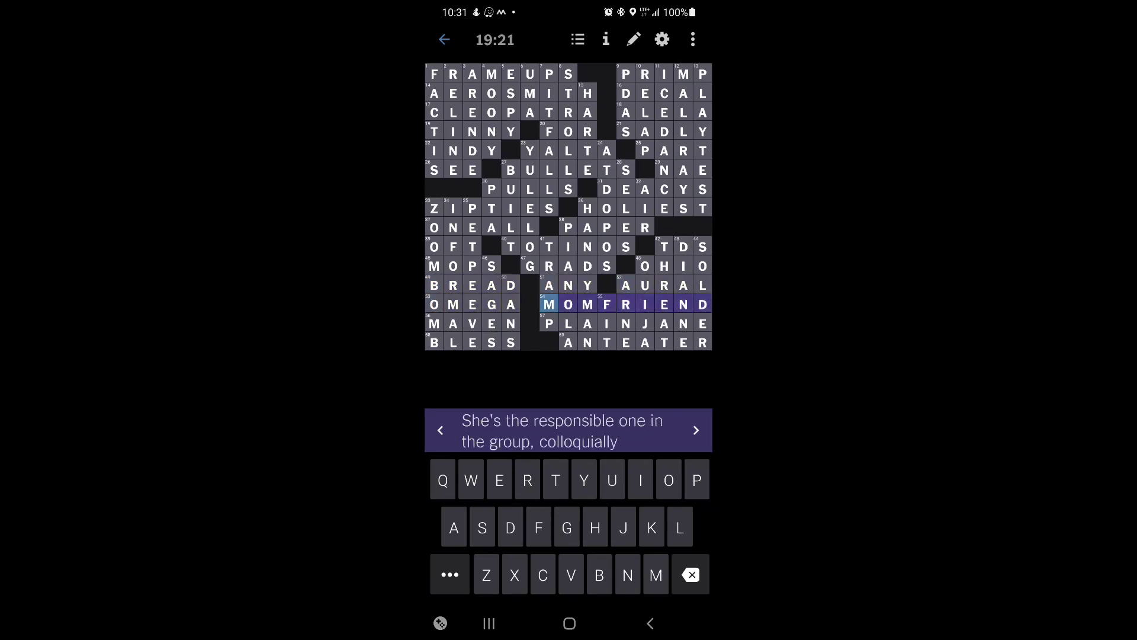
pyautogui.click(696, 430)
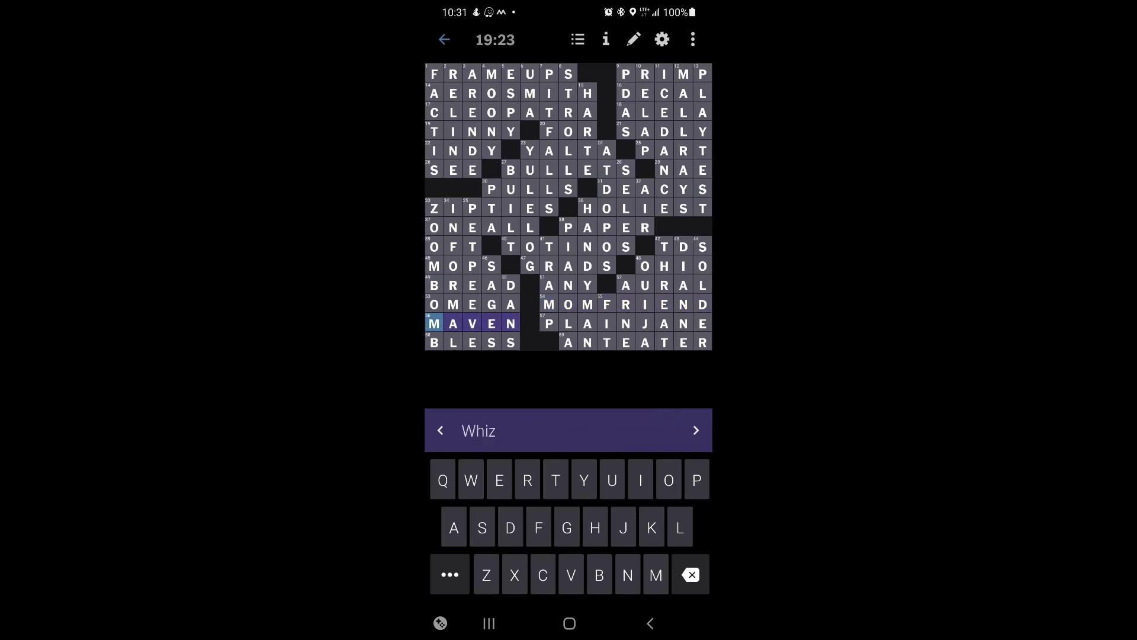
pyautogui.click(696, 430)
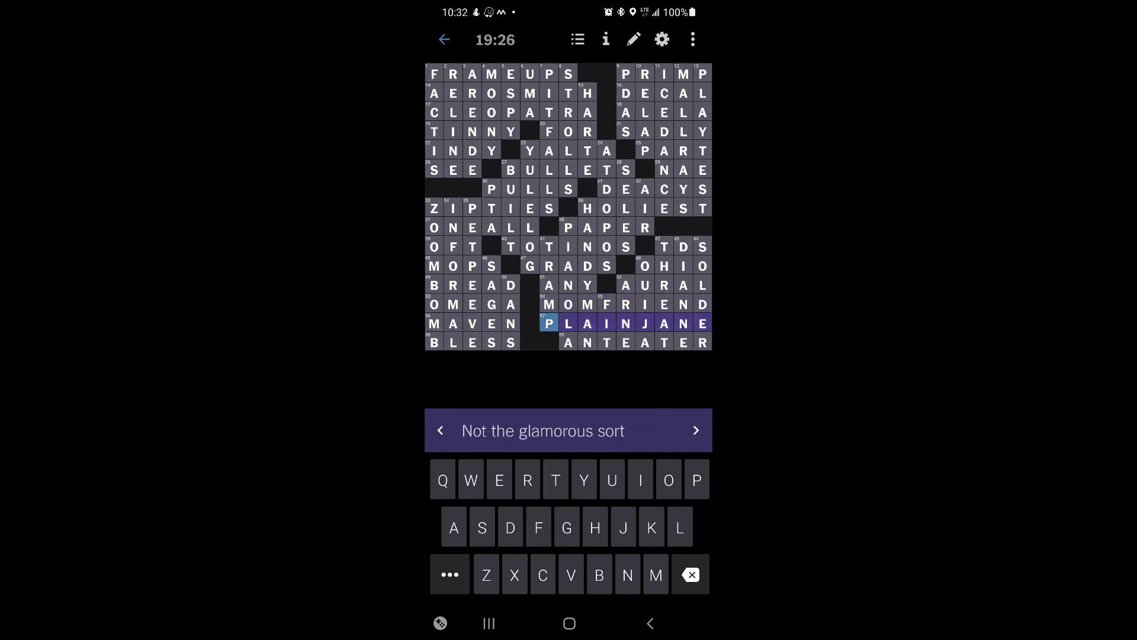
pyautogui.click(696, 430)
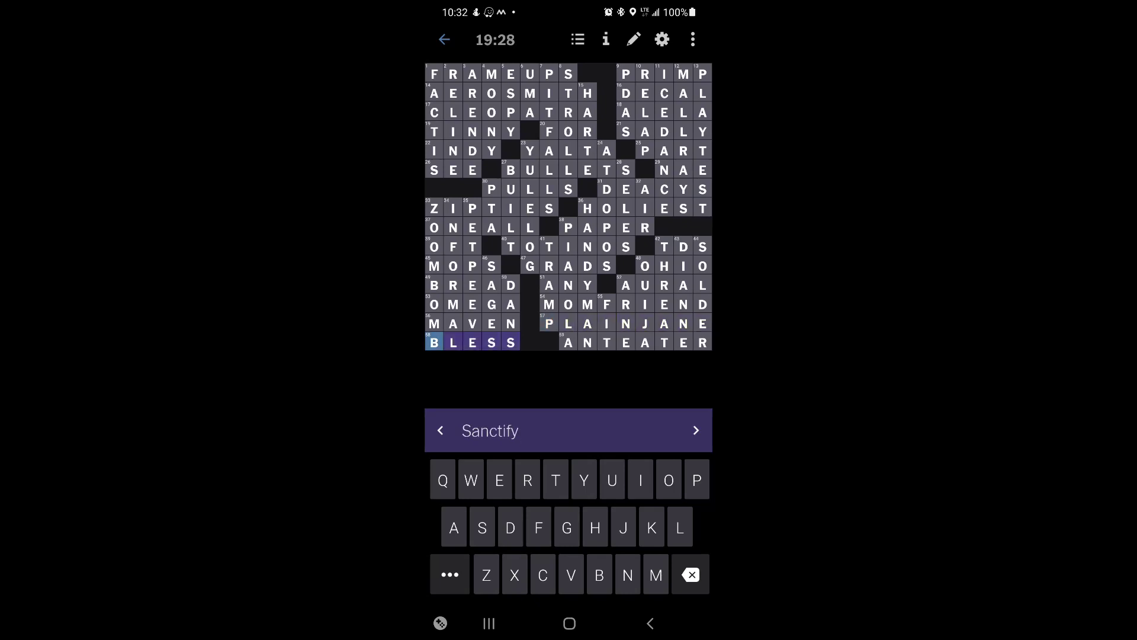
pyautogui.click(695, 430)
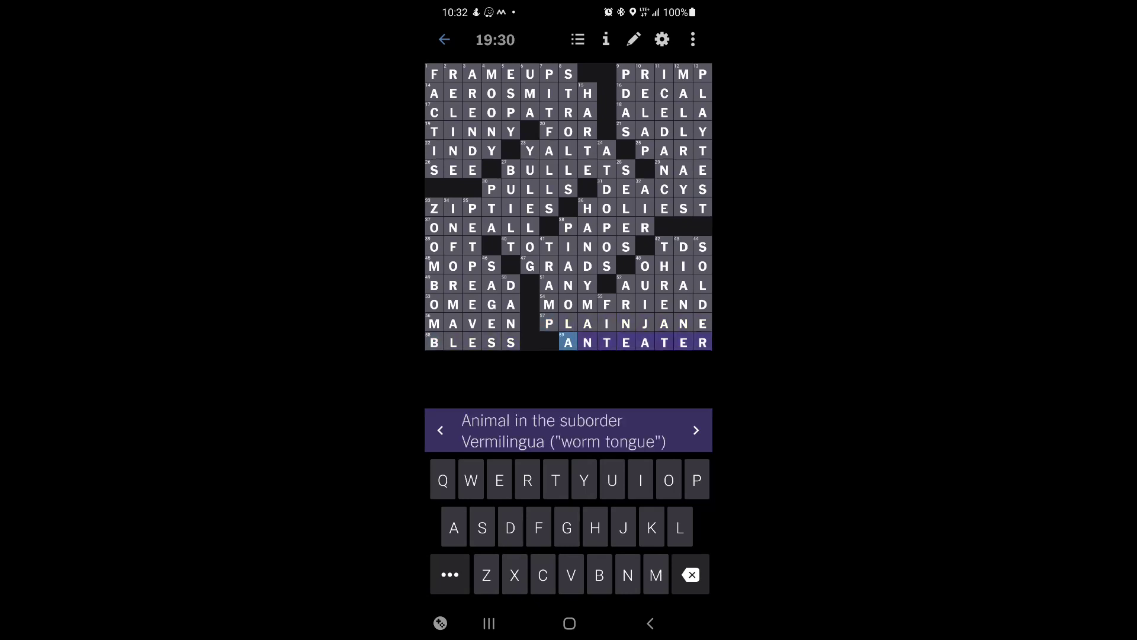
pyautogui.click(696, 430)
# Review the down answers in turn, from the winter-coat clue to the Kevin Smith film
pyautogui.click(696, 431)
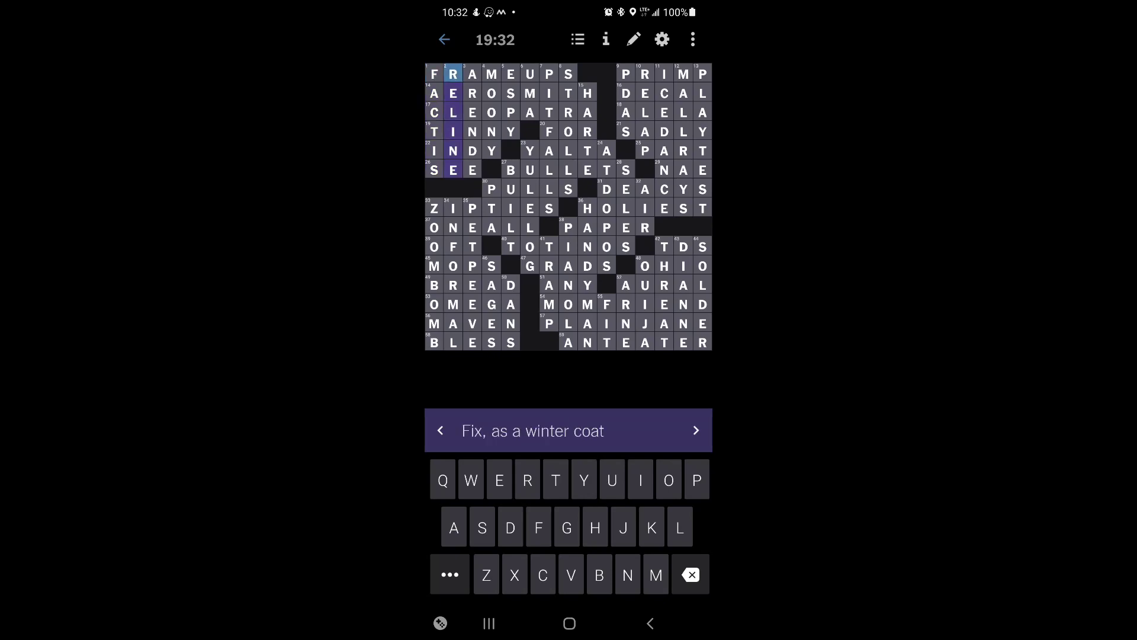
pyautogui.click(695, 430)
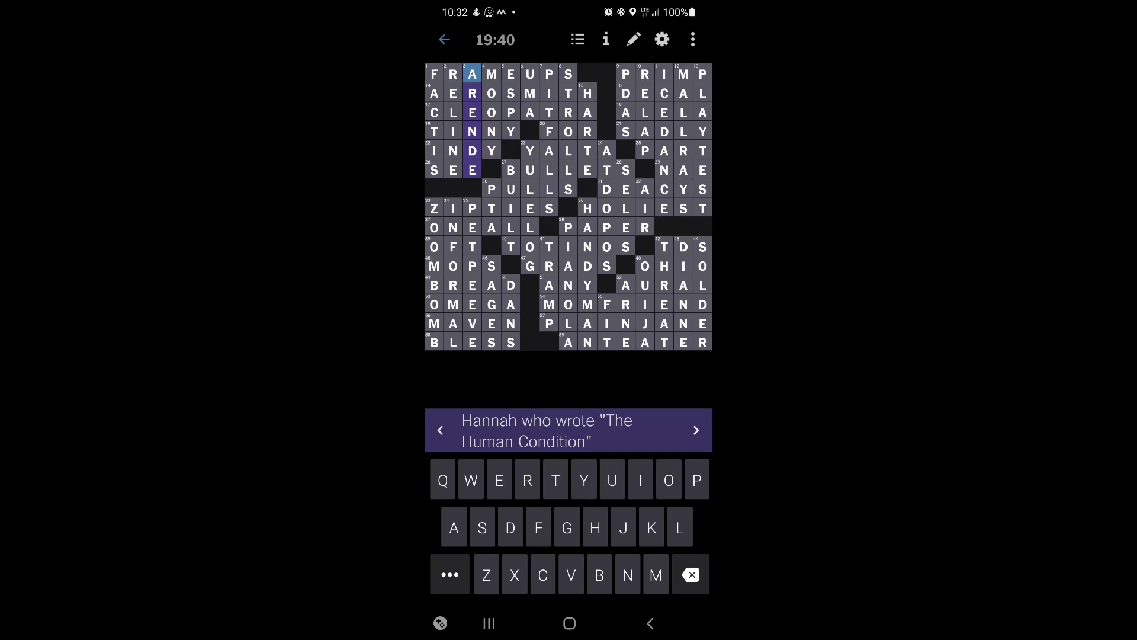
pyautogui.click(696, 430)
pyautogui.click(696, 430)
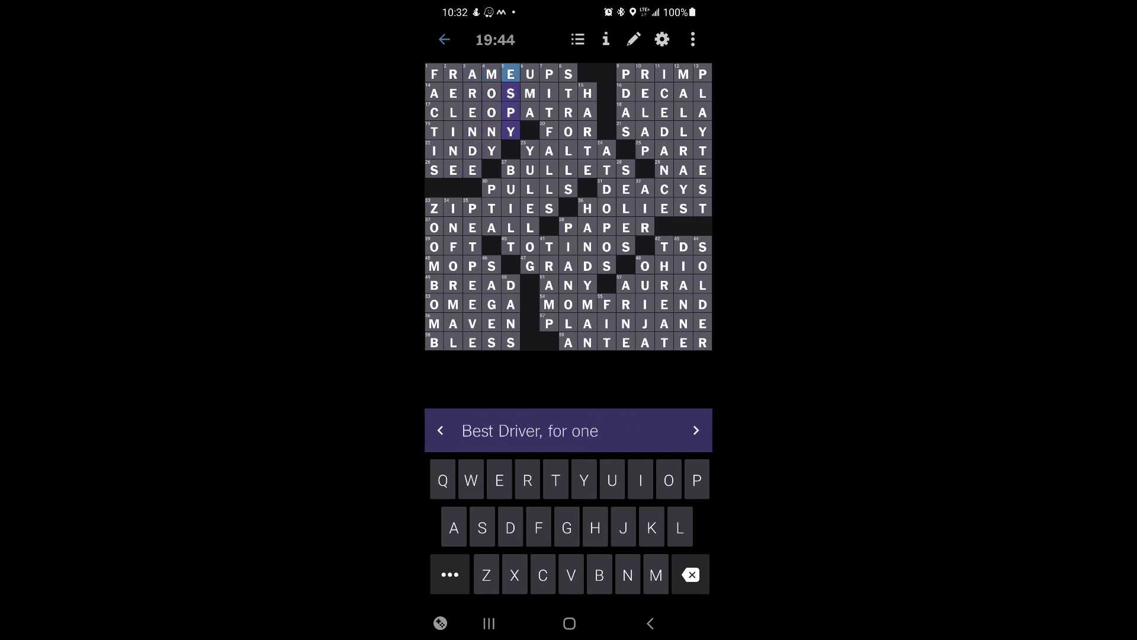
pyautogui.click(695, 430)
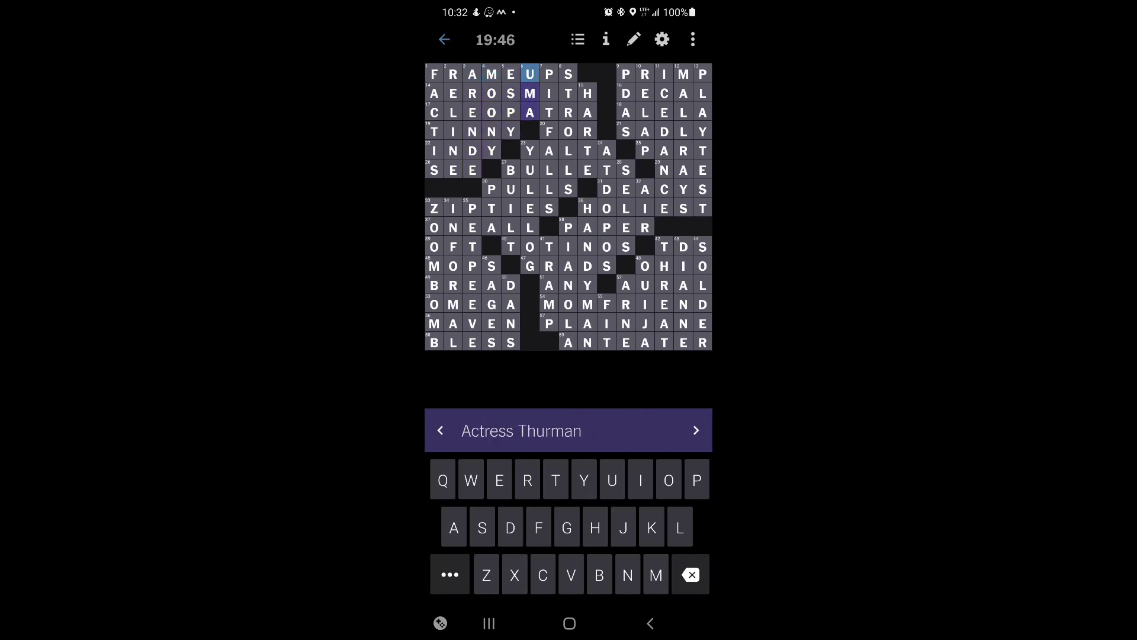
pyautogui.click(696, 431)
pyautogui.click(696, 430)
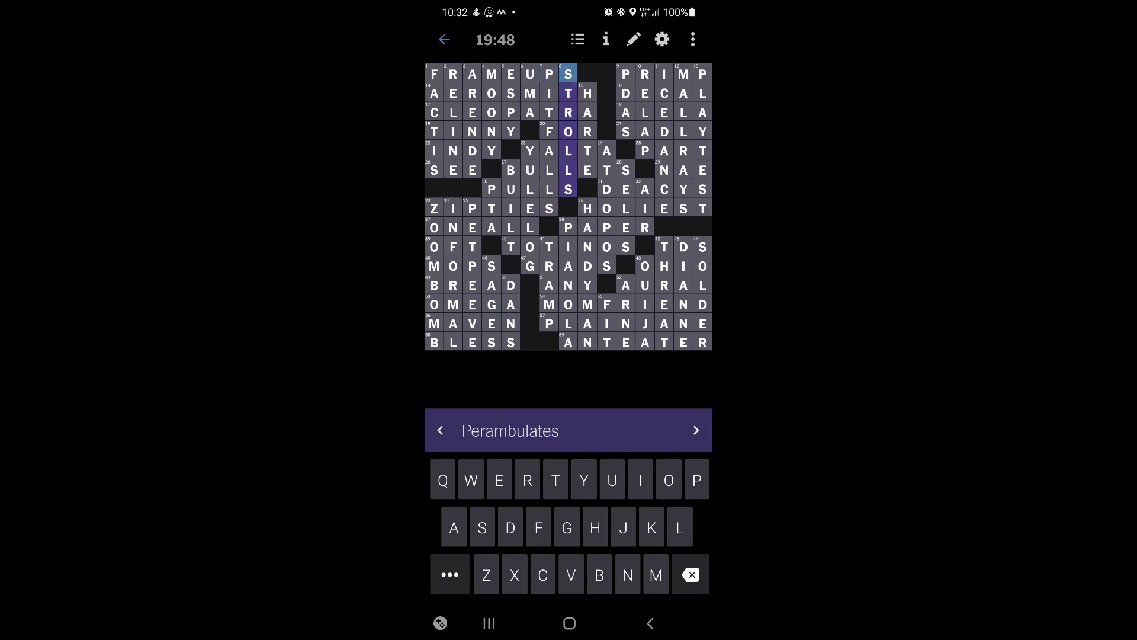
pyautogui.click(696, 430)
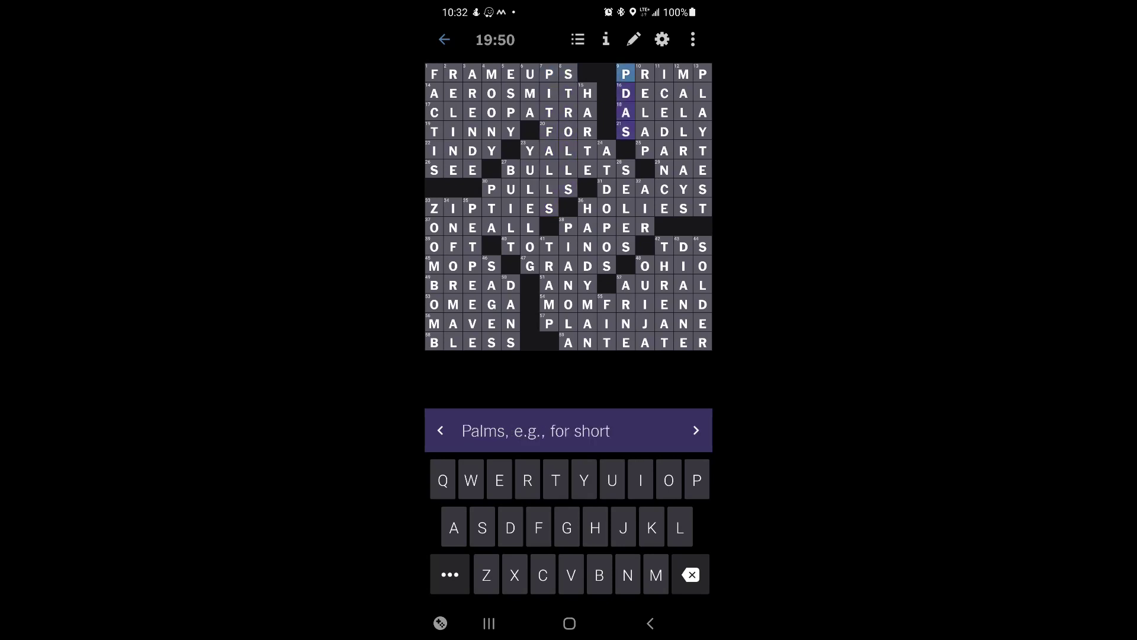
pyautogui.click(696, 430)
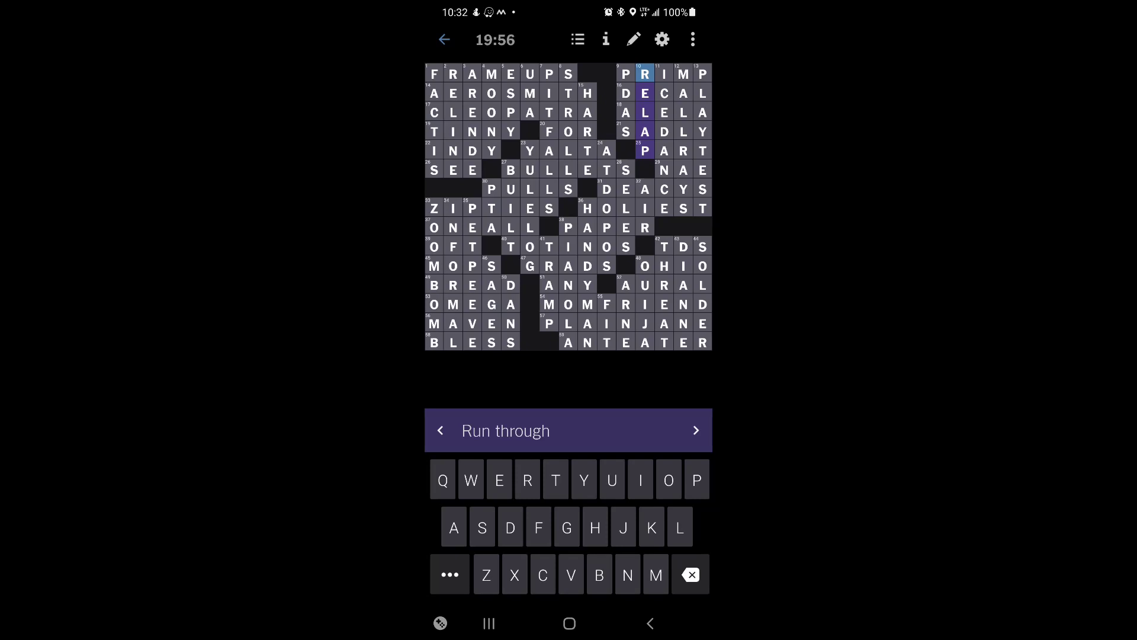
pyautogui.click(696, 430)
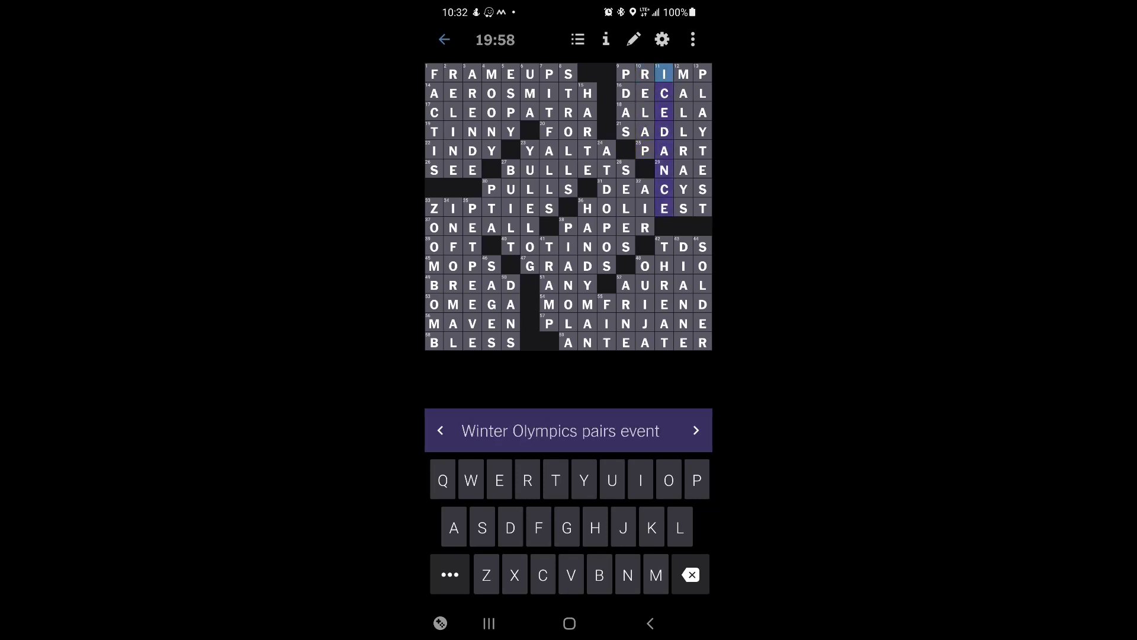
pyautogui.click(695, 431)
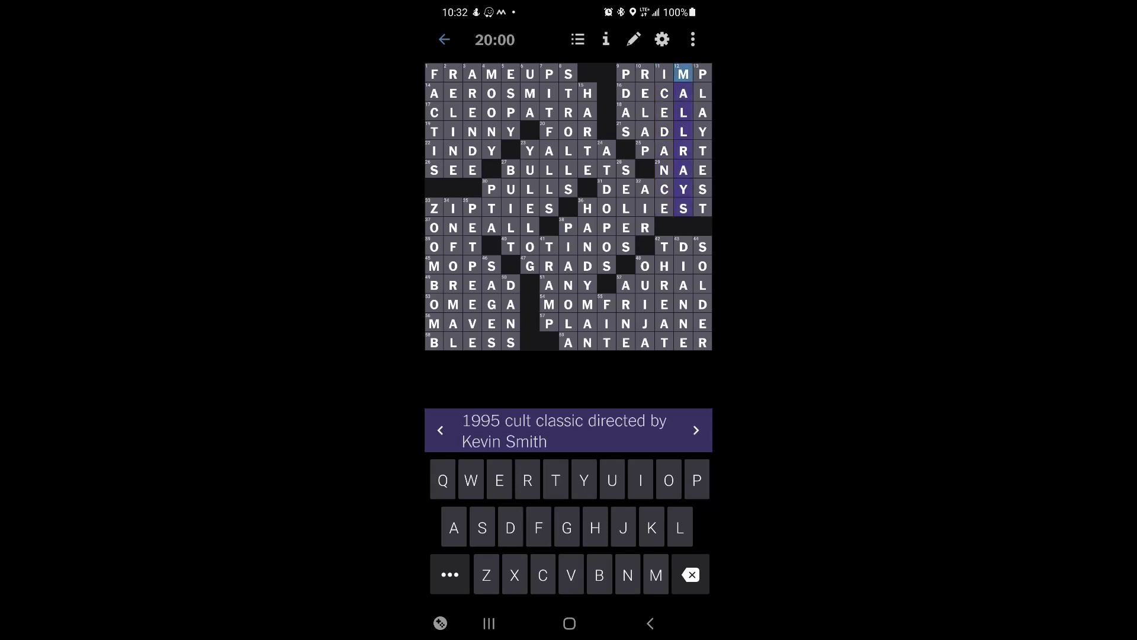
# Replace the Y in DEACYS with T and the D with R, making ATROPOS
pyautogui.click(683, 189)
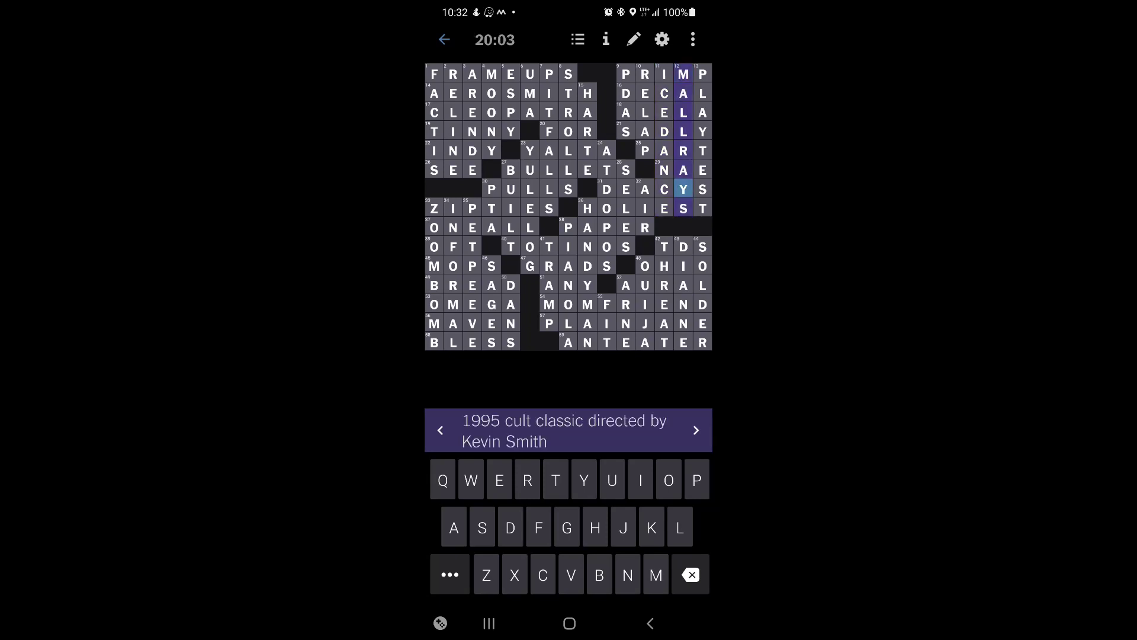
pyautogui.click(683, 189)
pyautogui.write('T')
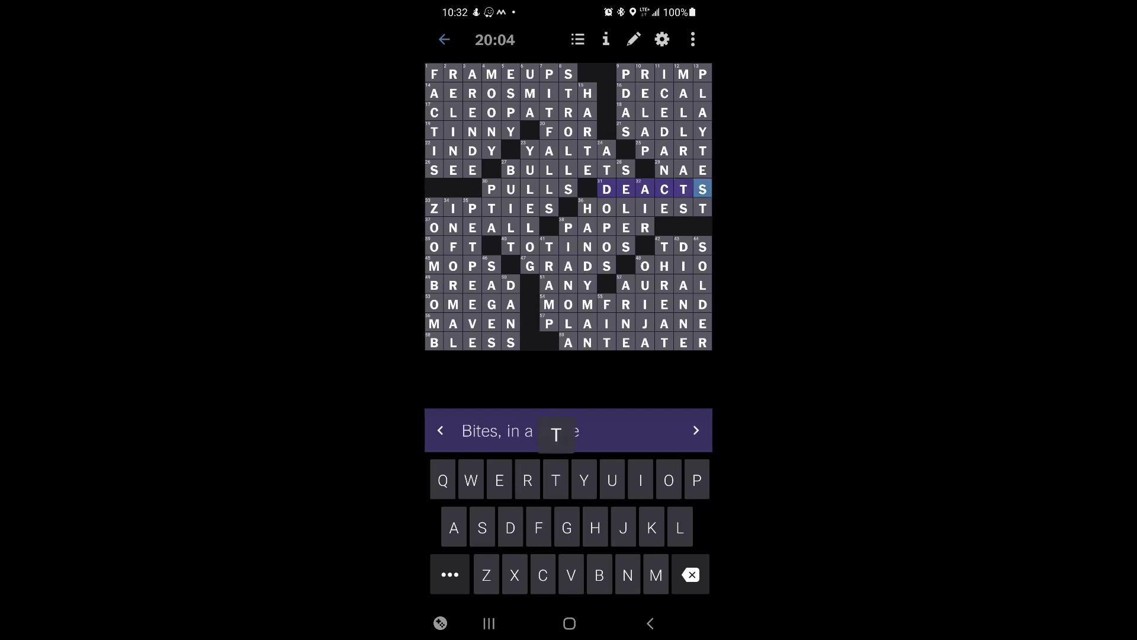
pyautogui.write('s')
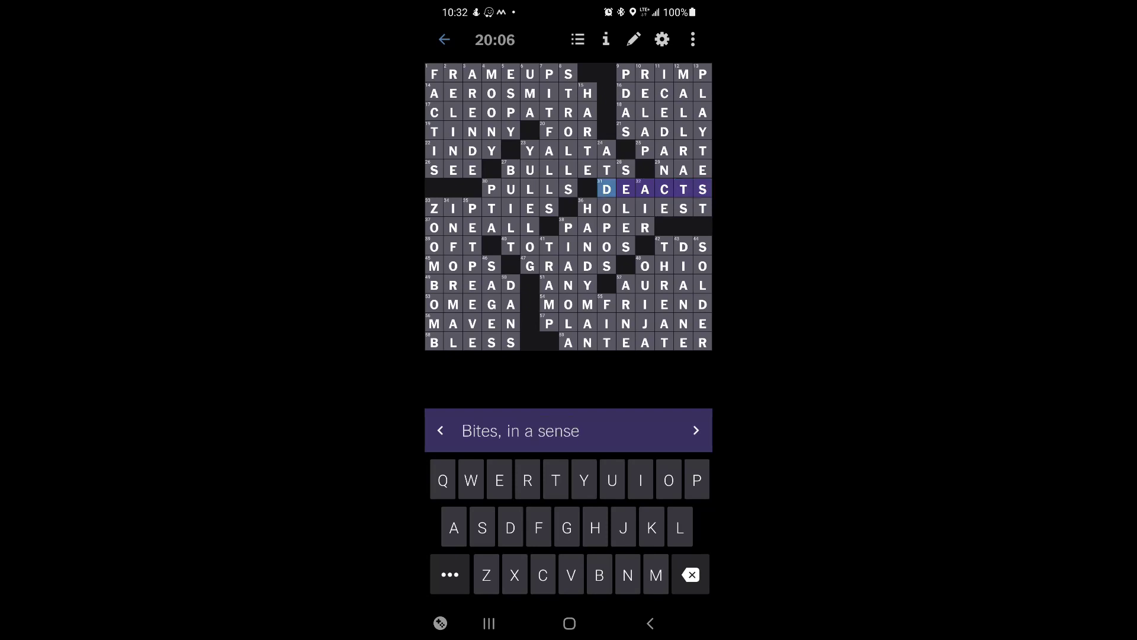
pyautogui.click(607, 188)
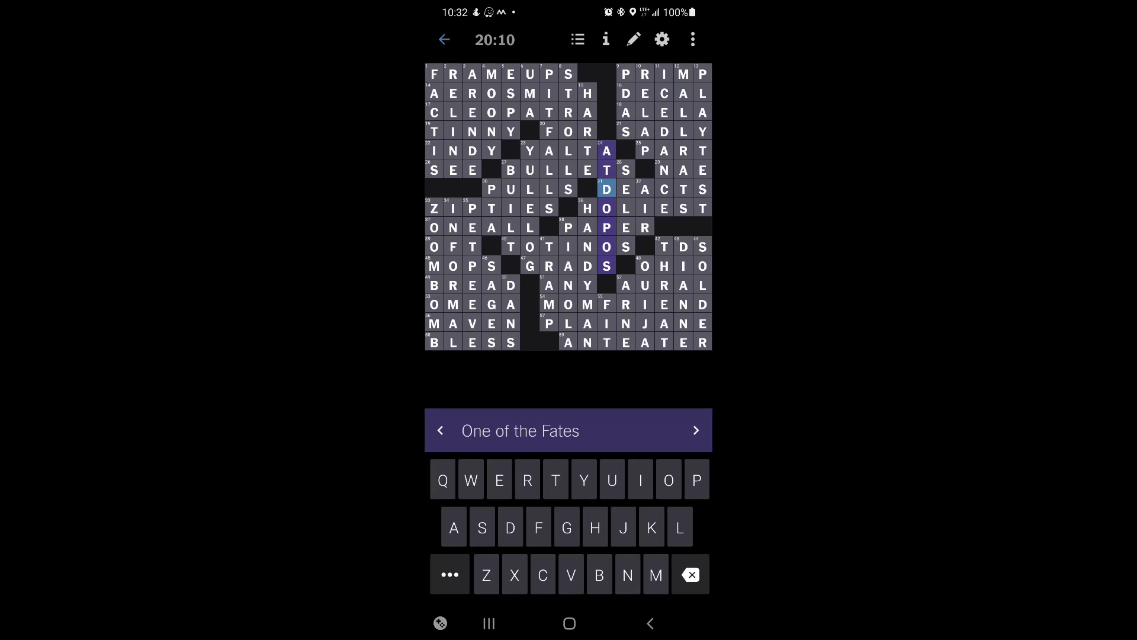
pyautogui.write('R')
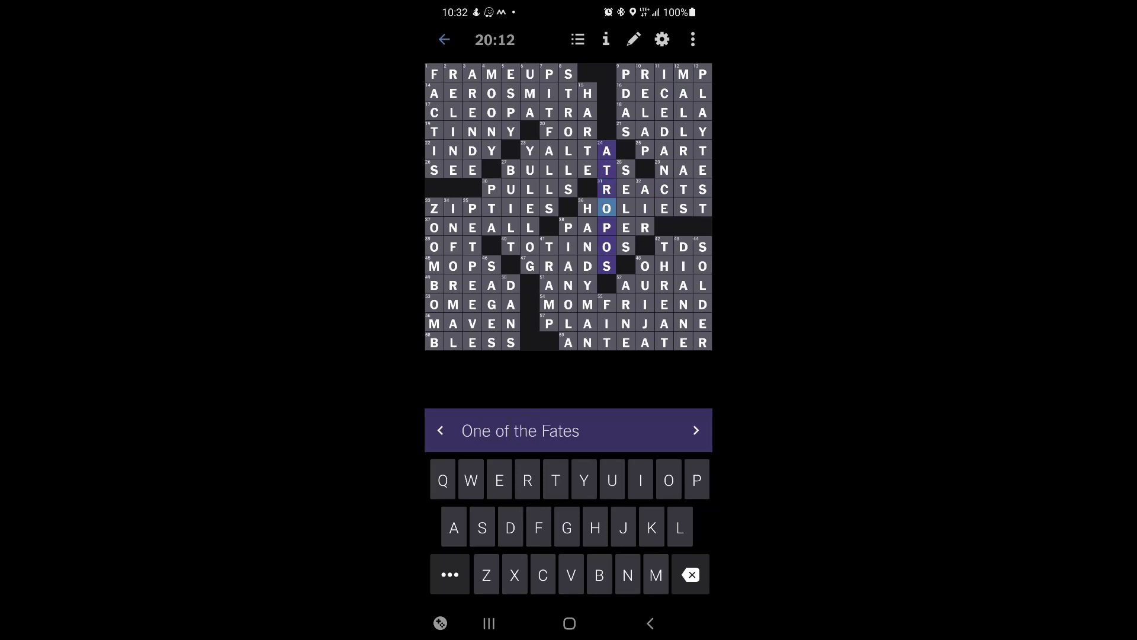
pyautogui.click(702, 188)
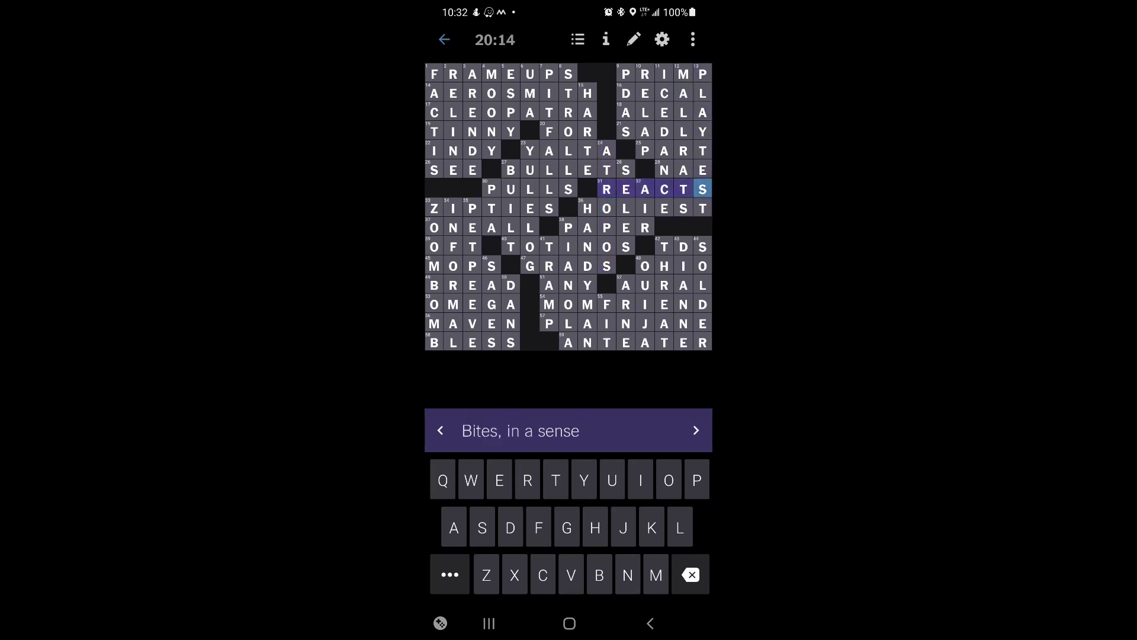
pyautogui.click(702, 189)
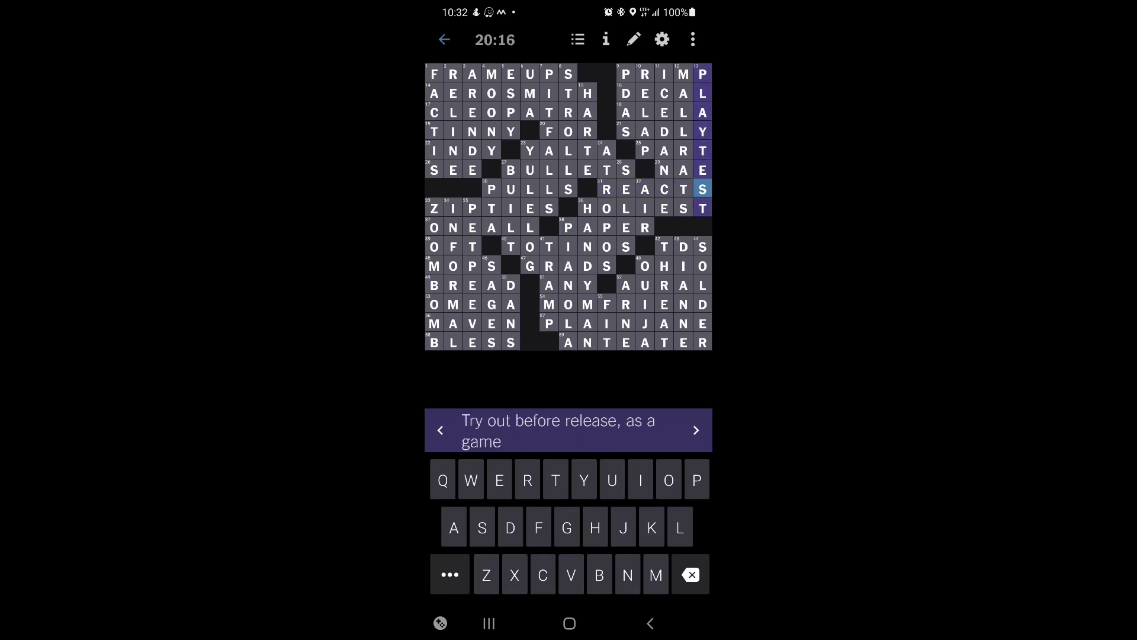
pyautogui.click(696, 430)
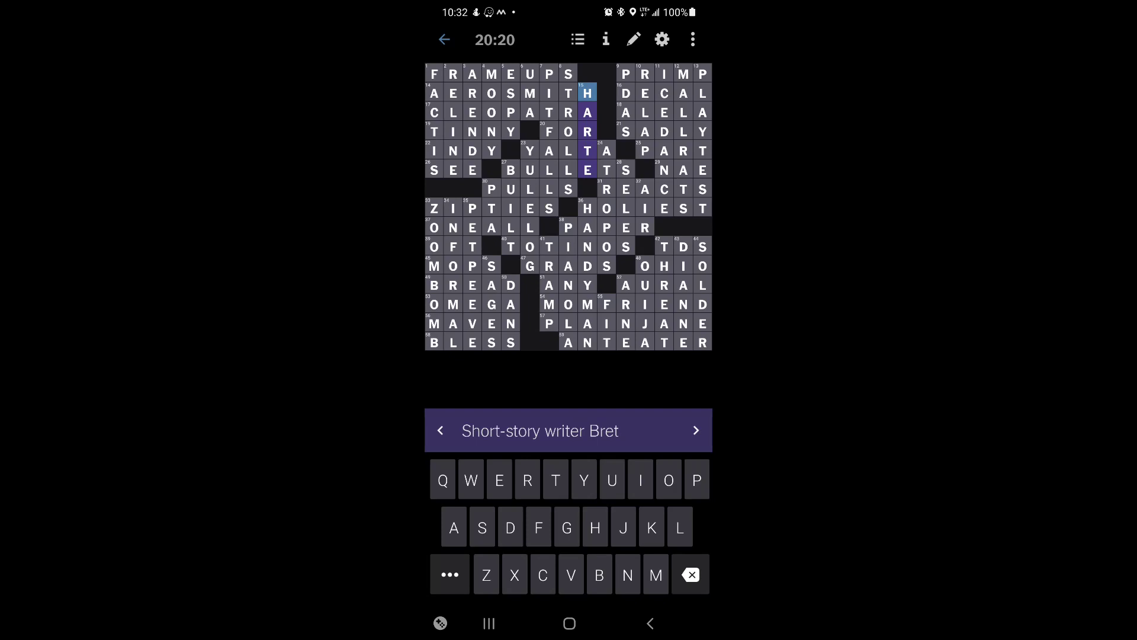
pyautogui.click(530, 150)
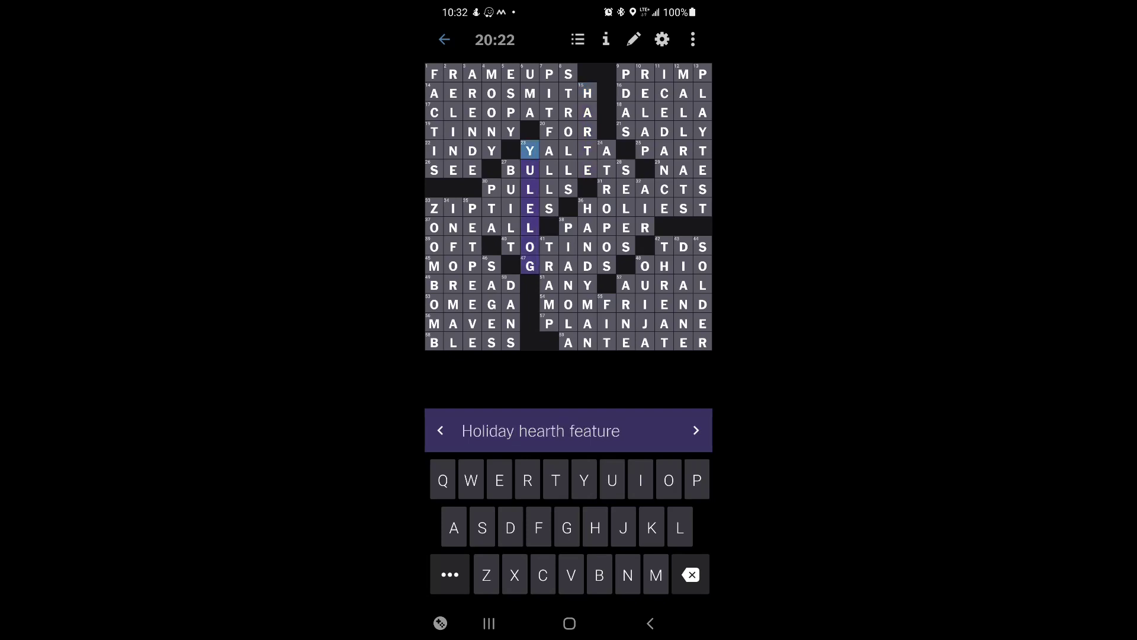
pyautogui.click(607, 151)
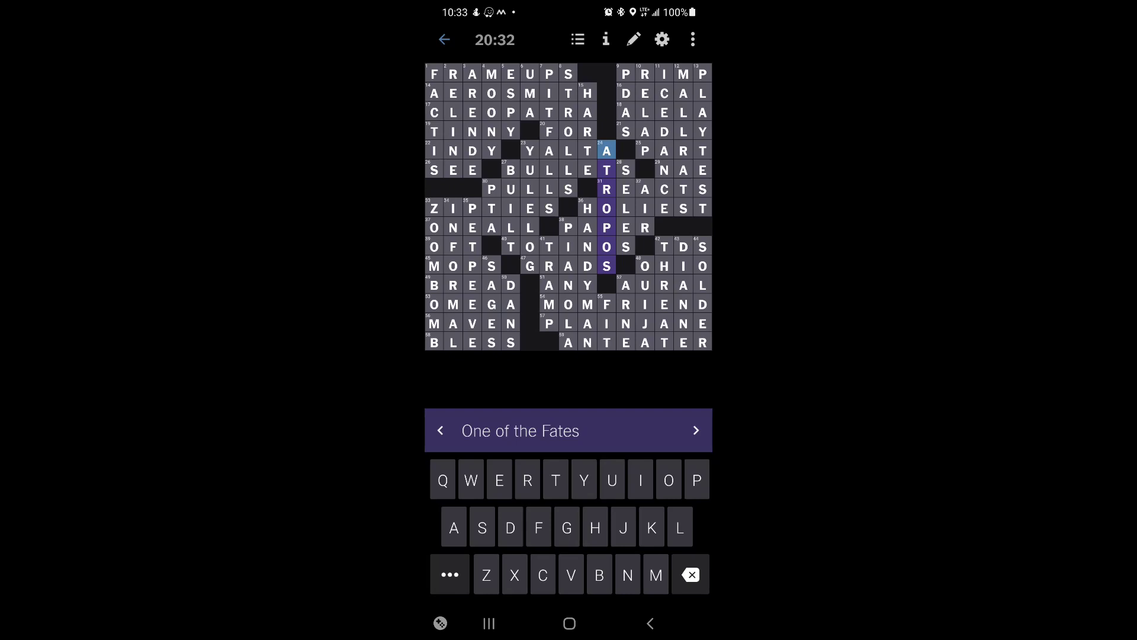
pyautogui.click(511, 170)
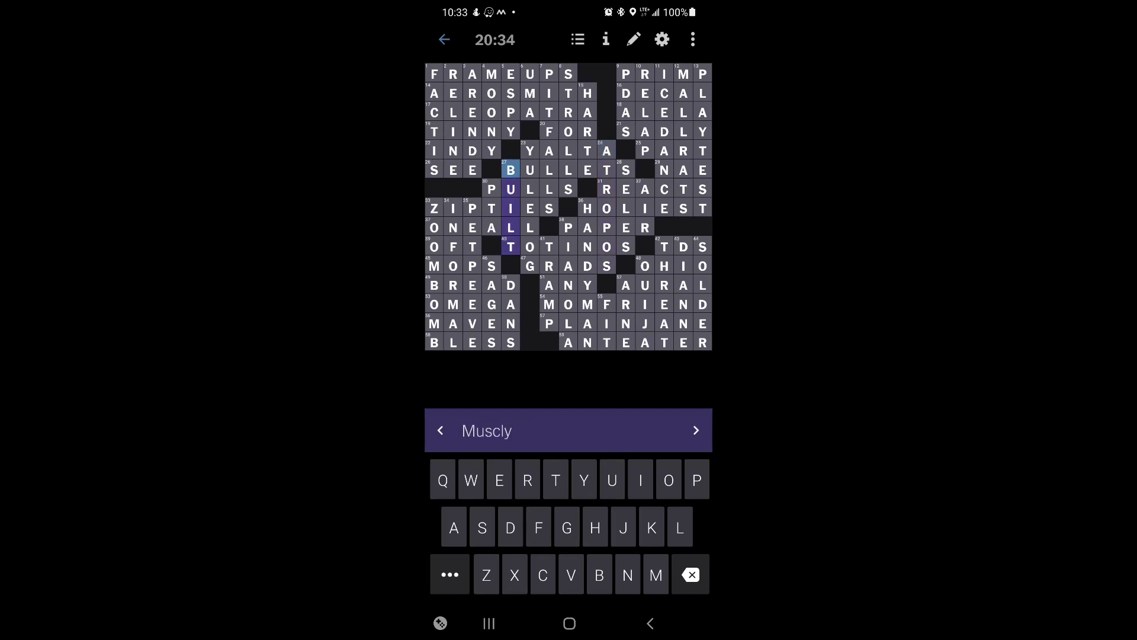
pyautogui.click(627, 169)
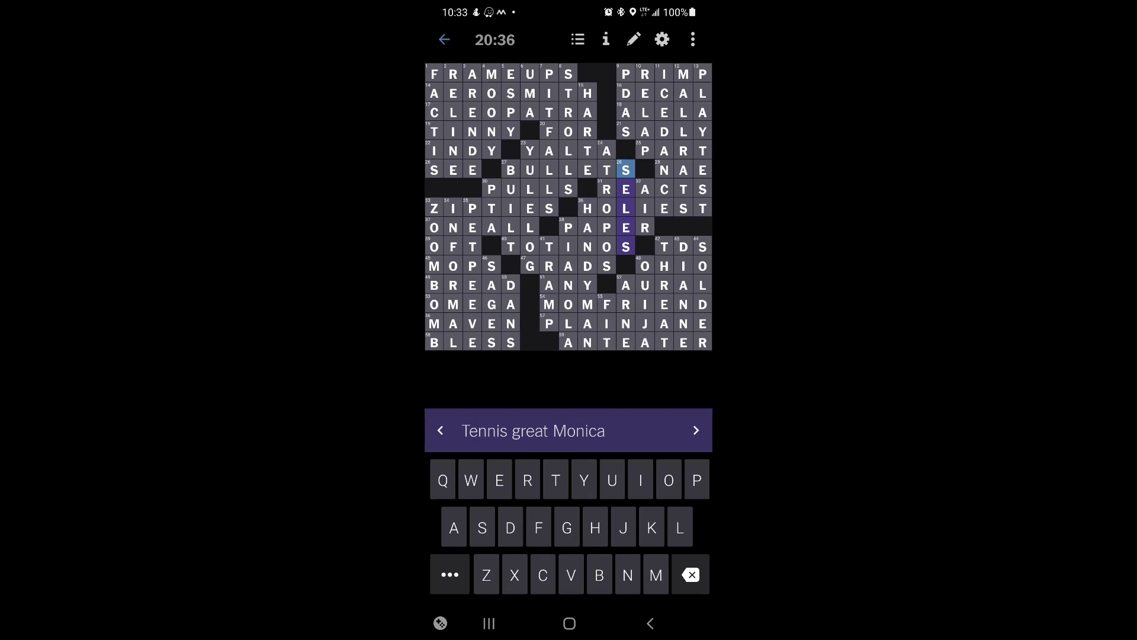
pyautogui.click(696, 430)
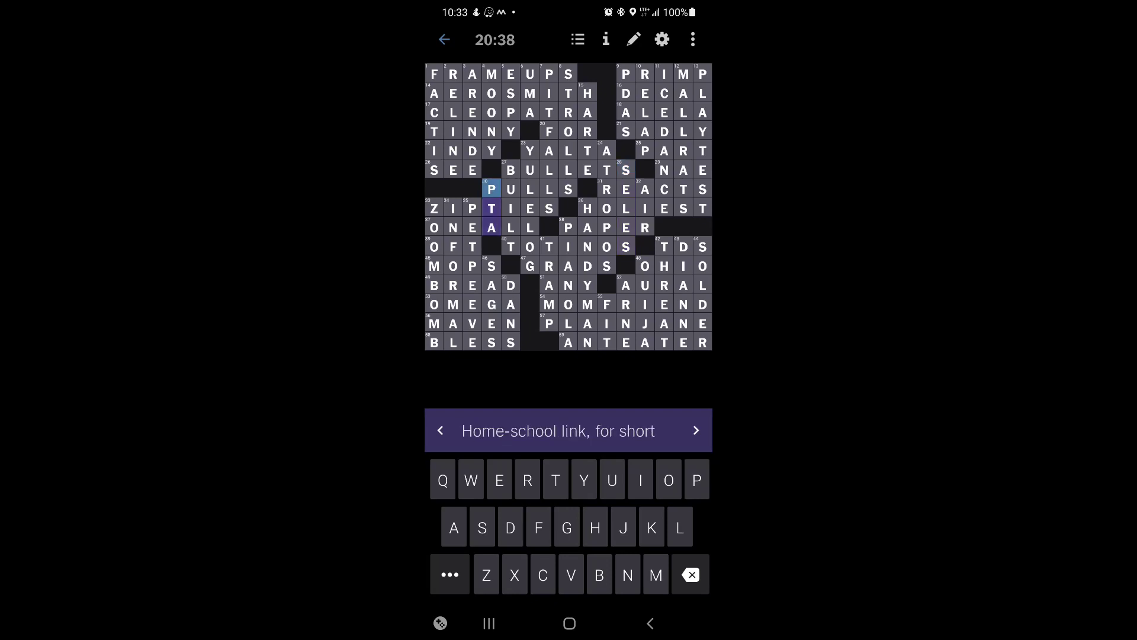
pyautogui.click(695, 430)
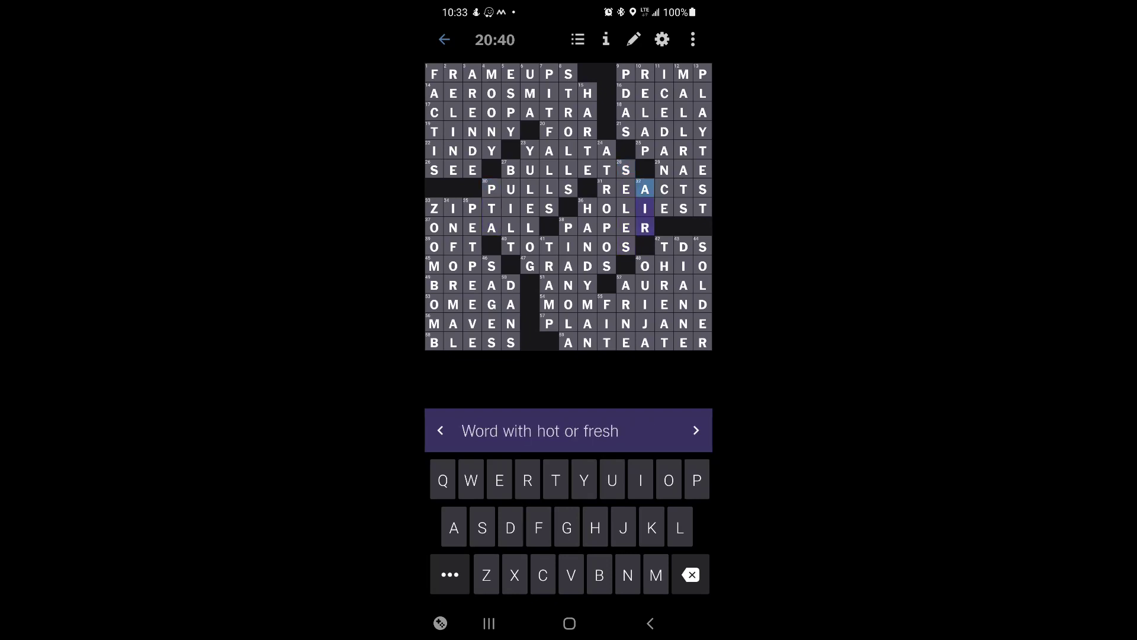
pyautogui.click(695, 430)
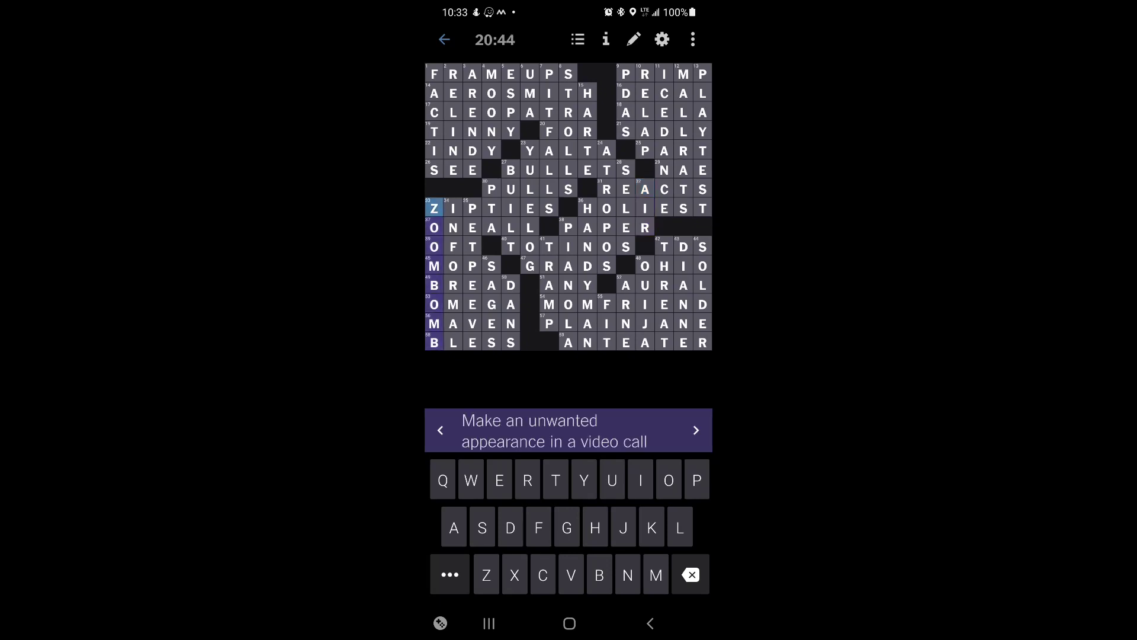
pyautogui.click(696, 431)
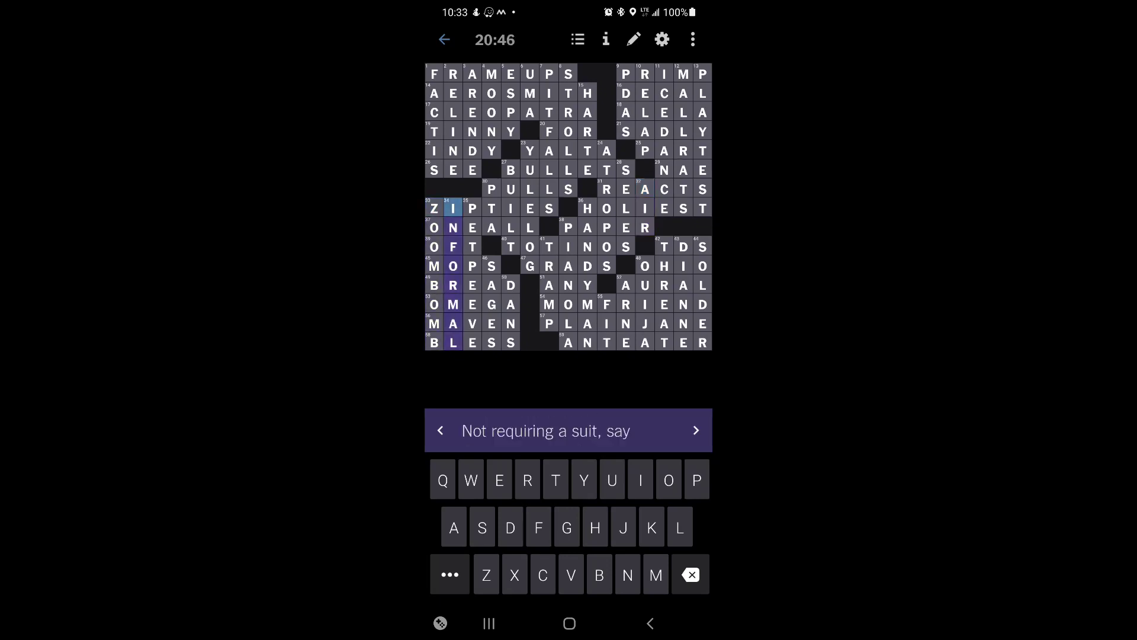
pyautogui.click(696, 430)
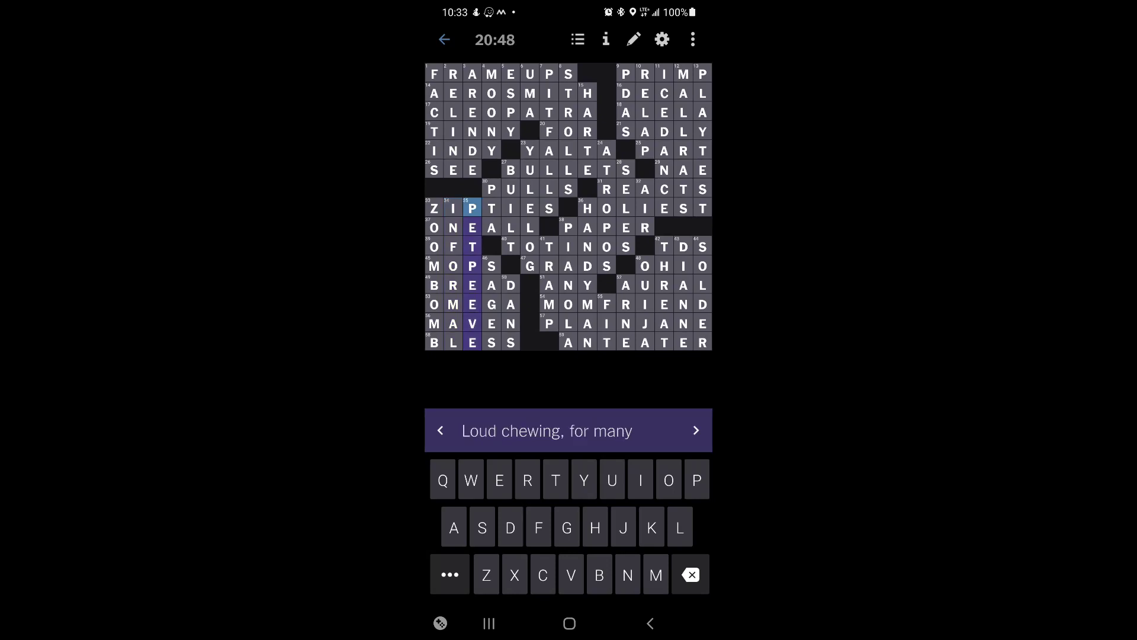
pyautogui.click(695, 430)
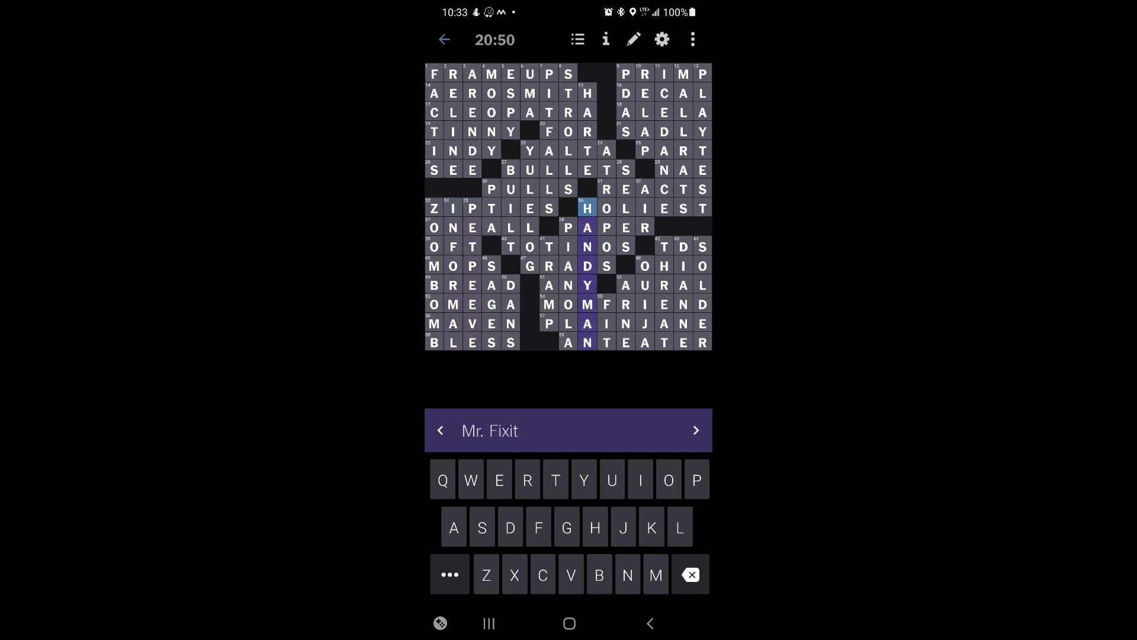
pyautogui.click(695, 430)
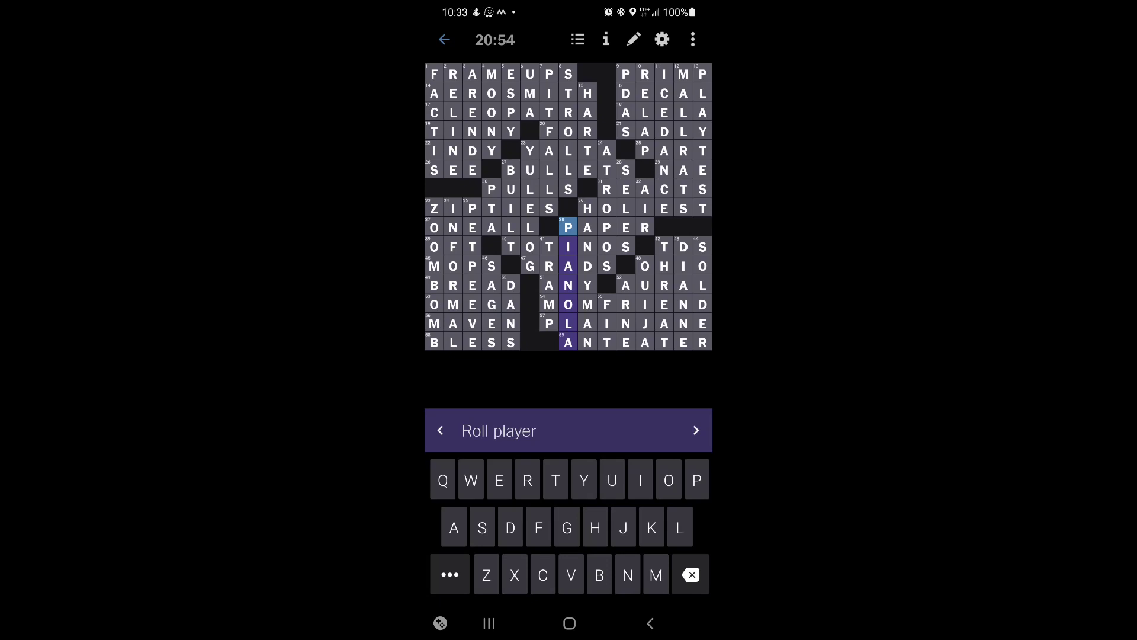
pyautogui.click(696, 430)
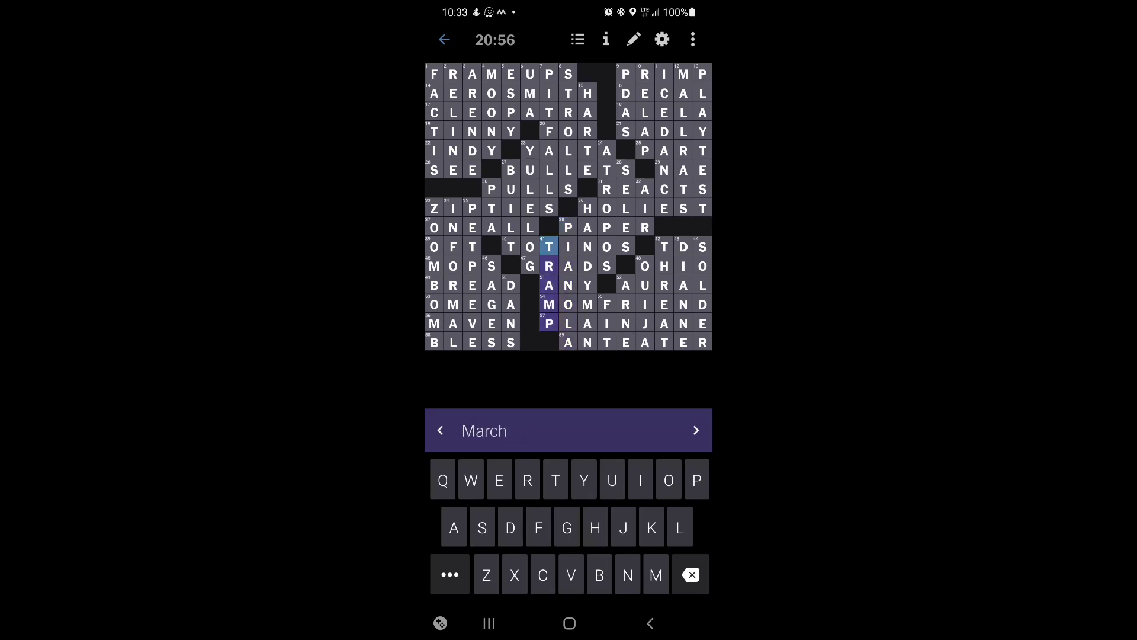
pyautogui.click(695, 430)
pyautogui.click(695, 430)
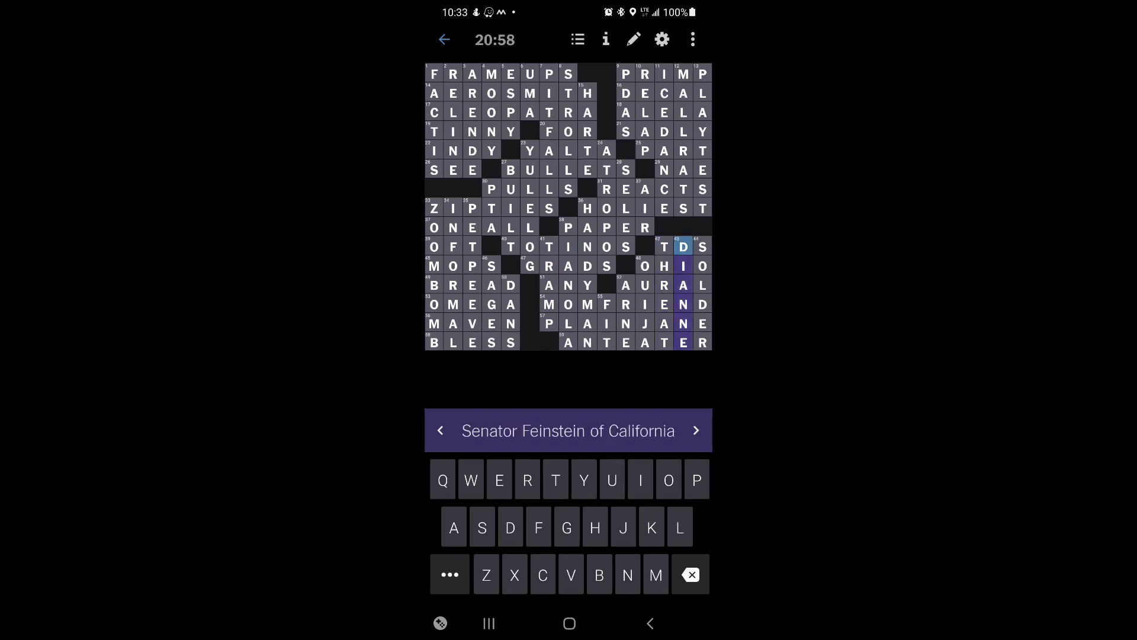
pyautogui.click(696, 431)
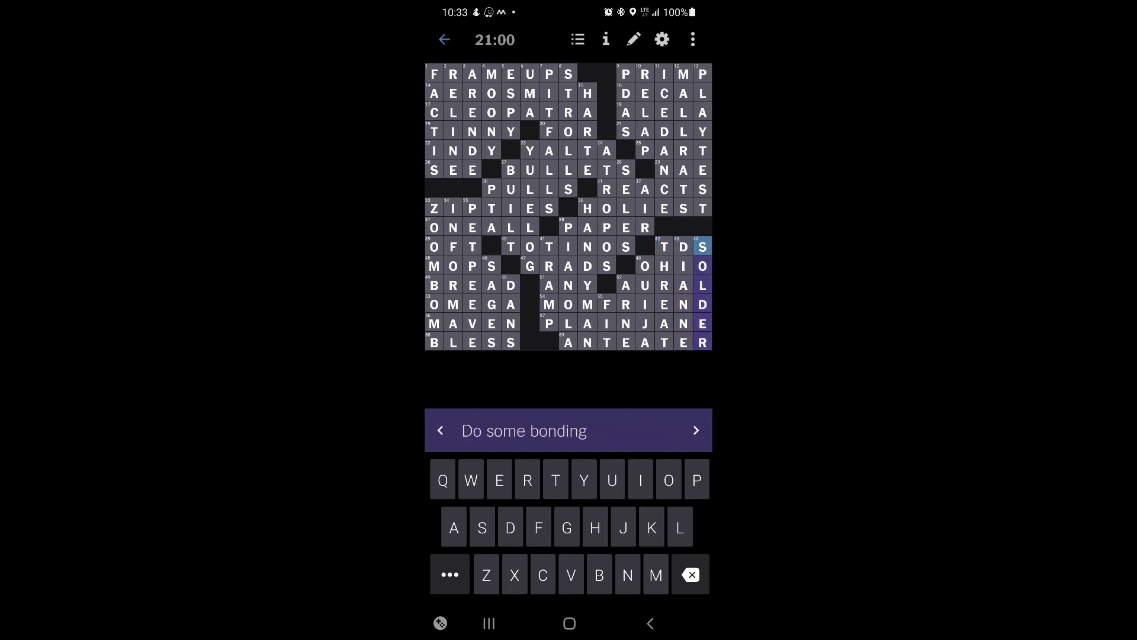
pyautogui.click(696, 431)
pyautogui.click(696, 431)
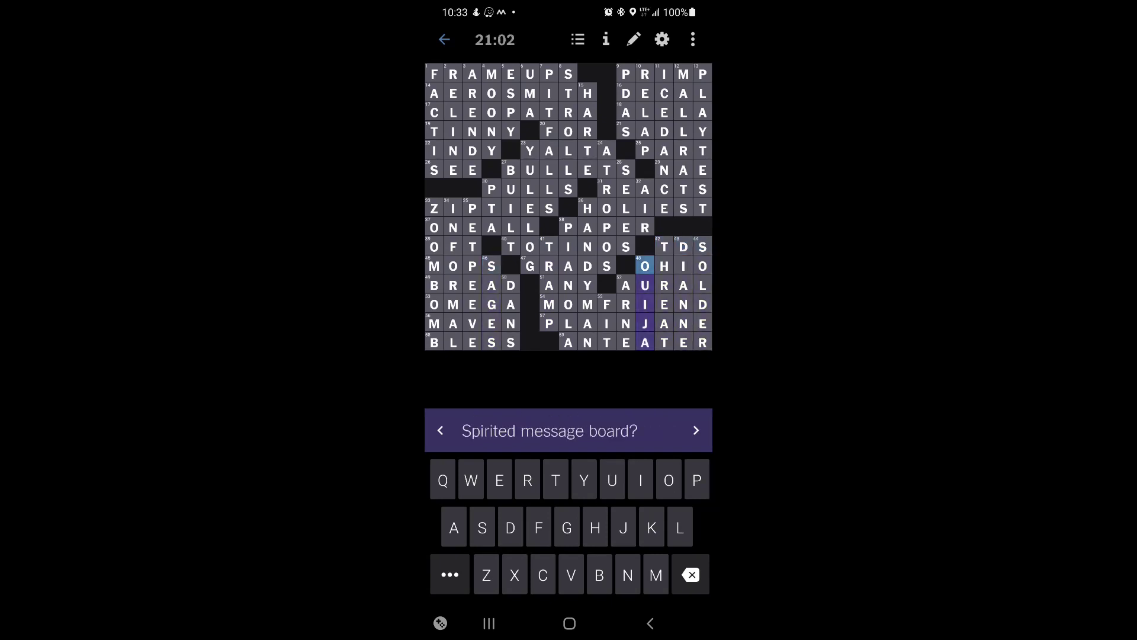
pyautogui.click(696, 430)
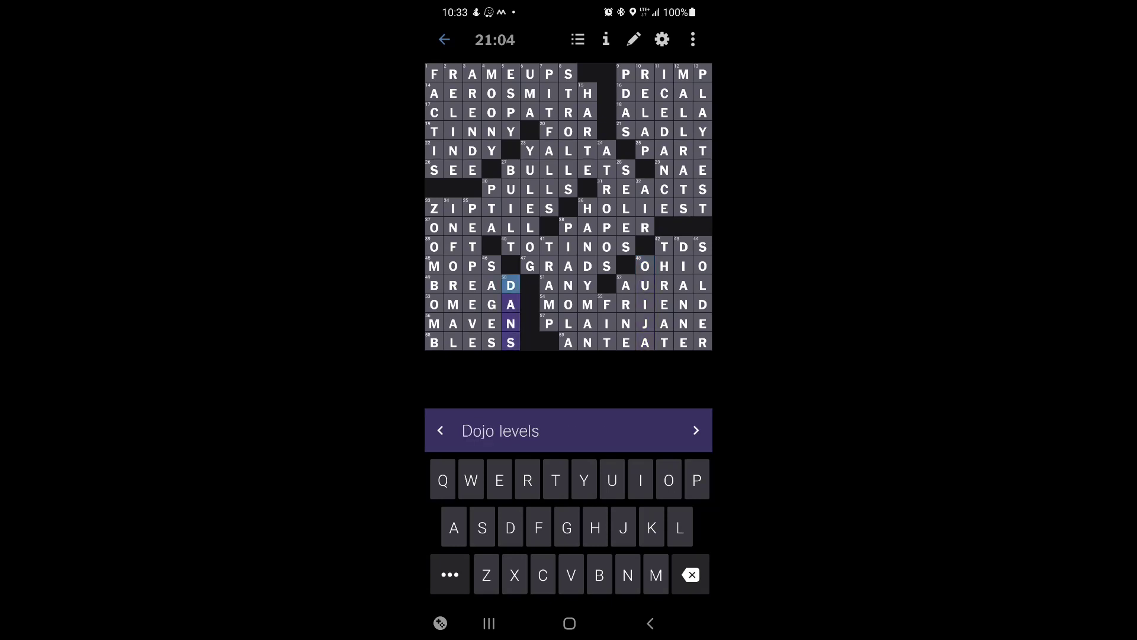
pyautogui.click(696, 430)
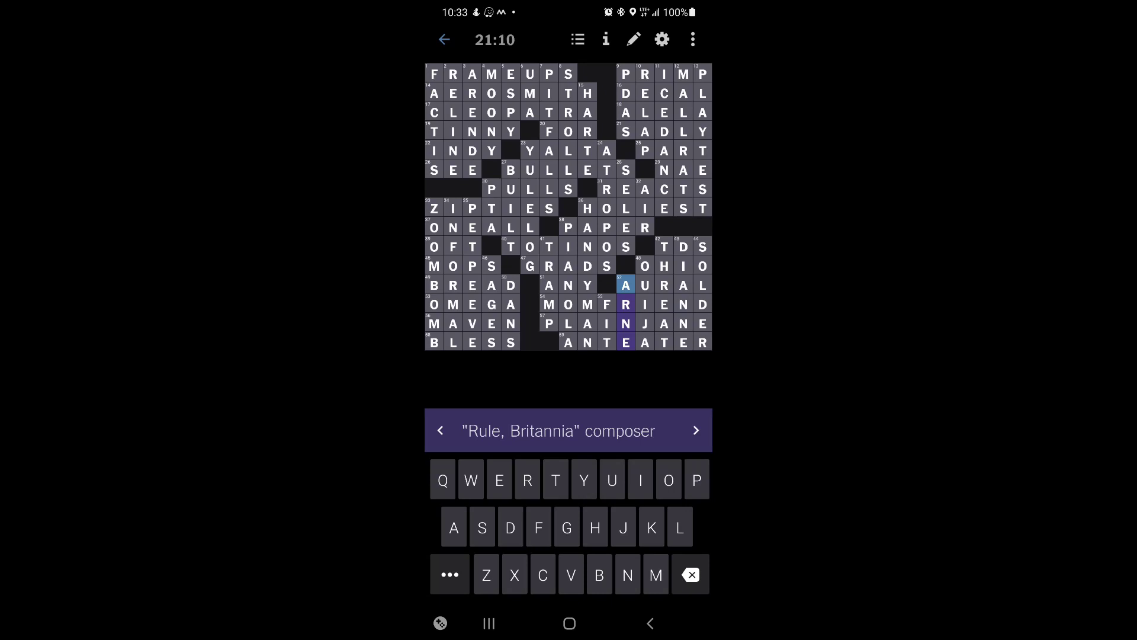
pyautogui.click(608, 304)
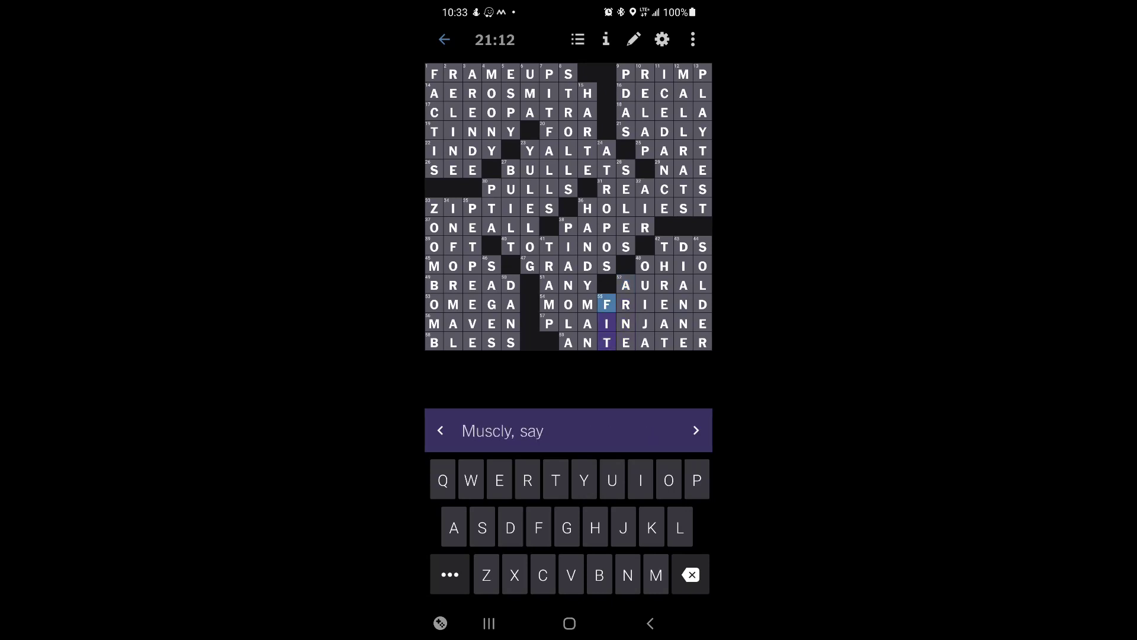
# Check FRAMEUPS, DECAL and CLEOPATRA, then change ALELA's second letter to C
pyautogui.click(435, 74)
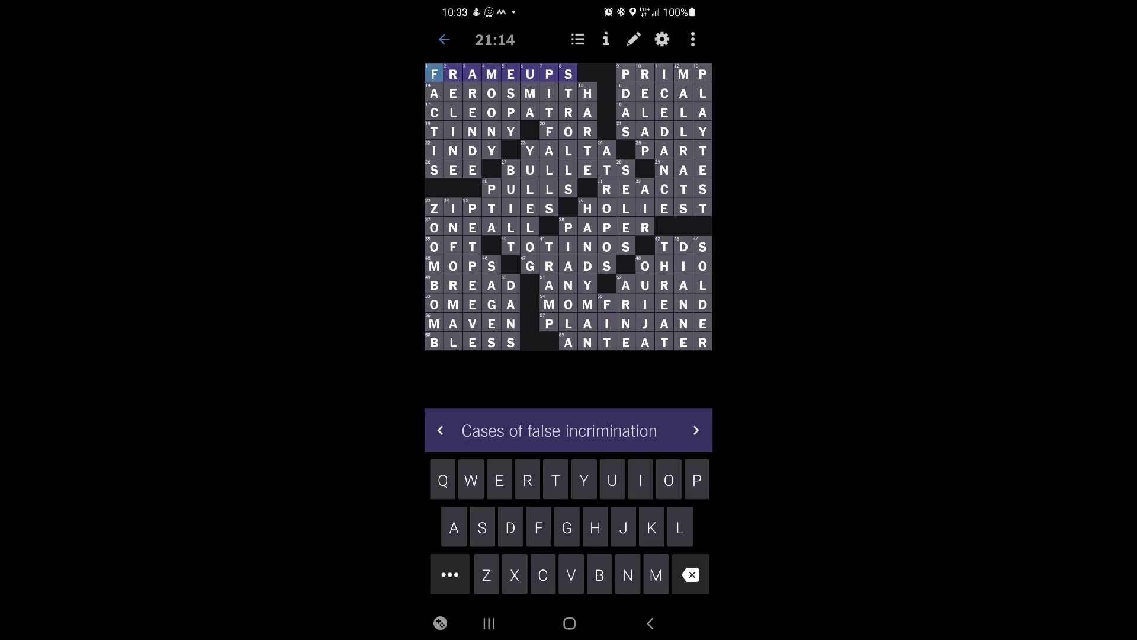
pyautogui.click(696, 430)
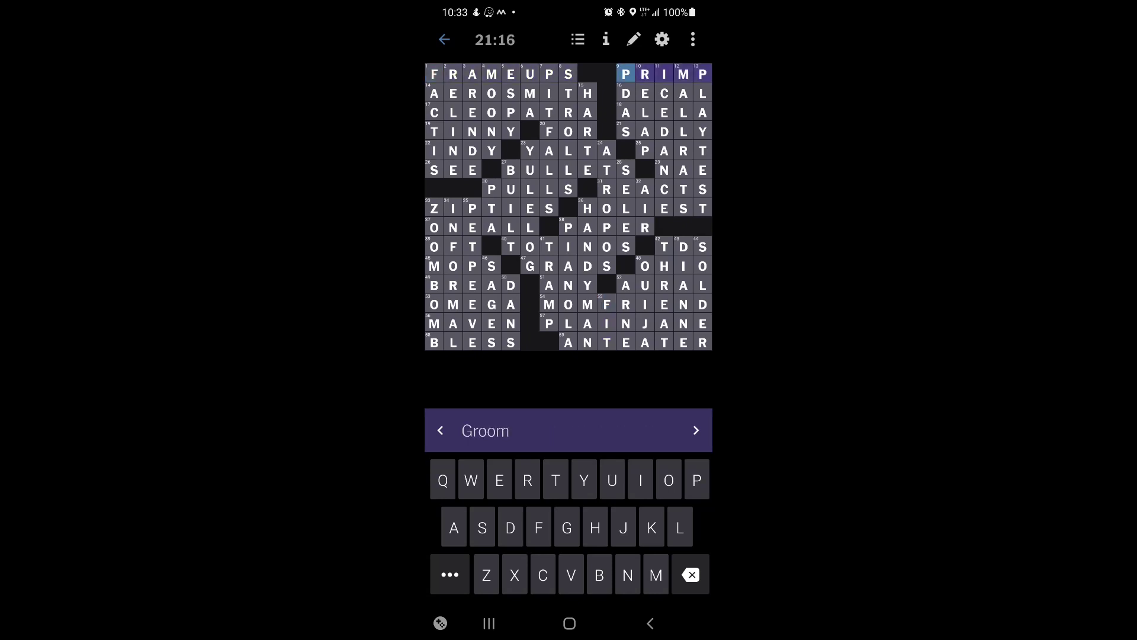
pyautogui.click(696, 430)
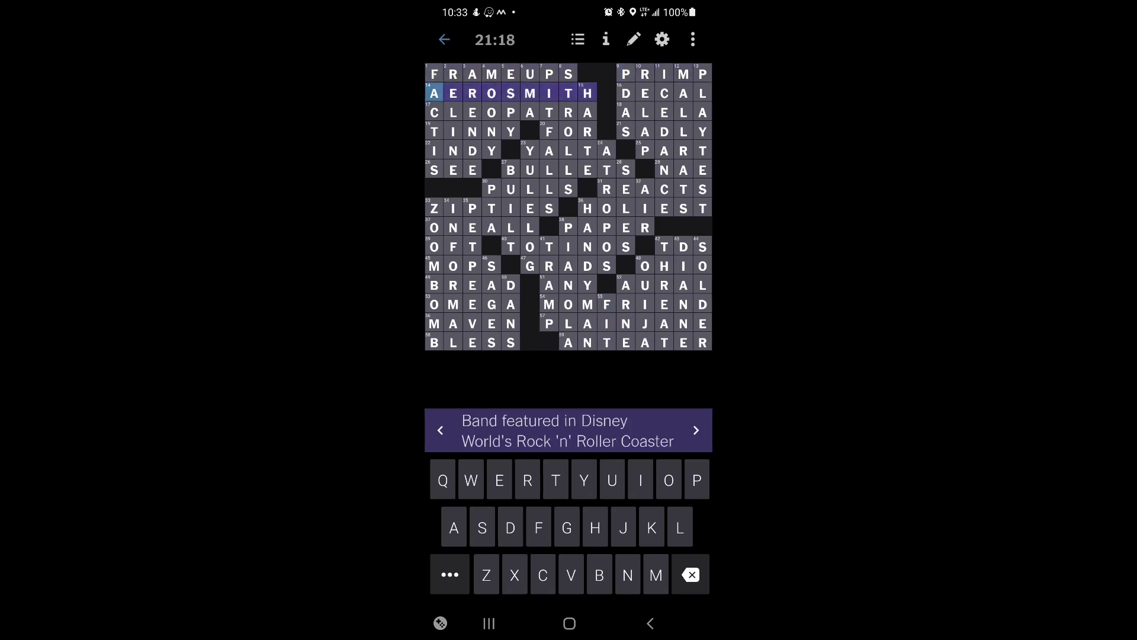
pyautogui.click(696, 430)
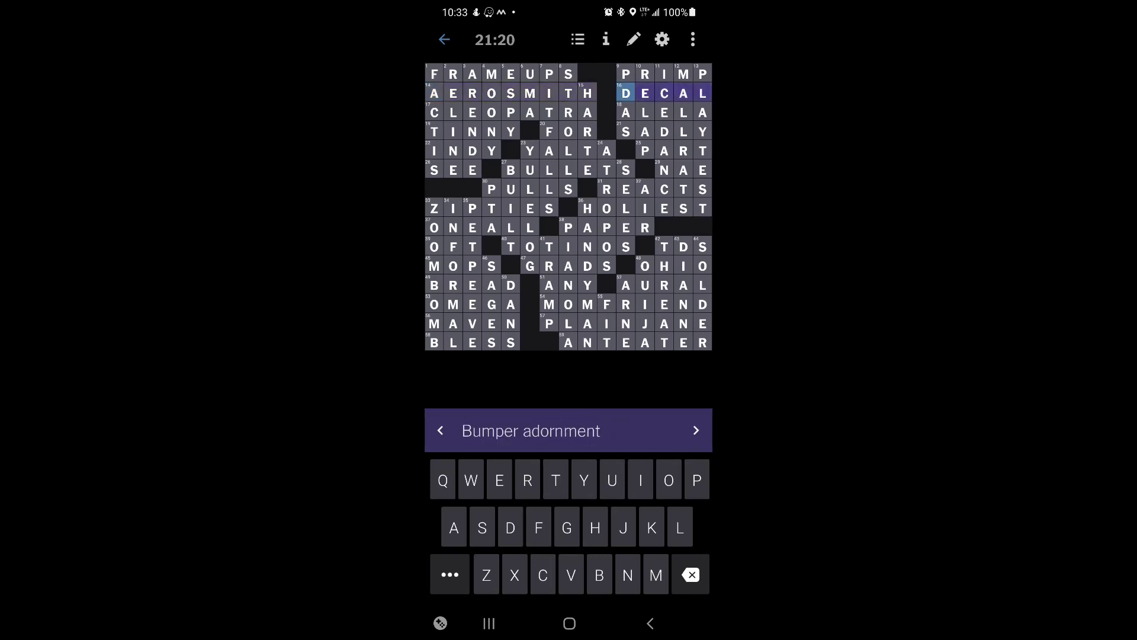
pyautogui.click(696, 430)
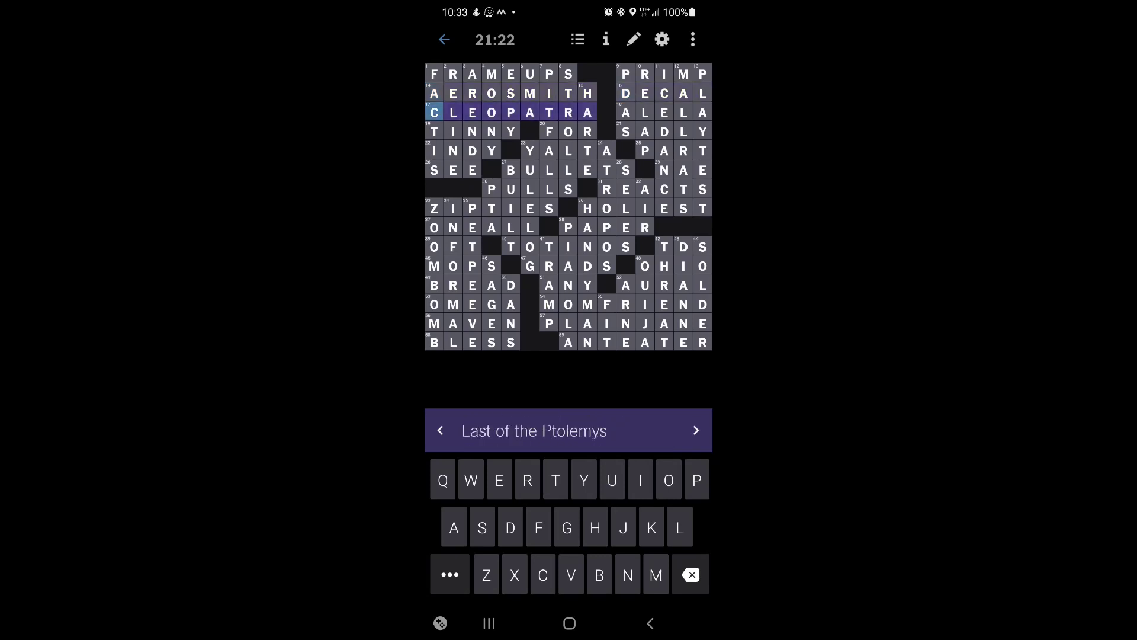
pyautogui.click(696, 430)
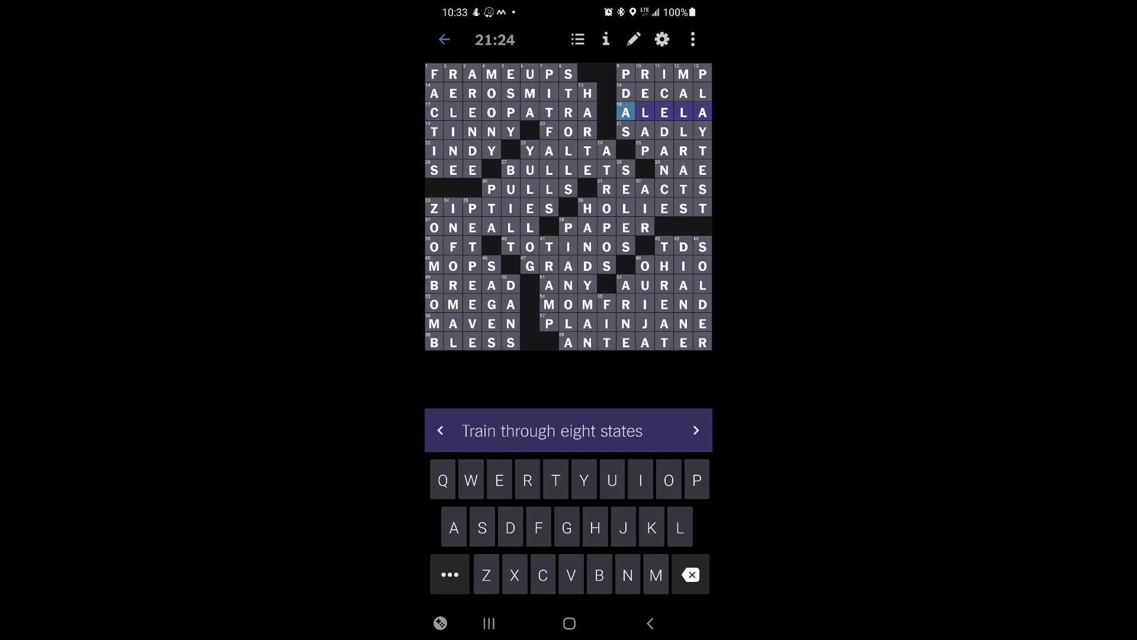
pyautogui.click(664, 112)
pyautogui.click(543, 575)
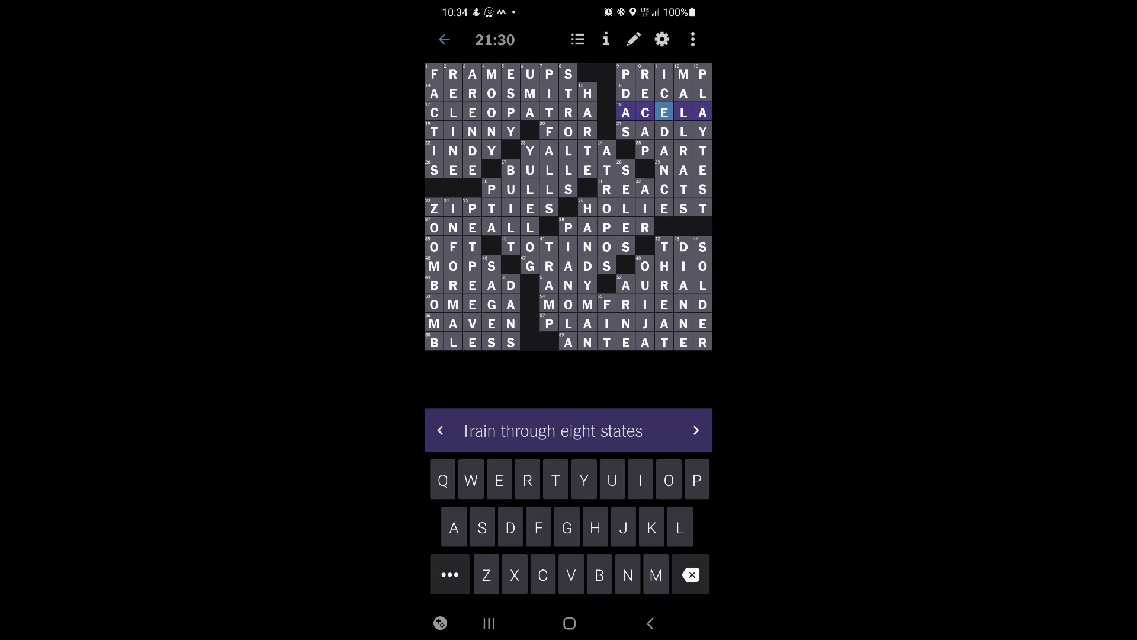
pyautogui.click(696, 430)
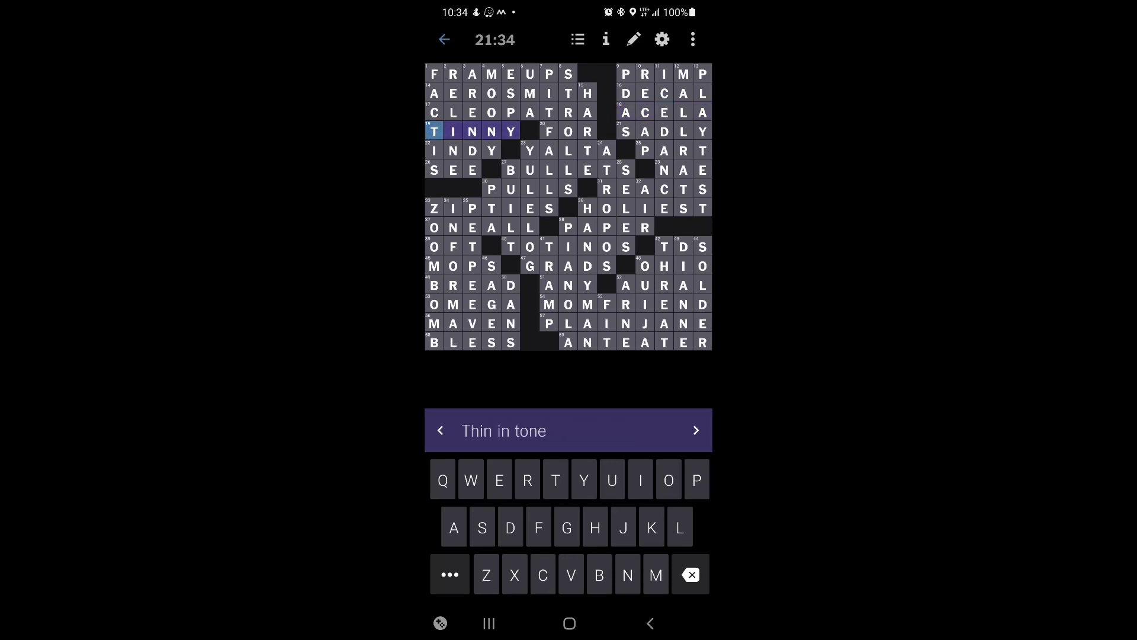
pyautogui.click(696, 430)
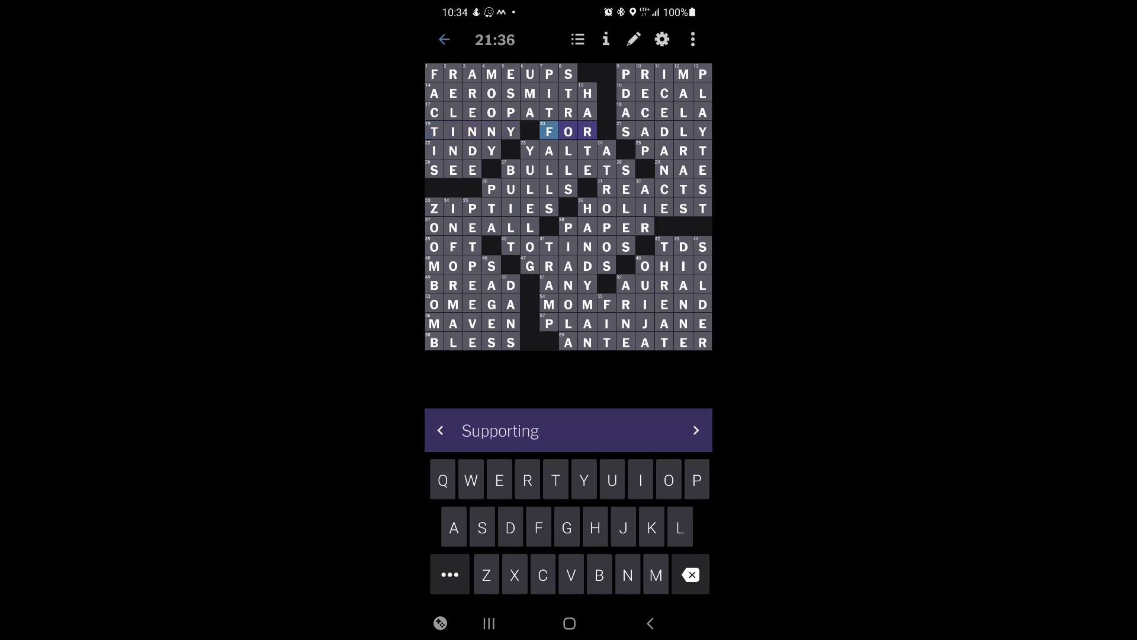
pyautogui.click(696, 430)
pyautogui.click(696, 430)
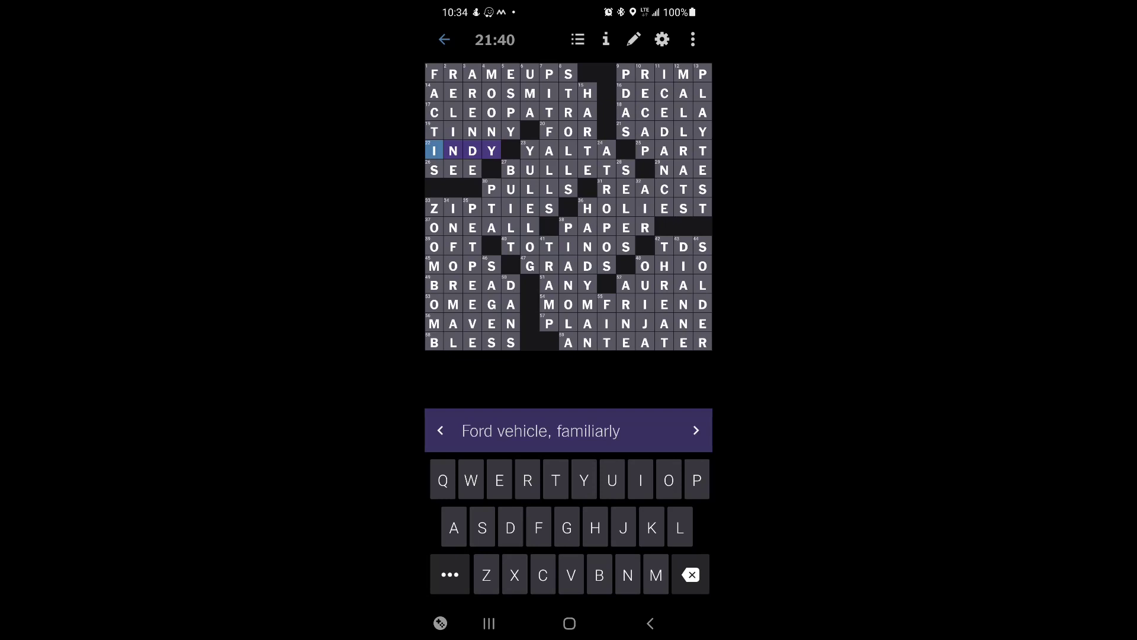
pyautogui.click(695, 430)
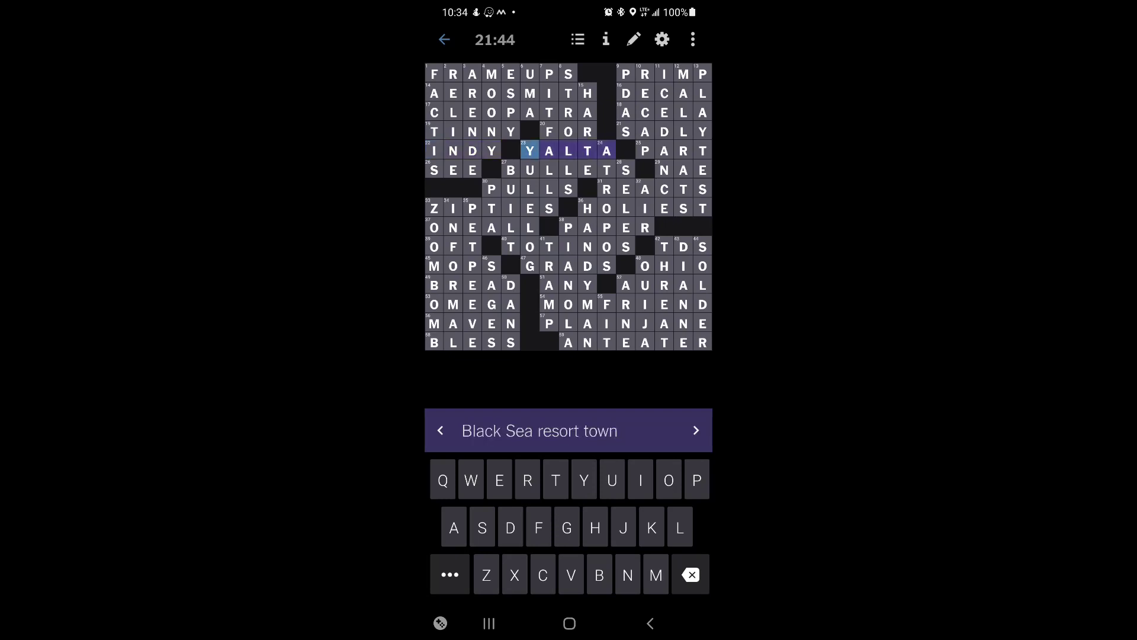
pyautogui.click(696, 430)
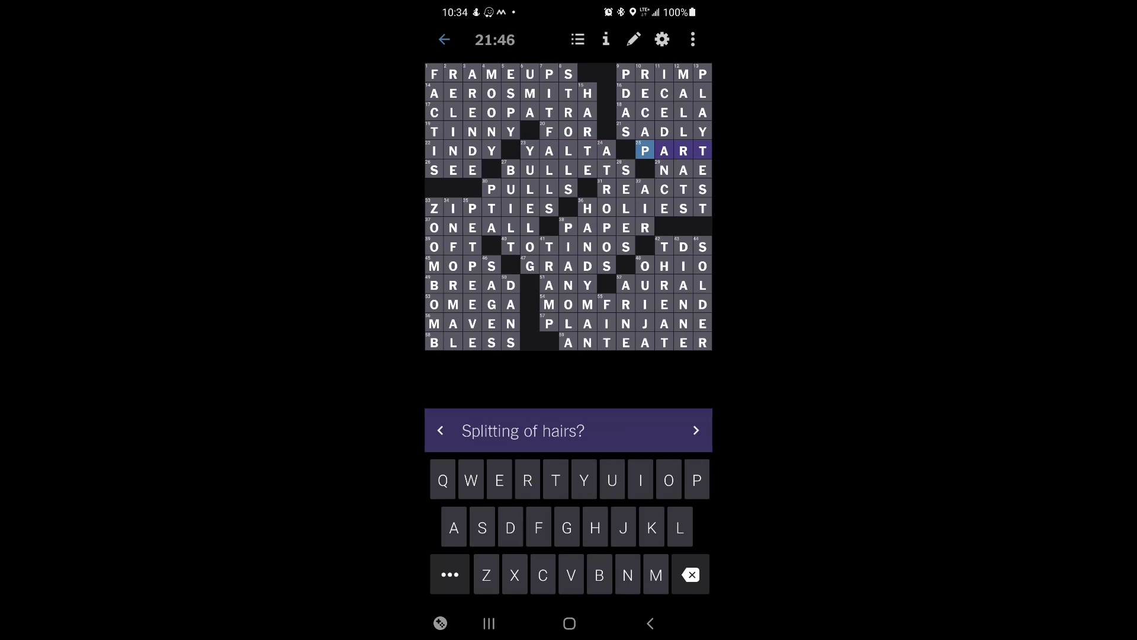
pyautogui.click(696, 430)
pyautogui.click(696, 430)
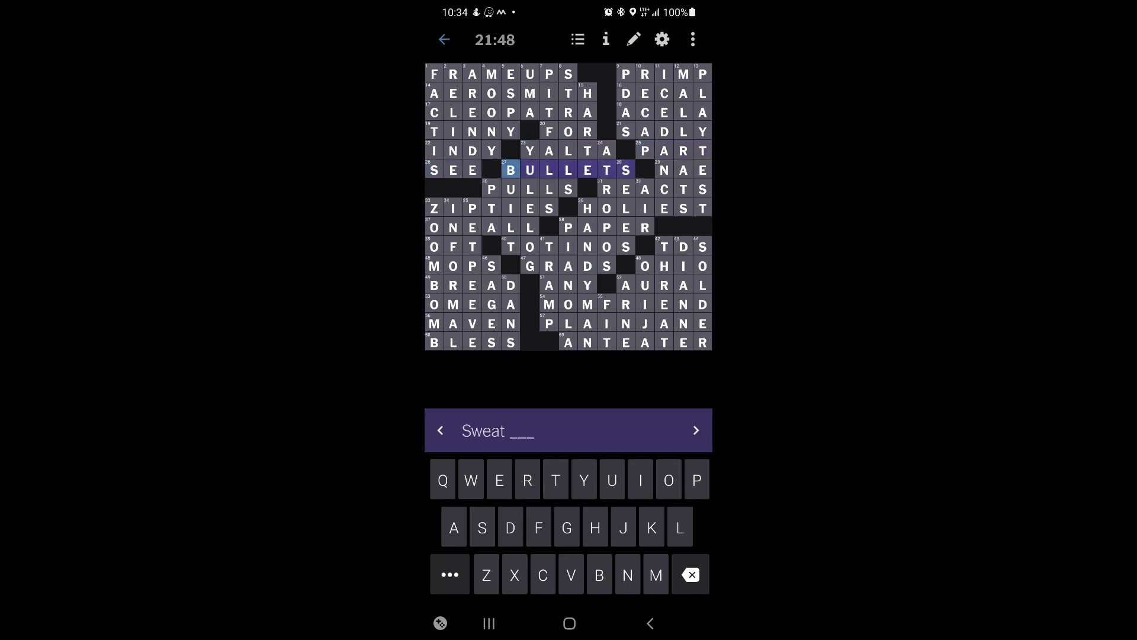
pyautogui.click(696, 430)
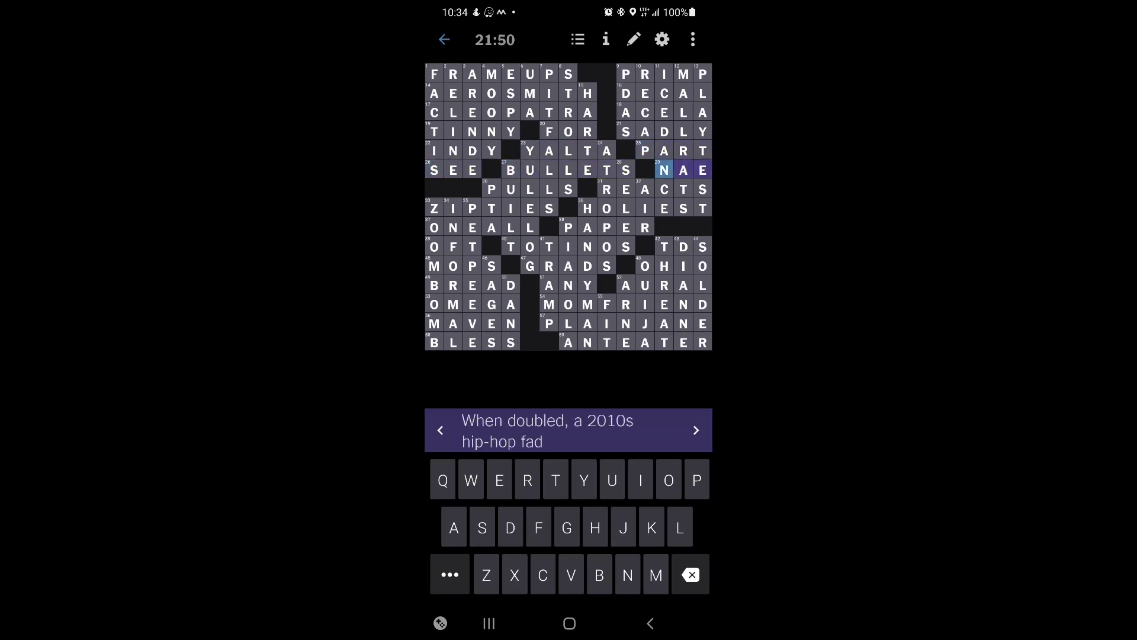
pyautogui.click(695, 431)
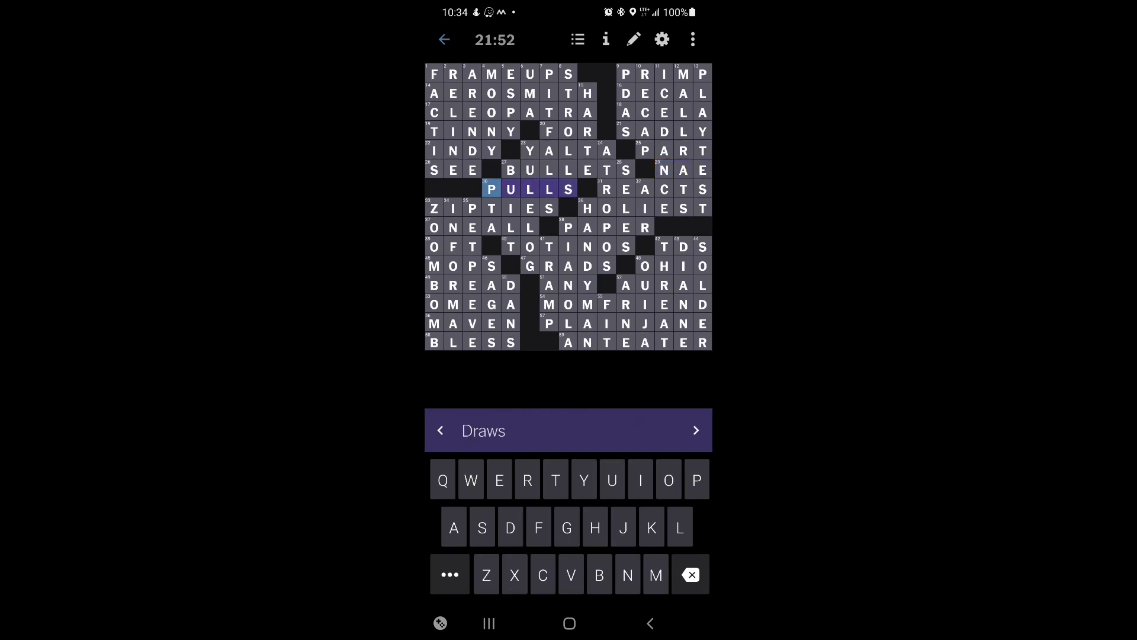
pyautogui.click(471, 151)
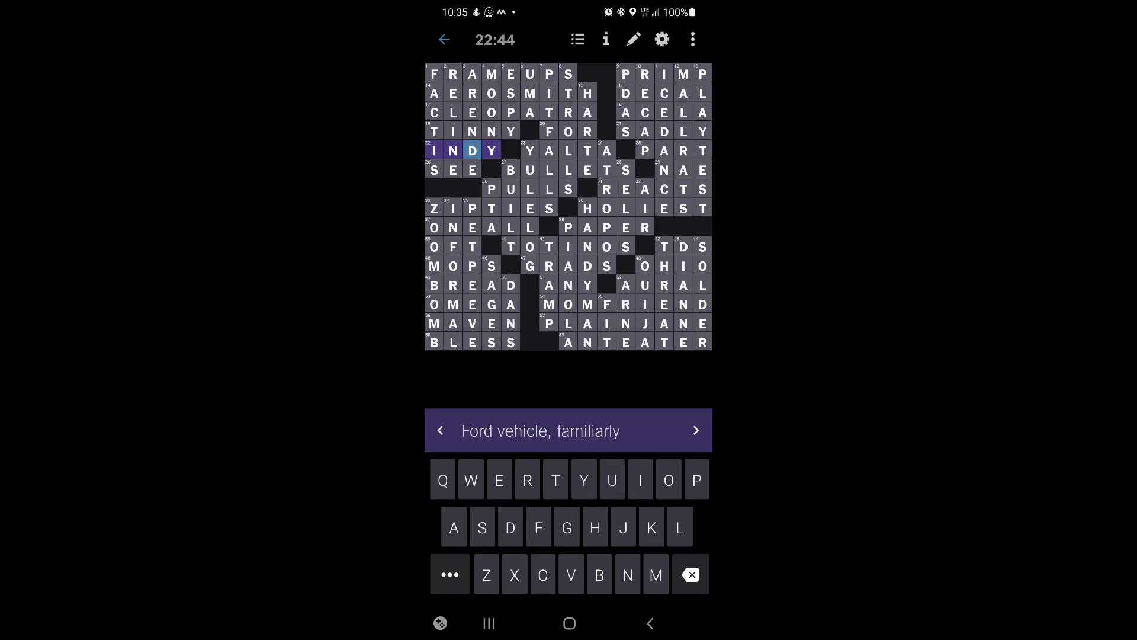
pyautogui.click(702, 304)
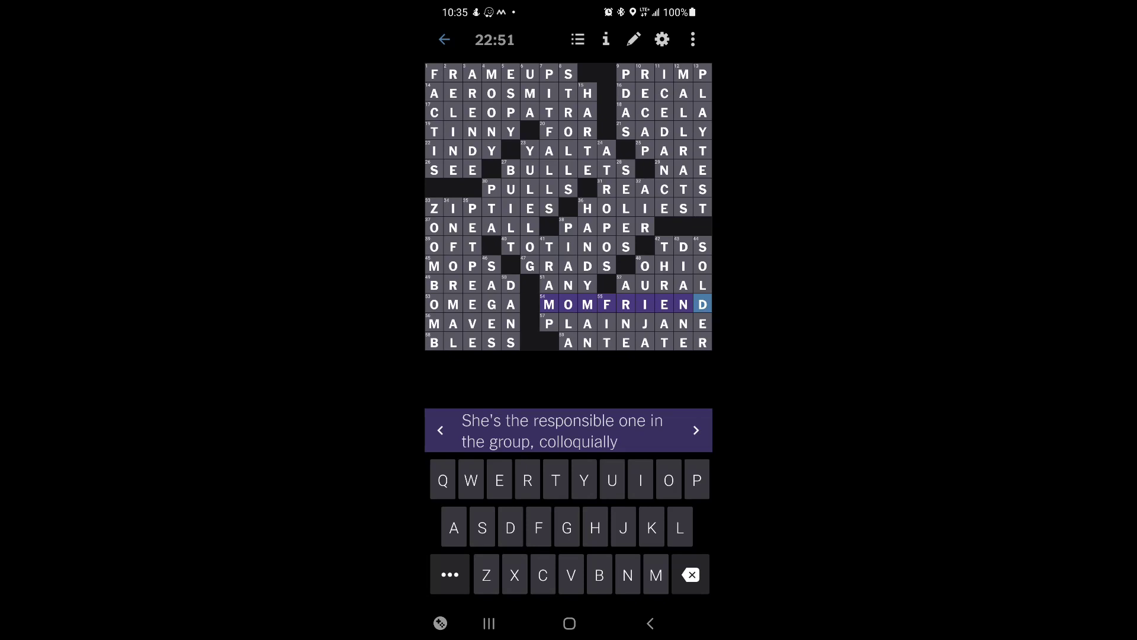
pyautogui.click(511, 324)
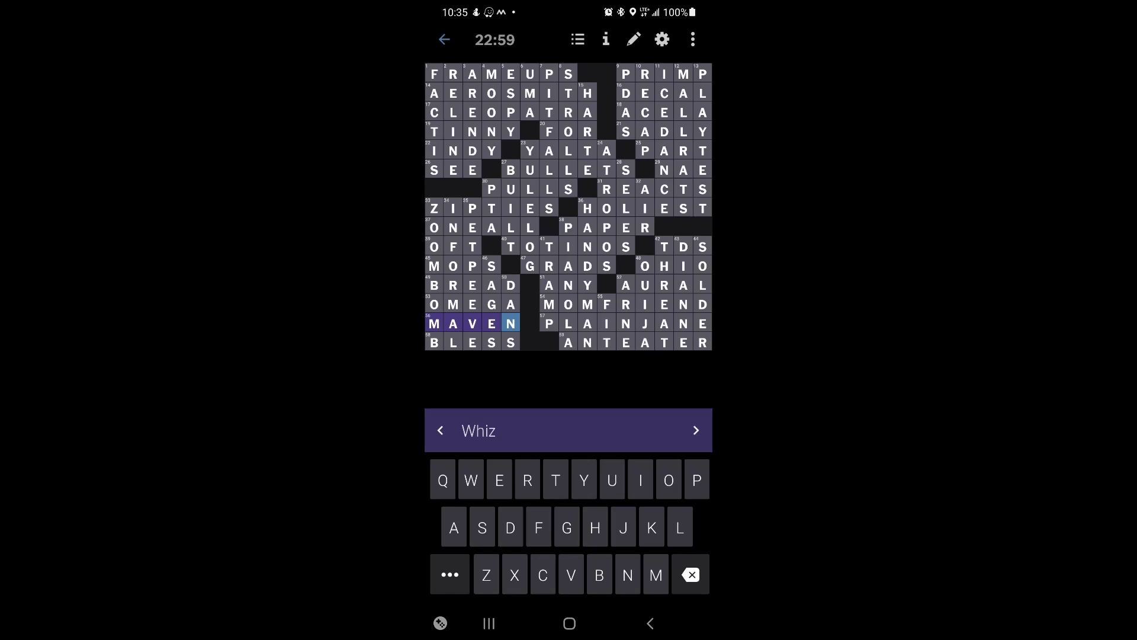
pyautogui.click(696, 430)
pyautogui.click(696, 431)
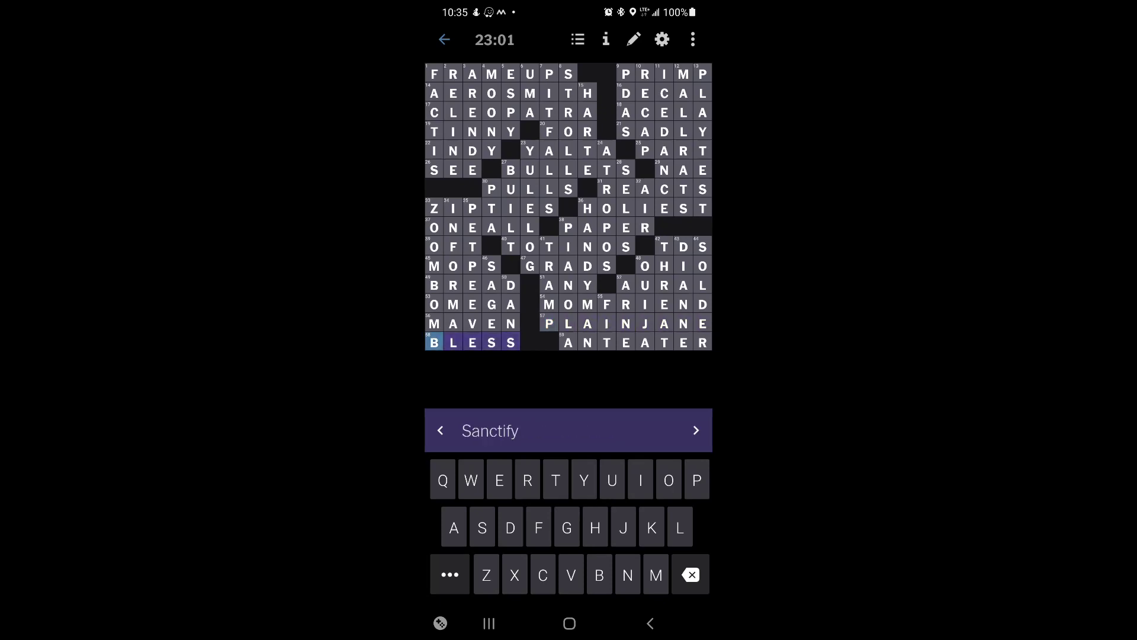
pyautogui.click(696, 430)
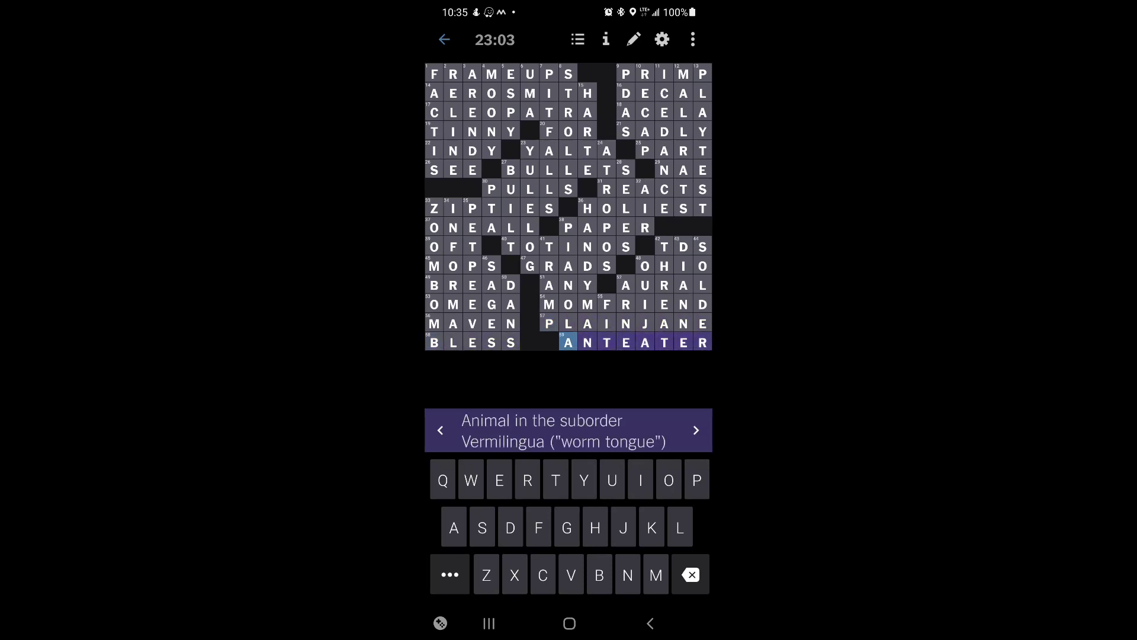
pyautogui.click(696, 430)
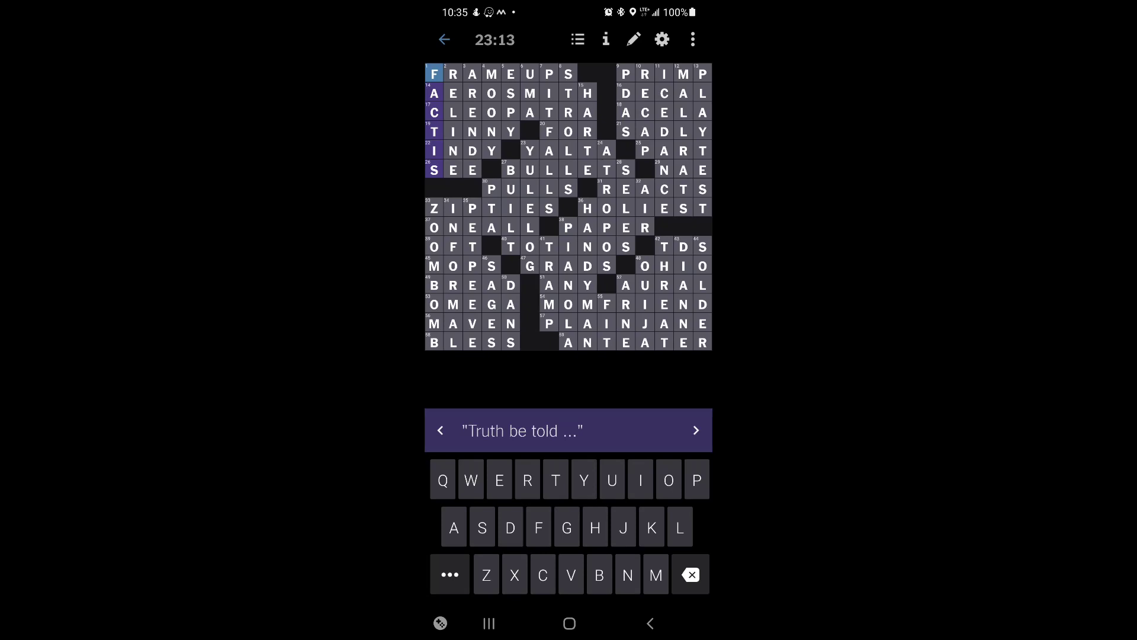
pyautogui.click(696, 430)
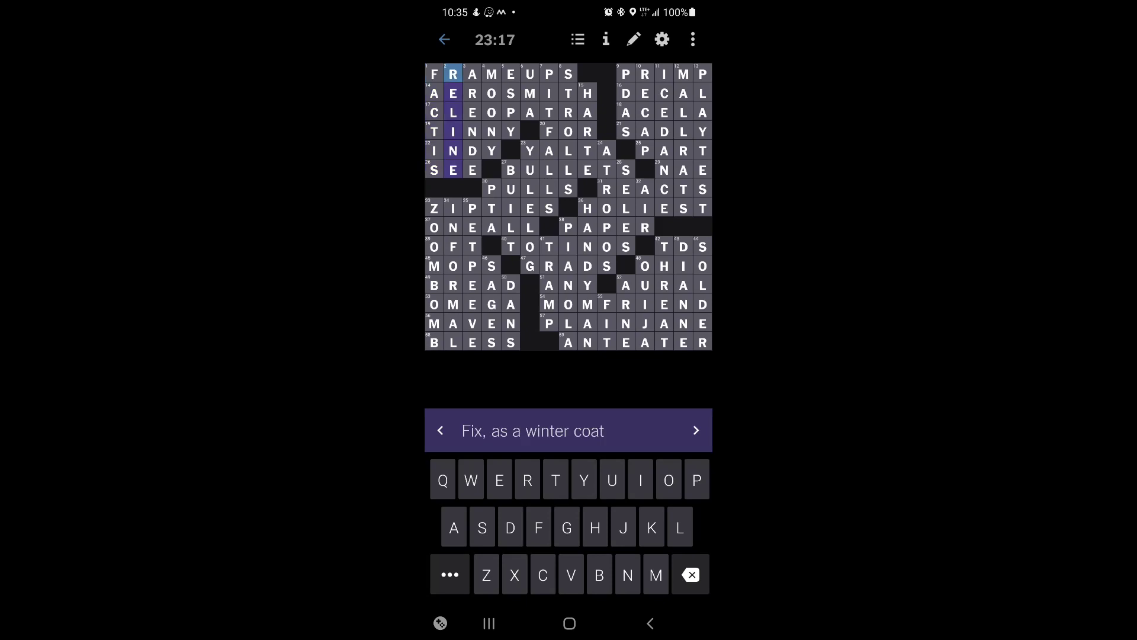
pyautogui.click(695, 430)
pyautogui.click(696, 431)
pyautogui.click(696, 430)
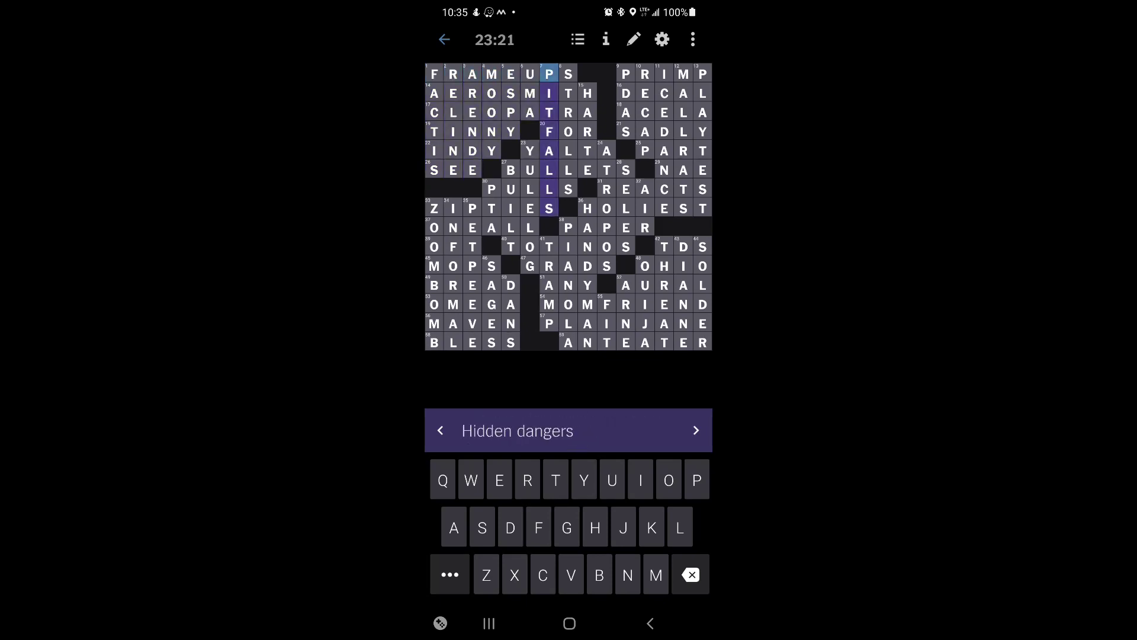
pyautogui.click(696, 430)
pyautogui.click(695, 431)
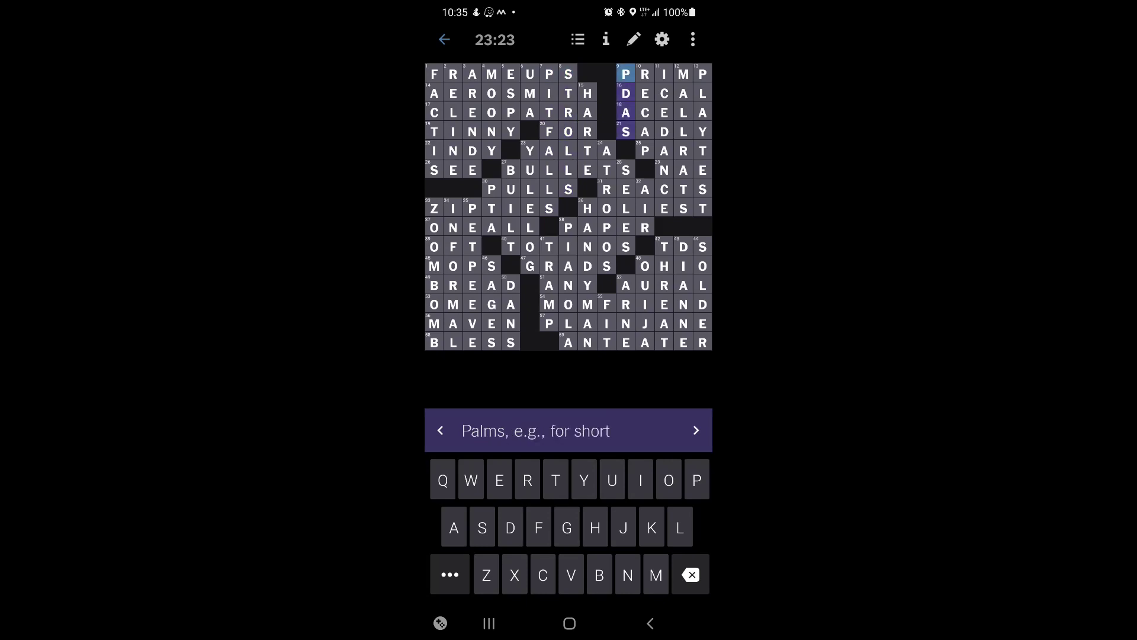
pyautogui.click(696, 430)
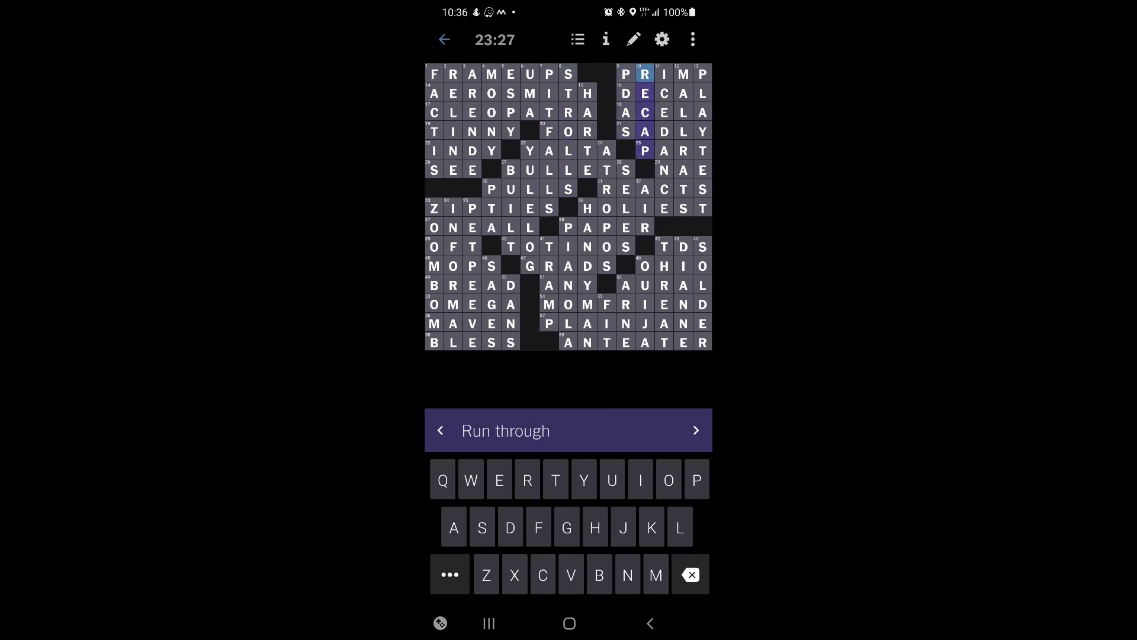
pyautogui.click(695, 430)
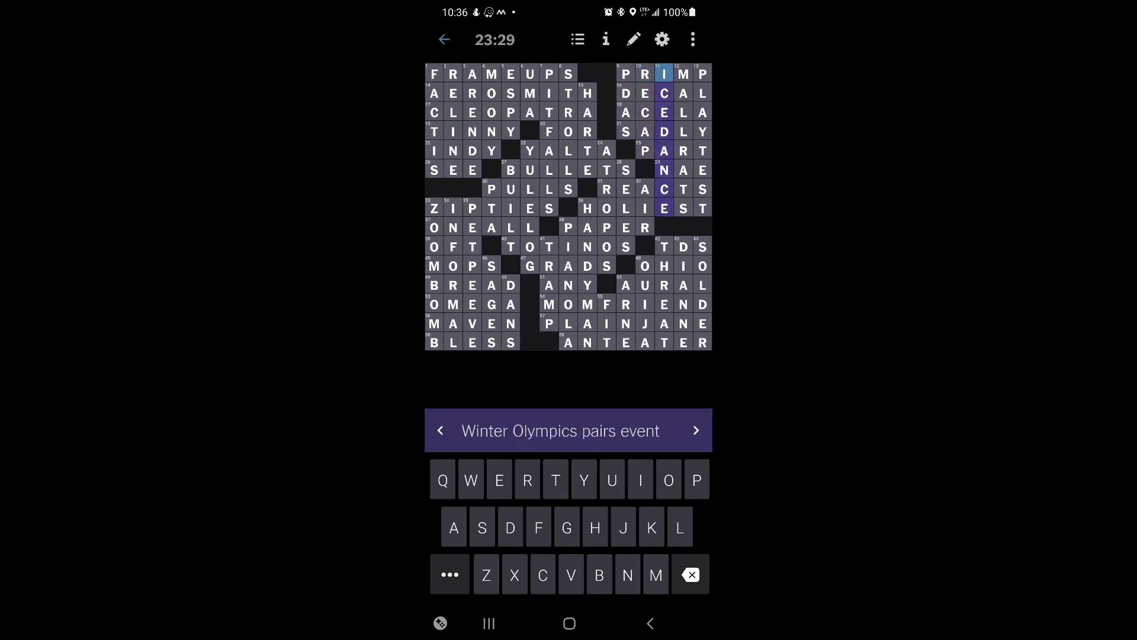
pyautogui.click(696, 430)
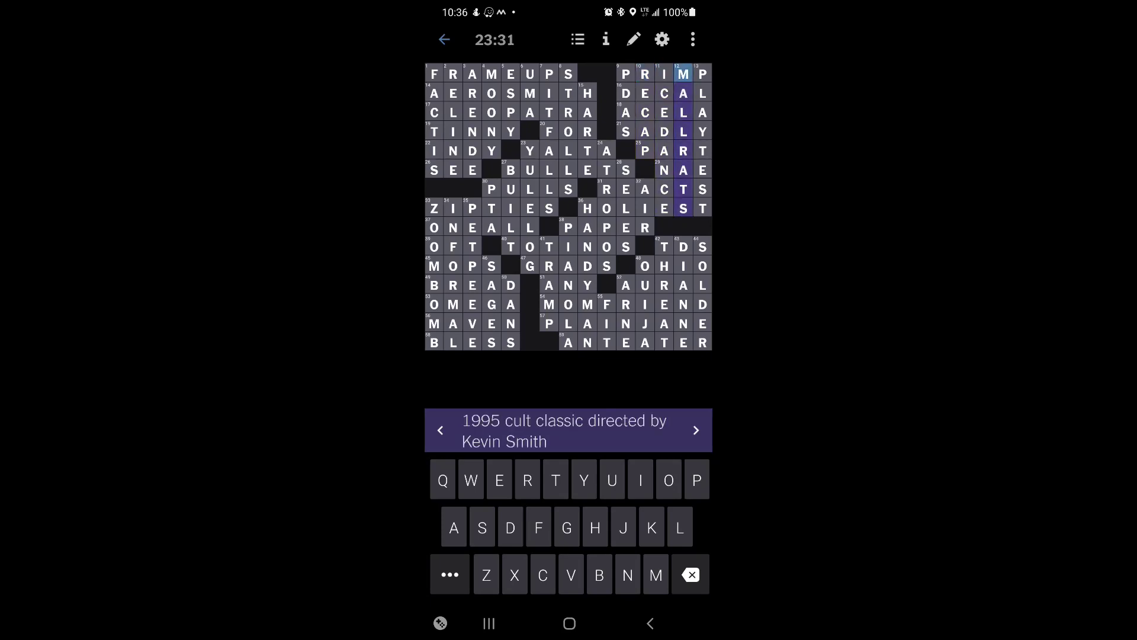
pyautogui.click(695, 430)
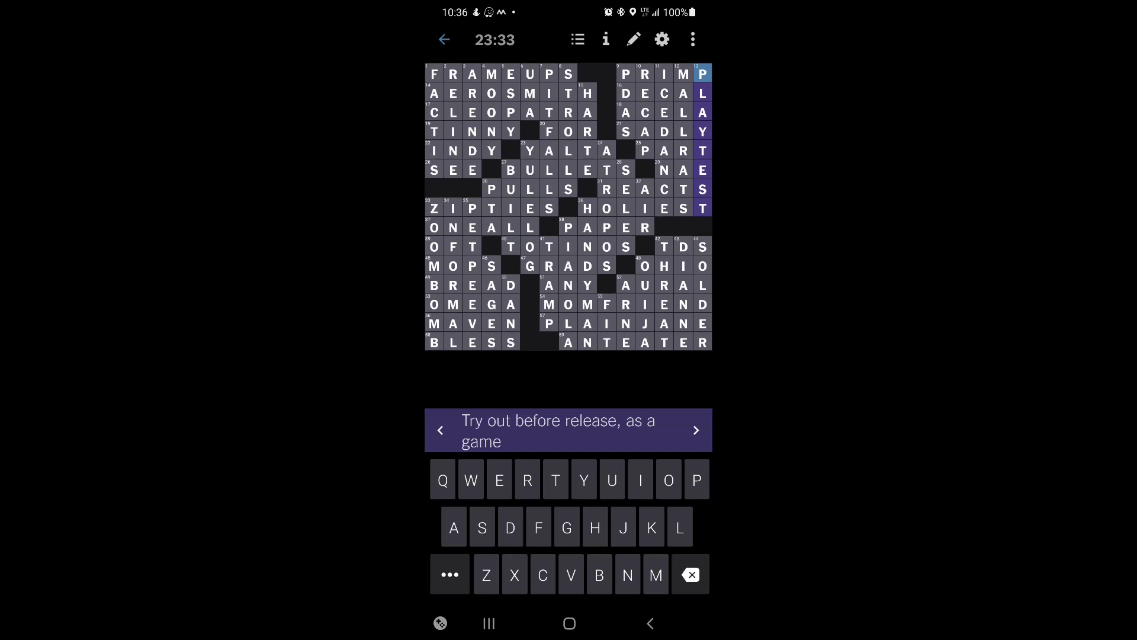
pyautogui.click(696, 430)
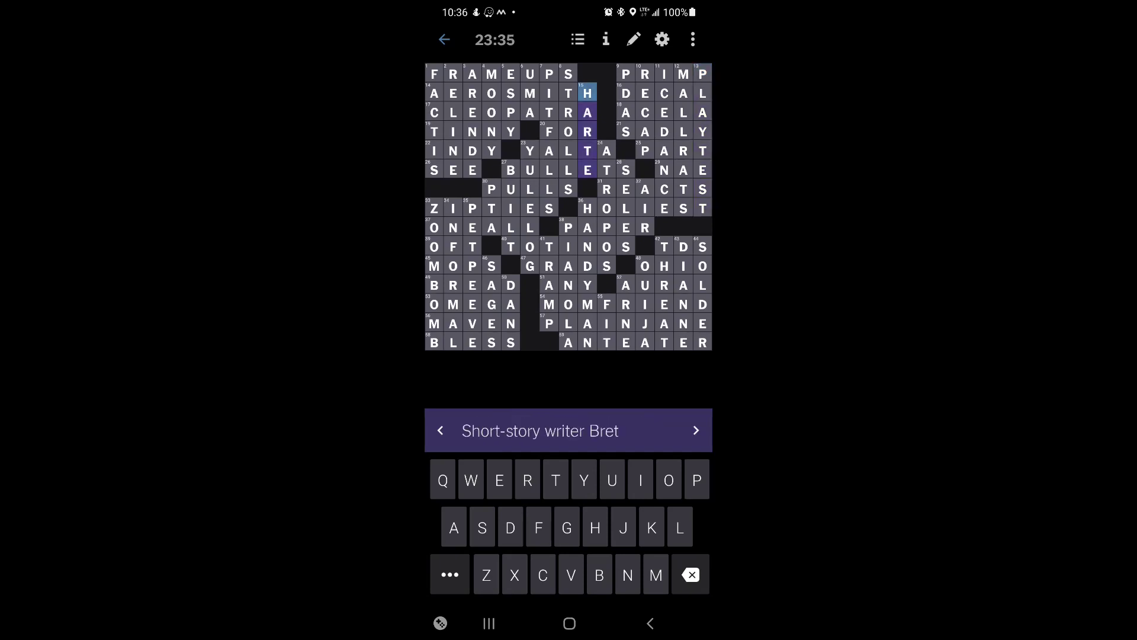
pyautogui.click(531, 150)
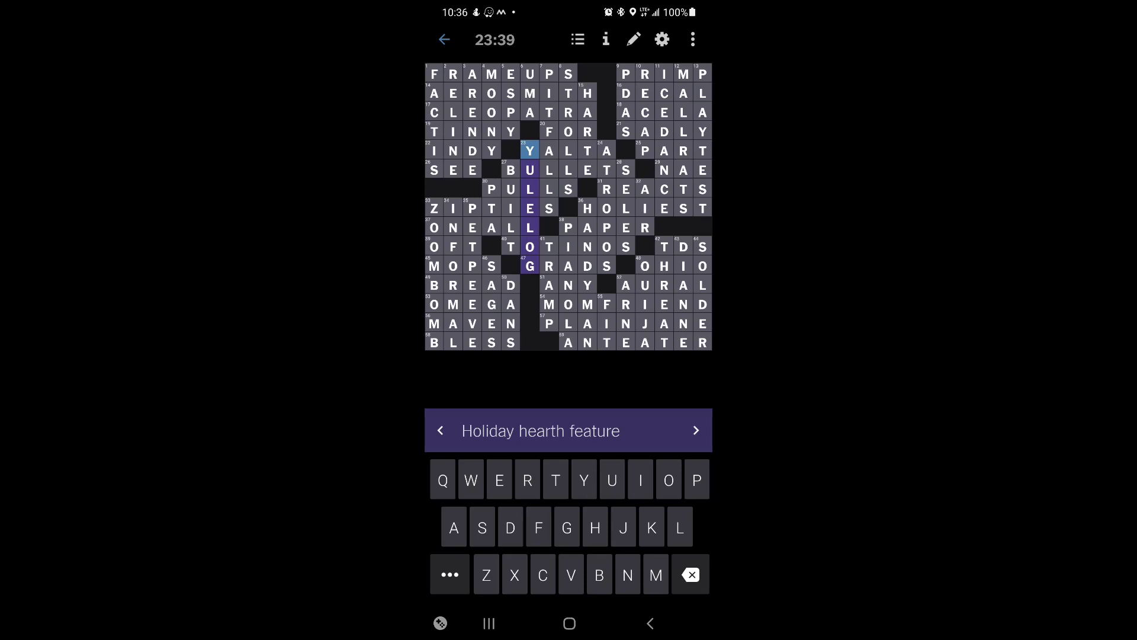
pyautogui.click(607, 150)
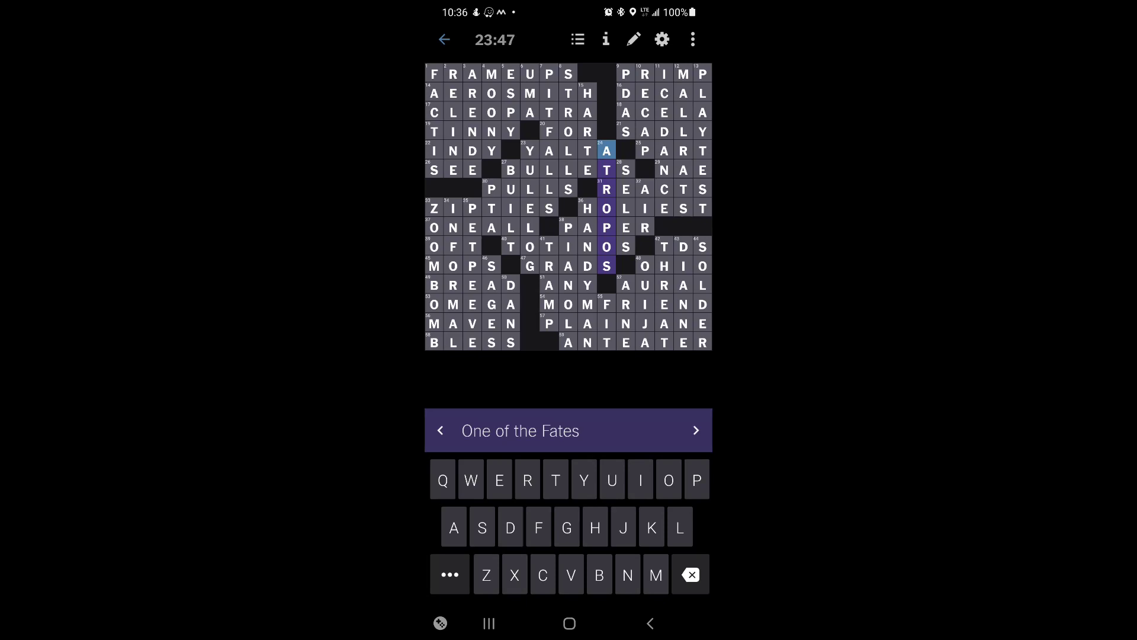
pyautogui.click(607, 189)
pyautogui.click(607, 188)
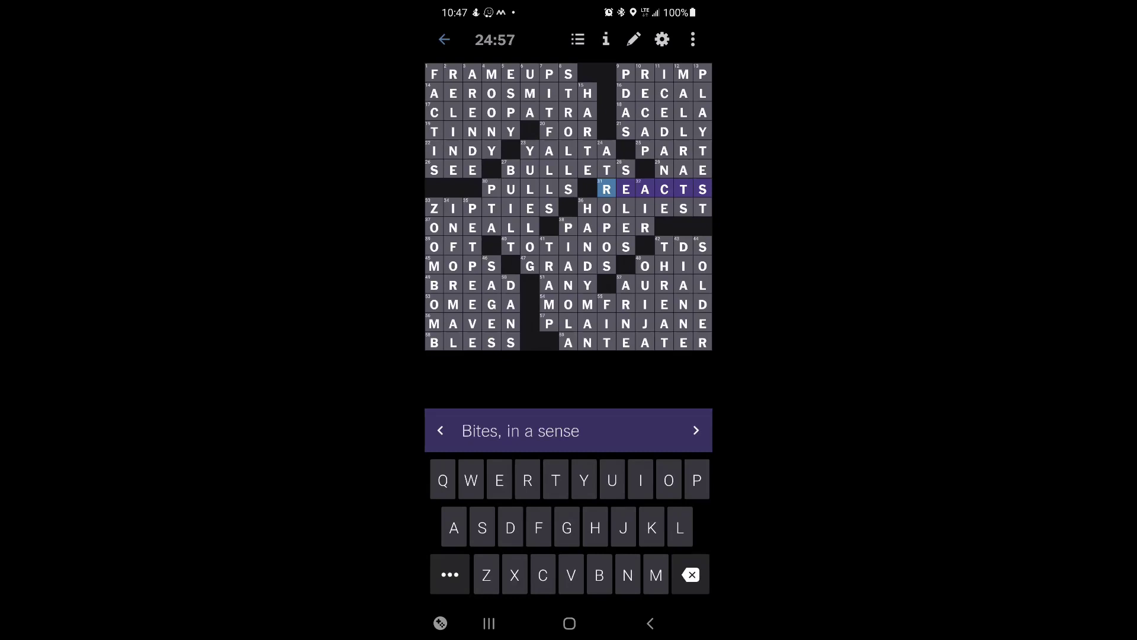
pyautogui.click(696, 431)
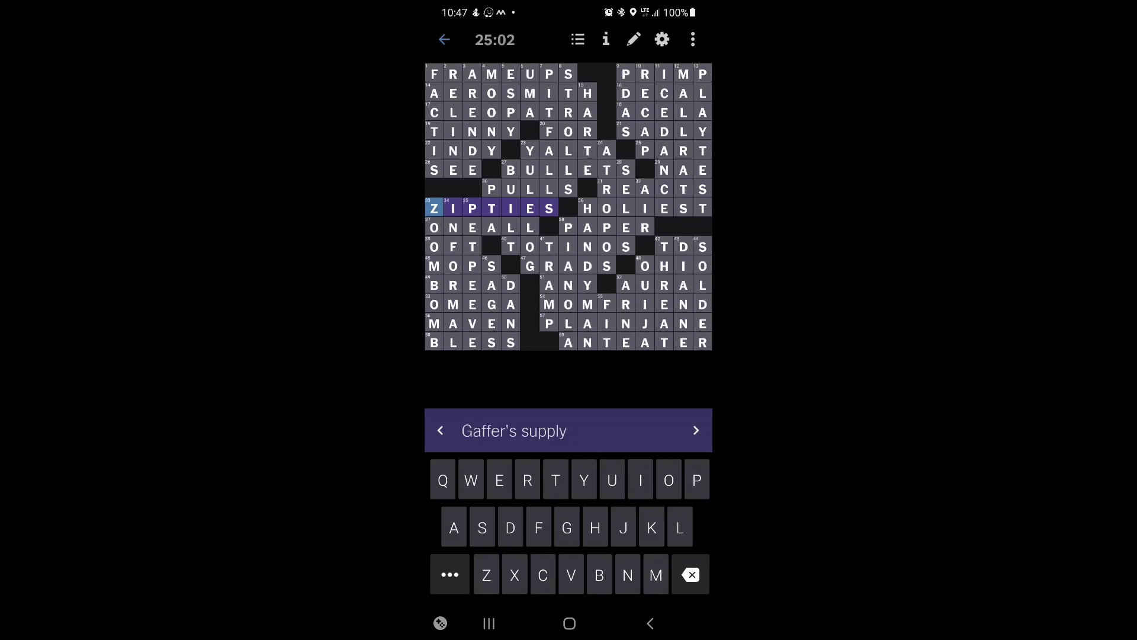
pyautogui.click(696, 430)
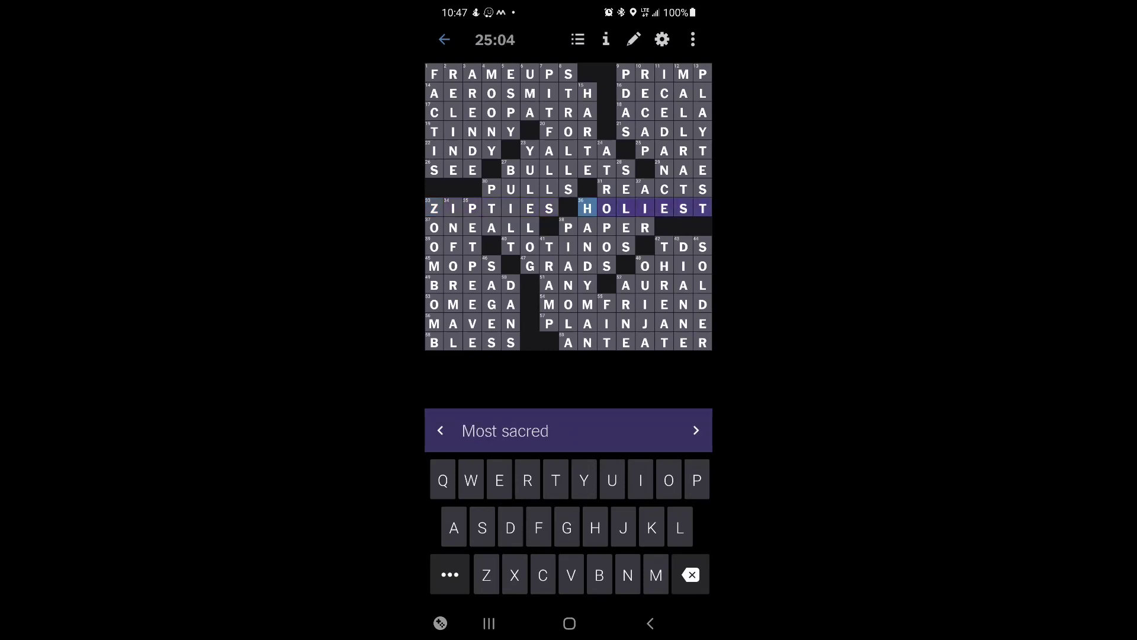
pyautogui.click(696, 430)
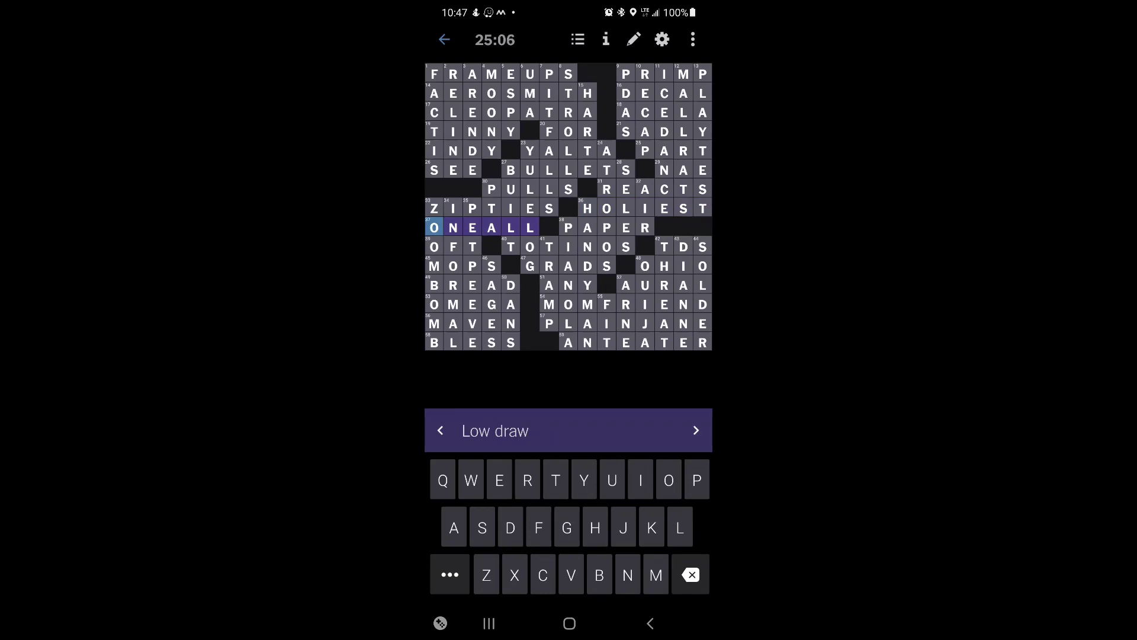
pyautogui.click(696, 430)
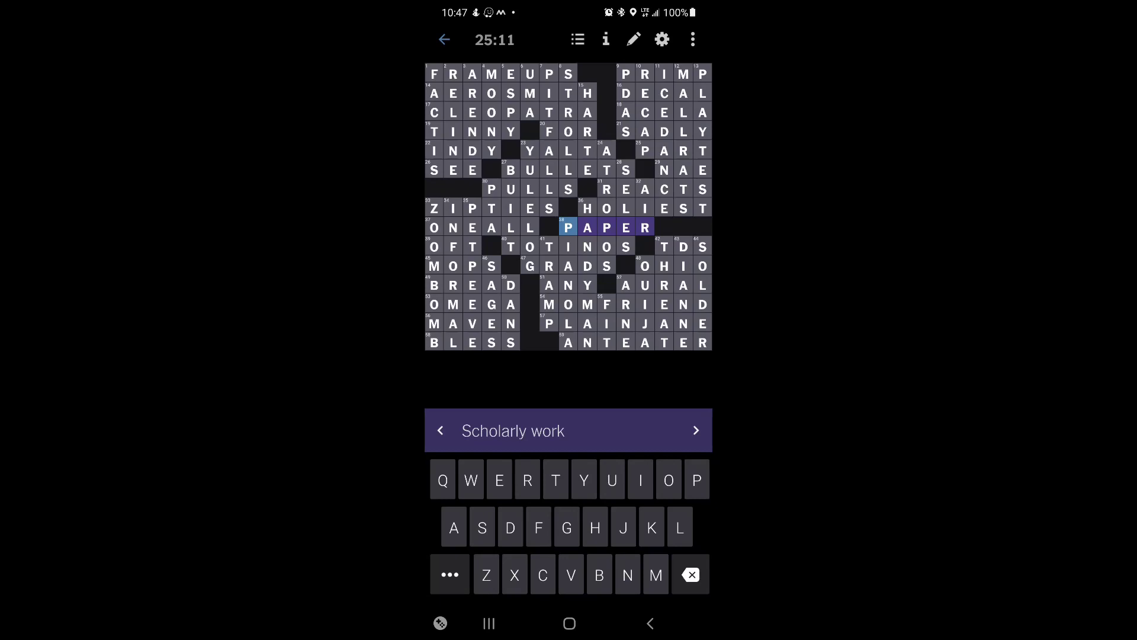
pyautogui.click(696, 430)
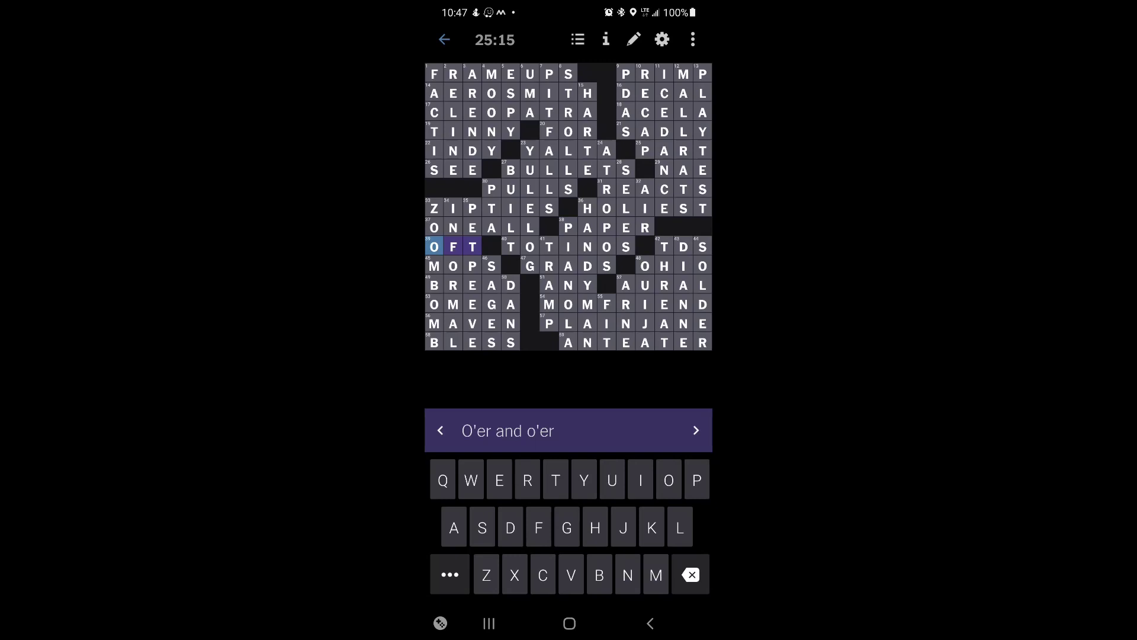
pyautogui.click(696, 430)
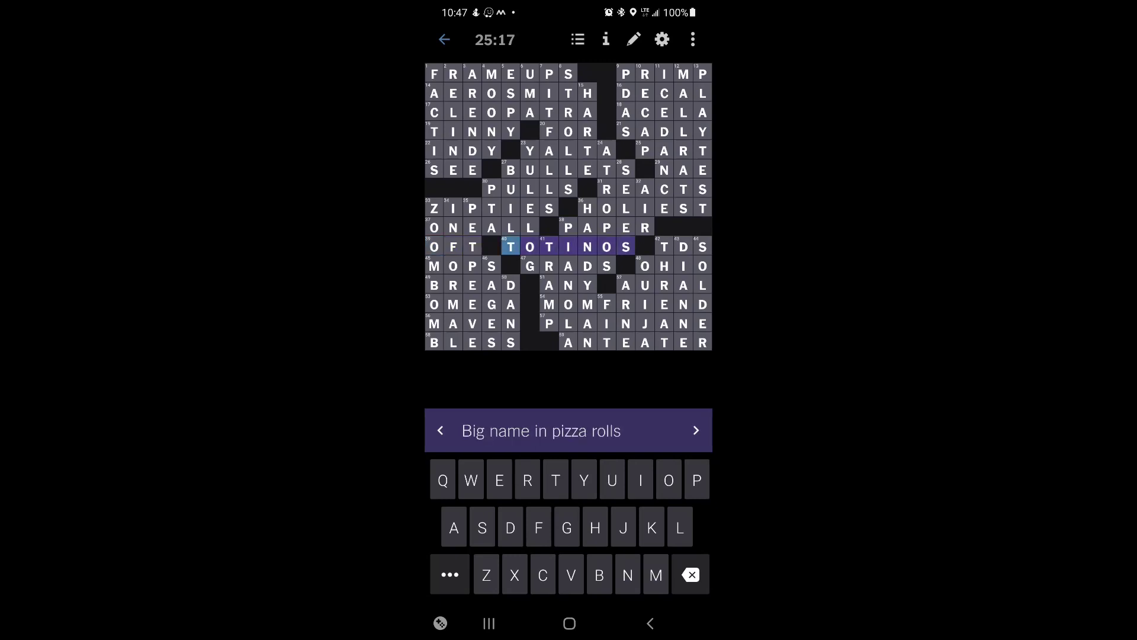
pyautogui.click(696, 430)
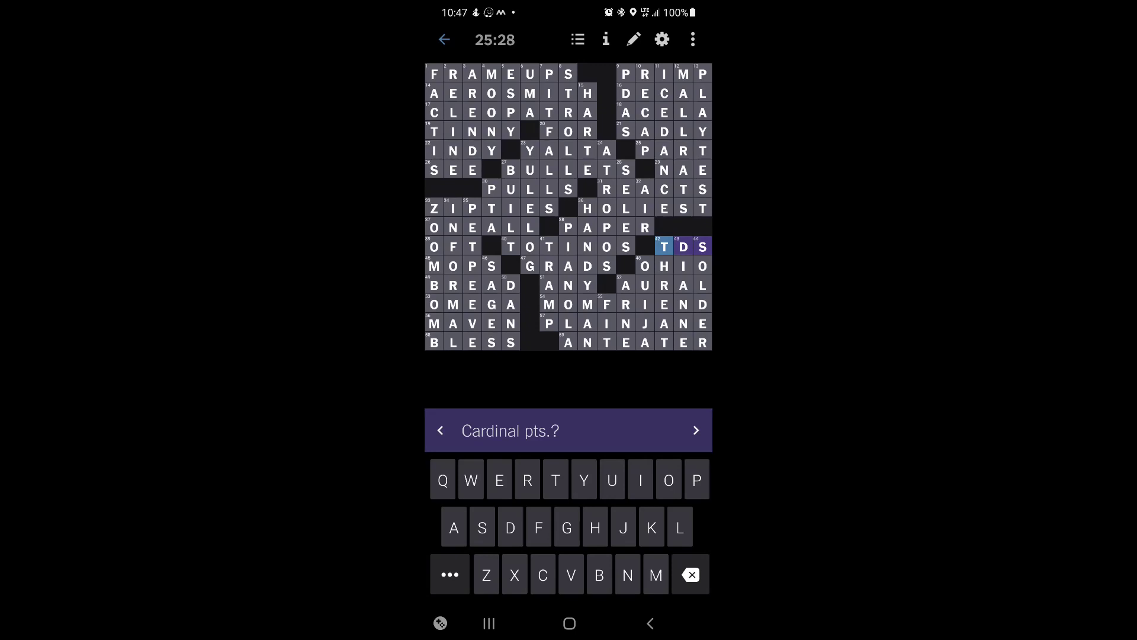
pyautogui.click(695, 431)
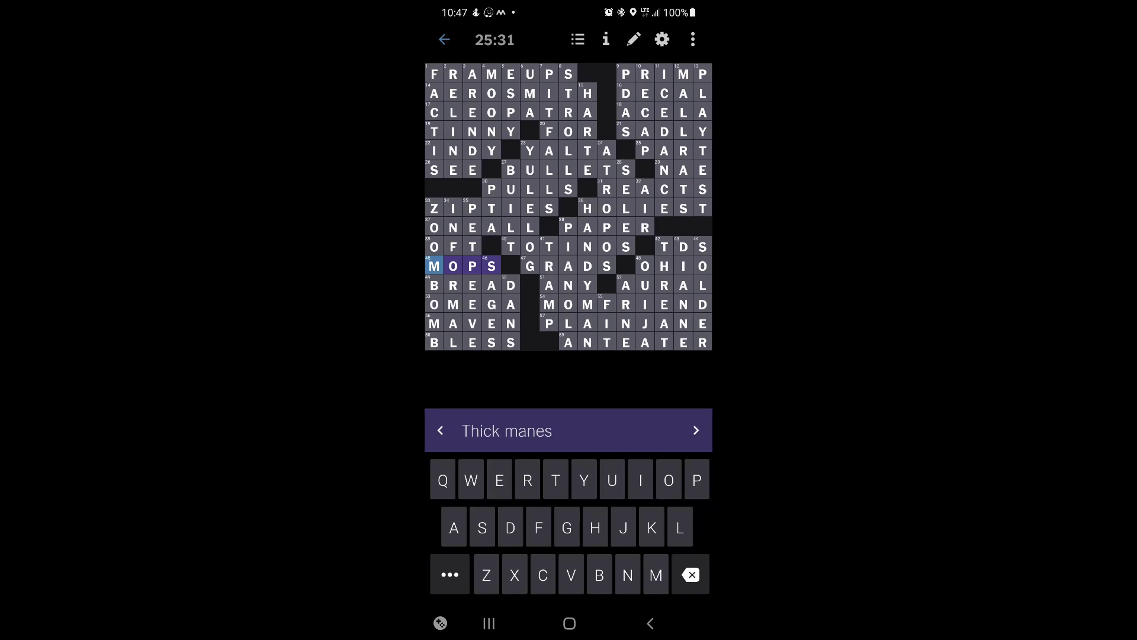
pyautogui.click(696, 431)
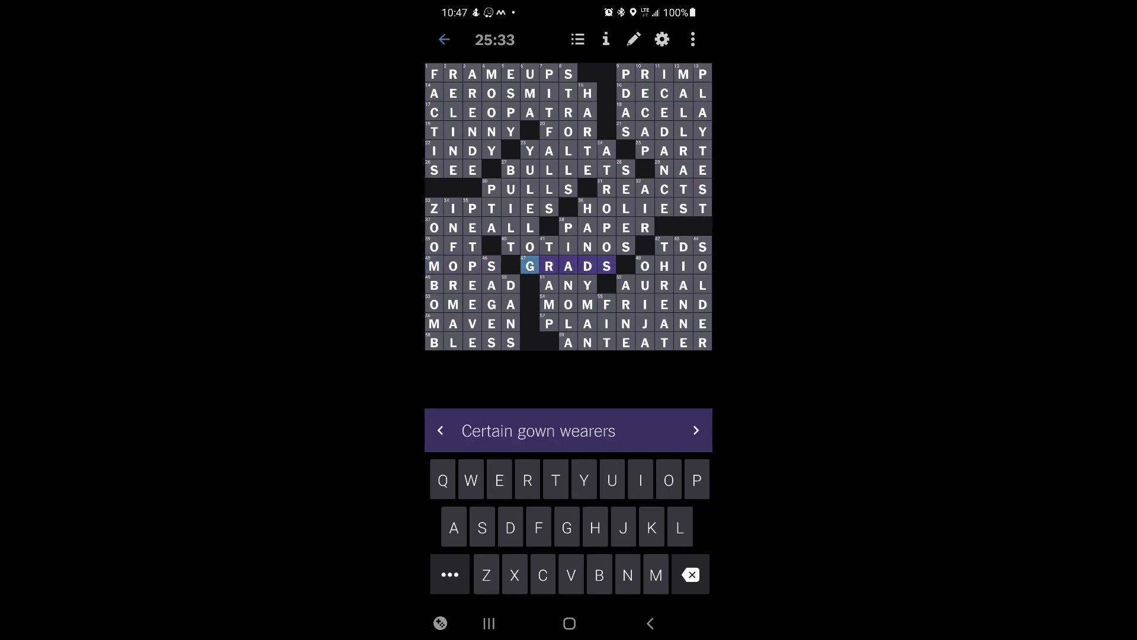
pyautogui.click(696, 430)
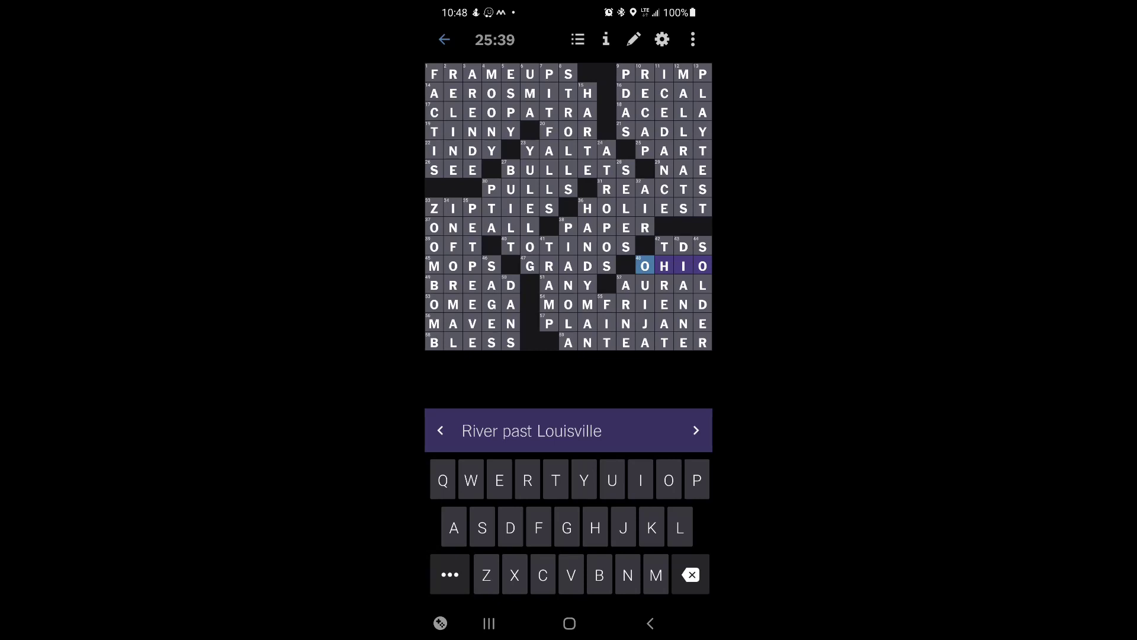
pyautogui.click(696, 431)
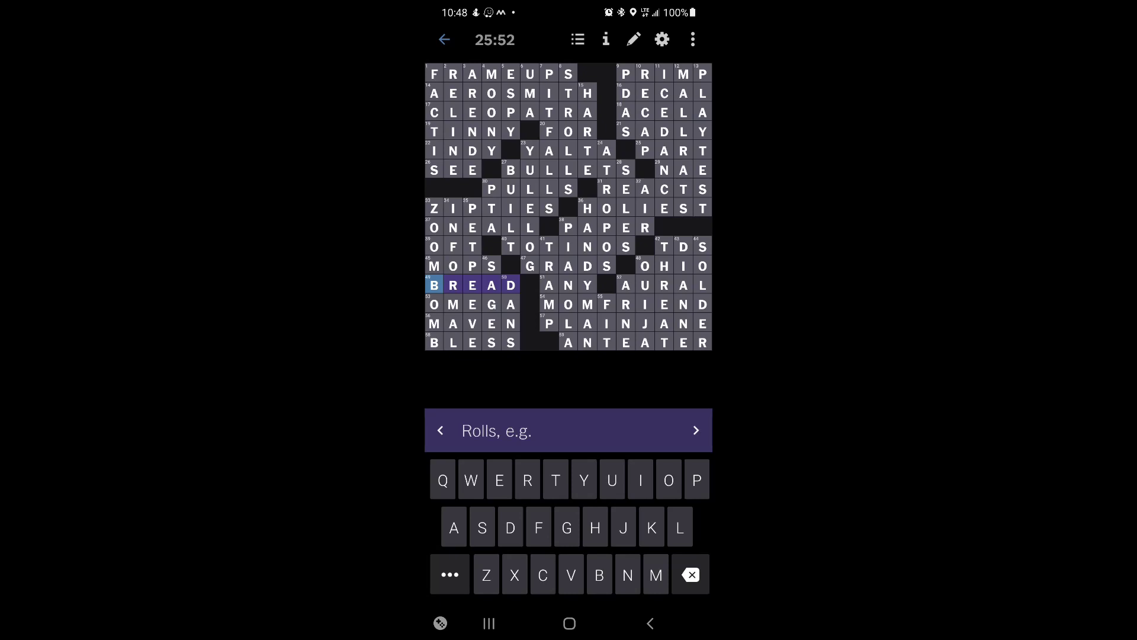
pyautogui.click(696, 430)
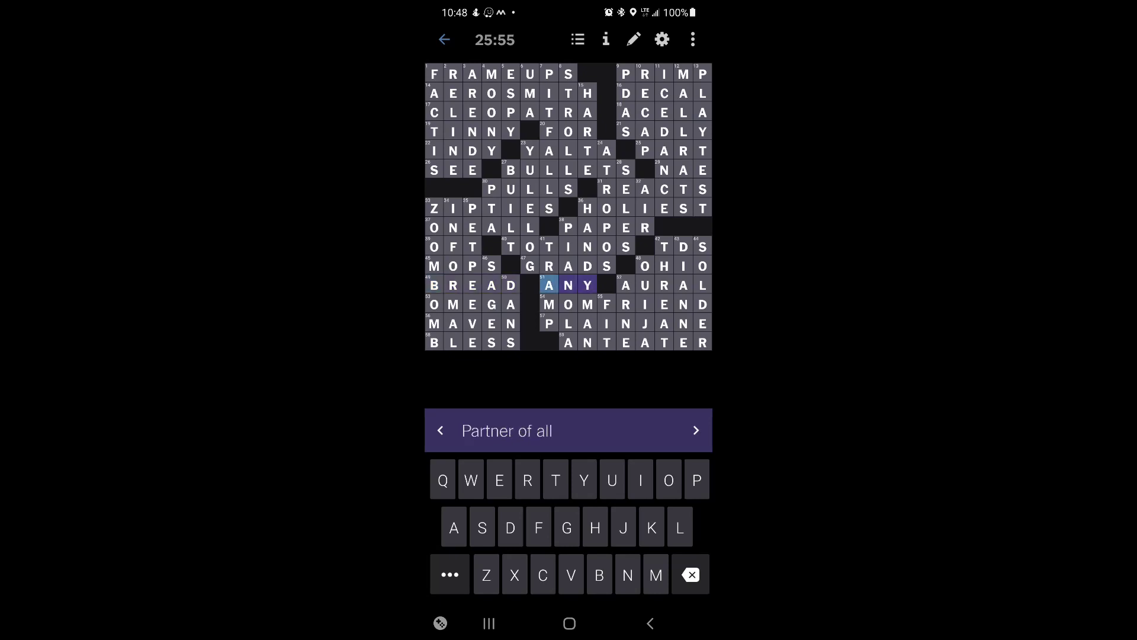
pyautogui.click(696, 430)
pyautogui.click(696, 430)
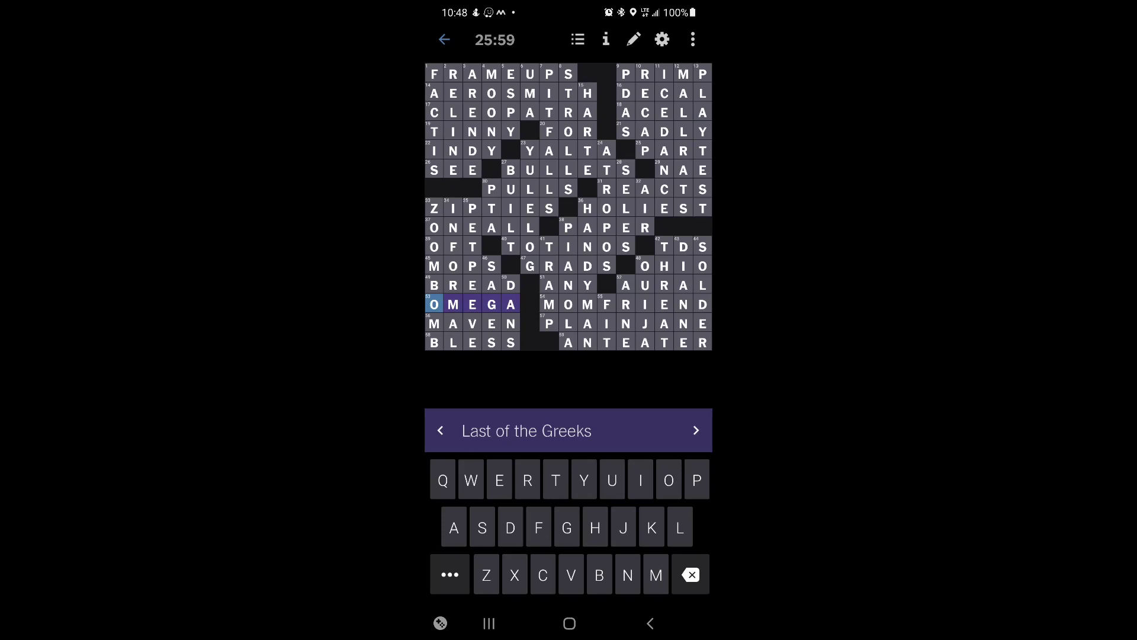
pyautogui.click(696, 430)
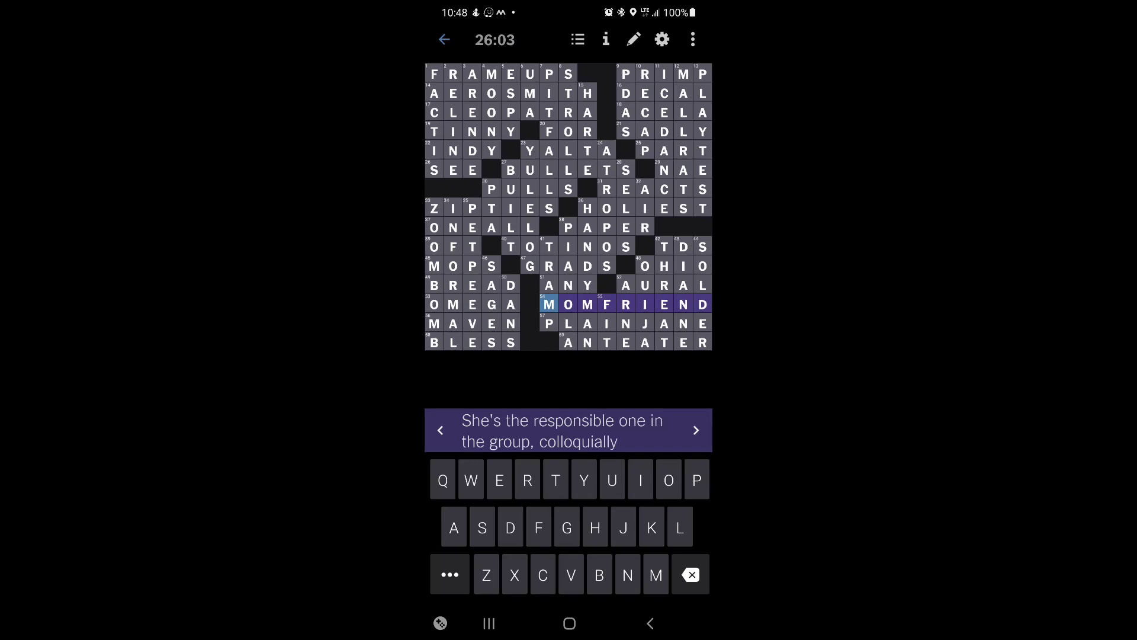
pyautogui.click(696, 430)
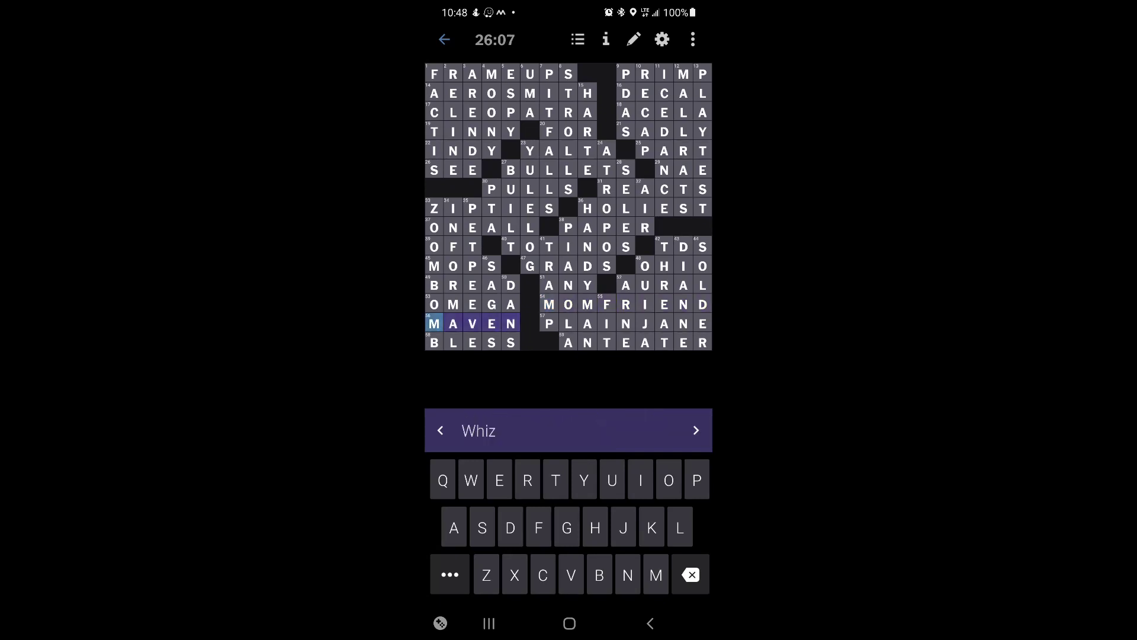
pyautogui.click(696, 430)
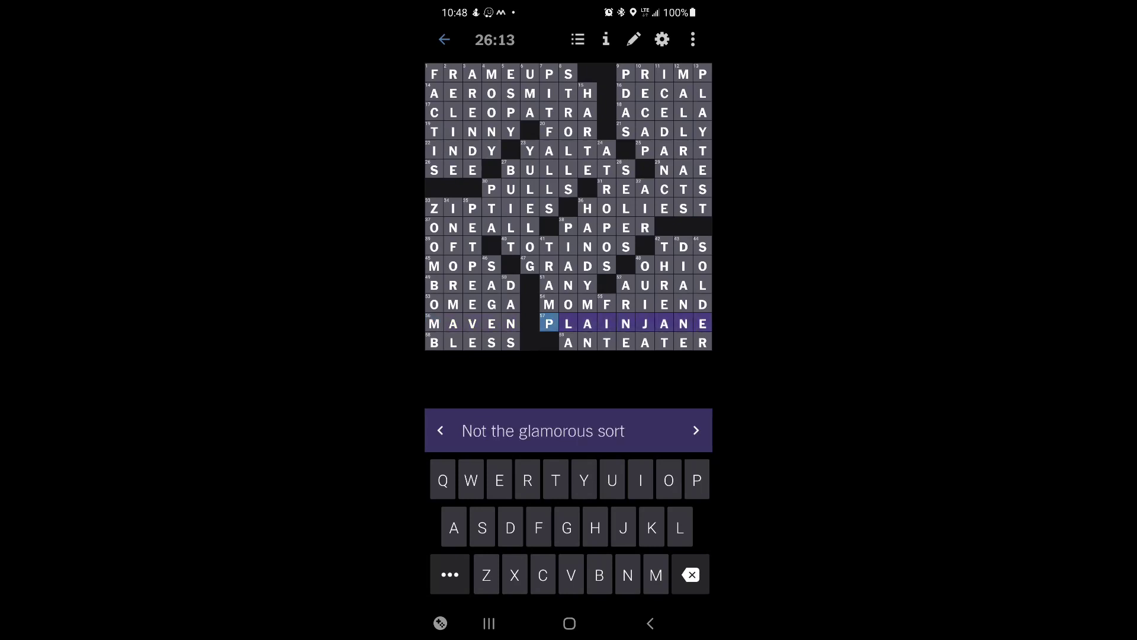
pyautogui.click(434, 342)
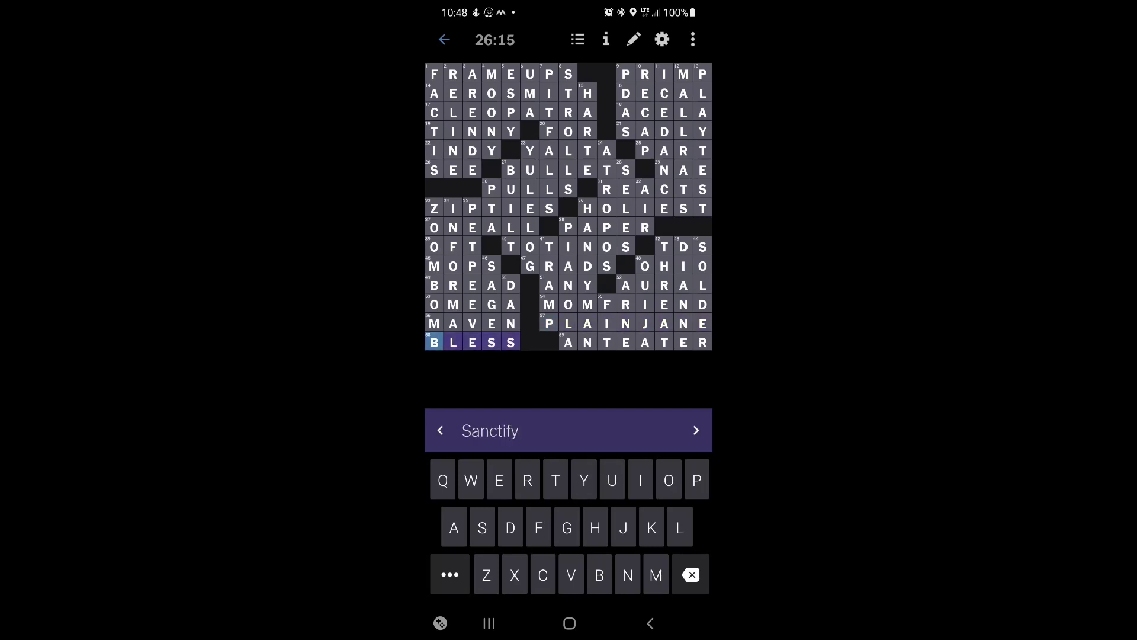
pyautogui.click(696, 431)
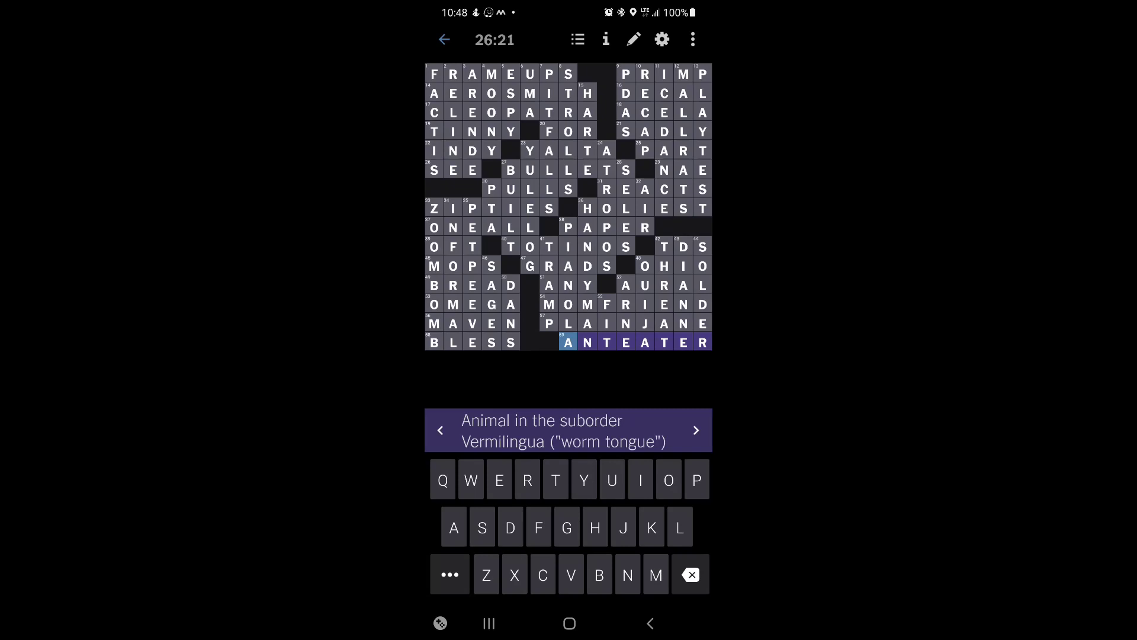
pyautogui.click(696, 431)
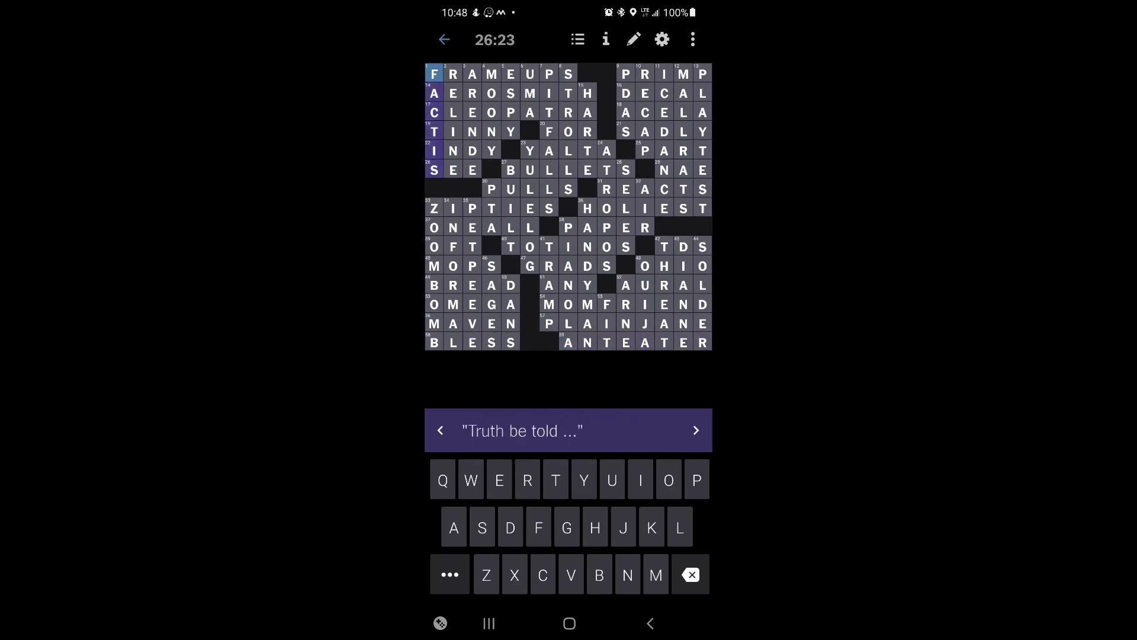
pyautogui.click(695, 430)
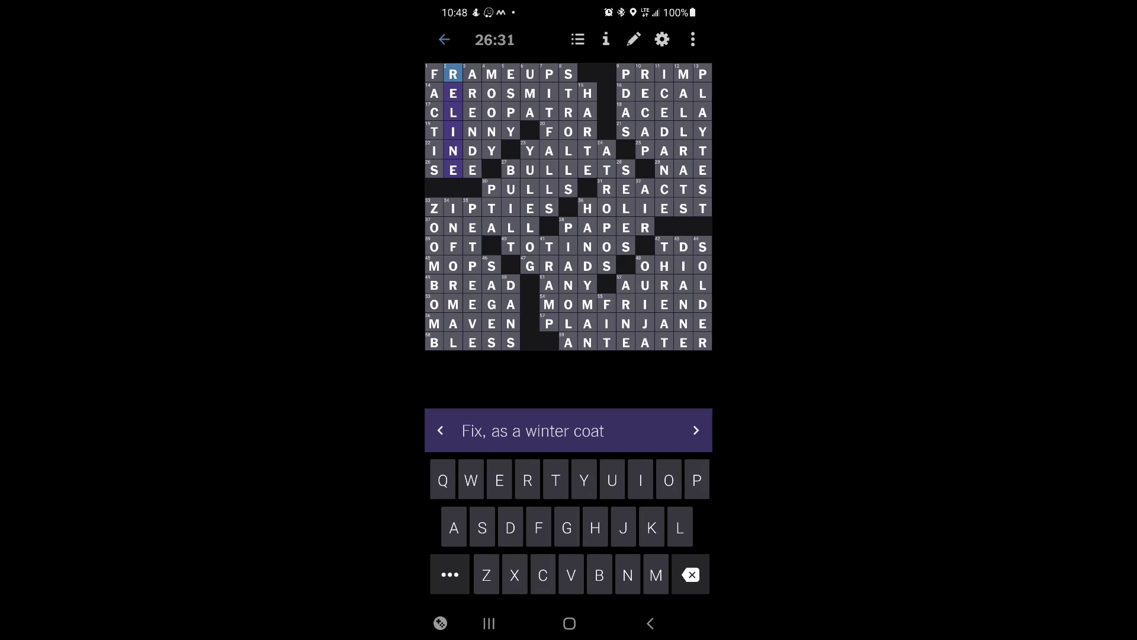
pyautogui.click(695, 430)
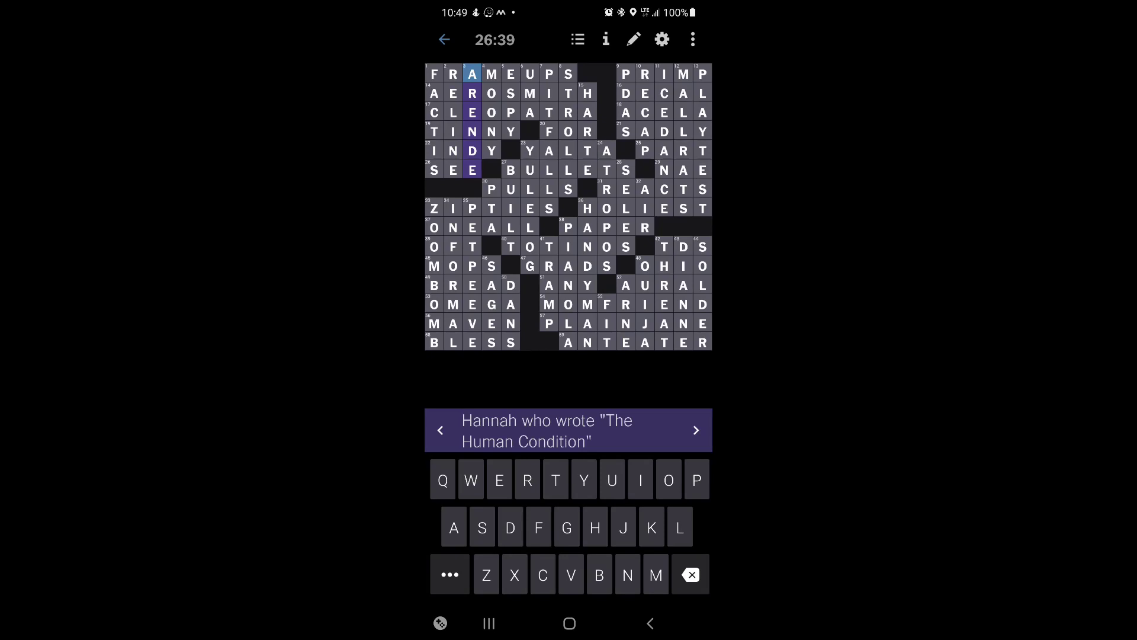
pyautogui.click(472, 151)
pyautogui.click(471, 150)
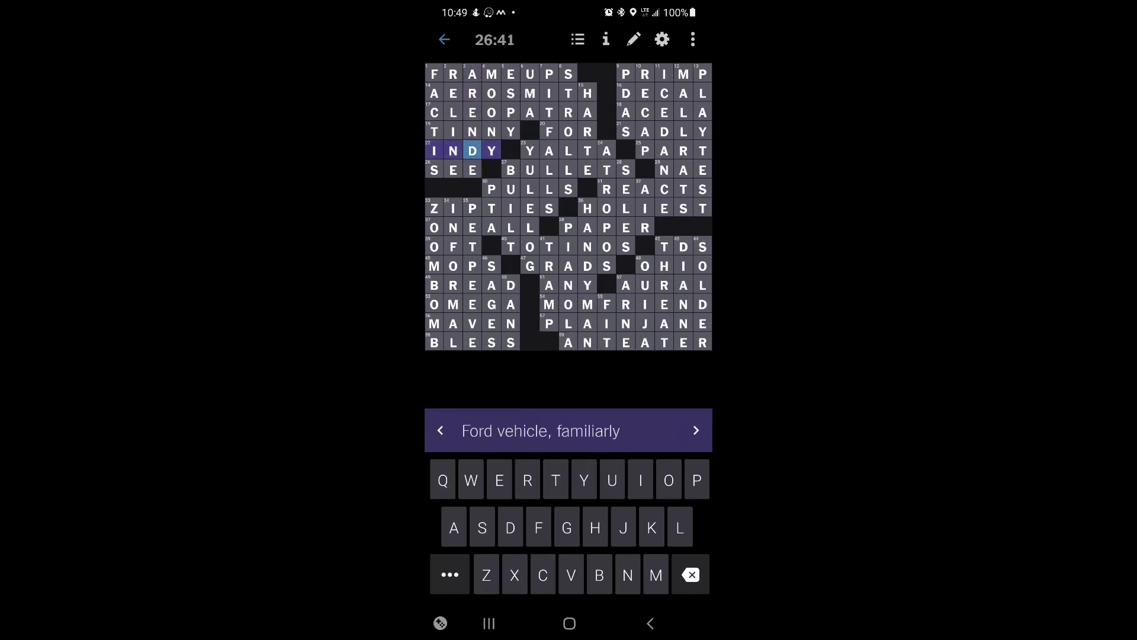
pyautogui.click(473, 151)
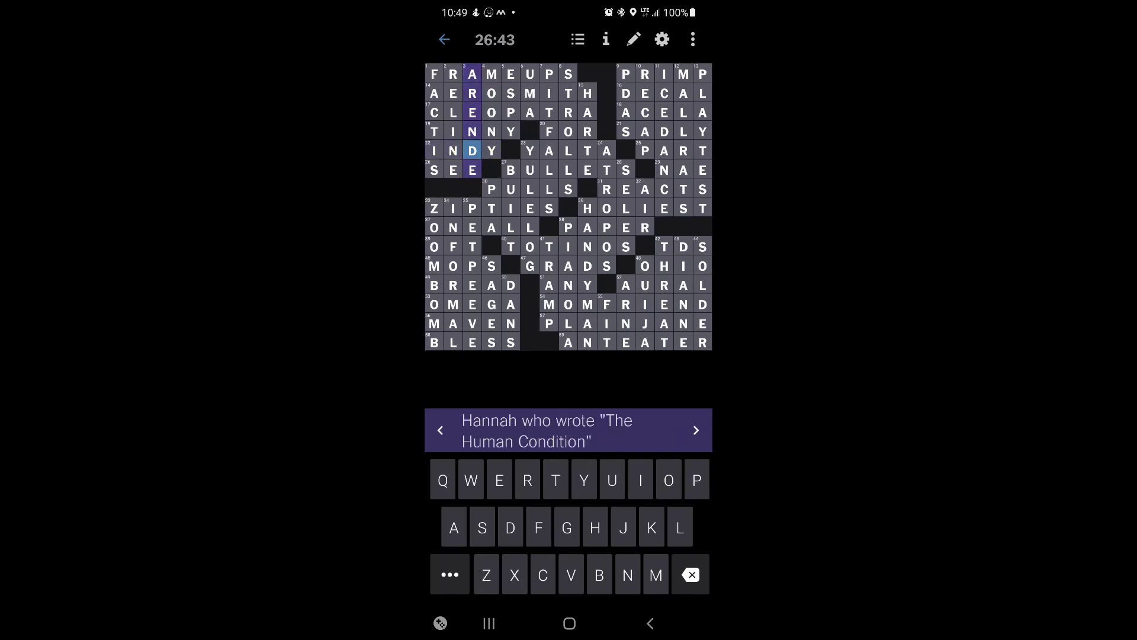
pyautogui.click(472, 131)
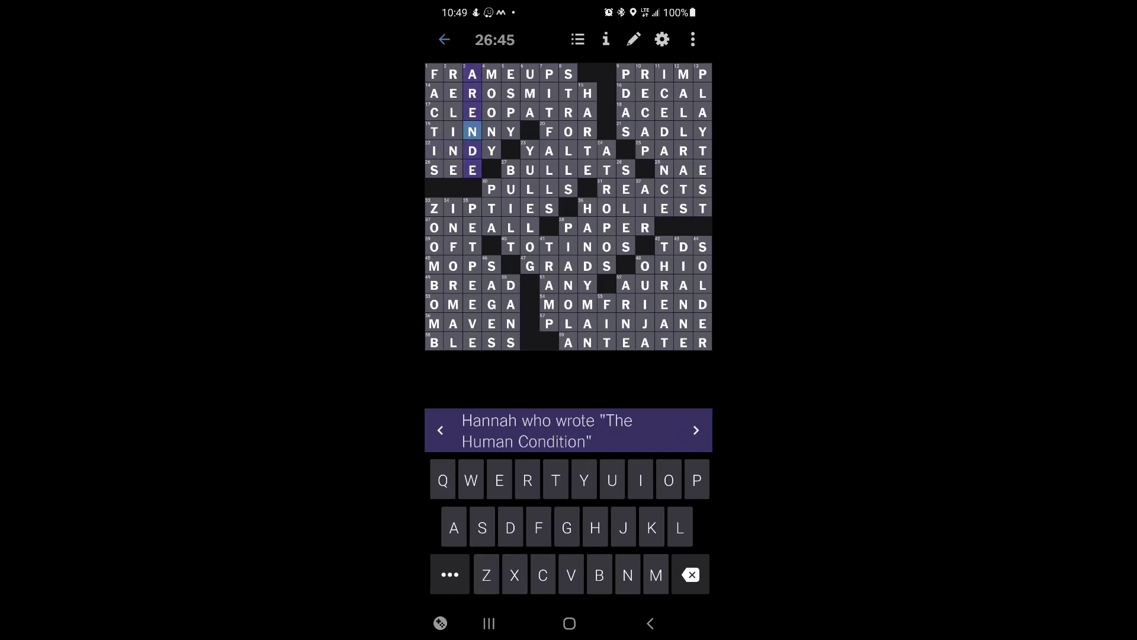
pyautogui.click(472, 131)
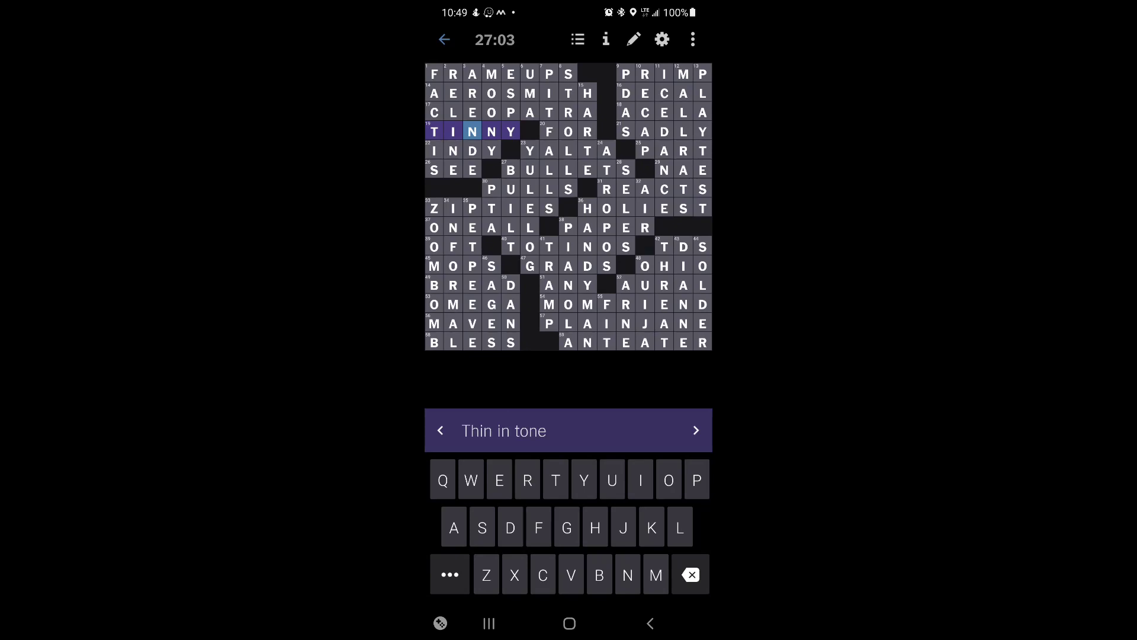
pyautogui.click(472, 131)
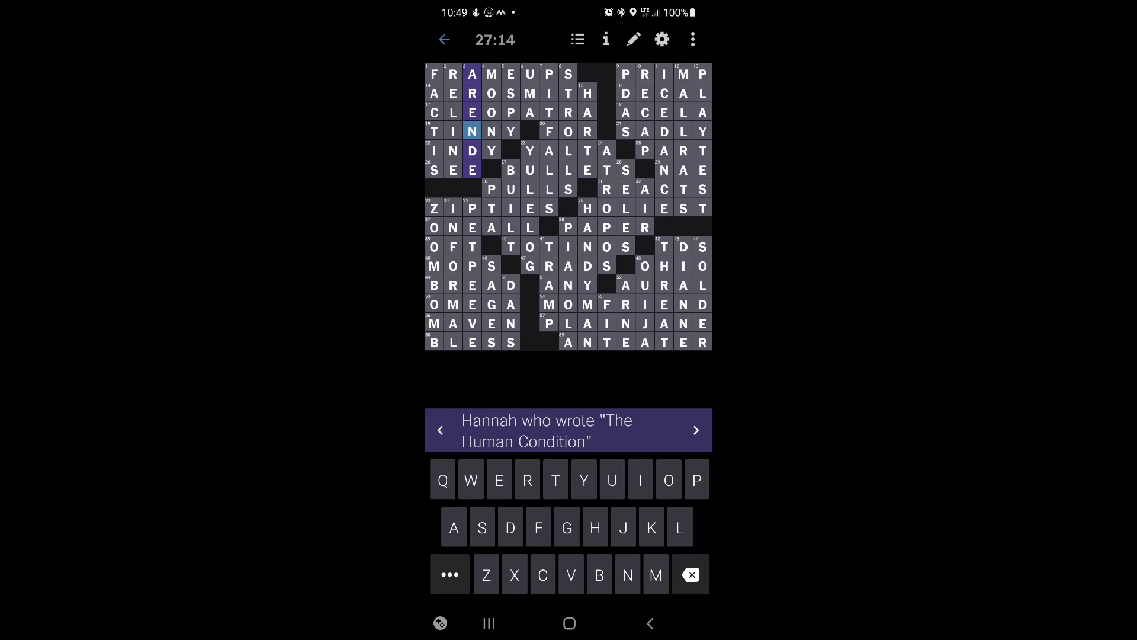
pyautogui.click(492, 74)
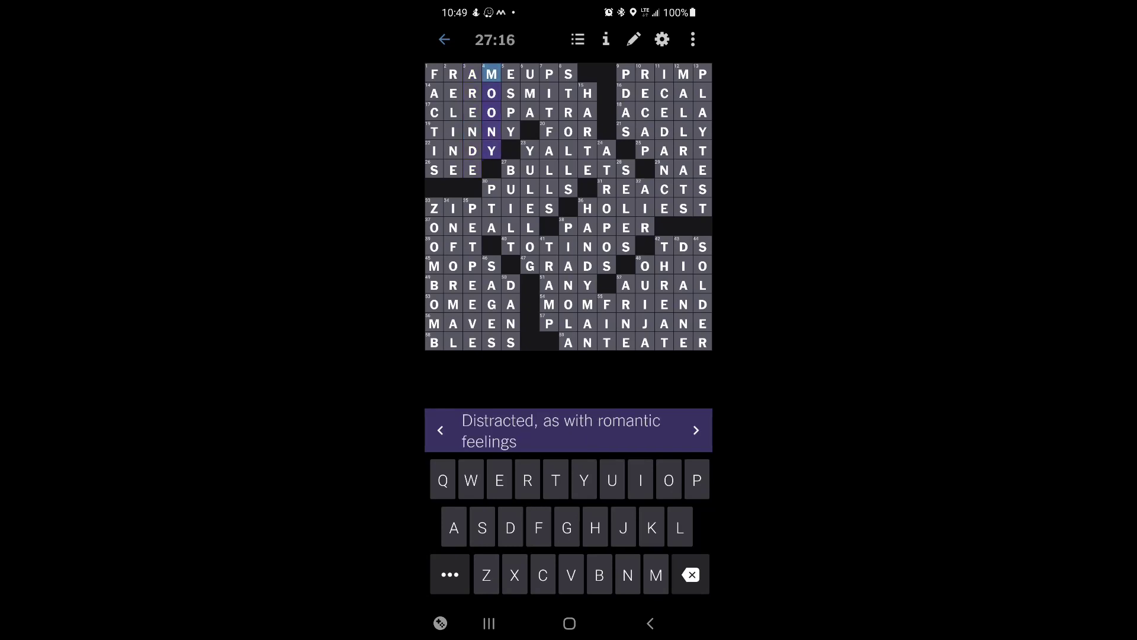
pyautogui.click(511, 74)
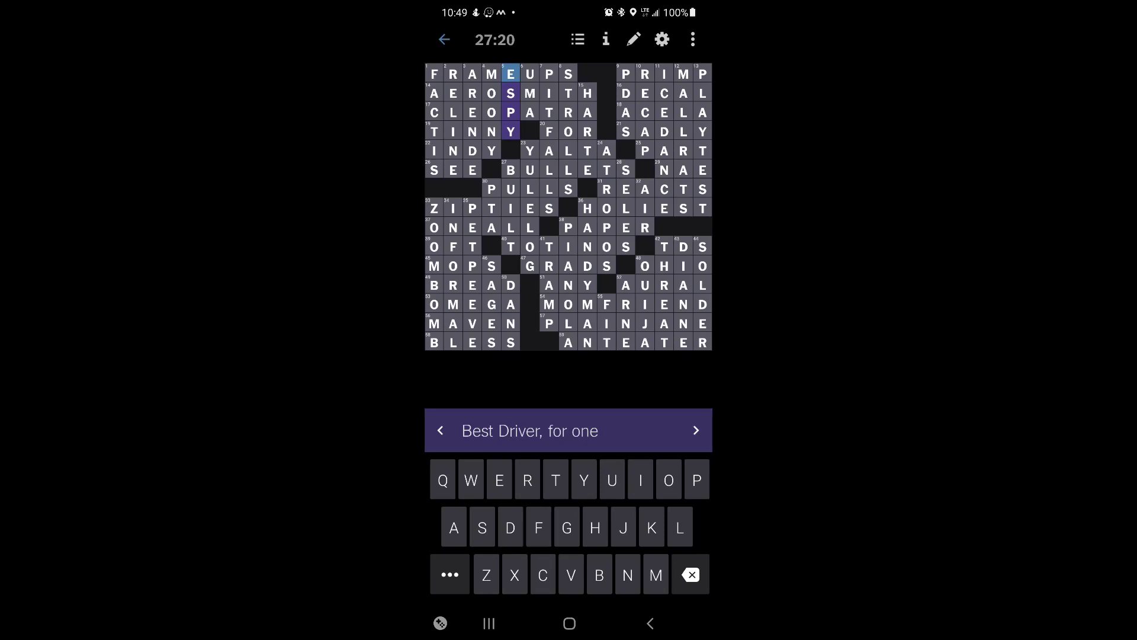
pyautogui.click(530, 73)
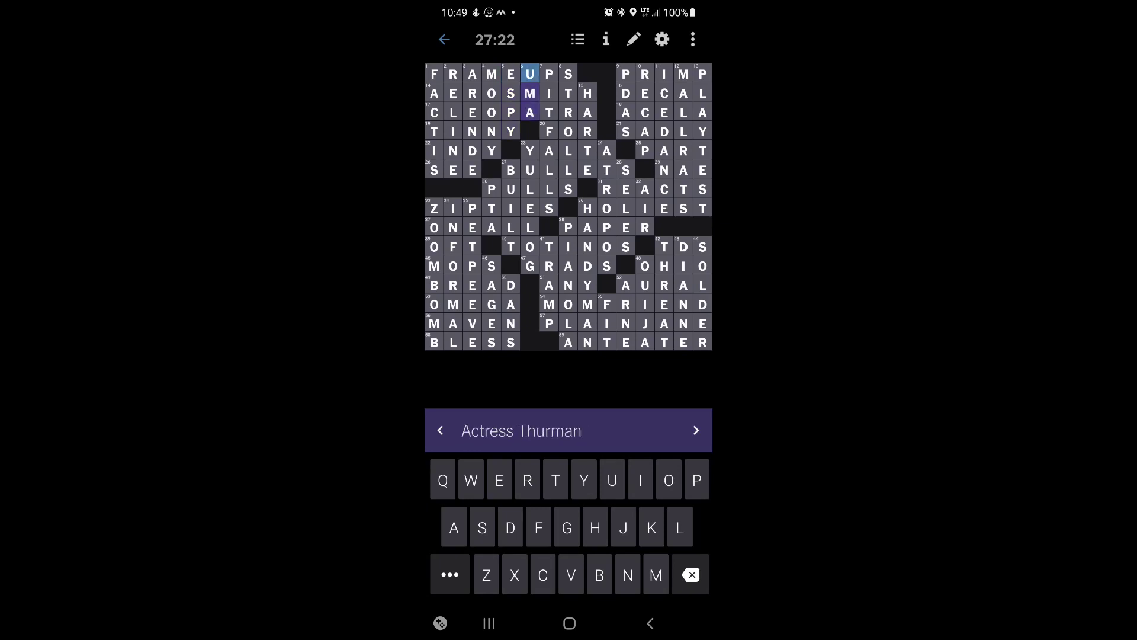
pyautogui.click(549, 74)
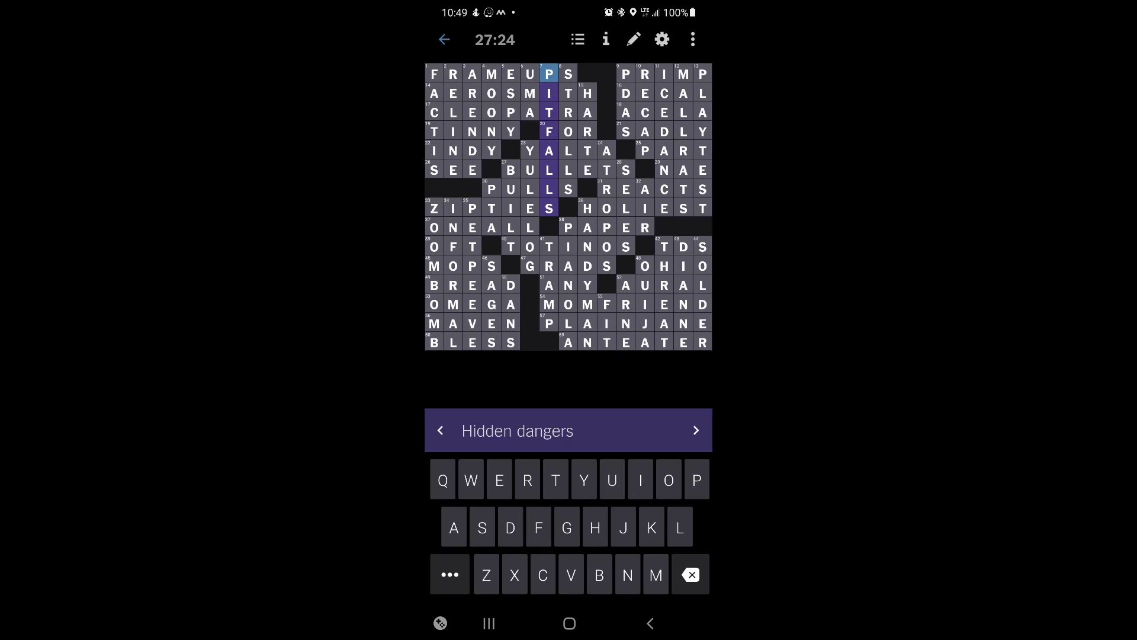
pyautogui.click(568, 74)
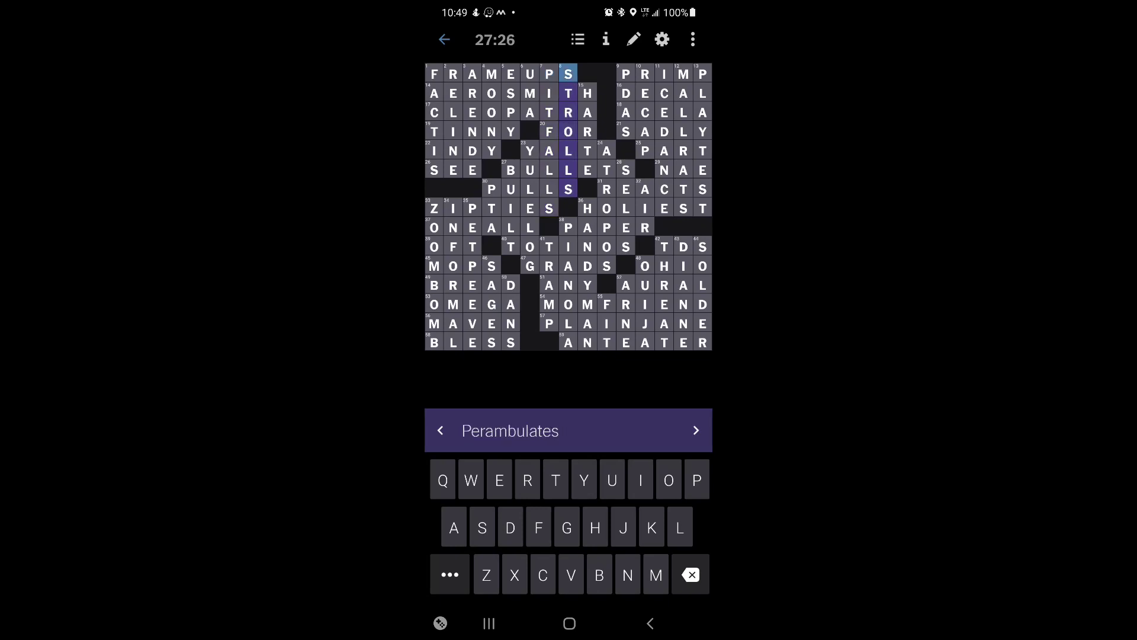
pyautogui.click(696, 430)
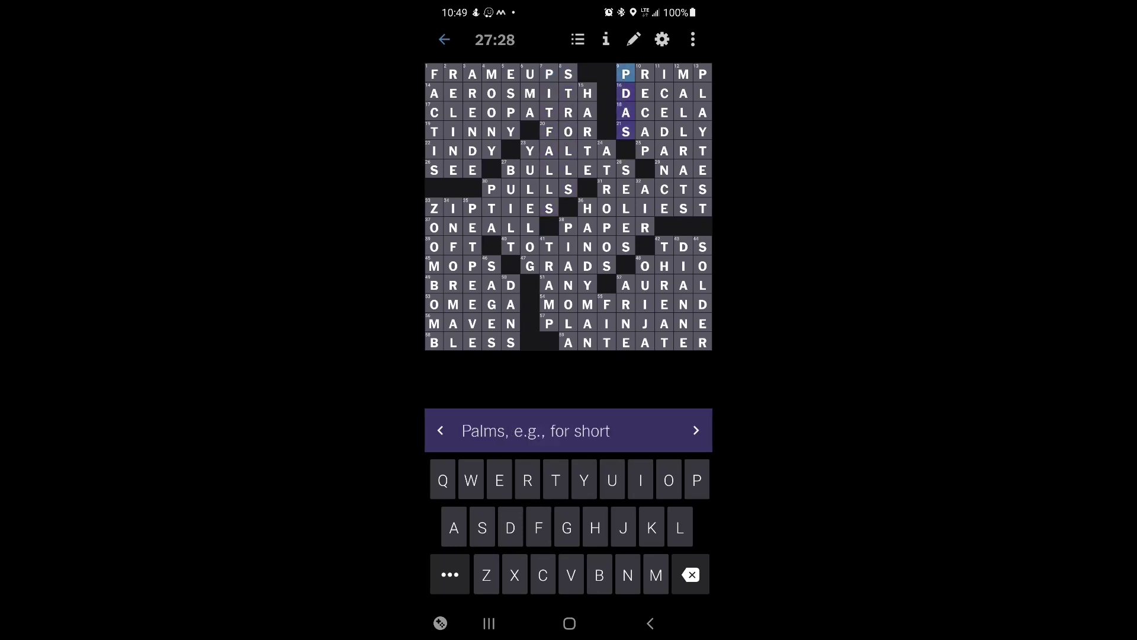
pyautogui.click(696, 430)
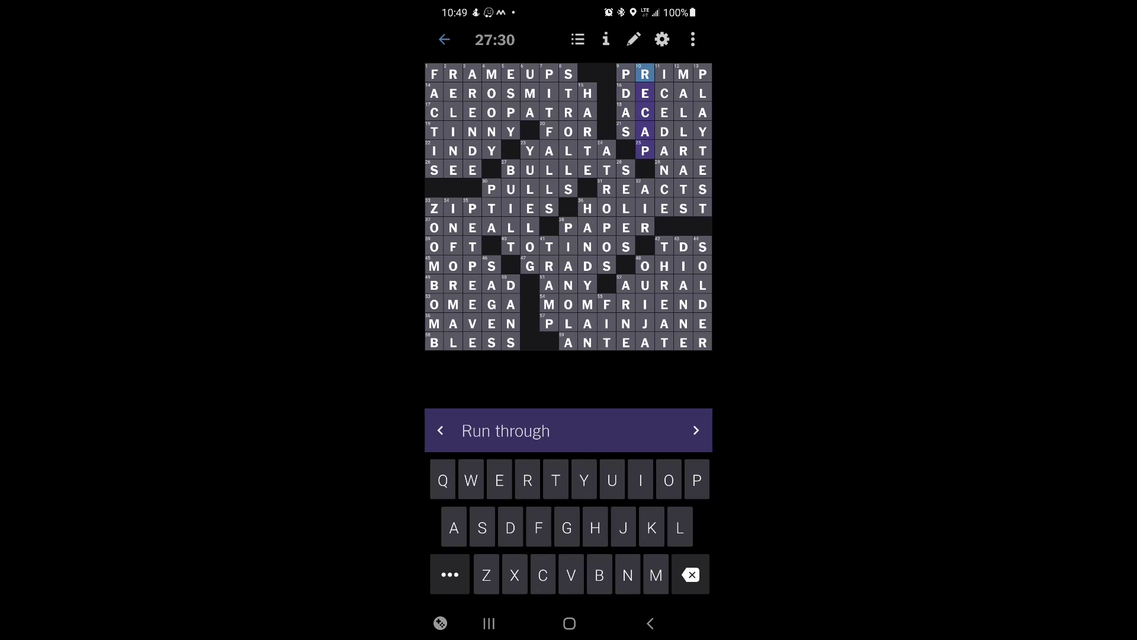
pyautogui.click(696, 431)
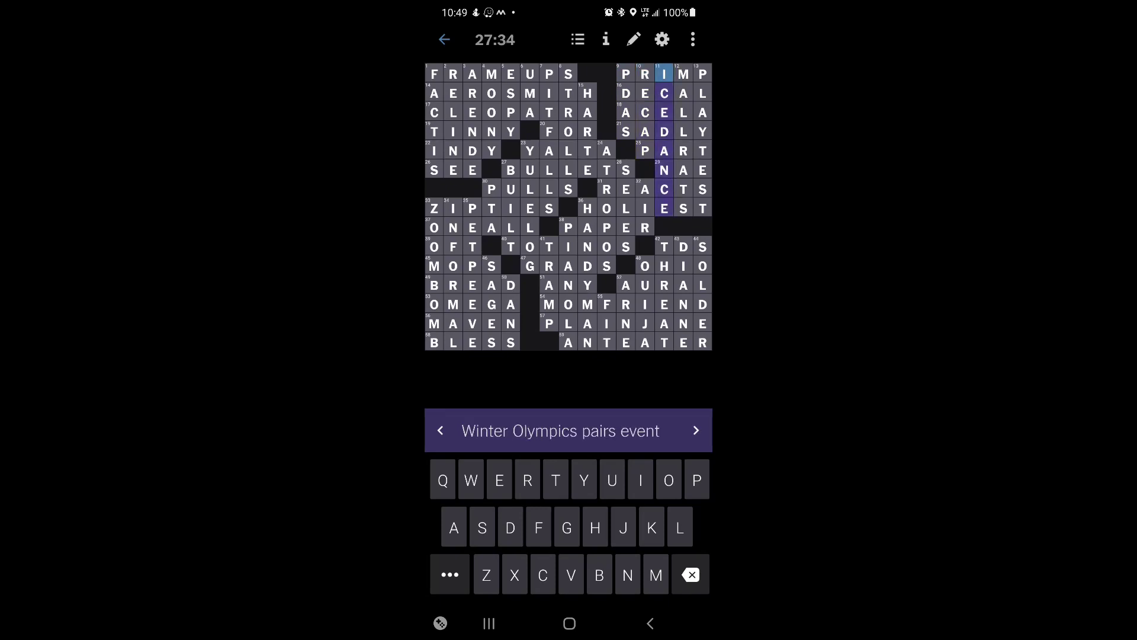
pyautogui.click(696, 430)
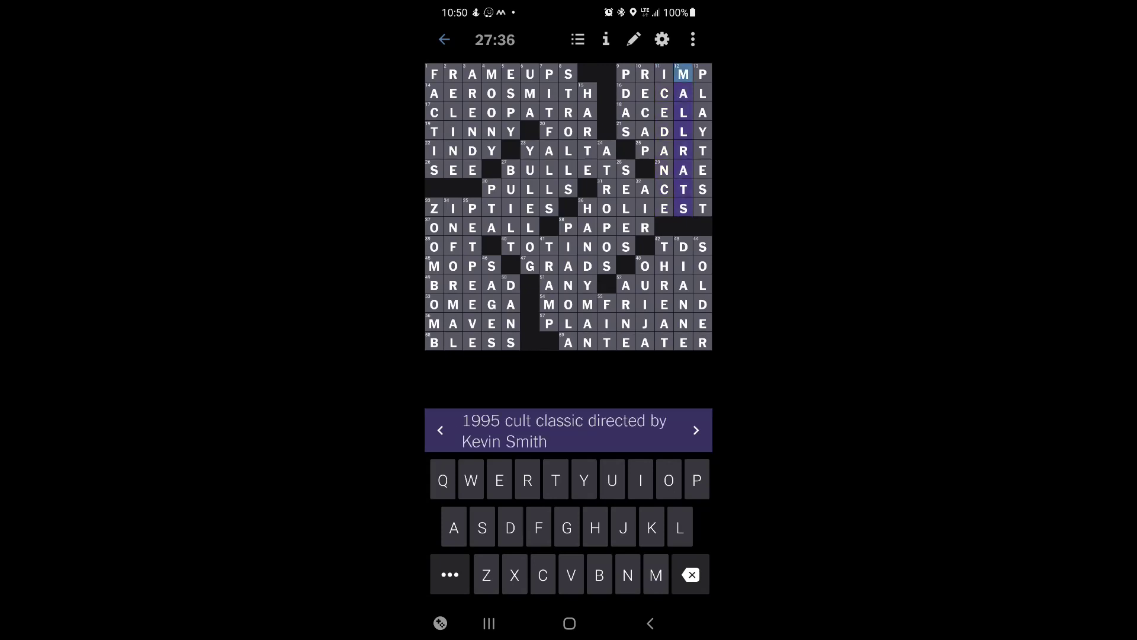
pyautogui.click(696, 430)
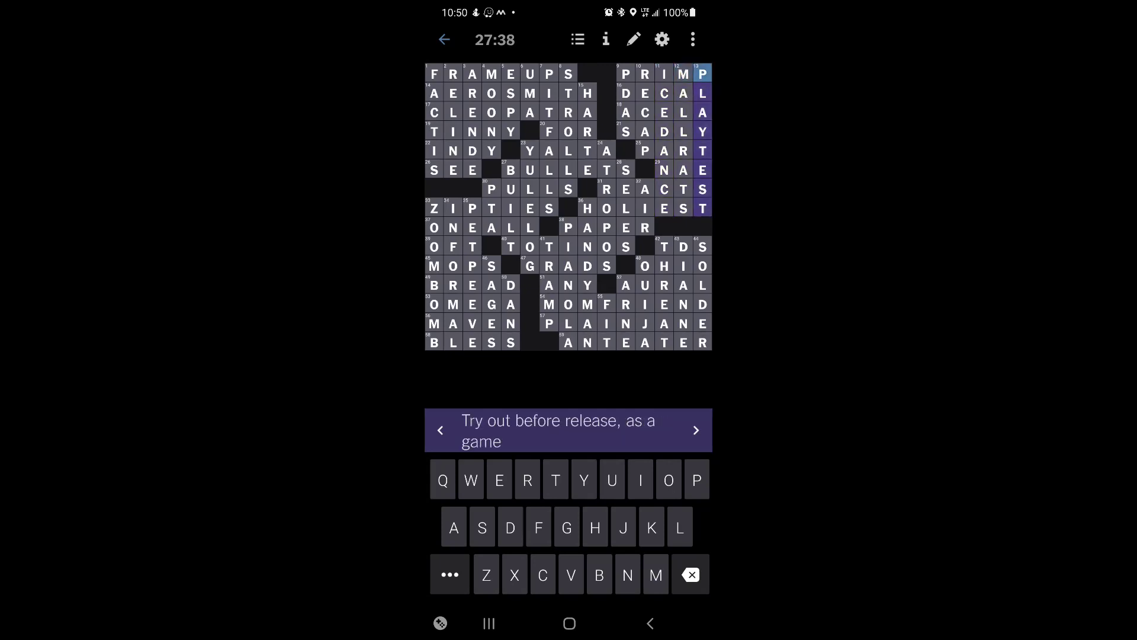
pyautogui.click(696, 431)
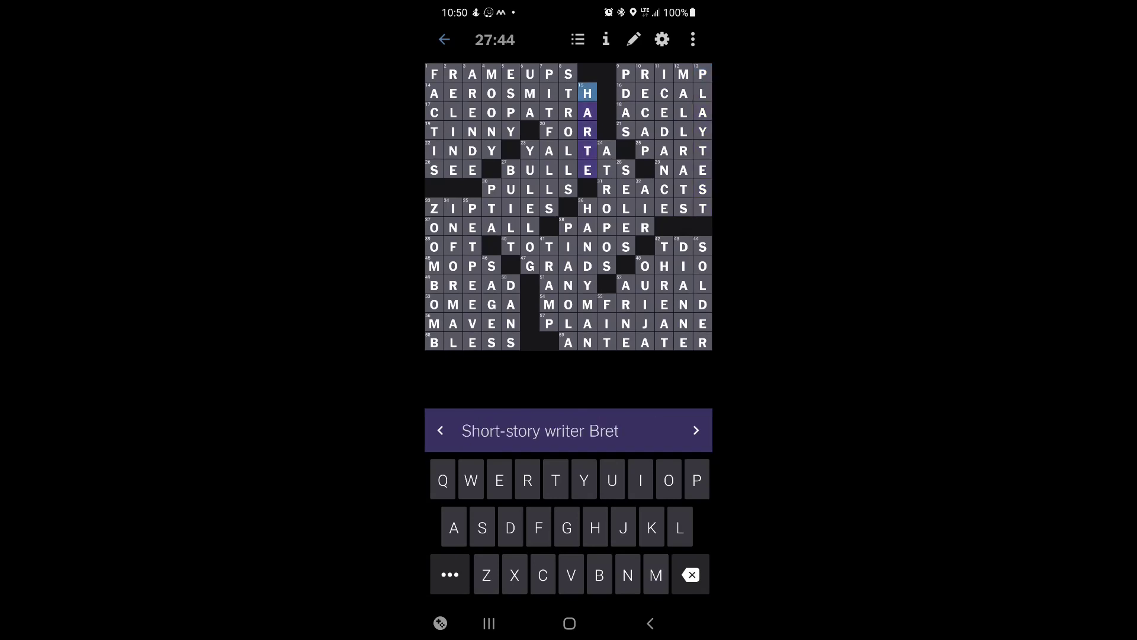
pyautogui.click(696, 431)
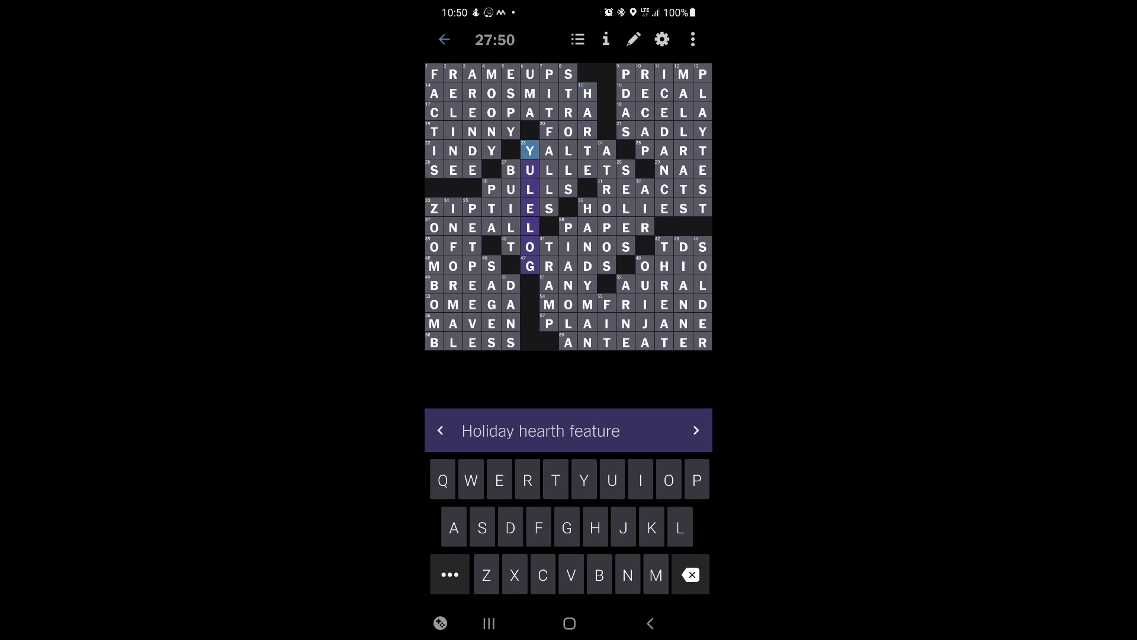
pyautogui.click(607, 150)
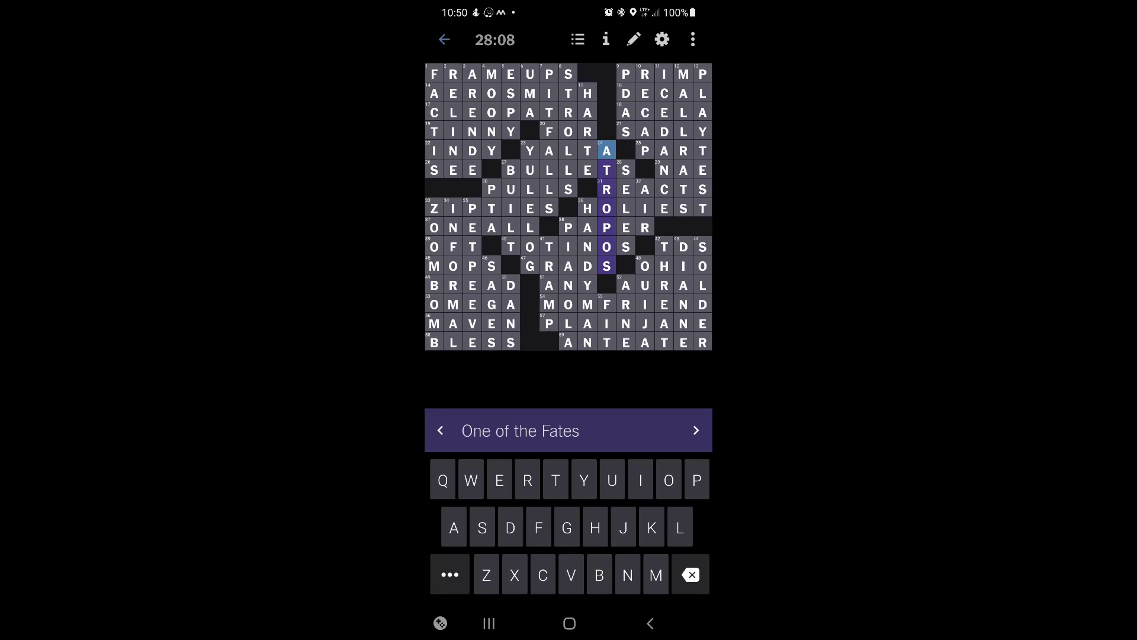
pyautogui.click(511, 169)
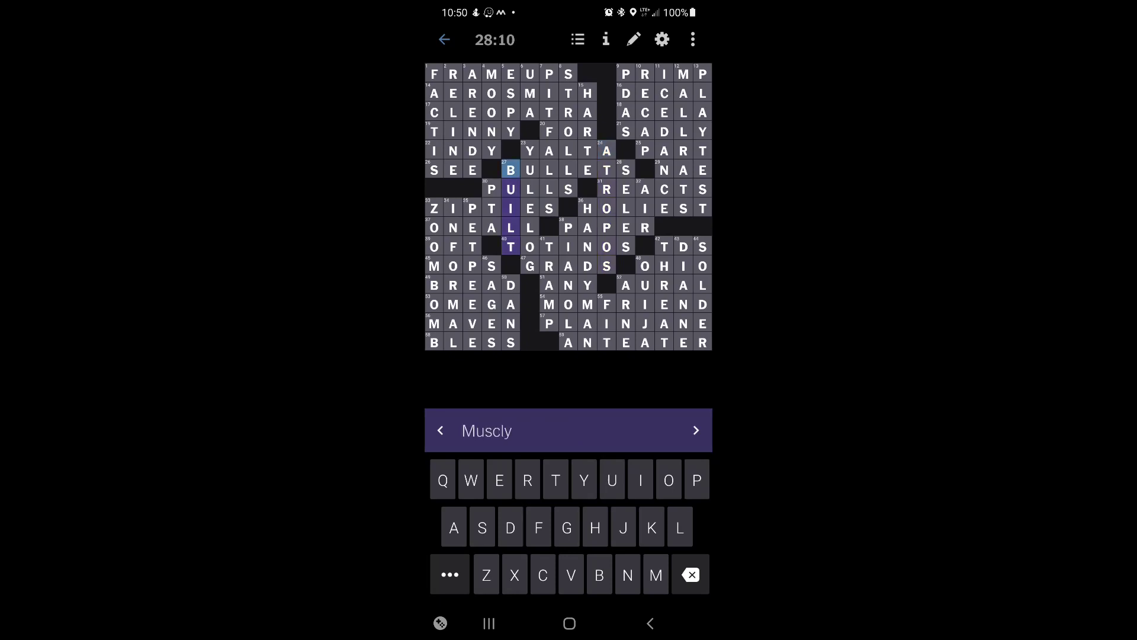
pyautogui.click(626, 170)
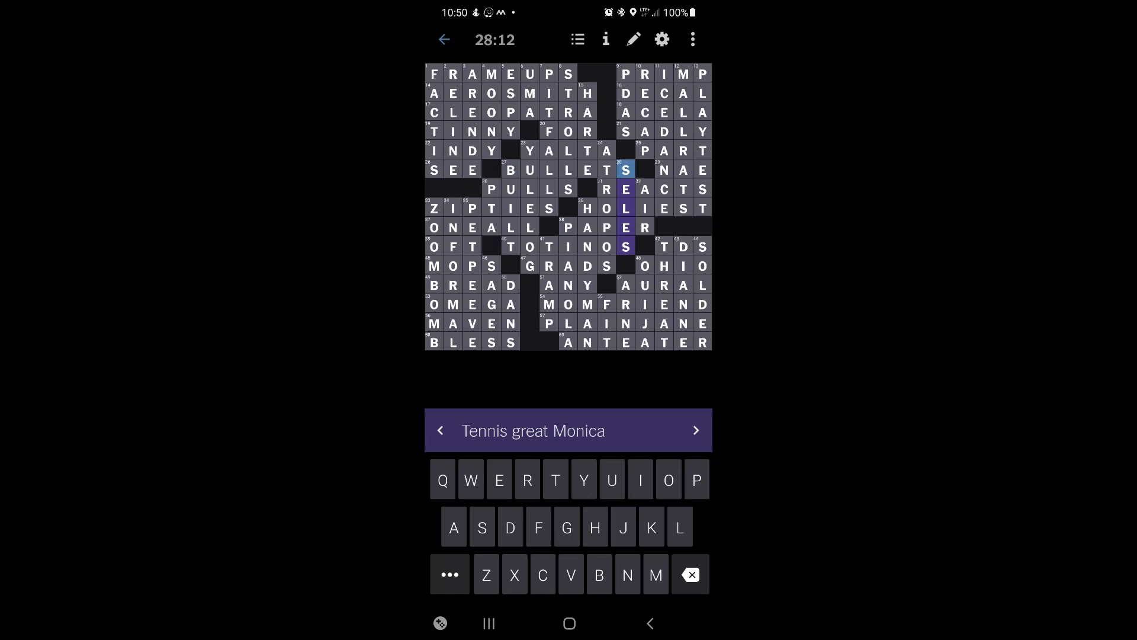
pyautogui.click(492, 189)
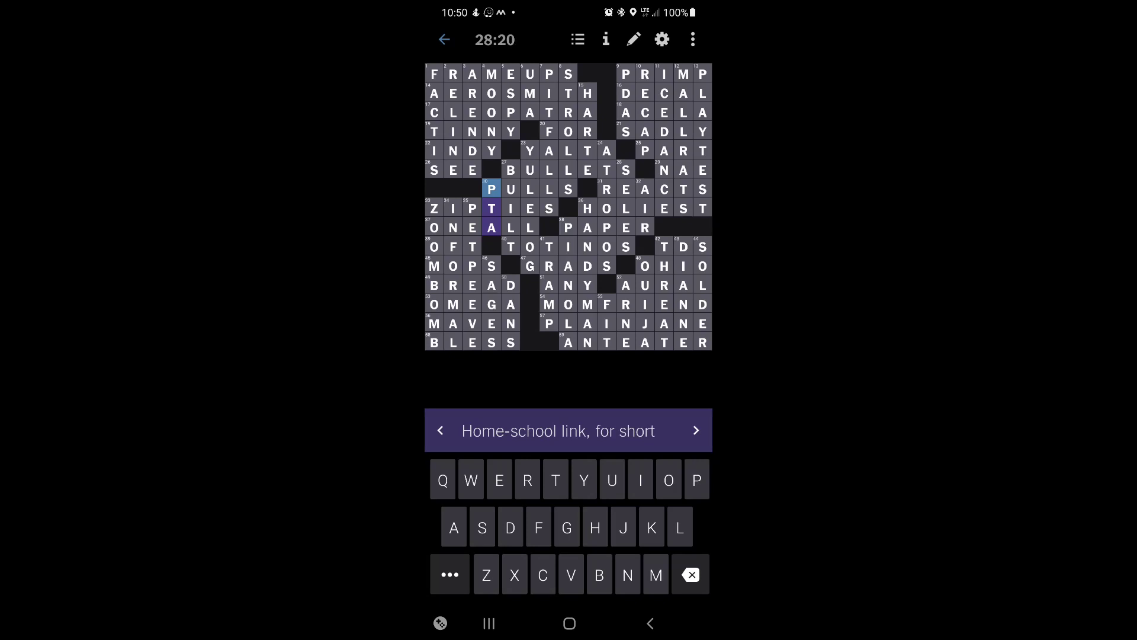
pyautogui.click(646, 188)
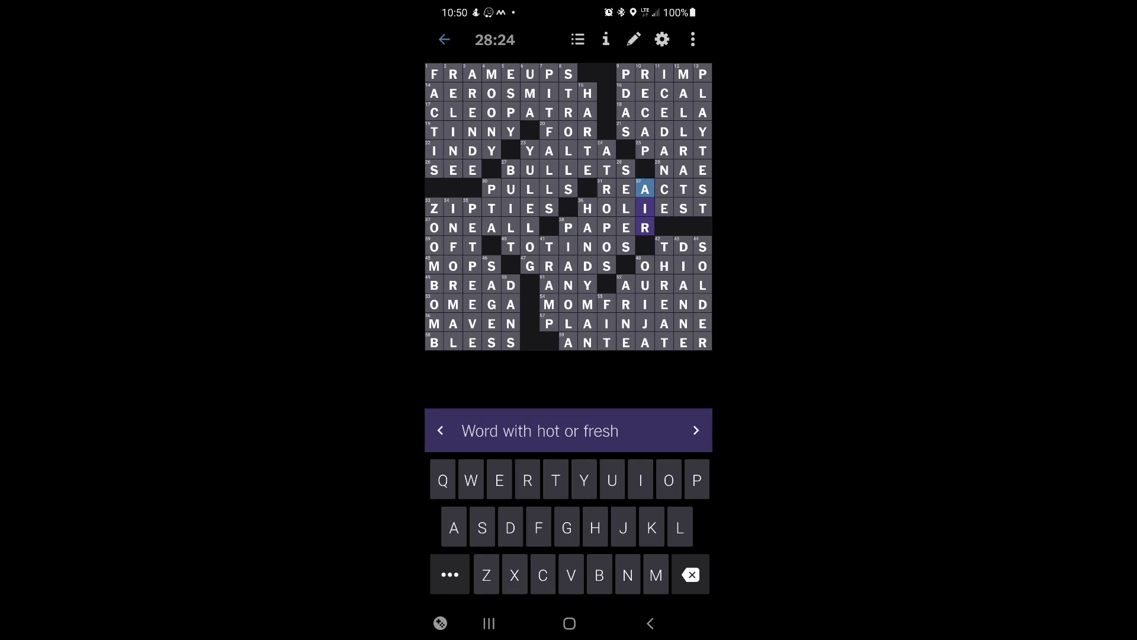
pyautogui.click(696, 430)
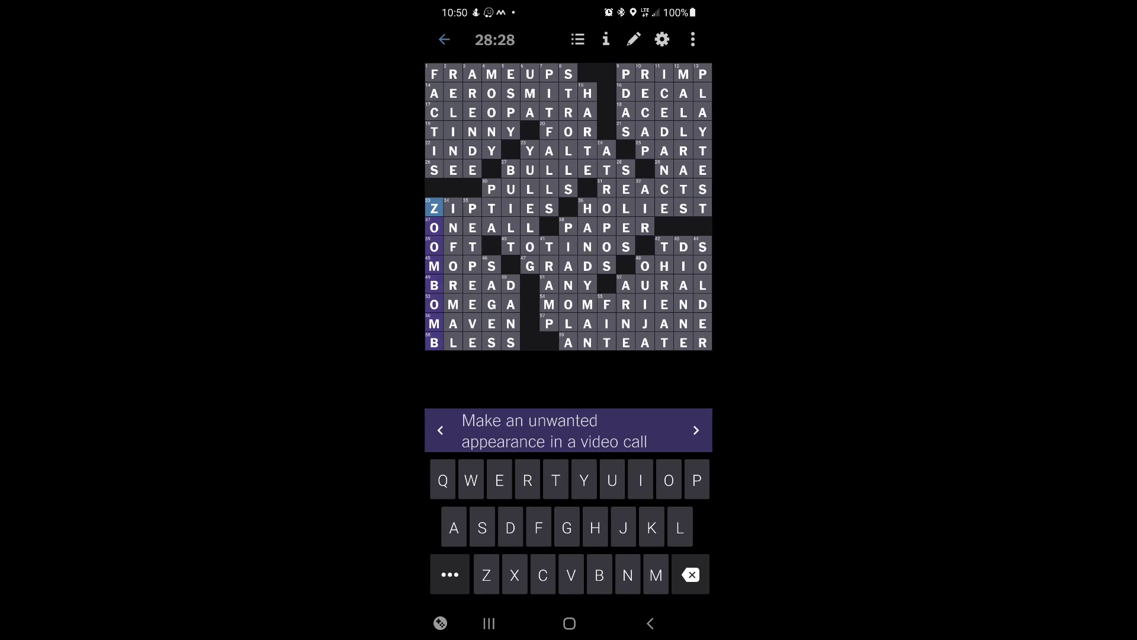
pyautogui.click(696, 430)
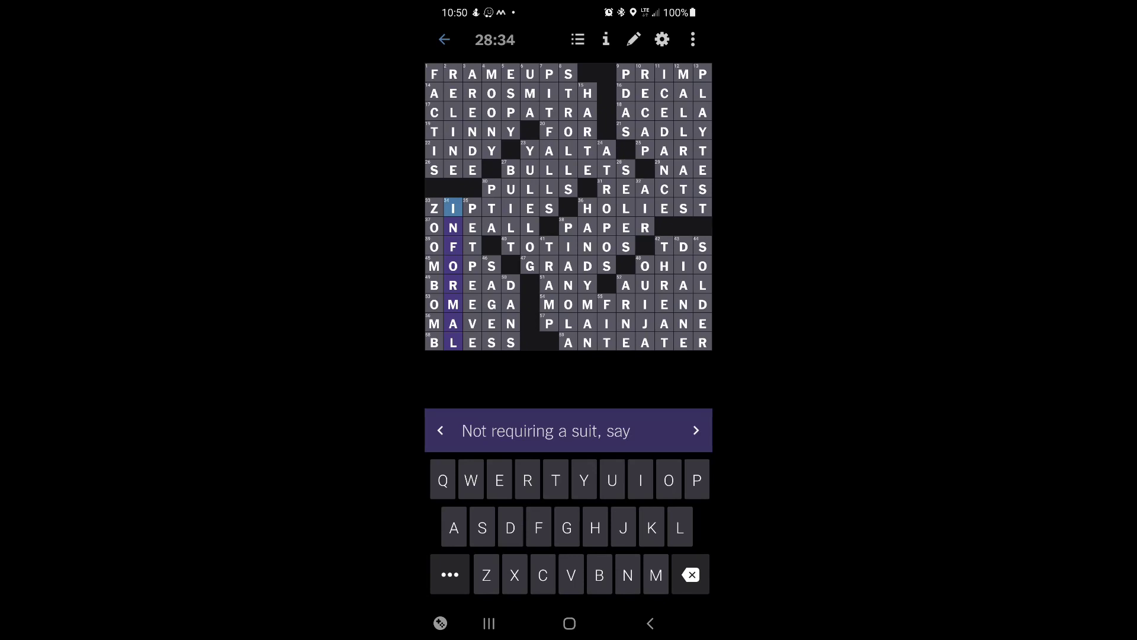
pyautogui.click(696, 430)
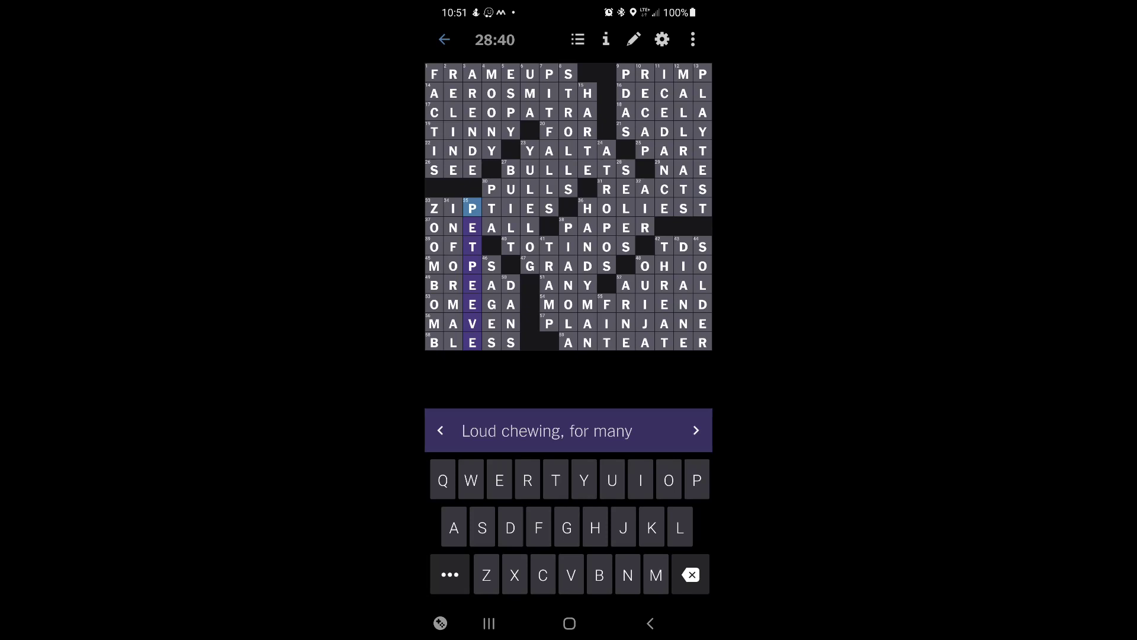
pyautogui.click(587, 208)
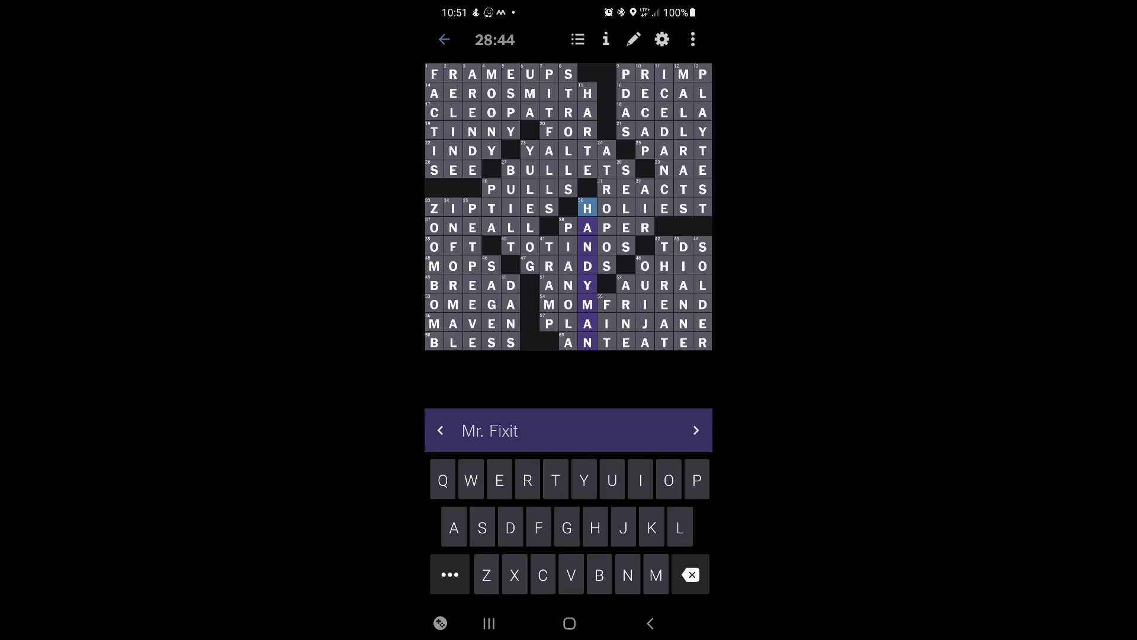
pyautogui.click(569, 228)
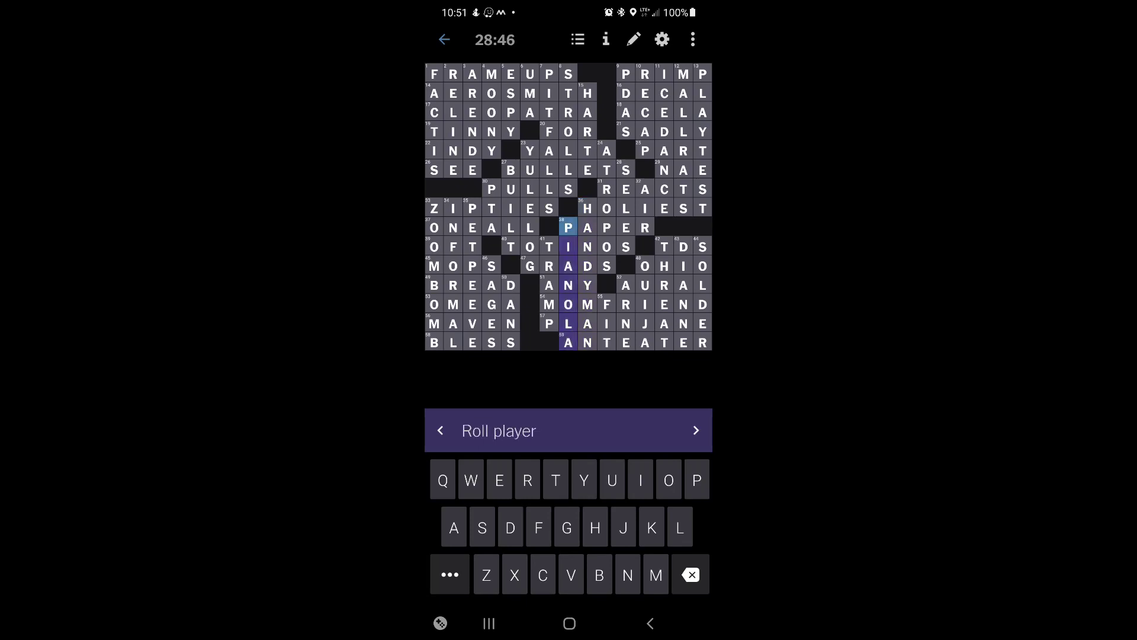
pyautogui.click(550, 247)
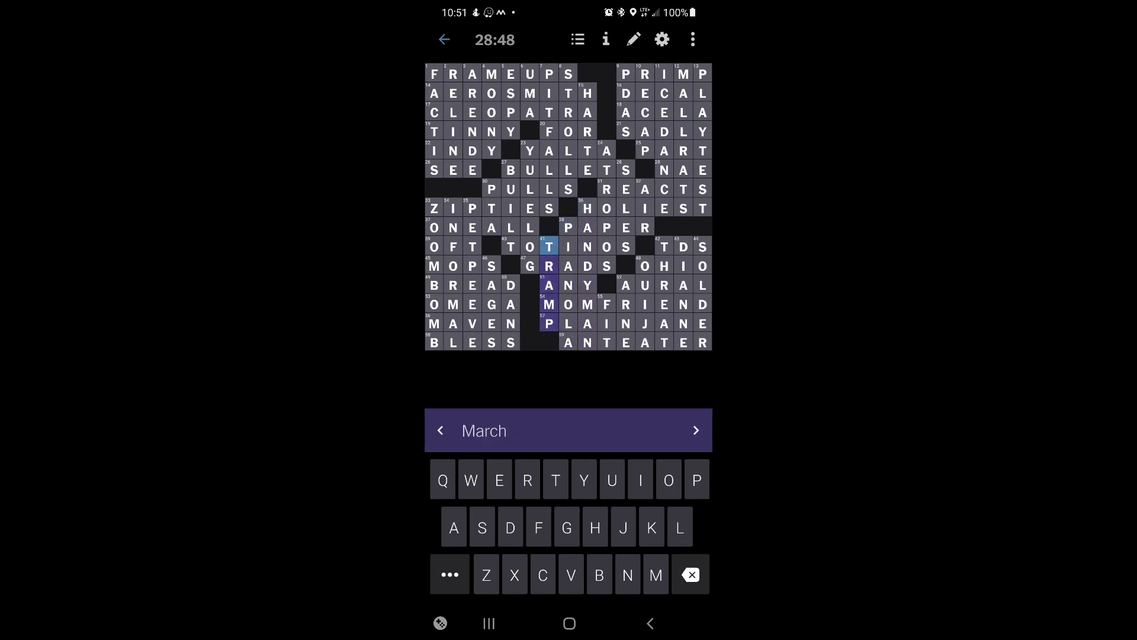
pyautogui.click(664, 247)
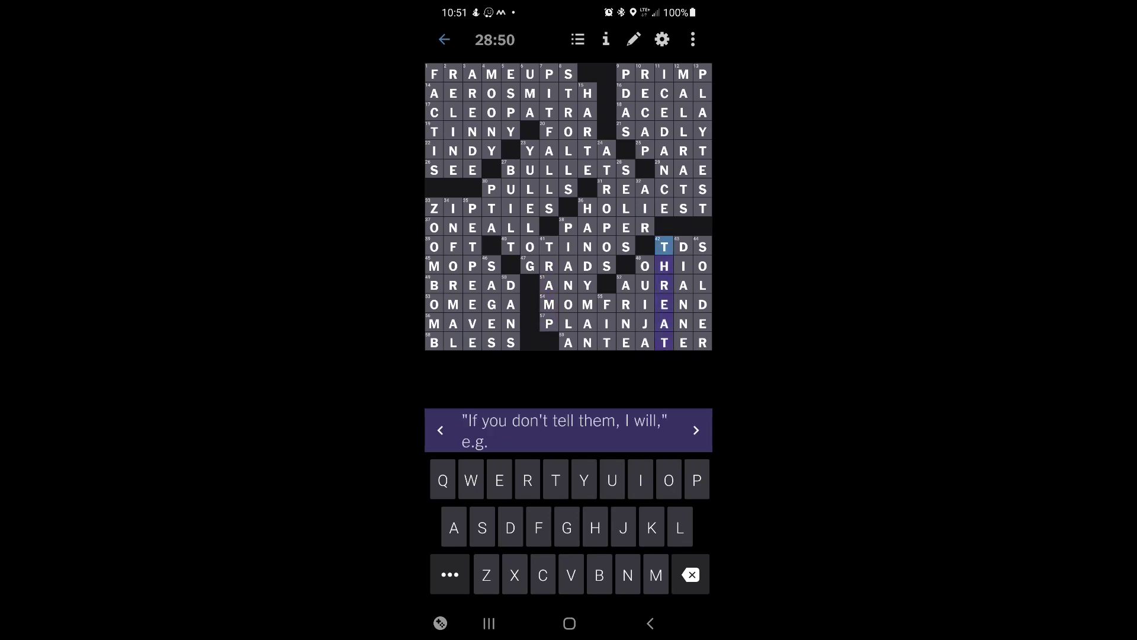
pyautogui.click(696, 430)
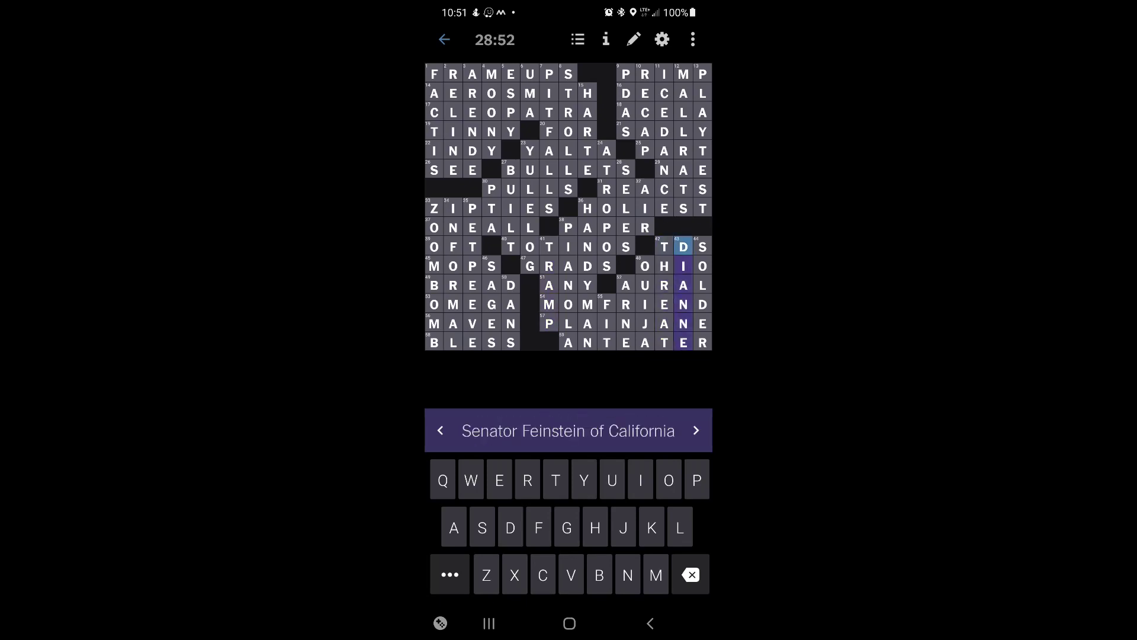
pyautogui.click(696, 431)
pyautogui.click(696, 430)
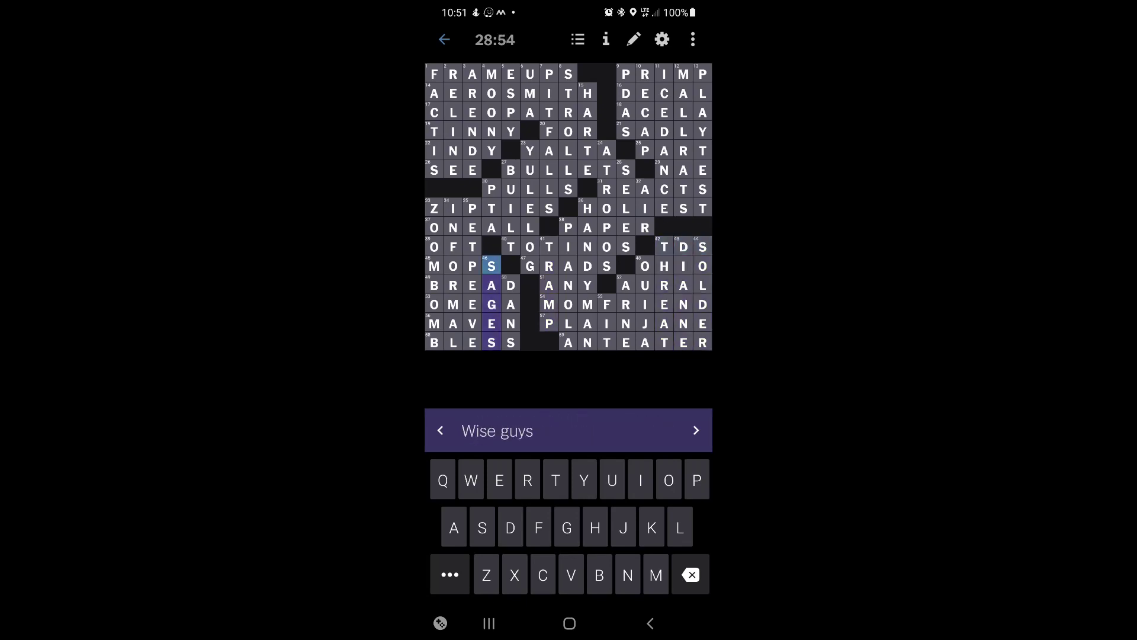
pyautogui.click(695, 430)
pyautogui.click(696, 430)
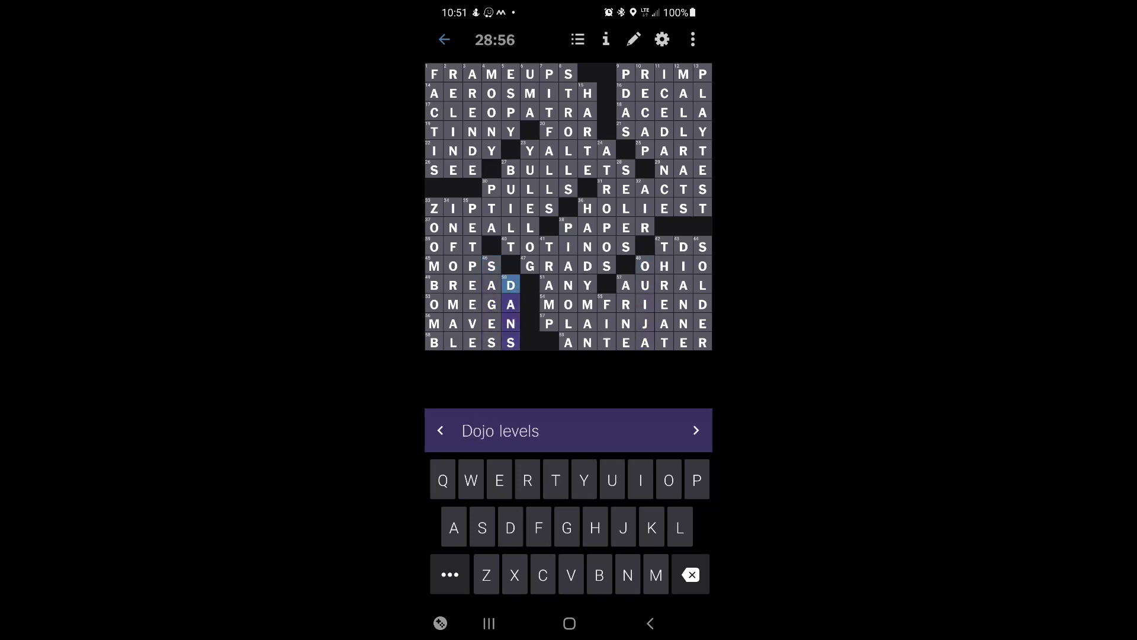
pyautogui.click(696, 430)
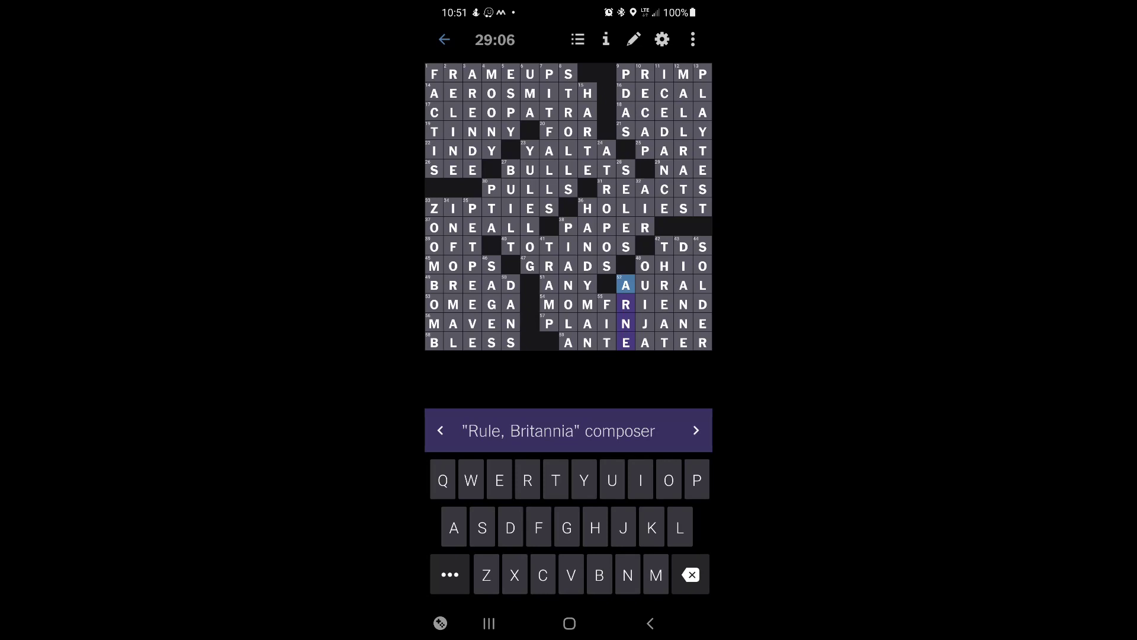
pyautogui.click(471, 132)
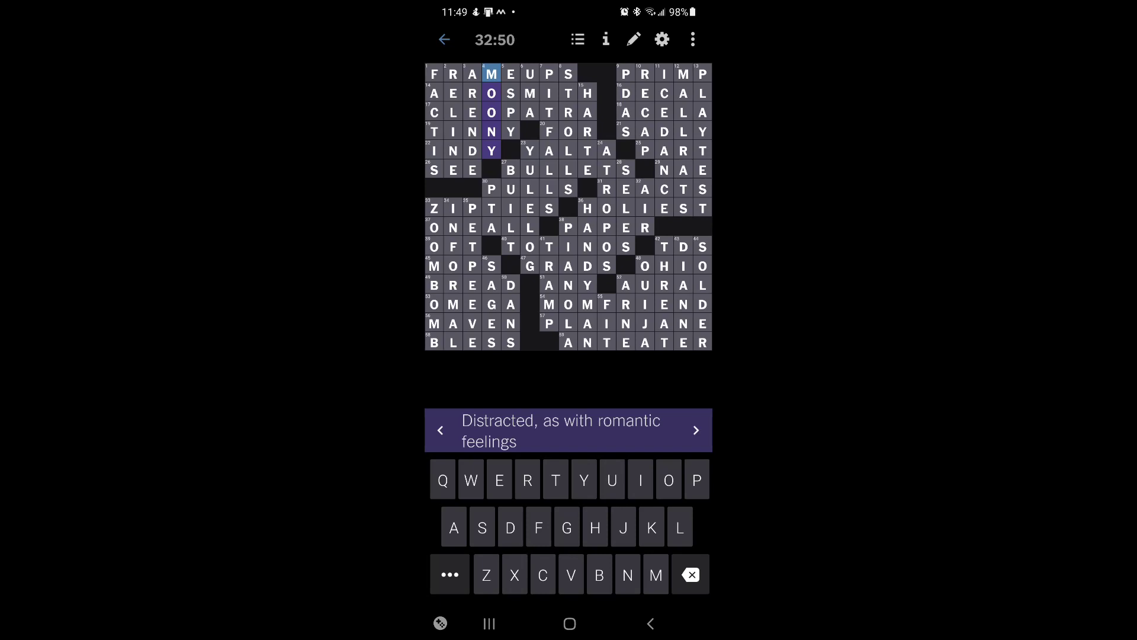
pyautogui.click(491, 73)
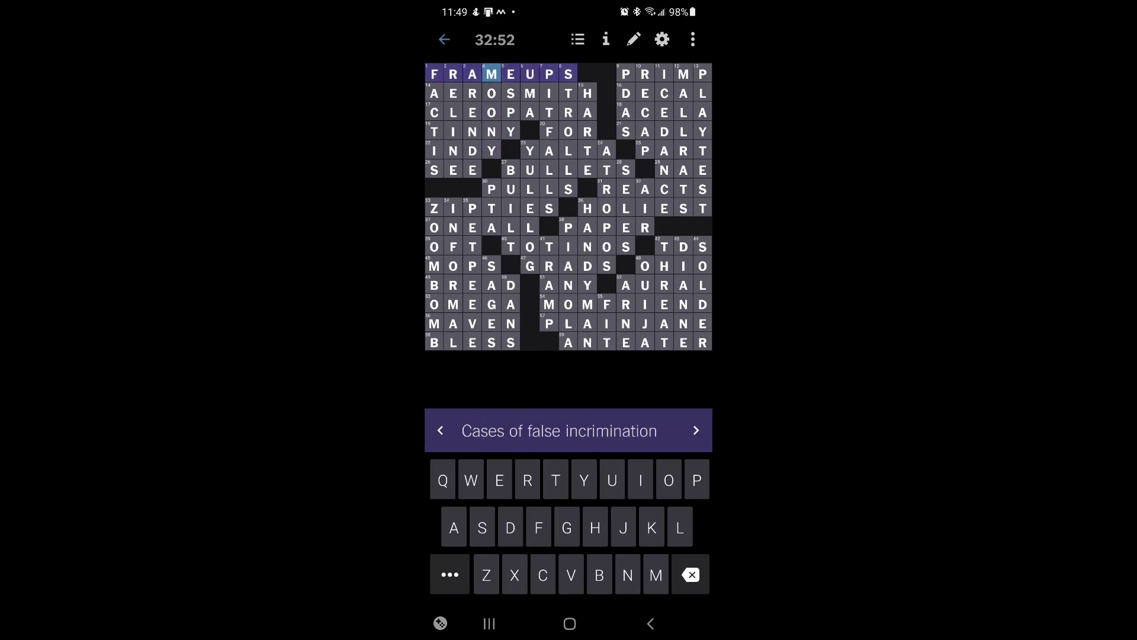
pyautogui.click(578, 39)
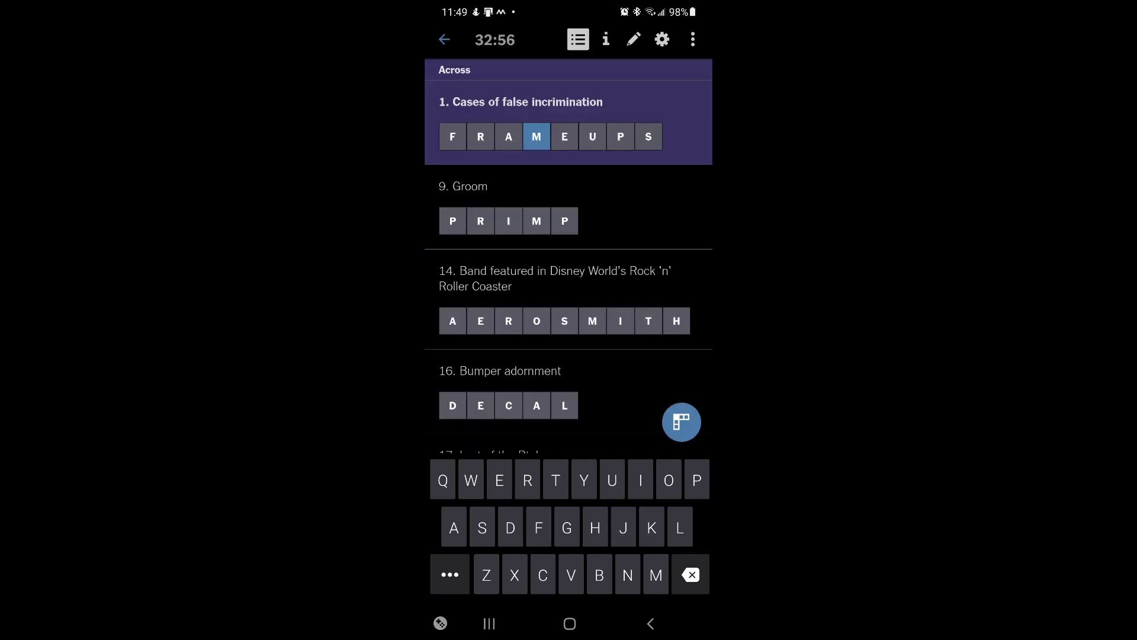
pyautogui.scroll(-3, 569, 258)
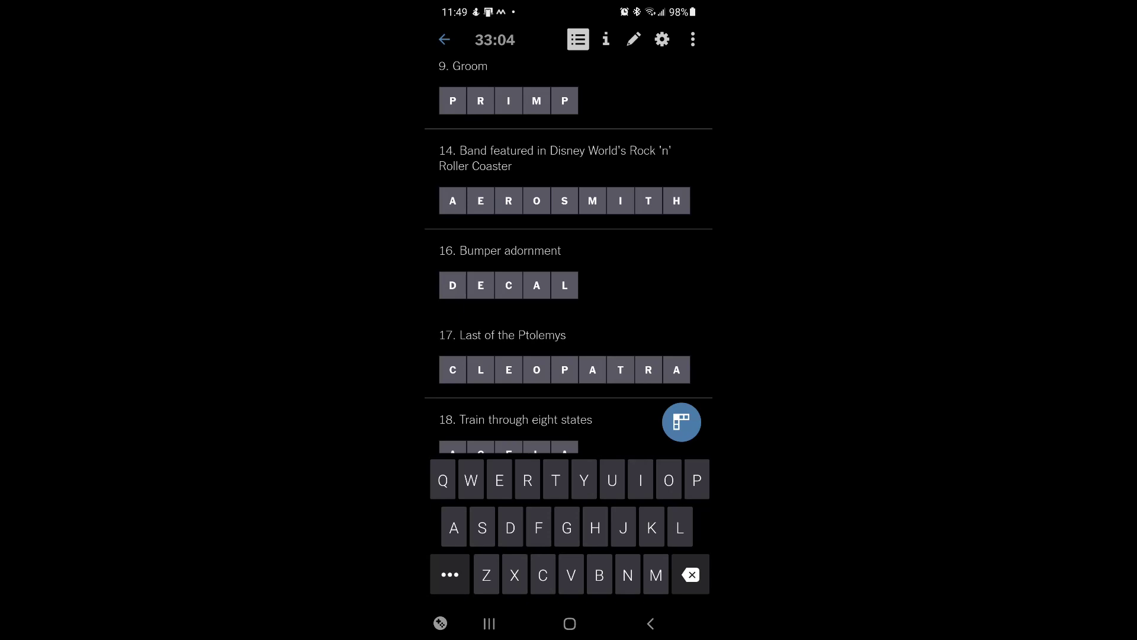
pyautogui.scroll(-2, 569, 259)
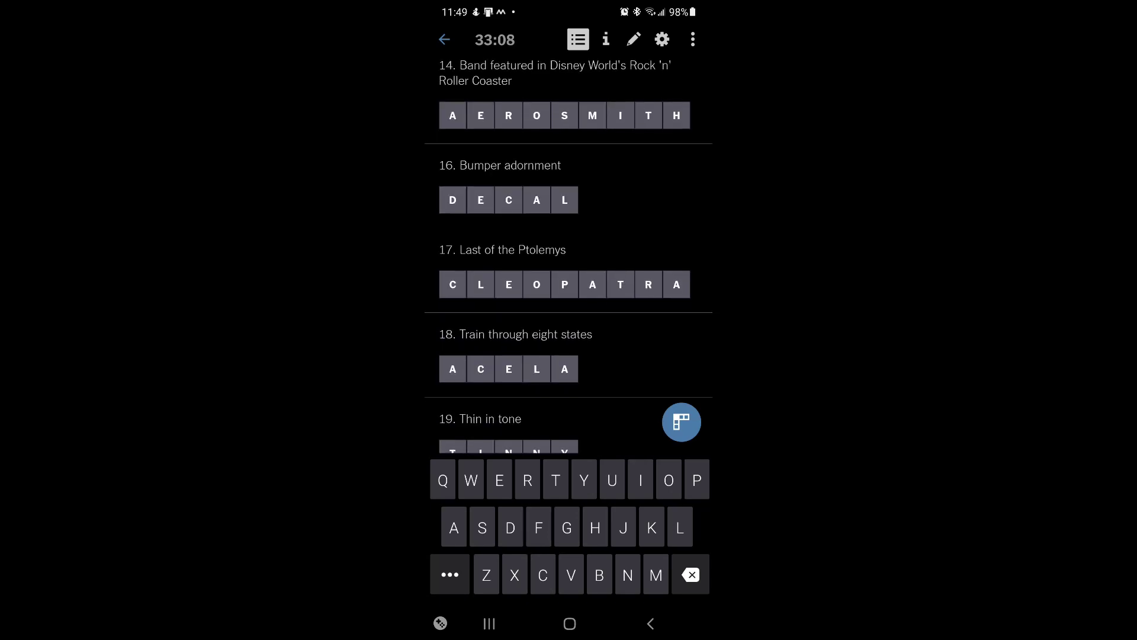
pyautogui.scroll(-1, 568, 258)
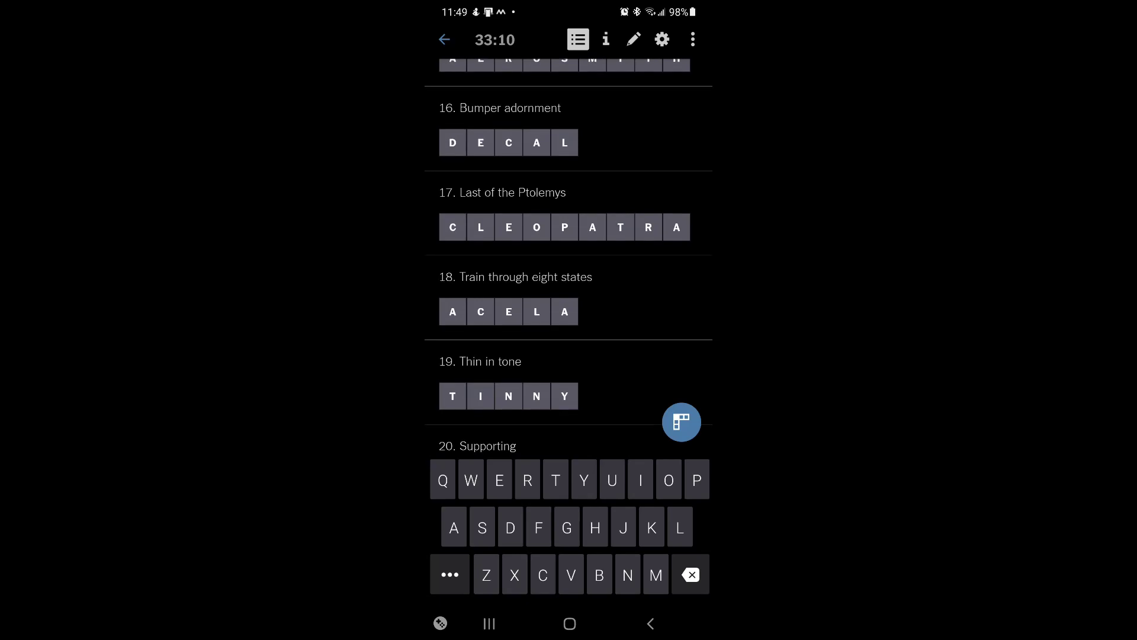
pyautogui.scroll(-3, 570, 267)
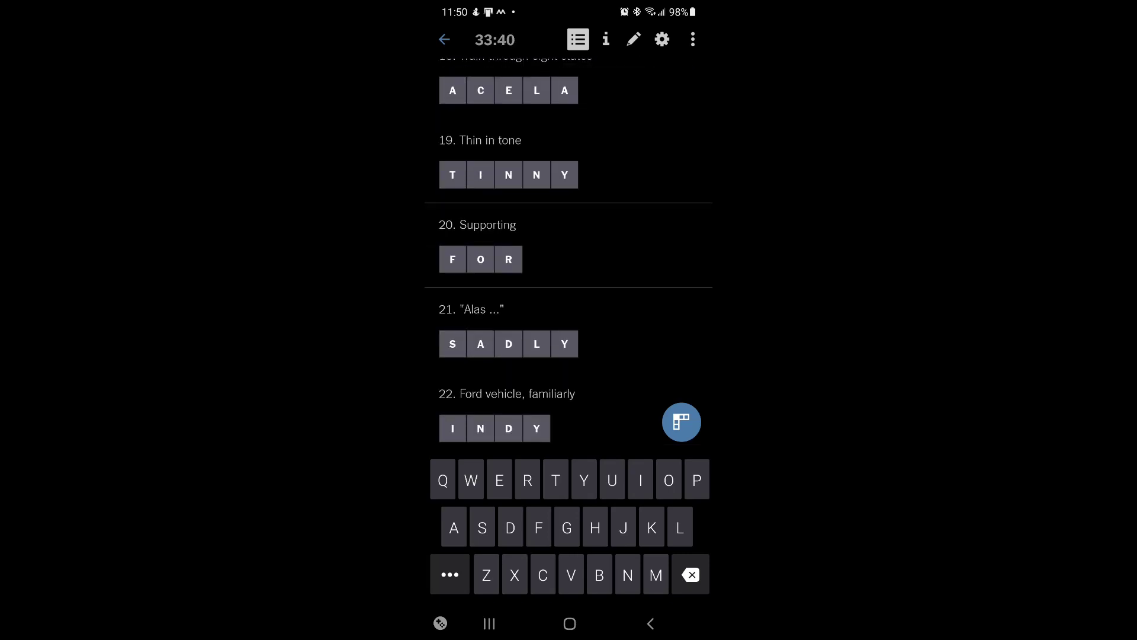
pyautogui.scroll(-3, 569, 257)
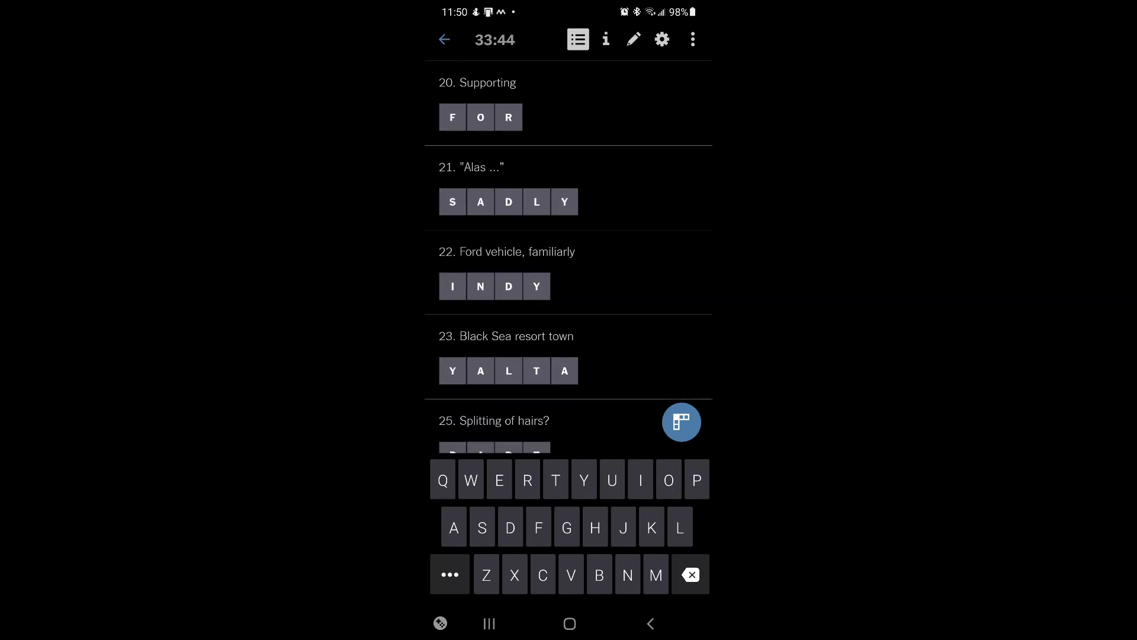
pyautogui.scroll(-2, 569, 258)
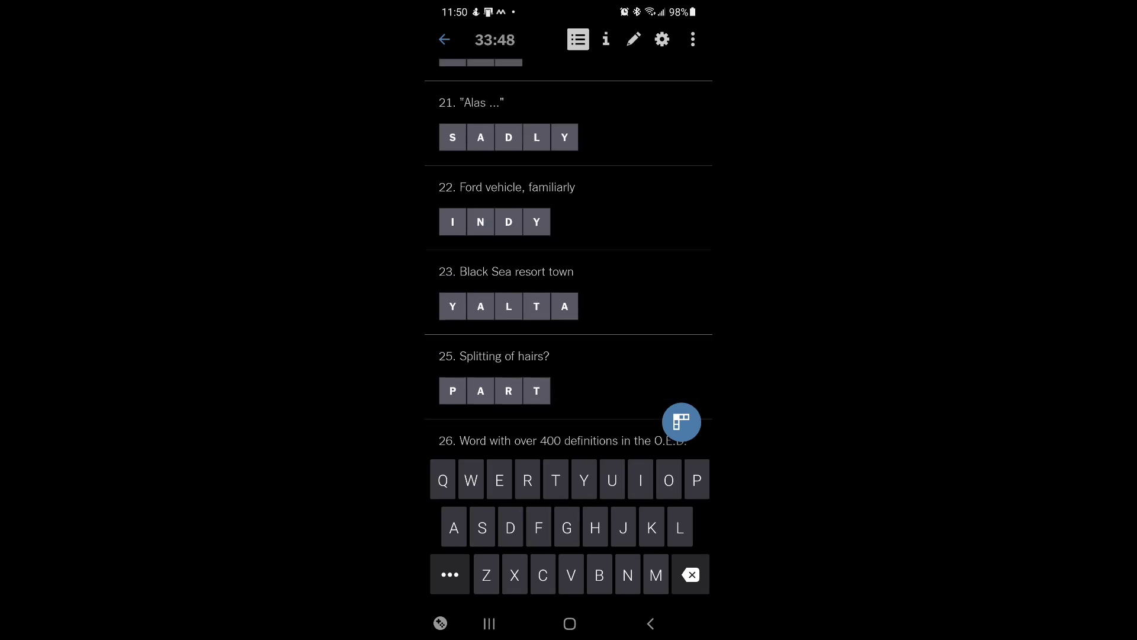
pyautogui.scroll(-2, 568, 258)
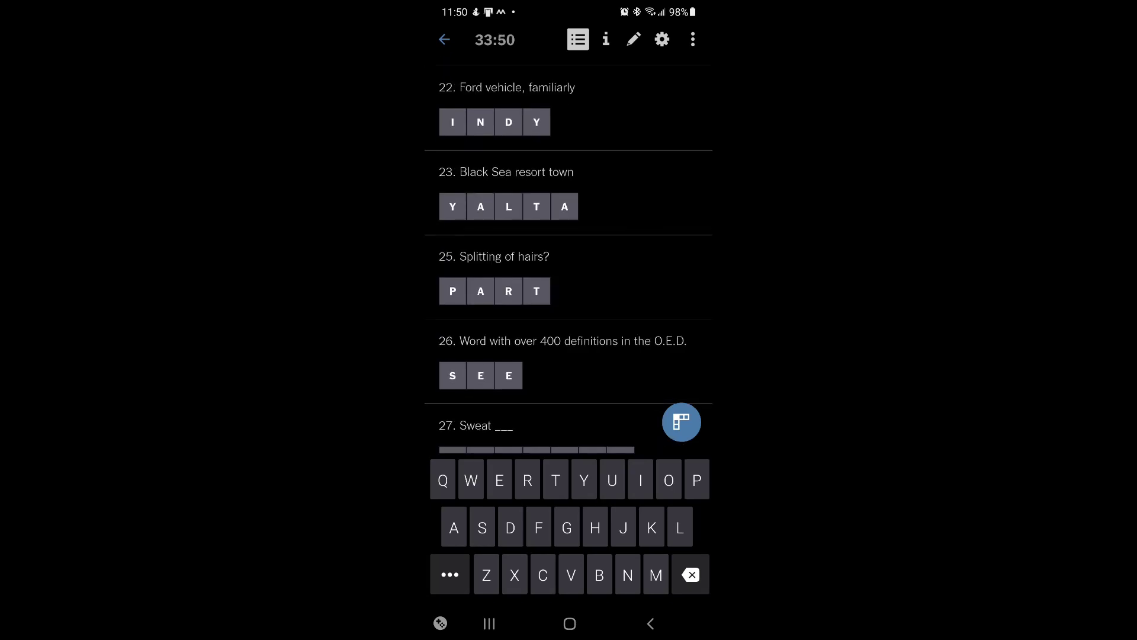
pyautogui.scroll(-2, 568, 258)
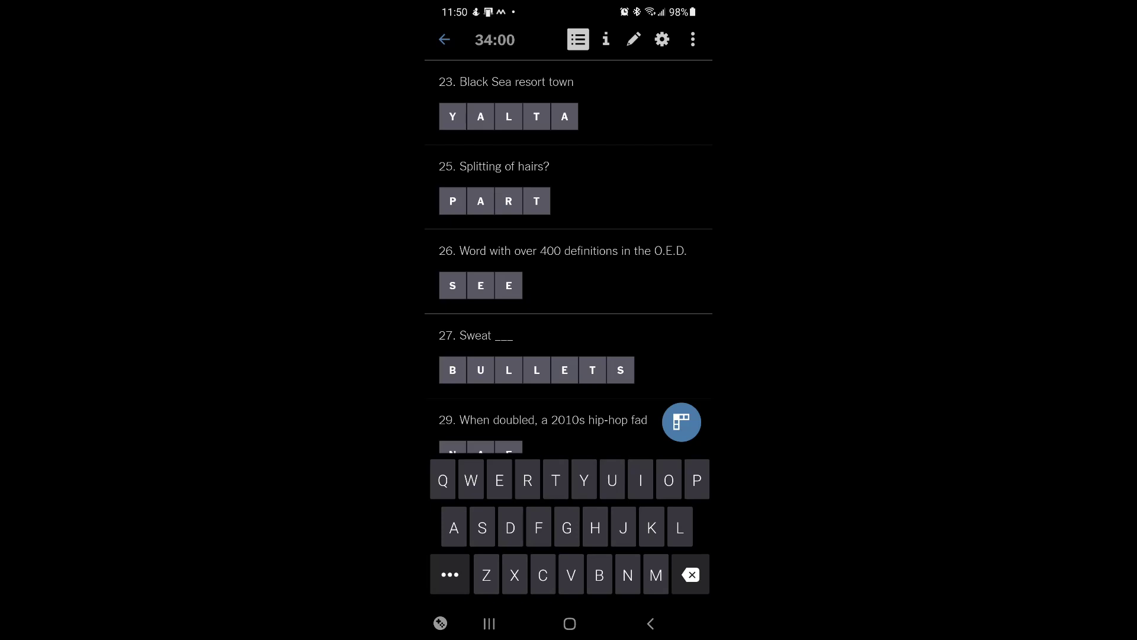
# Change the final E of SEE at 26-Across to T, solving in 34:18
pyautogui.click(509, 285)
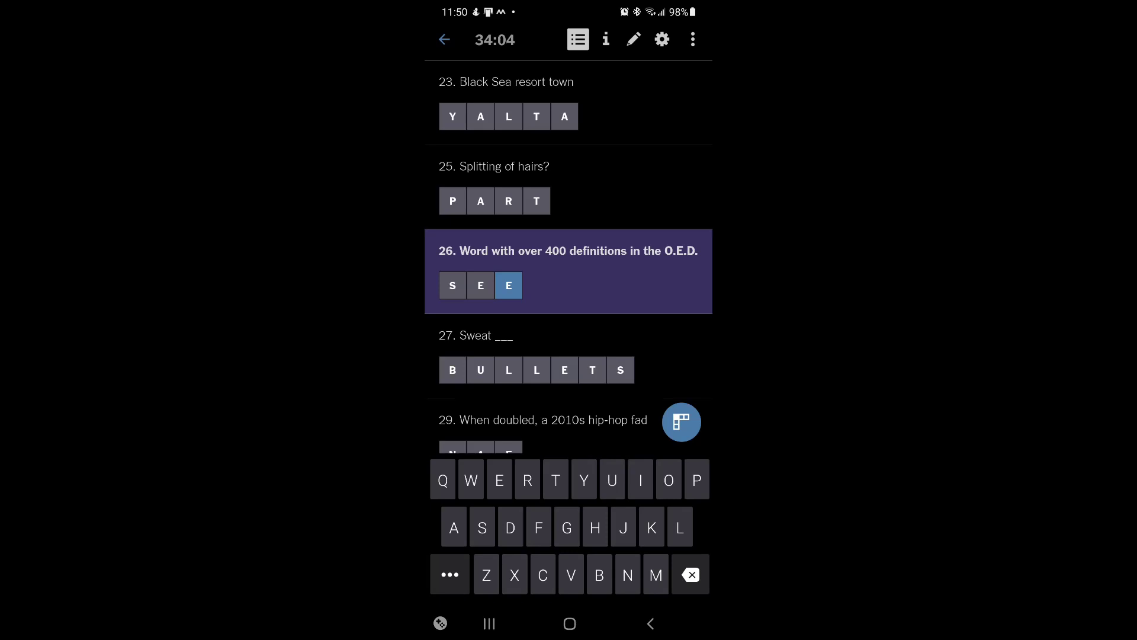
pyautogui.click(681, 423)
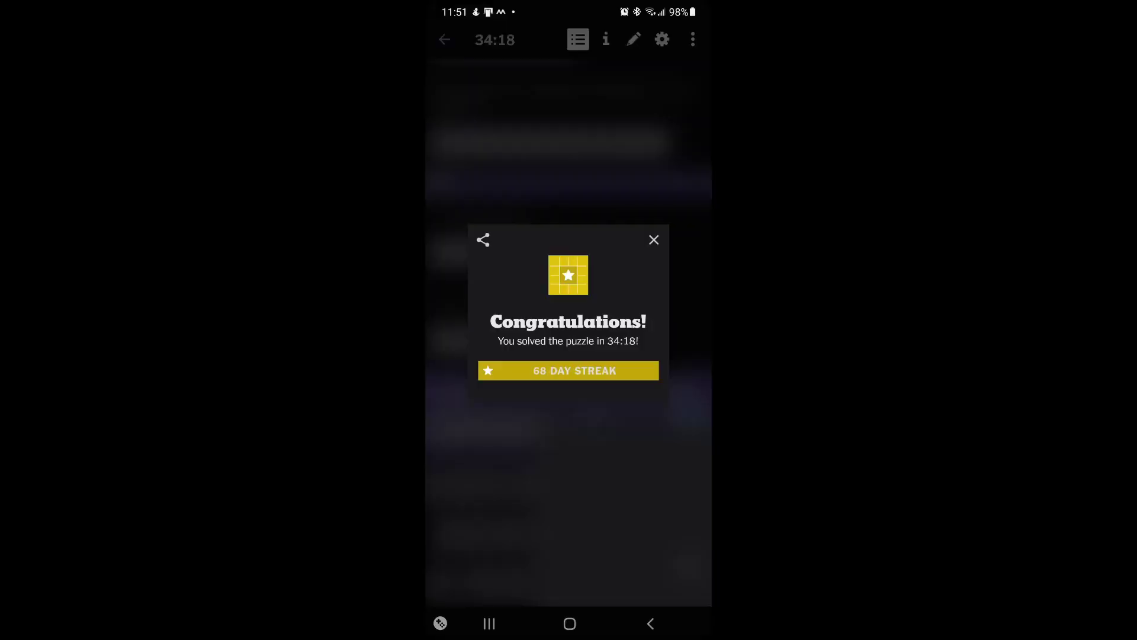
# Save a screenshot cropped to the congratulations dialog, then close the dialog
pyautogui.press('Print')
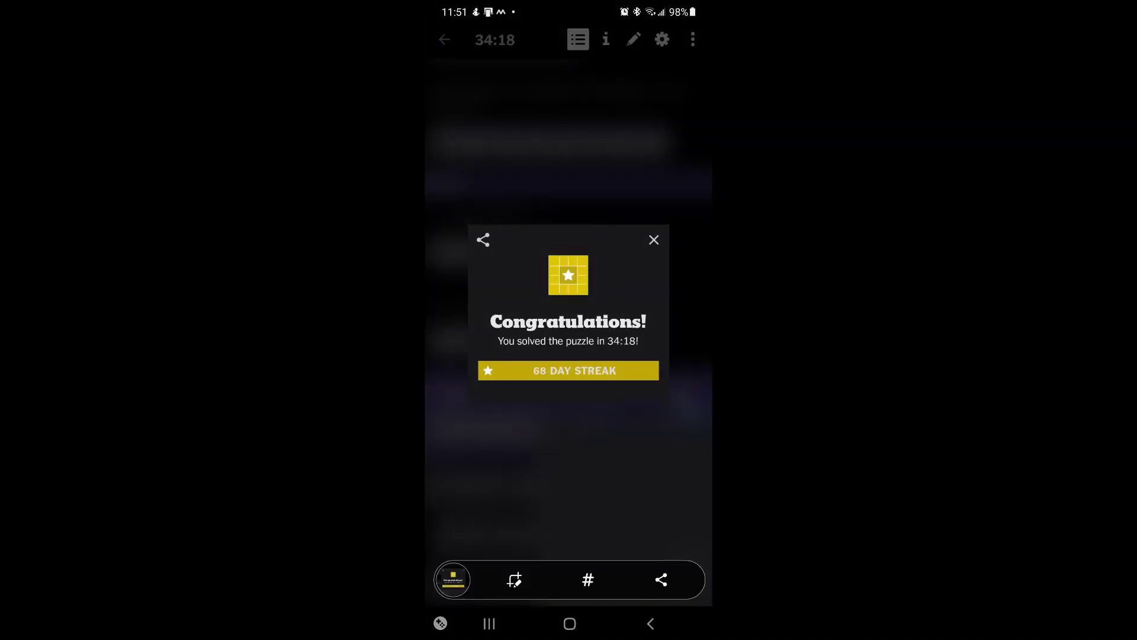
pyautogui.click(514, 579)
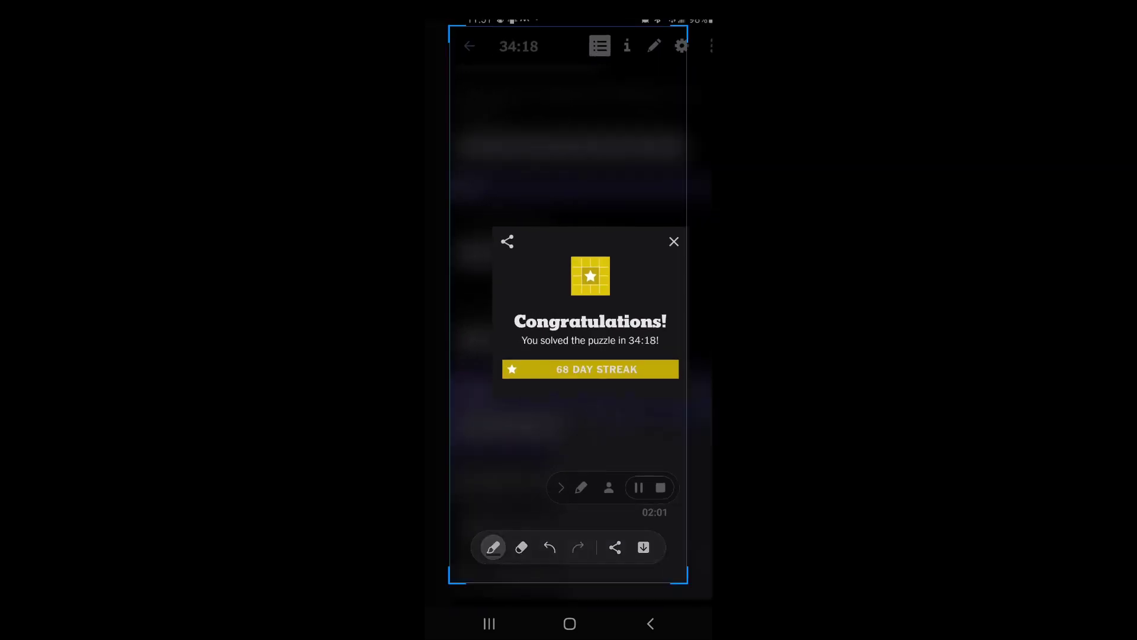
pyautogui.moveTo(569, 582); pyautogui.dragTo(568, 415)
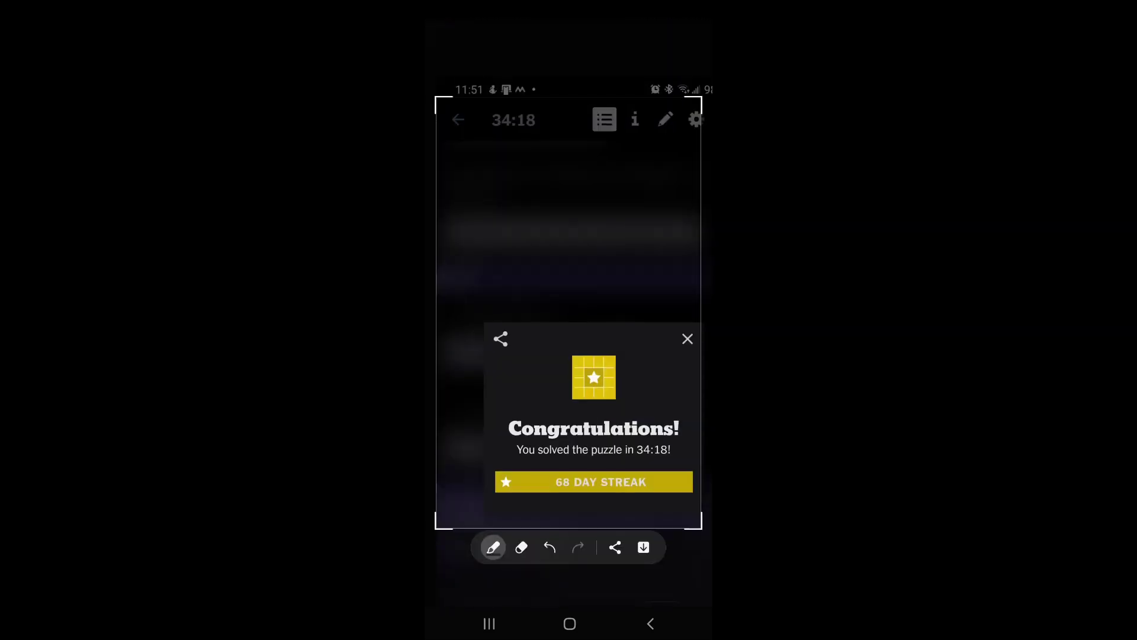
pyautogui.moveTo(435, 98)
pyautogui.mouseDown()
pyautogui.moveTo(503, 144)
pyautogui.moveTo(465, 202)
pyautogui.moveTo(478, 318)
pyautogui.mouseUp()
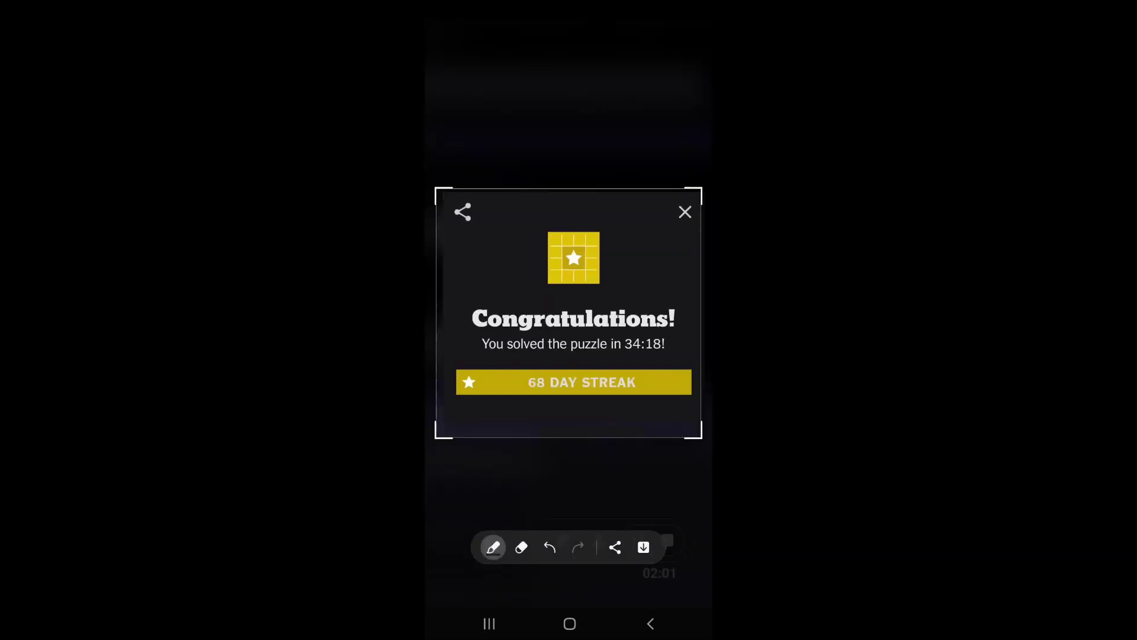
pyautogui.click(644, 547)
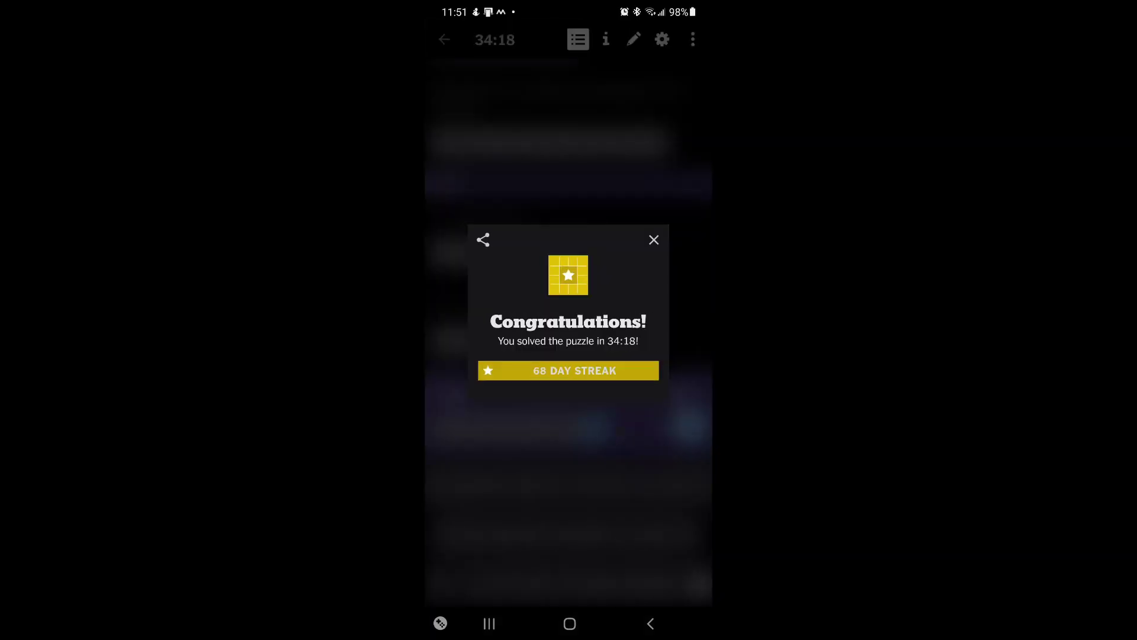
pyautogui.click(653, 239)
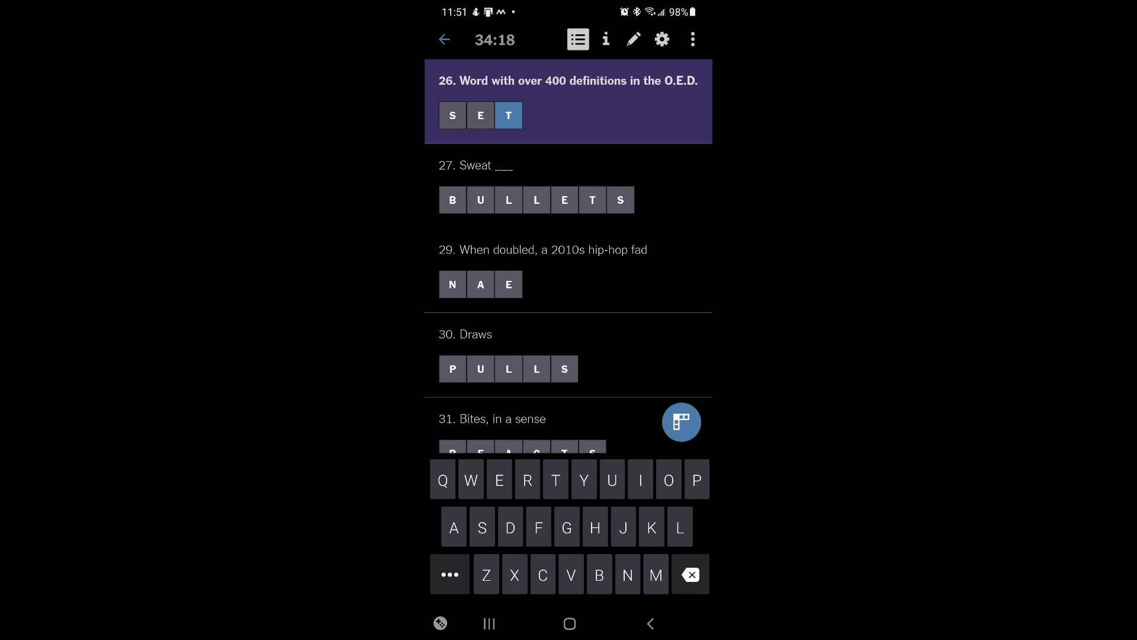
# Switch from the clue list to the solved grid and jump to ZIPTIES at 33-Across
pyautogui.click(577, 39)
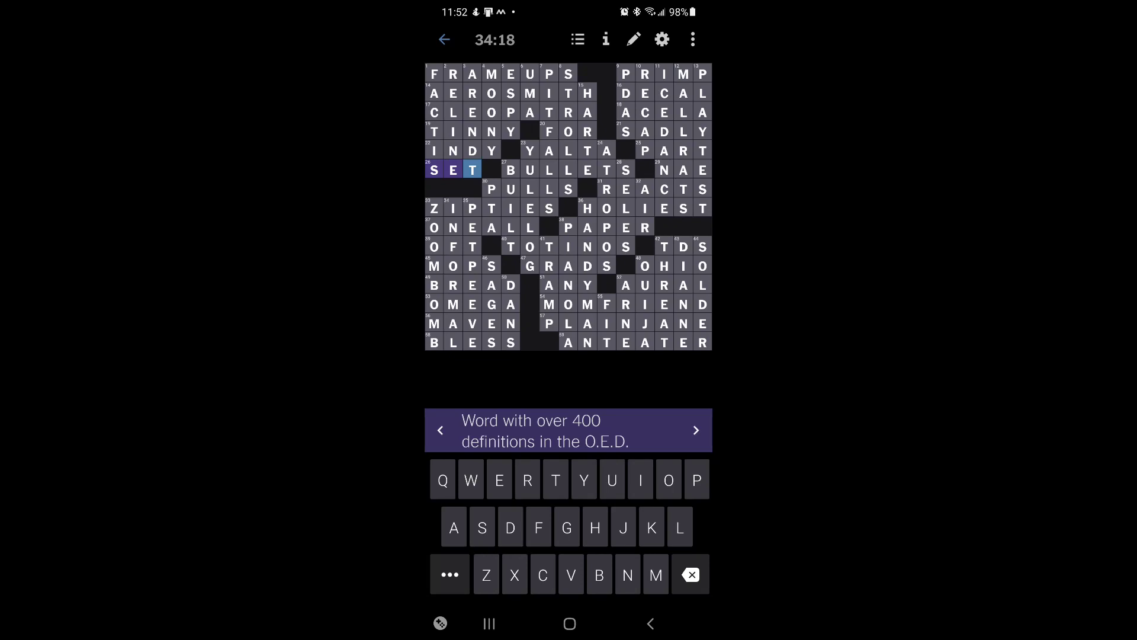
pyautogui.write('T')
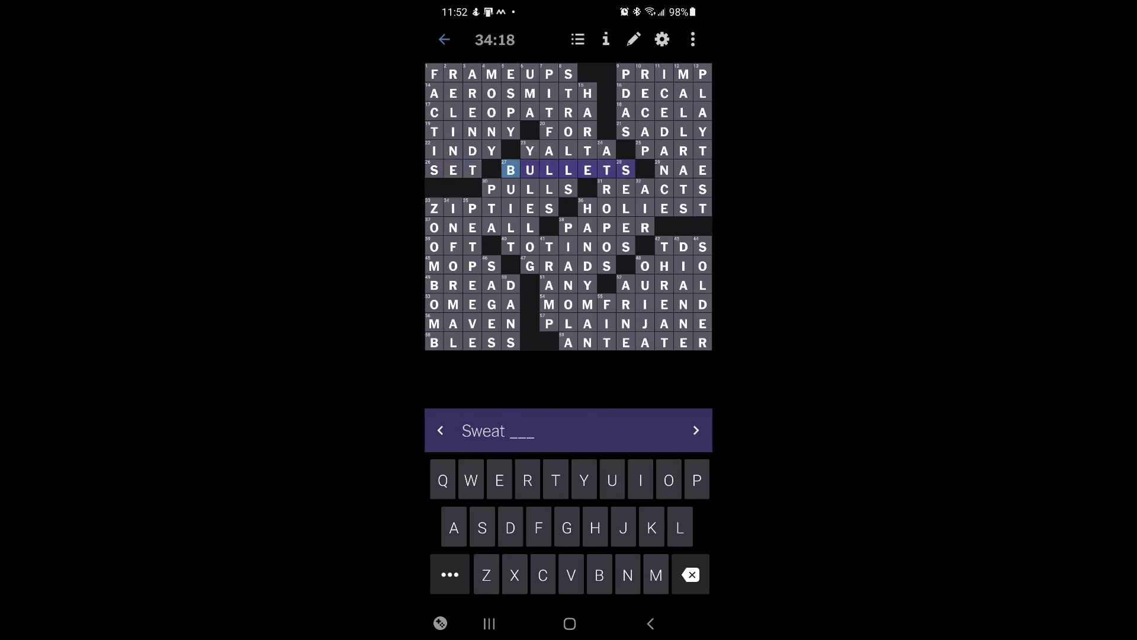
pyautogui.click(548, 208)
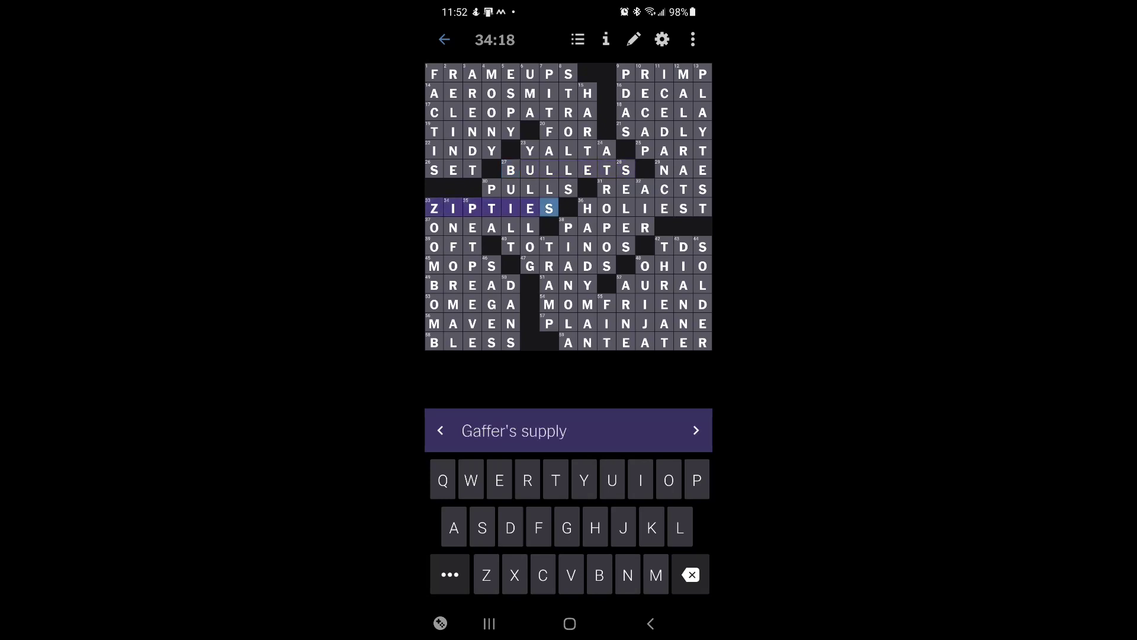
pyautogui.write('s')
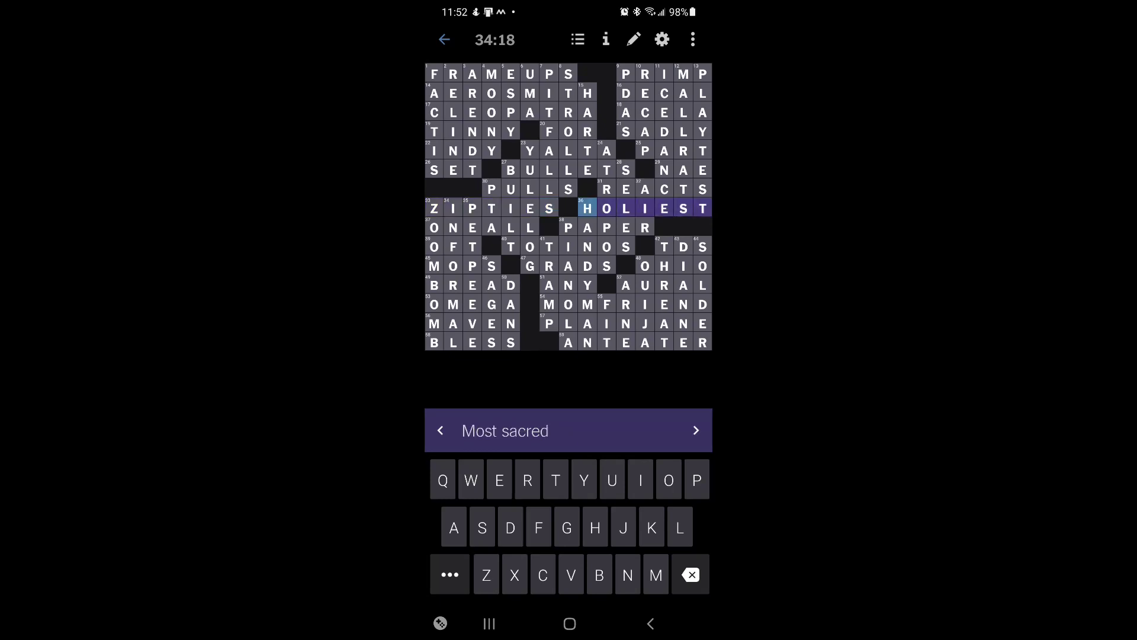
pyautogui.write('ho')
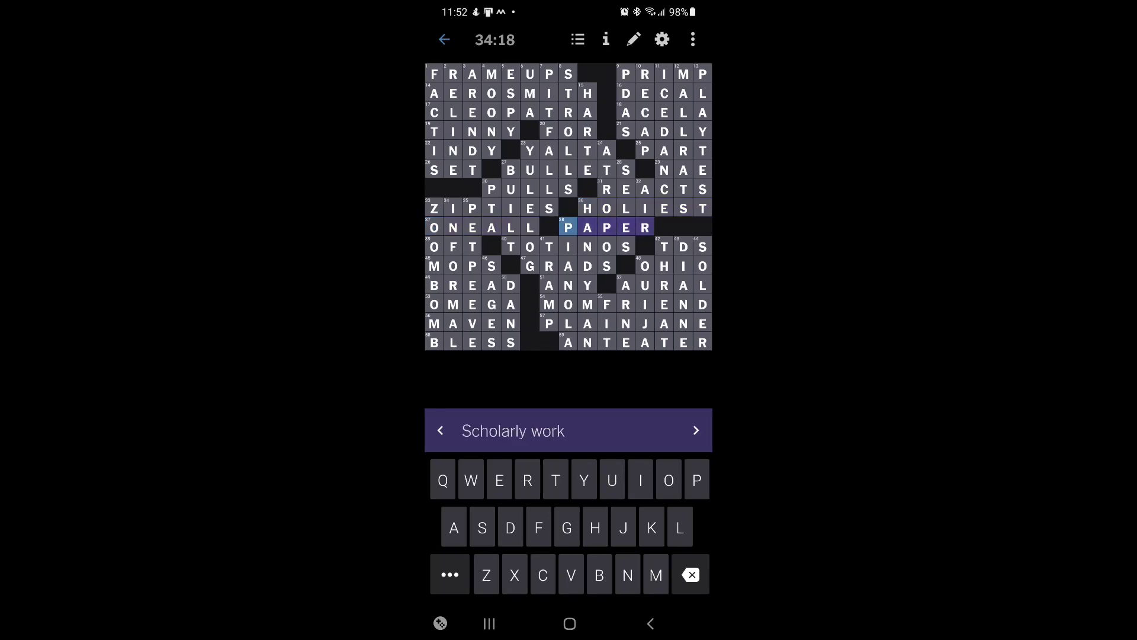
pyautogui.write('p')
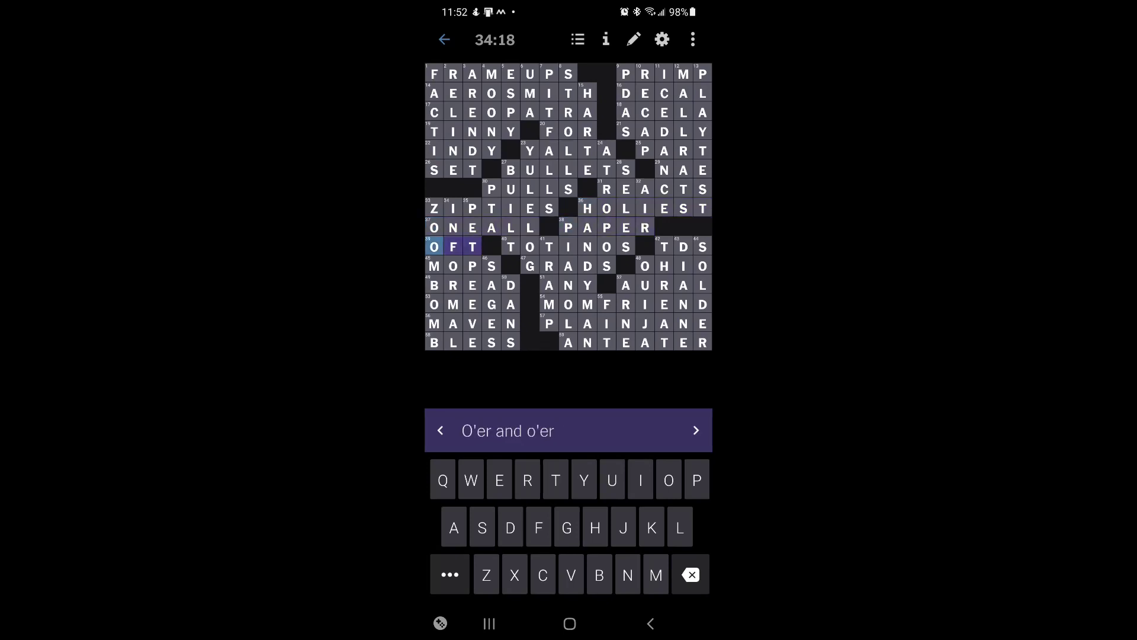
pyautogui.write('o')
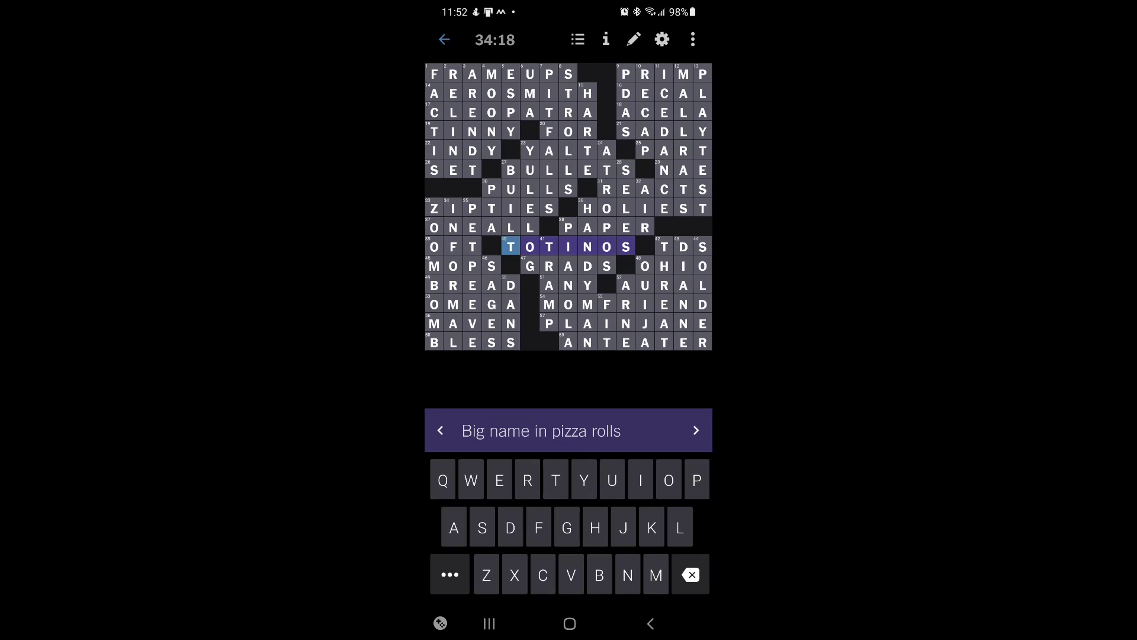
pyautogui.click(702, 342)
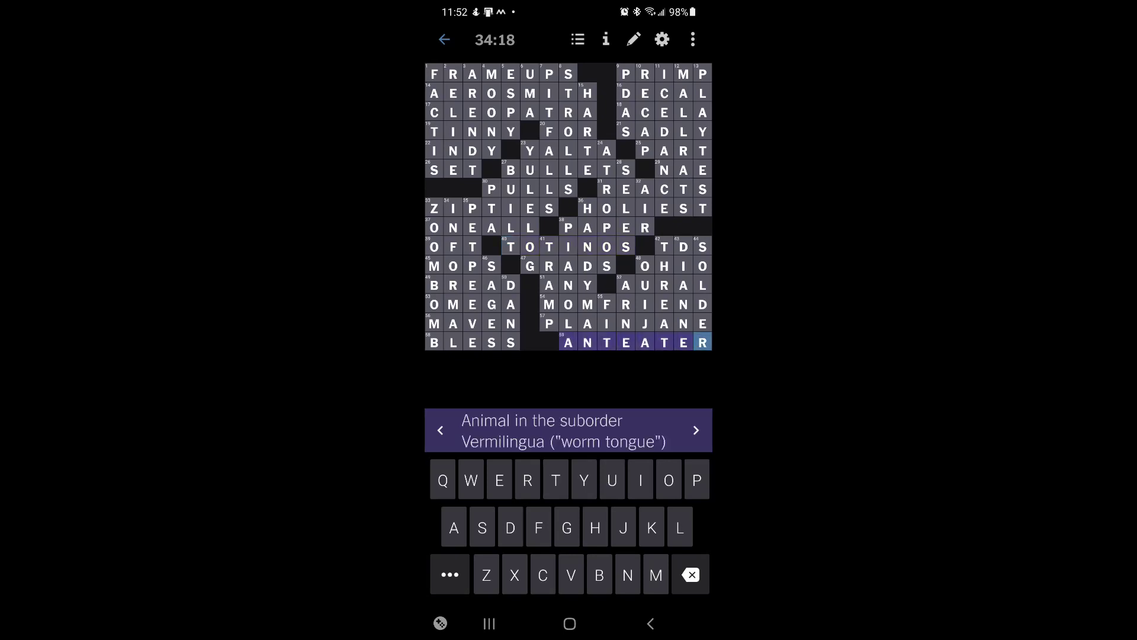
pyautogui.click(702, 304)
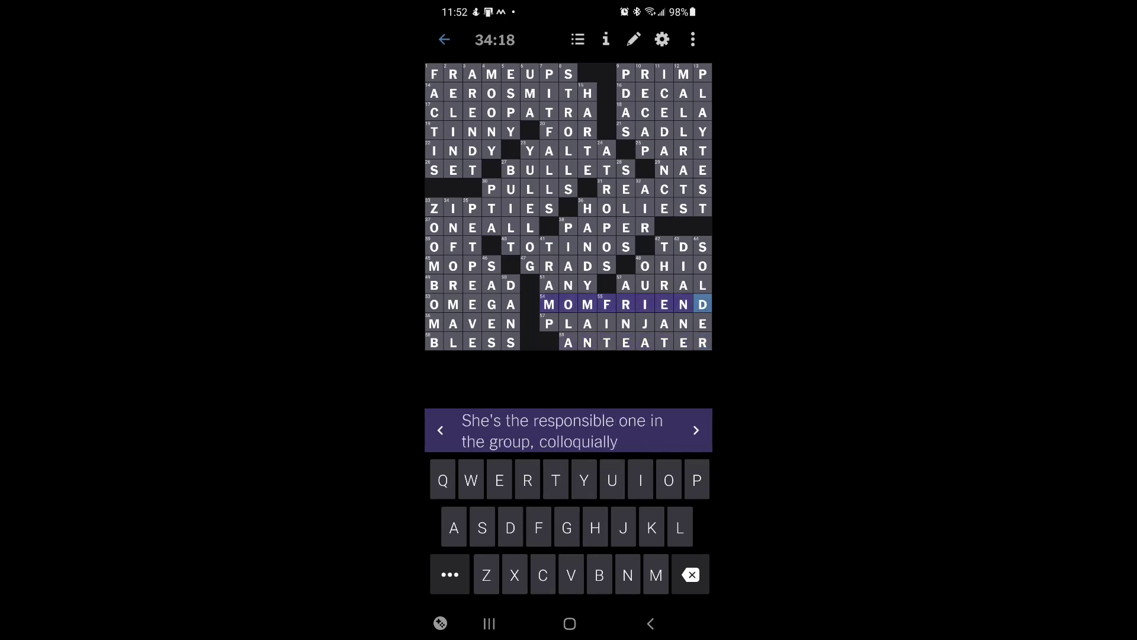
pyautogui.click(701, 324)
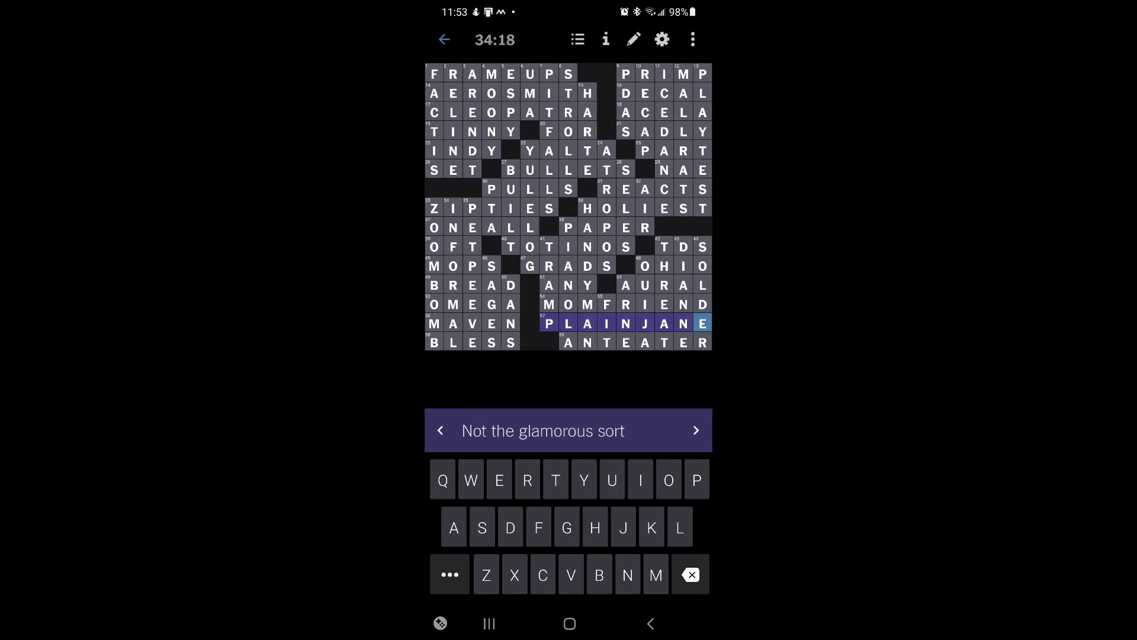
pyautogui.write('e')
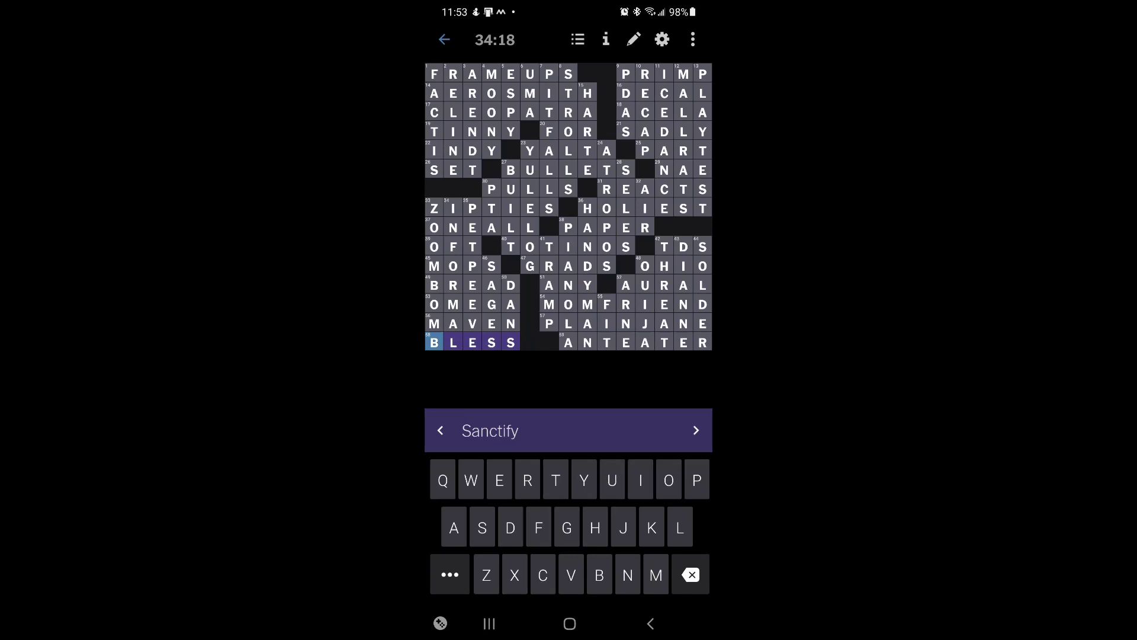
pyautogui.click(696, 430)
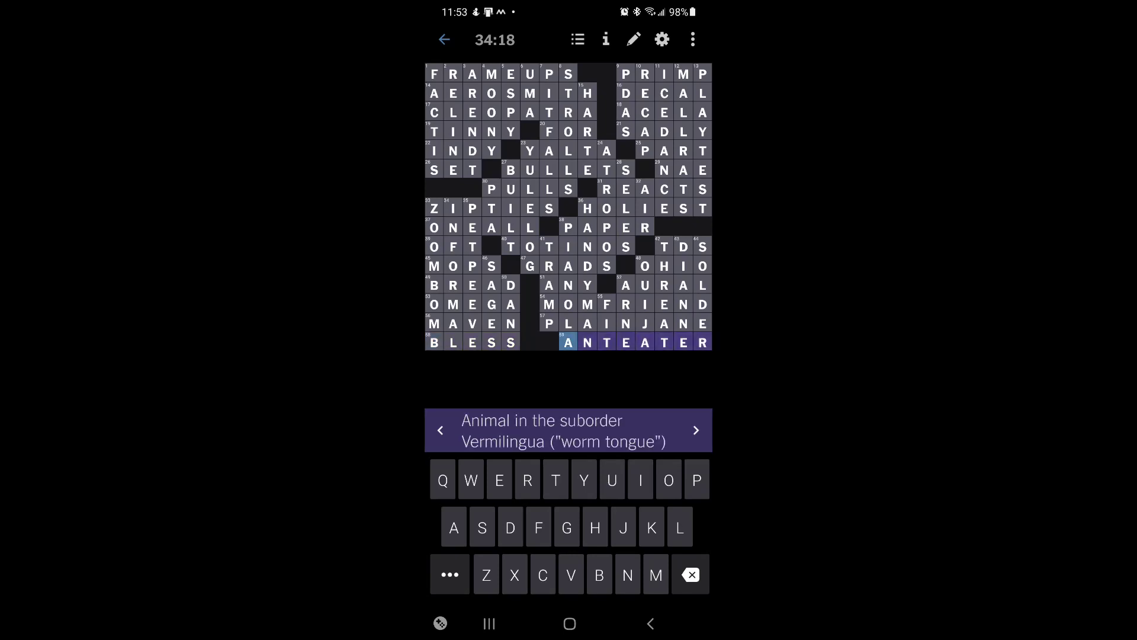
pyautogui.click(454, 170)
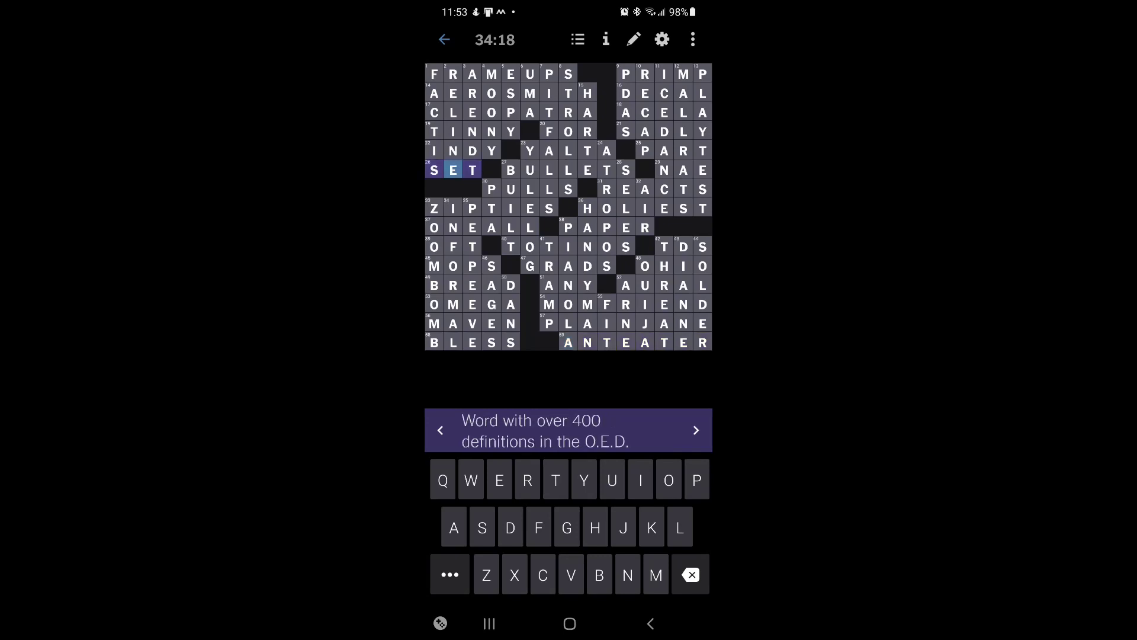
pyautogui.click(453, 170)
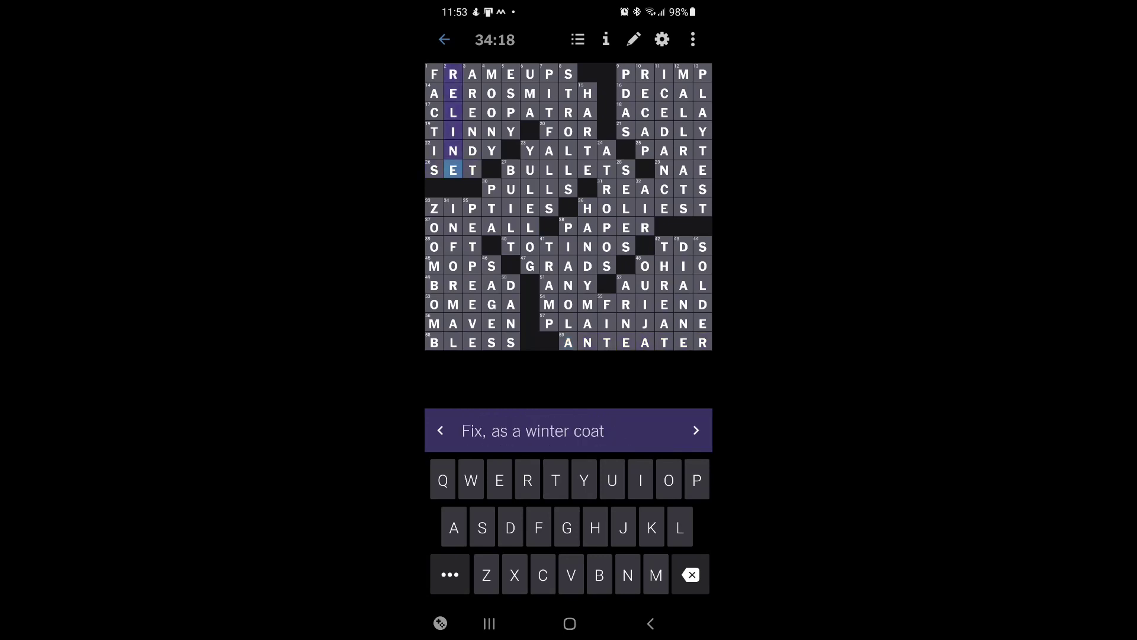